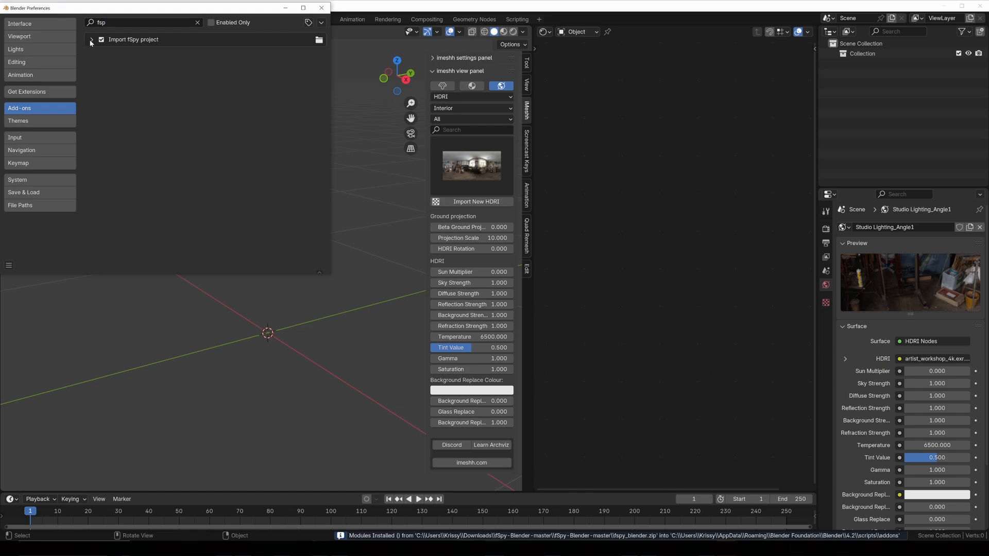
- Expand the details of the Import fSpy project add-on, then close the preferences
click(92, 40)
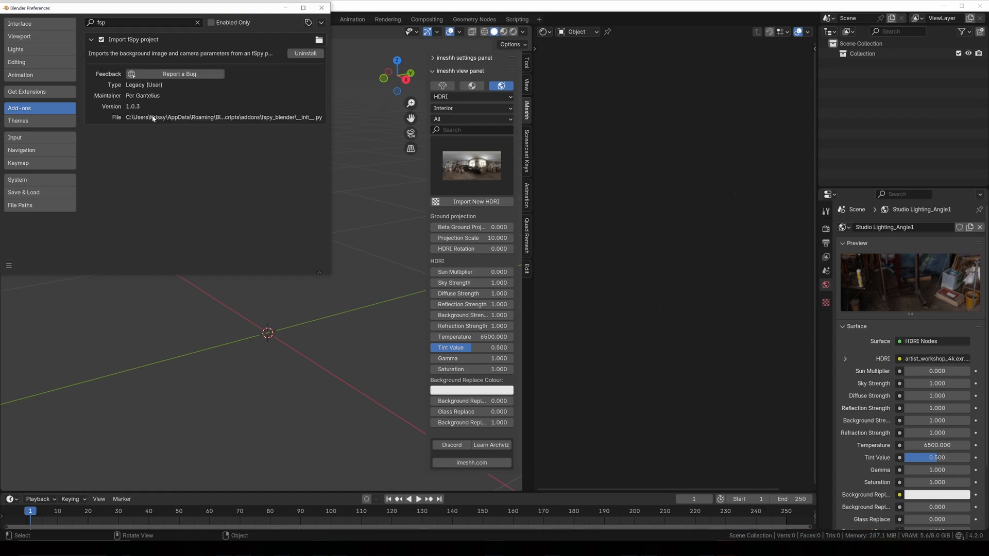
click(322, 8)
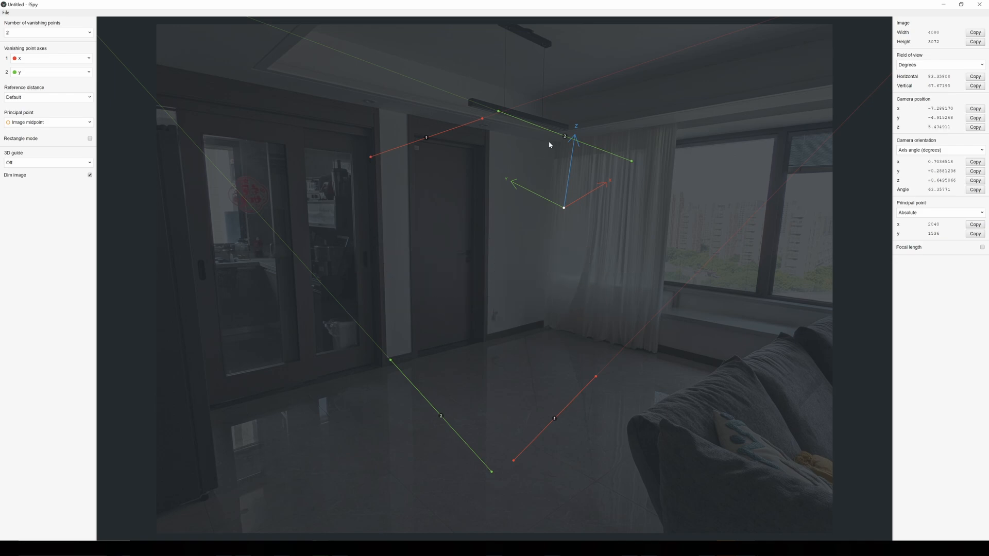
- In fSpy, align the first x-axis vanishing line with the floor line along the base of the door wall
drag(482, 119, 541, 328)
drag(483, 325, 527, 331)
drag(428, 215, 387, 208)
- Align the second x-axis vanishing line with the ceiling edge above the sliding doors and the door
drag(596, 377, 524, 192)
drag(540, 145, 541, 141)
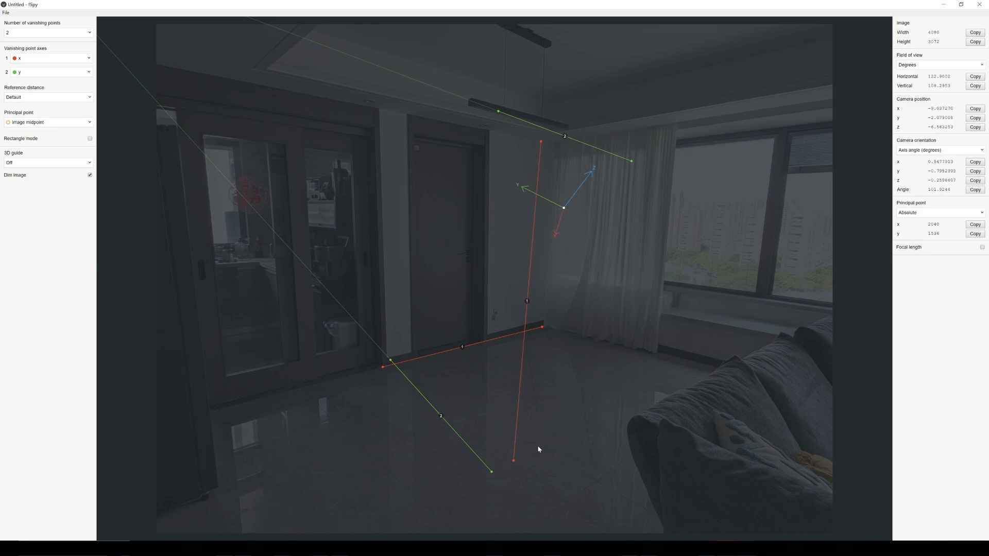
drag(515, 460, 262, 78)
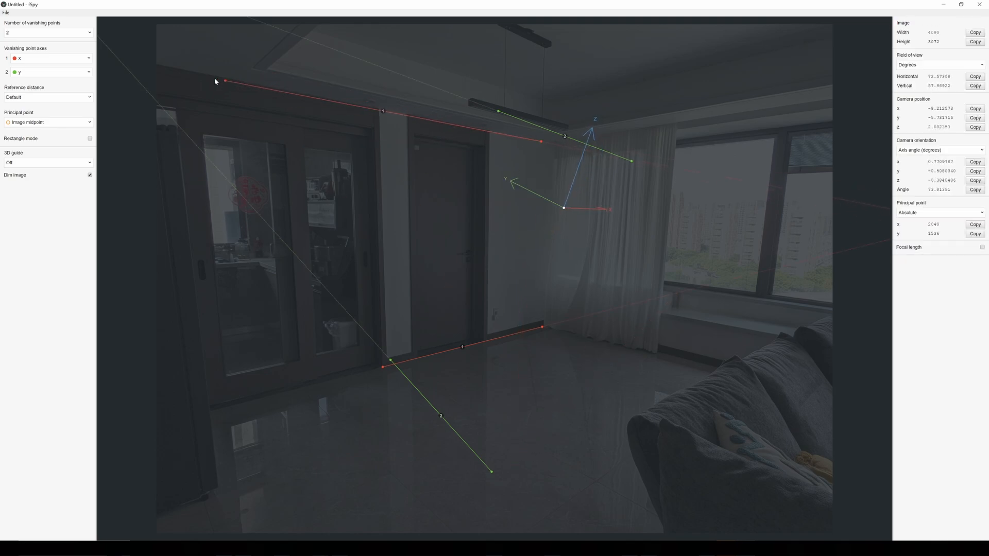
drag(175, 68, 158, 65)
drag(542, 146, 579, 98)
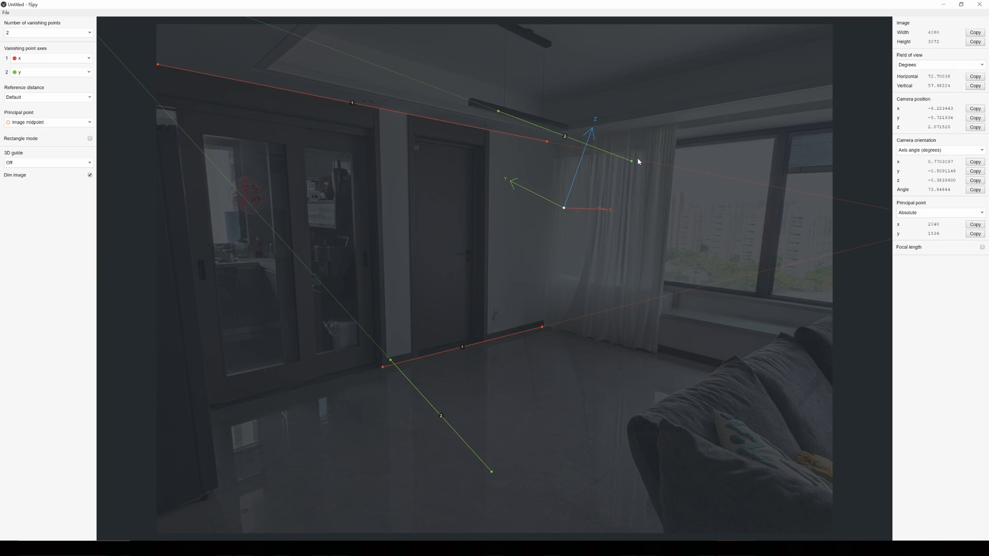
- Align the y-axis vanishing lines with the ceiling edge above the curtains and the ledge below the window, and save the project
drag(632, 160, 817, 108)
drag(499, 112, 318, 150)
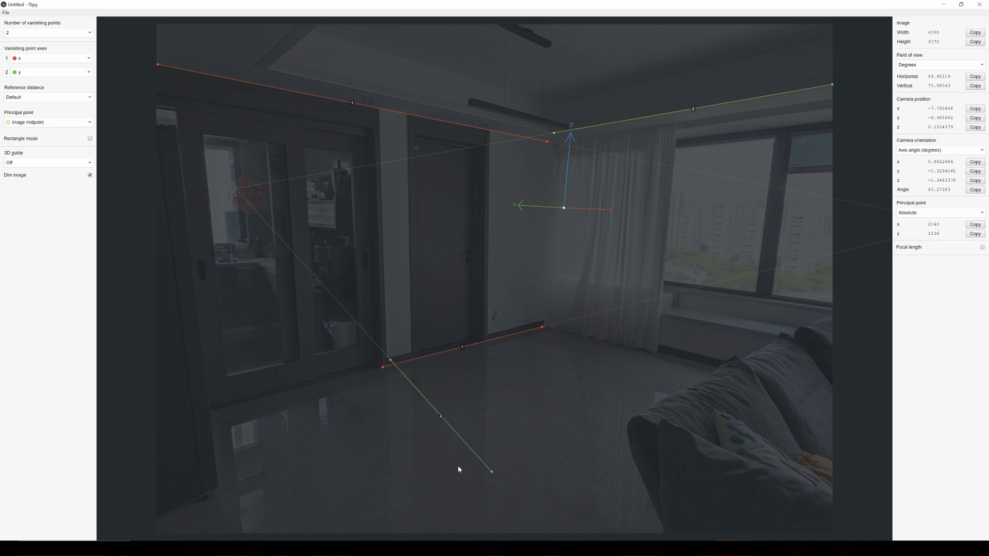
drag(492, 473, 804, 311)
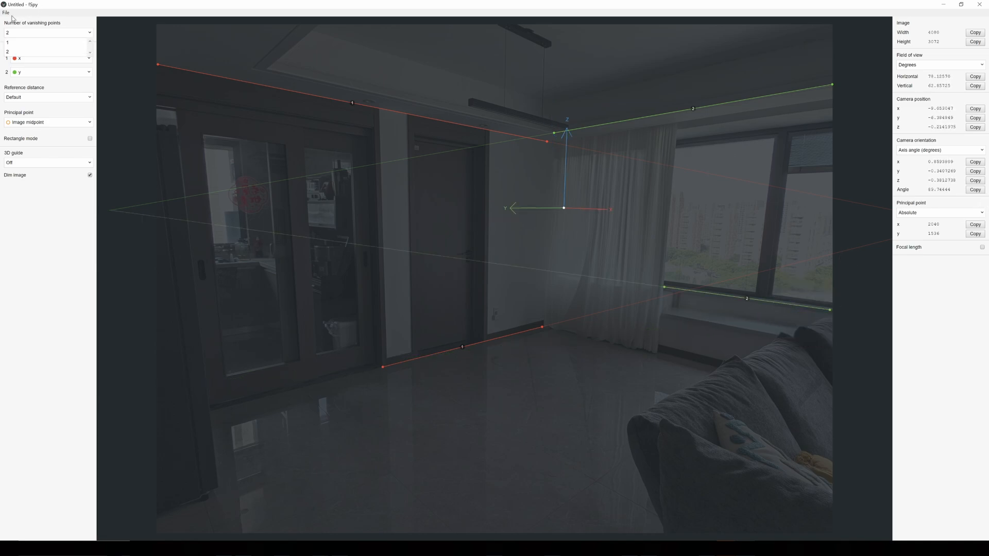
click(8, 14)
click(26, 77)
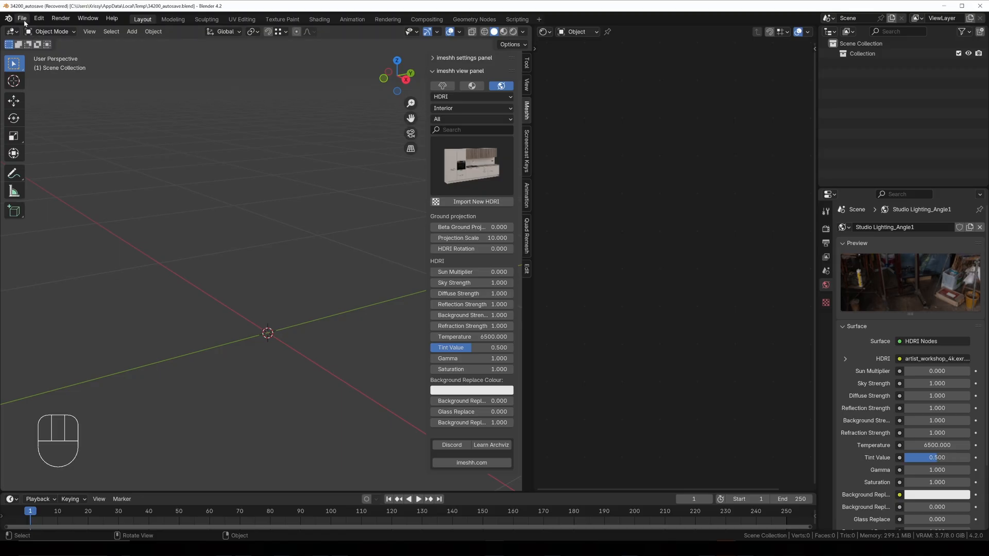
- Switch to Blender and import the fspy.fspy project file together with its background image
click(22, 18)
mouse_move(46, 160)
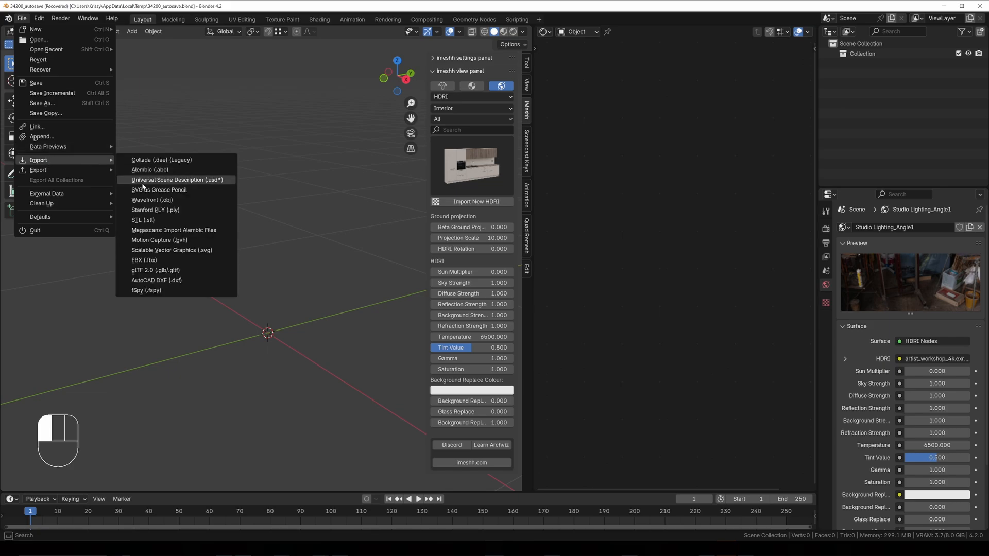
click(151, 291)
double_click(398, 169)
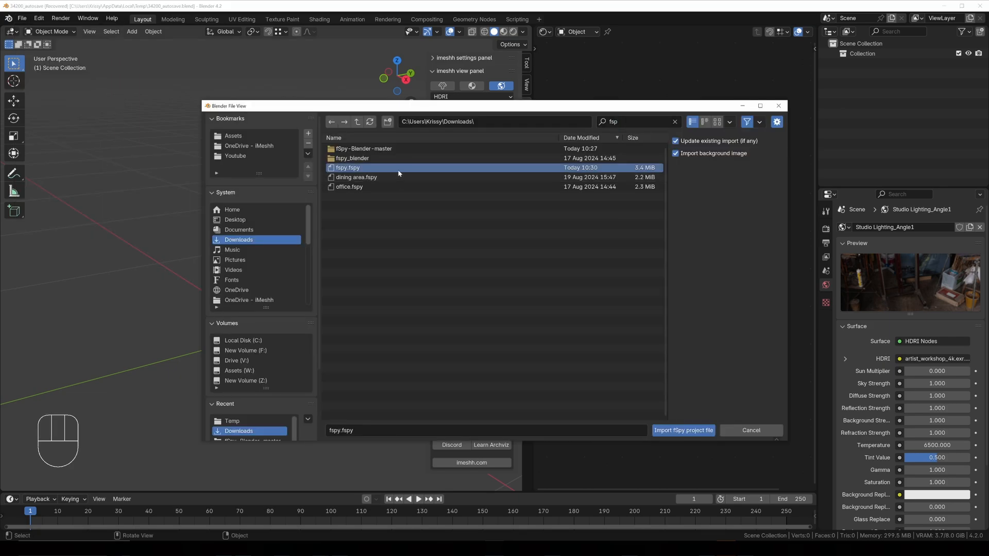
- Add a plane mesh and scale it up to cover much of the room's visible floor
shift+middle_drag(311, 283, 274, 263)
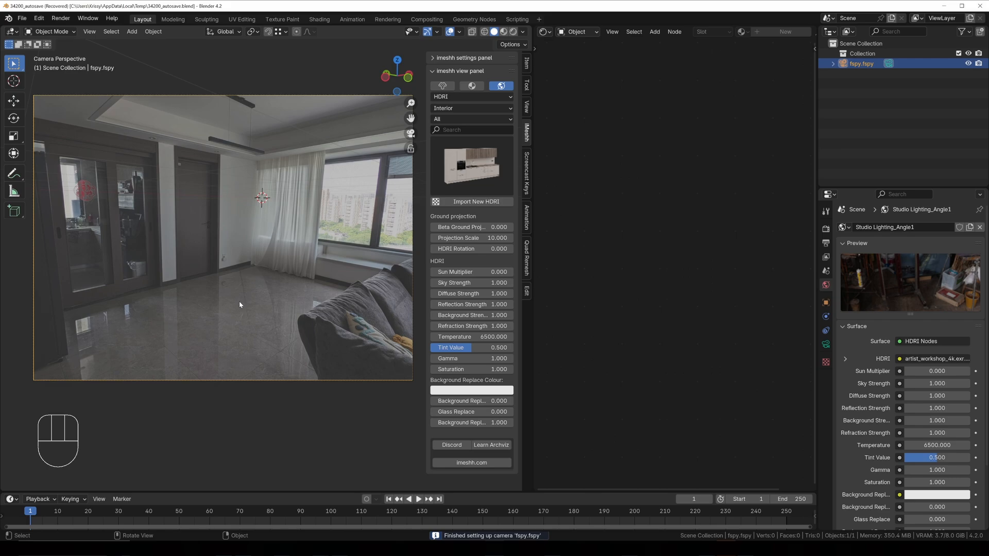
key(shift+a)
mouse_move(206, 184)
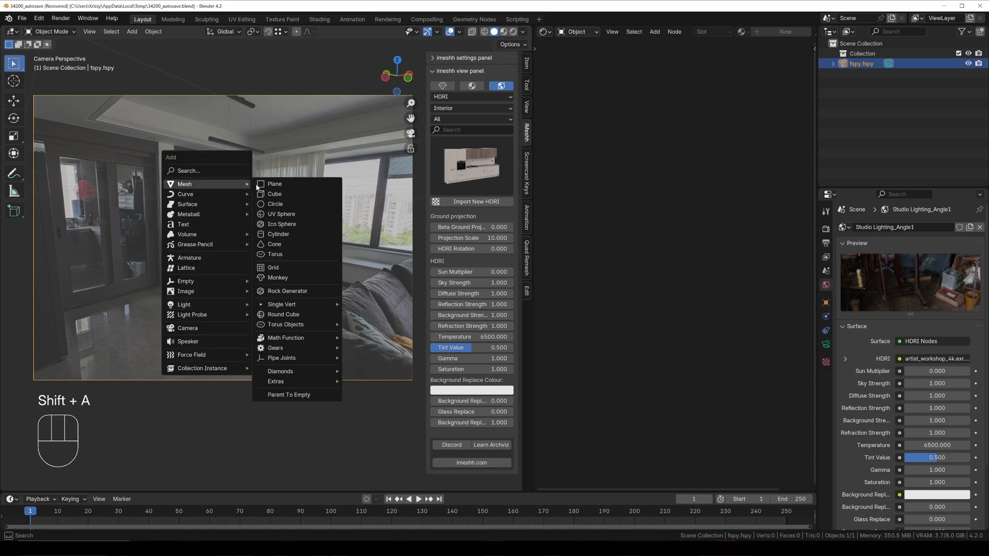
click(278, 184)
key(s)
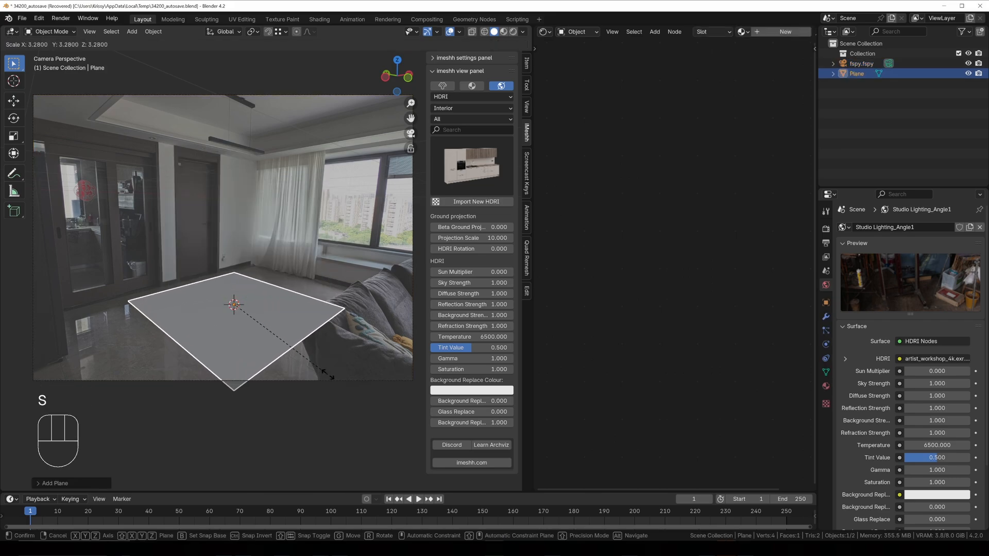
click(341, 374)
- In Edit Mode, edge-slide the plane's window-side edge past its original bounds to the base of the window wall
scroll(220, 319, up, 5)
shift+middle_drag(220, 323, 332, 263)
key(n)
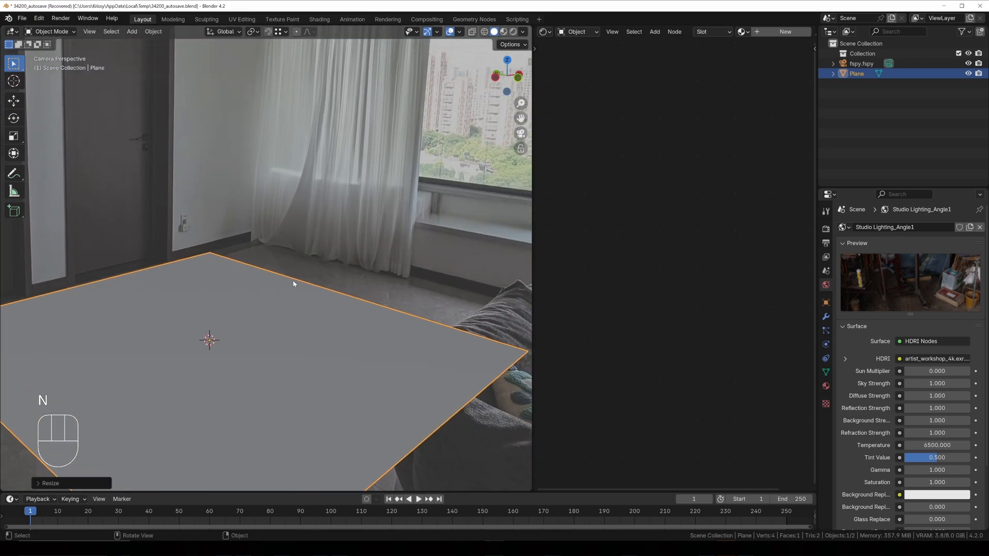
key(Tab)
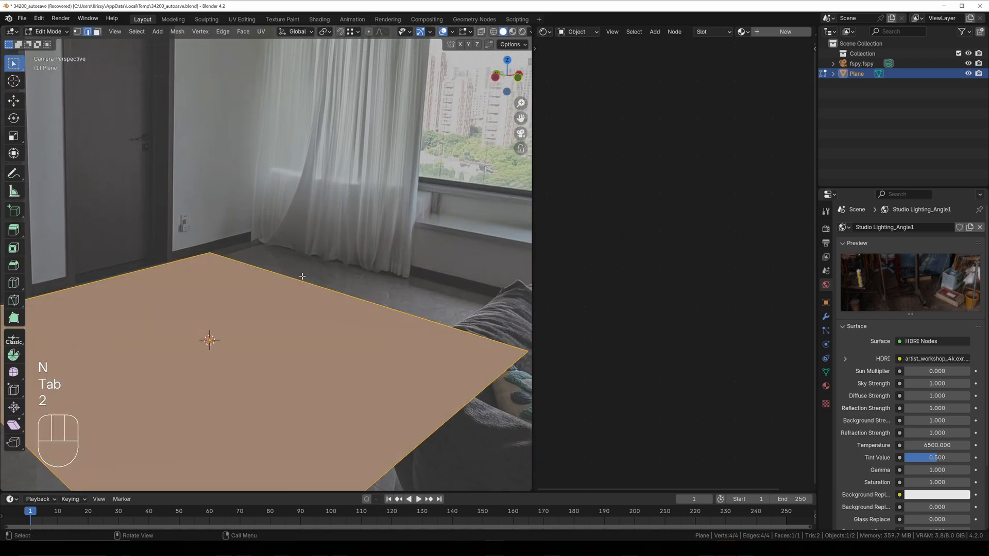
click(302, 276)
key(g)
key(g)
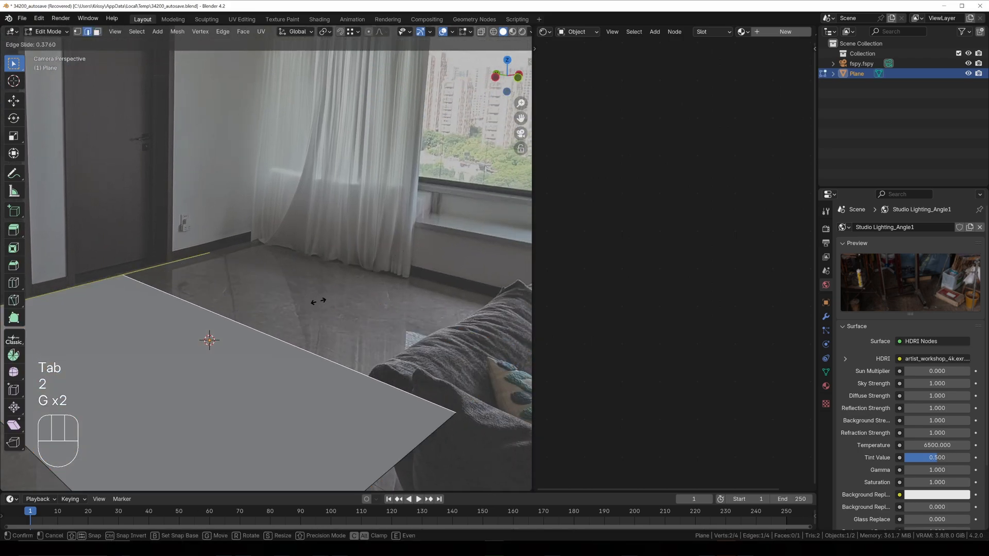
key(alt)
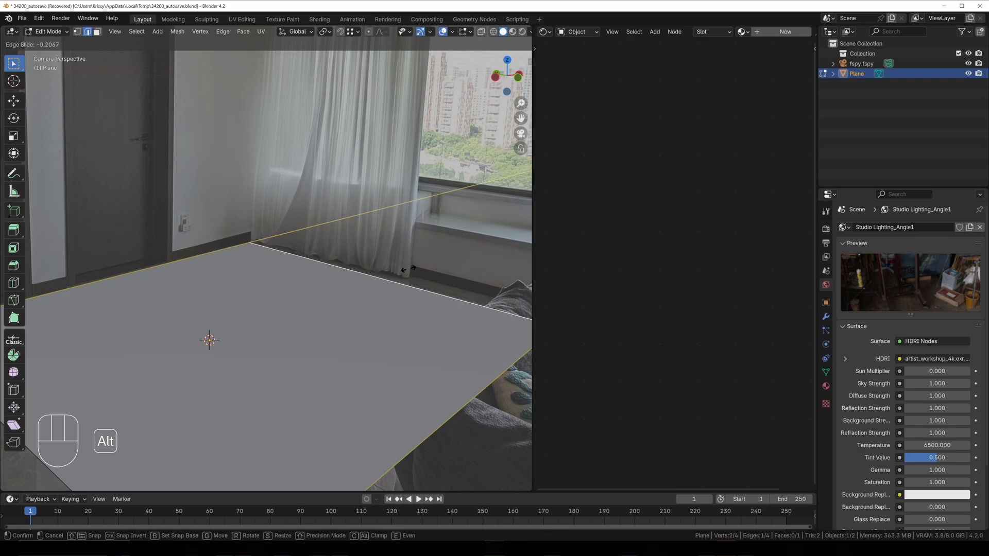
click(457, 284)
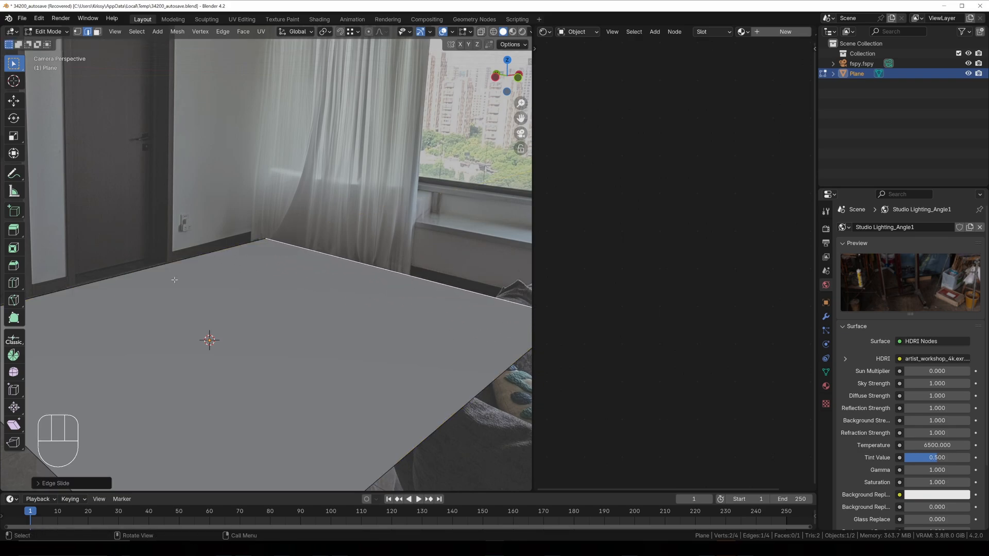
- Edge-slide the plane's door-side edge onto the floor line of the door wall
shift+middle_drag(85, 288, 248, 304)
click(262, 239)
scroll(262, 250, up, 5)
scroll(247, 304, up, 2)
key(g)
key(g)
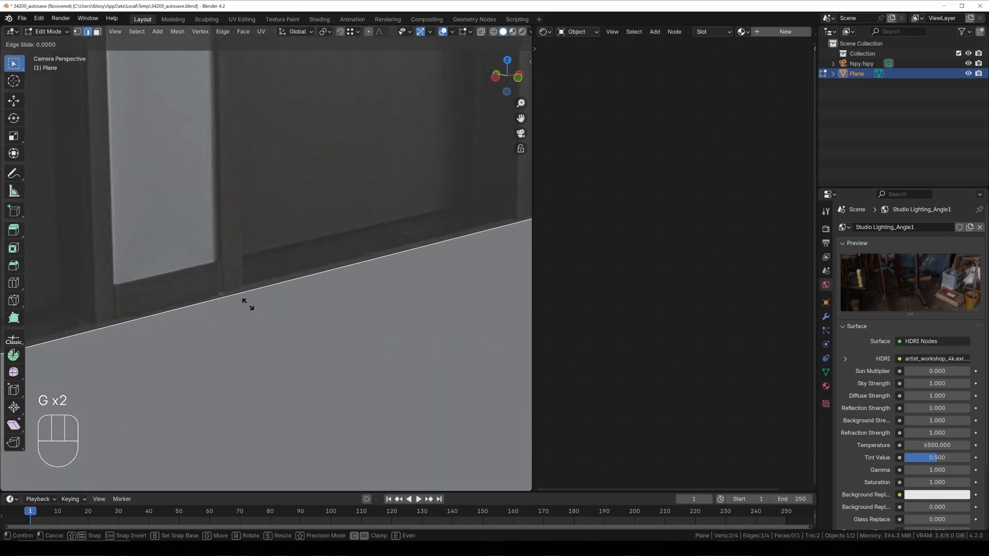
key(alt)
click(246, 297)
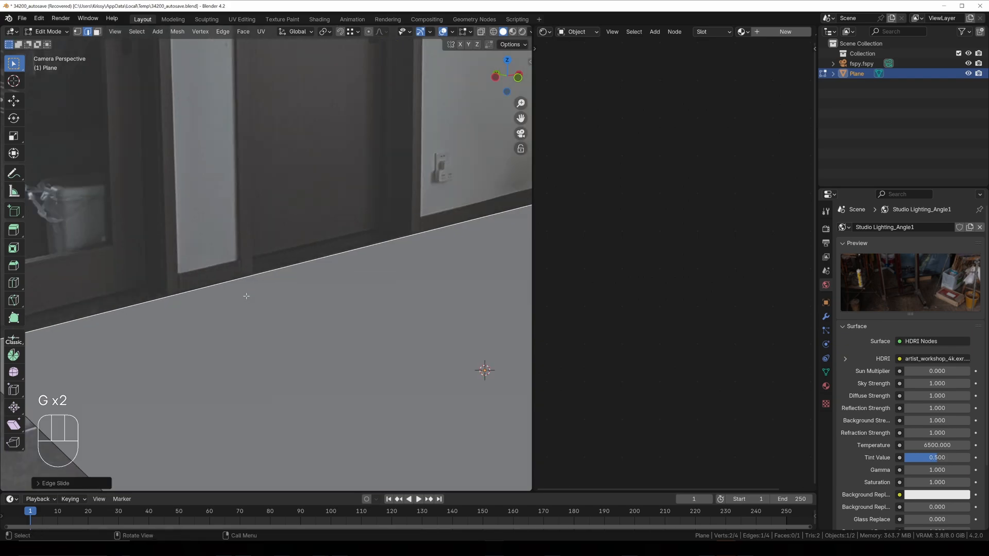
- Edge-slide the plane's edge opposite the window outward along the door wall to extend the floor
scroll(246, 297, down, 7)
shift+middle_drag(241, 296, 235, 281)
click(194, 301)
key(g)
key(g)
key(alt)
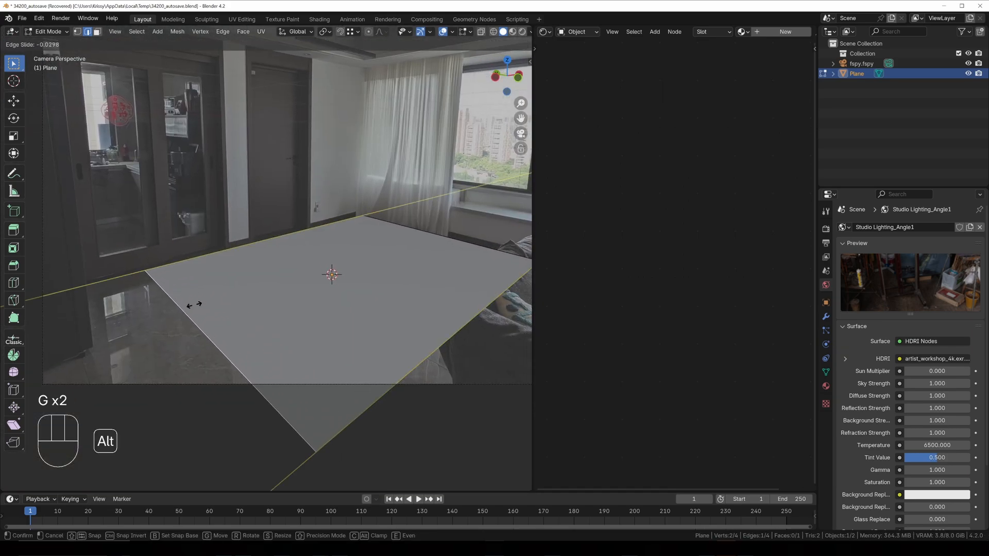
click(159, 316)
- Extrude the floor's window-side edge about 1.3 m up along Z to form the wall below the window ledge
shift+middle_drag(448, 238, 212, 314)
scroll(212, 314, up, 6)
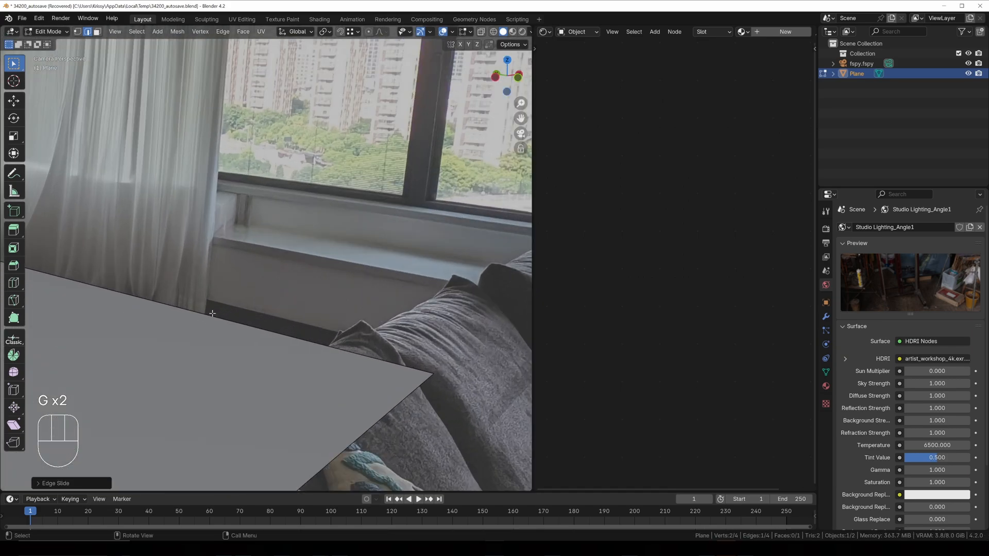
click(212, 313)
key(e)
key(z)
key(shift)
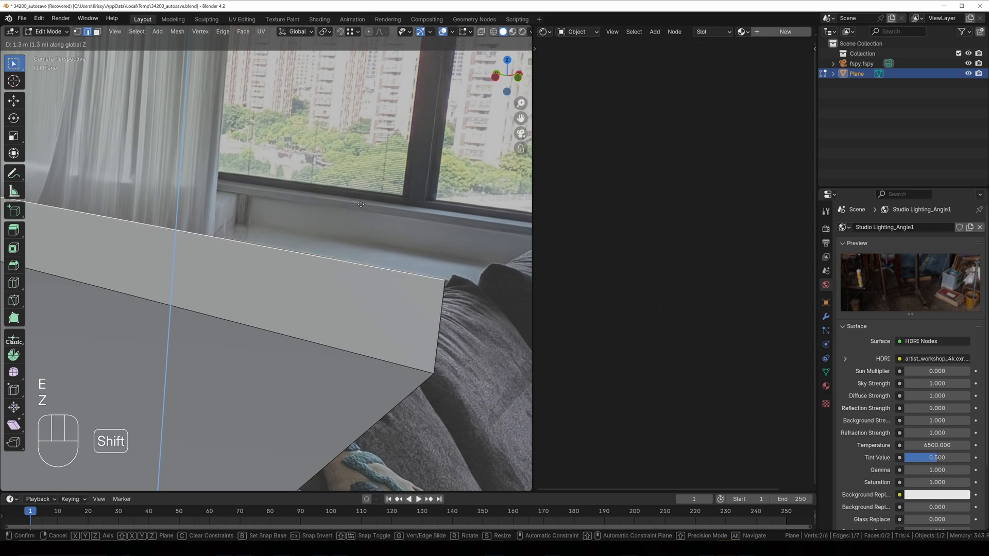
click(361, 204)
- Fine-tune the low wall's top edge and extrude it about 1.18 m along X to form the window ledge
scroll(385, 306, up, 2)
key(g)
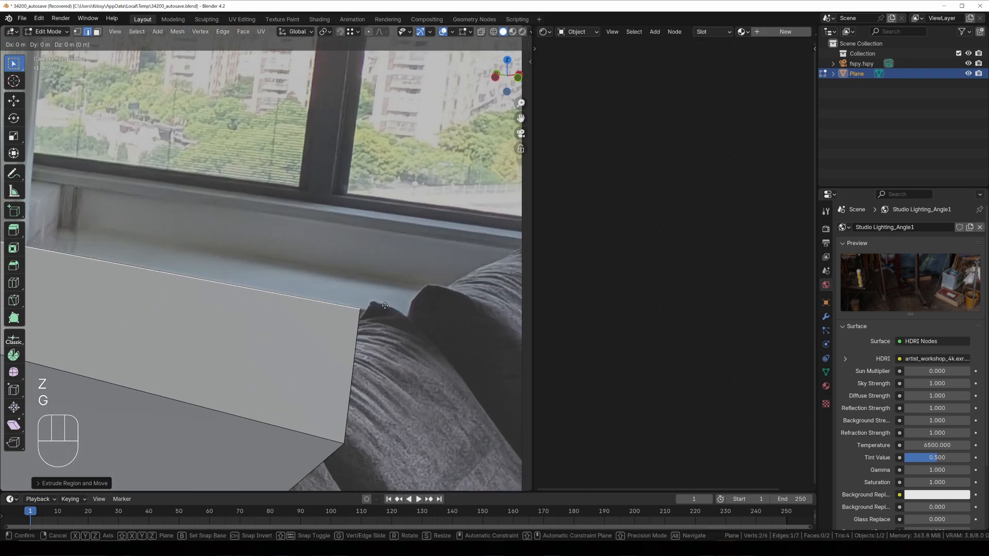
key(shift)
key(y)
key(x)
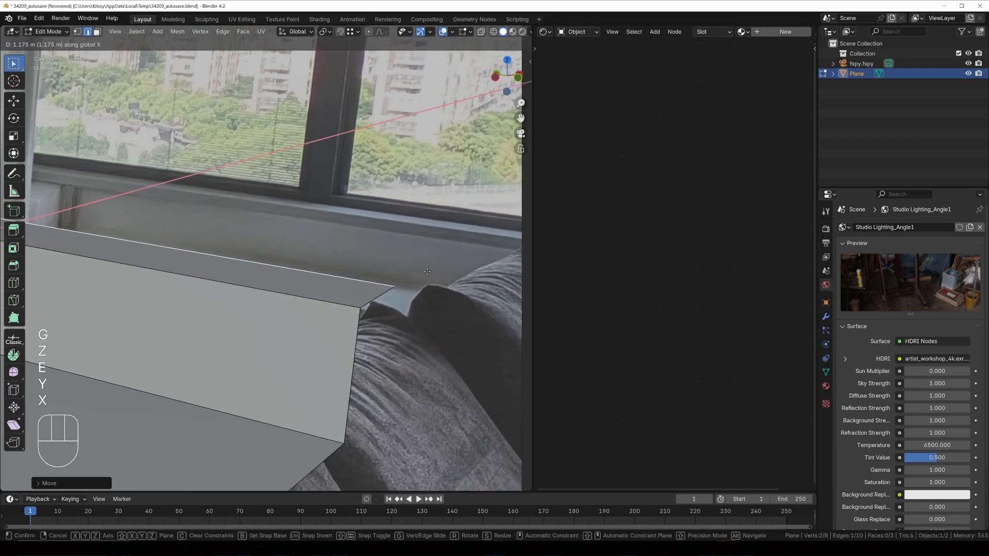
key(shift)
click(427, 271)
- Extrude the ledge's back edge about 0.64 m up along Z to the window sill
key(e)
key(z)
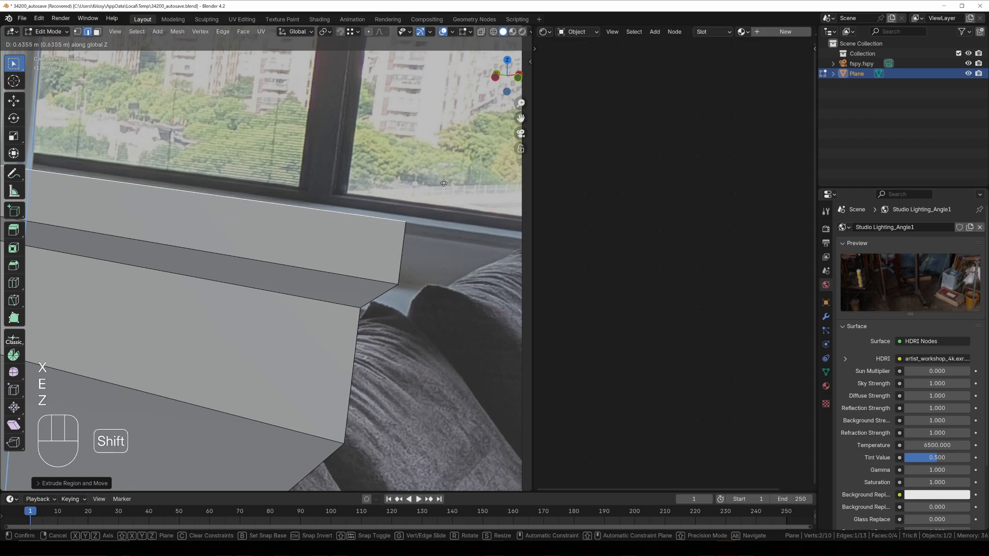
click(443, 182)
- Extrude the upper edge a short distance along X to form the shallow window sill
scroll(391, 221, up, 2)
key(e)
key(y)
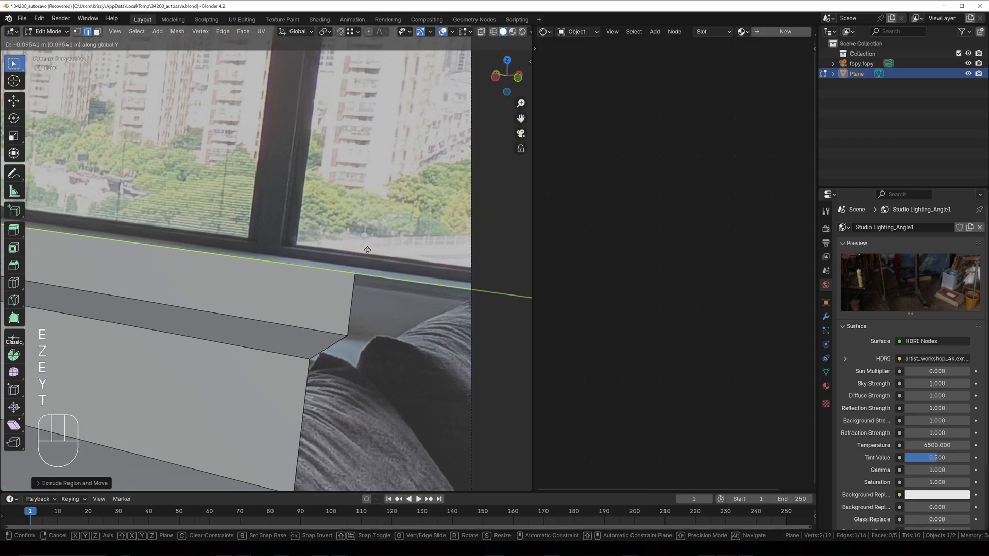
key(x)
click(373, 244)
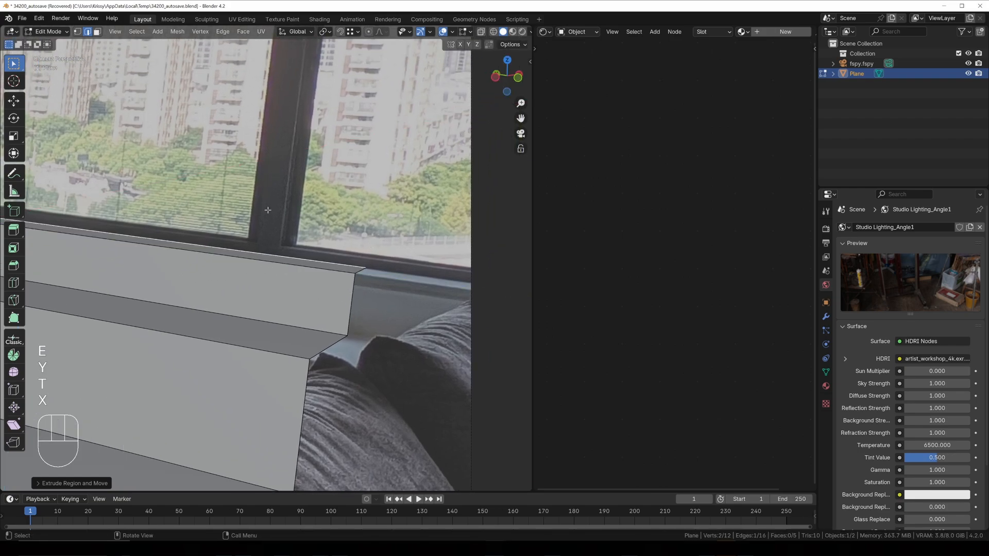
- Extrude the sill's back edge up along Z to the top of the window to form the window wall
scroll(333, 292, down, 1)
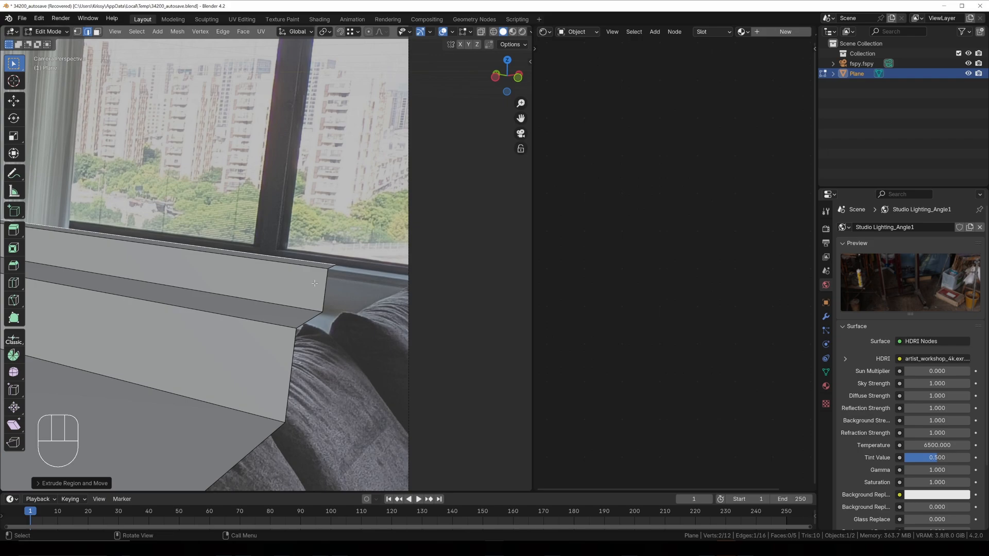
alt+click(330, 287)
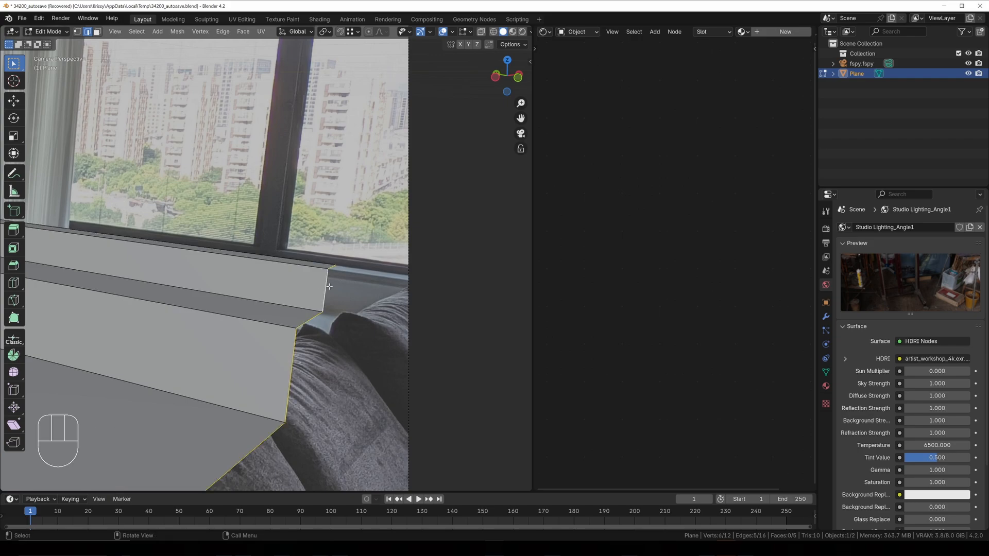
scroll(295, 270, down, 2)
shift+middle_drag(295, 270, 359, 339)
click(422, 325)
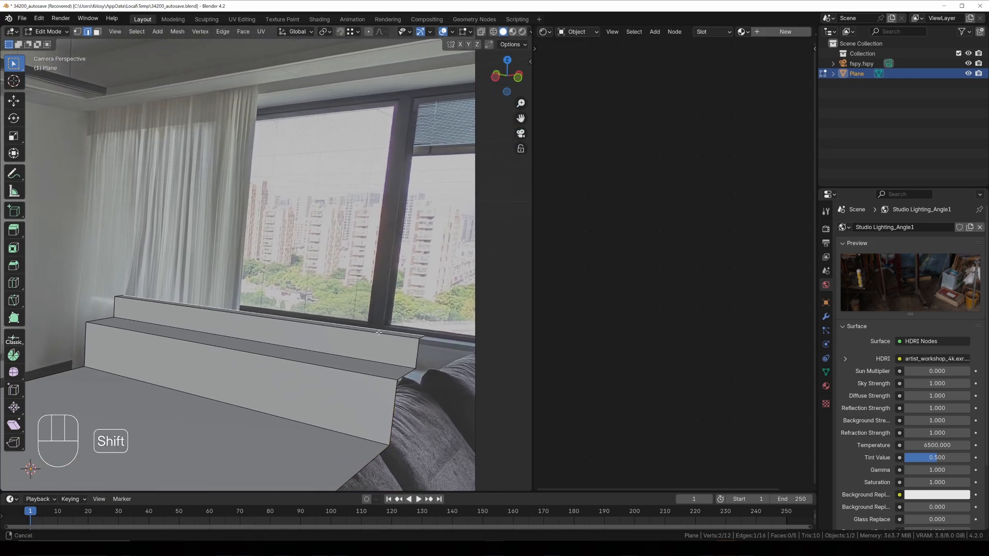
key(e)
key(z)
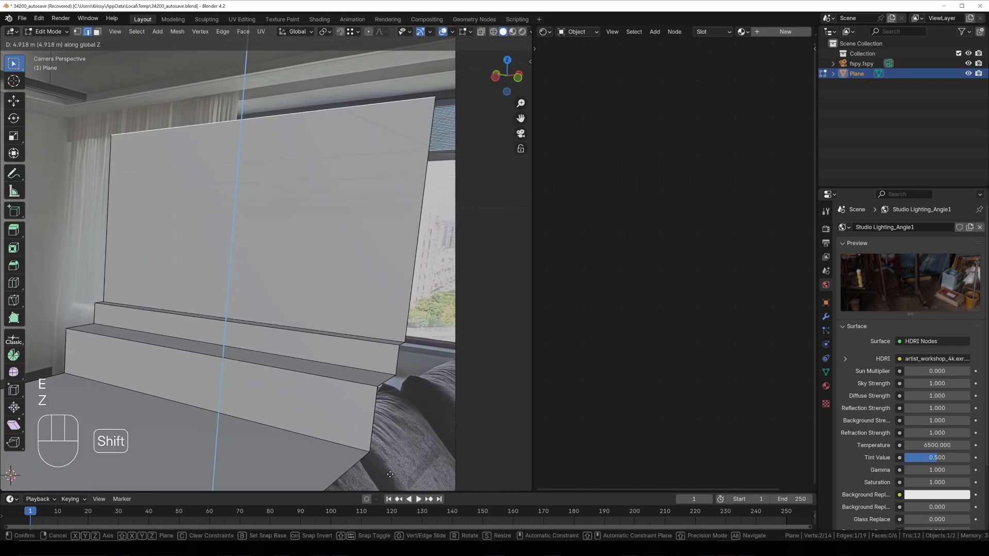
click(386, 432)
- Extrude the window wall's top edge about 1.7 m along negative X to form the recess ceiling above the window
shift+middle_drag(386, 432, 312, 489)
scroll(477, 289, up, 3)
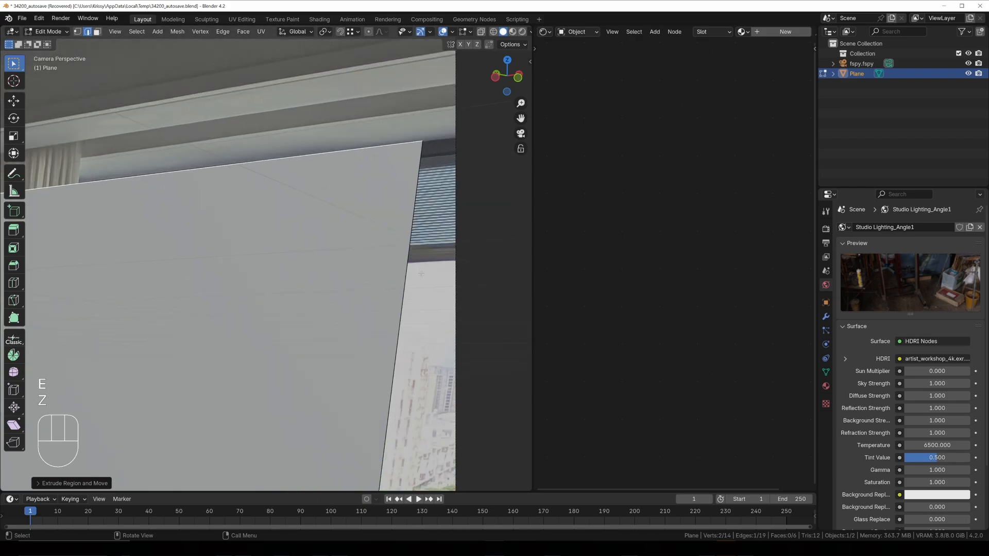
key(e)
key(y)
key(h)
key(x)
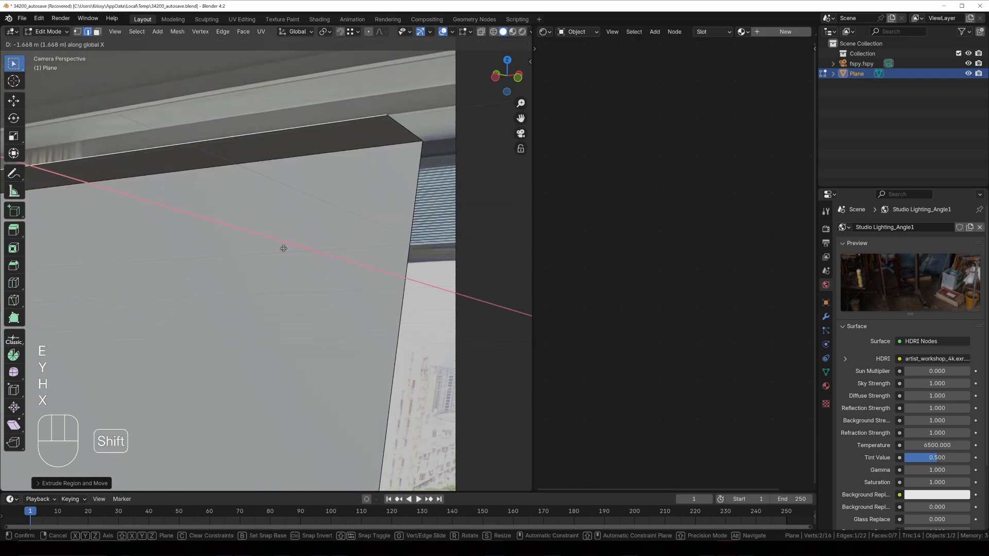
shift+click(283, 266)
- Extrude the recess ceiling's front edge up along Z, and extrude the resulting edge a short distance along negative X
key(e)
key(z)
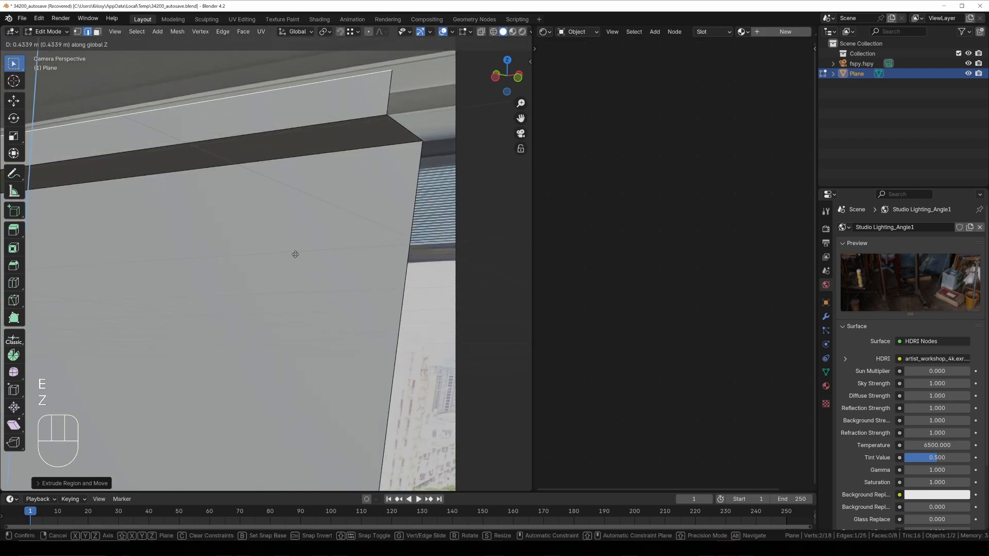
key(y)
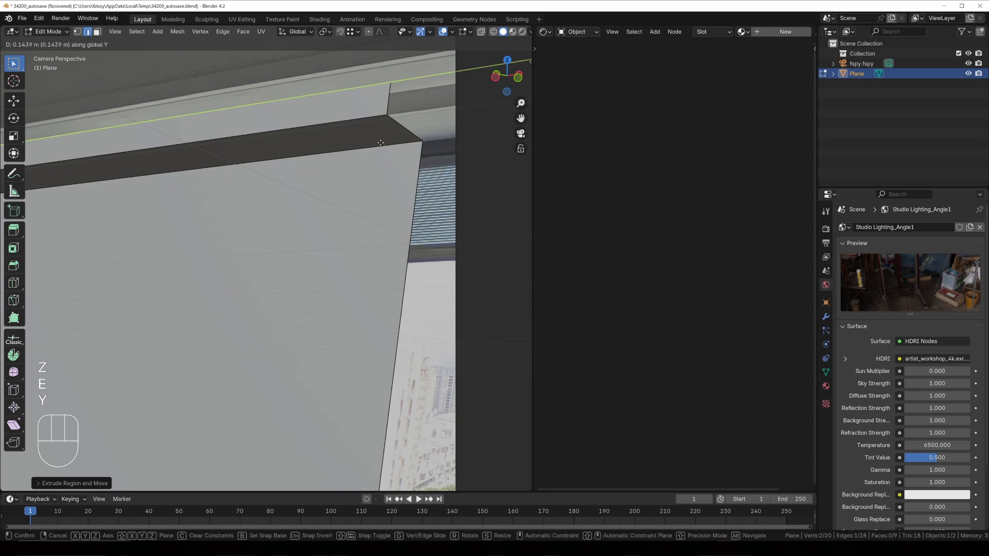
key(x)
click(361, 142)
- Extrude the edge about 0.25 m down along Z to finish the raised channel in the ceiling
key(e)
key(z)
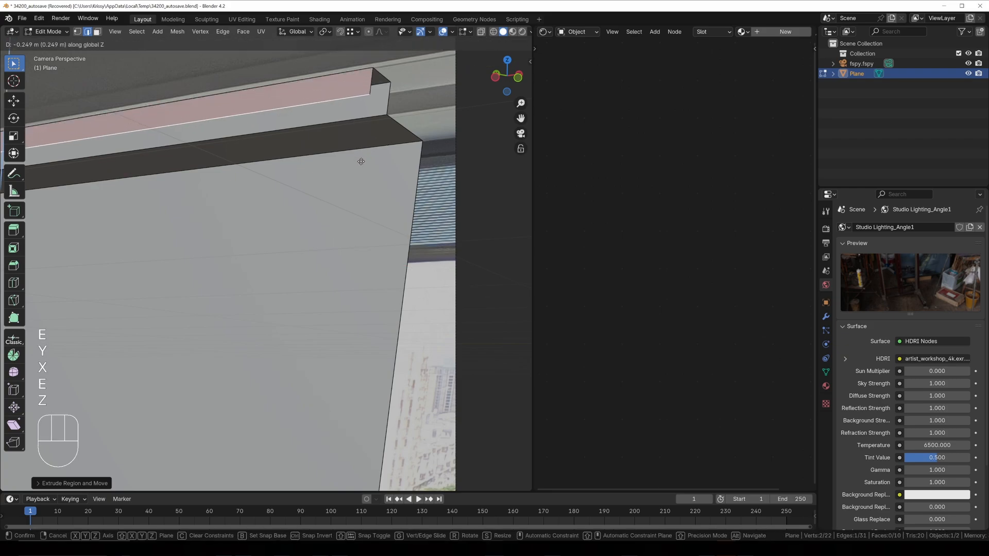
click(362, 160)
- Extrude the channel's lower edge along negative X across the room to form the main ceiling
scroll(247, 200, down, 3)
shift+middle_drag(245, 200, 491, 222)
scroll(320, 259, up, 3)
shift+middle_drag(248, 246, 296, 249)
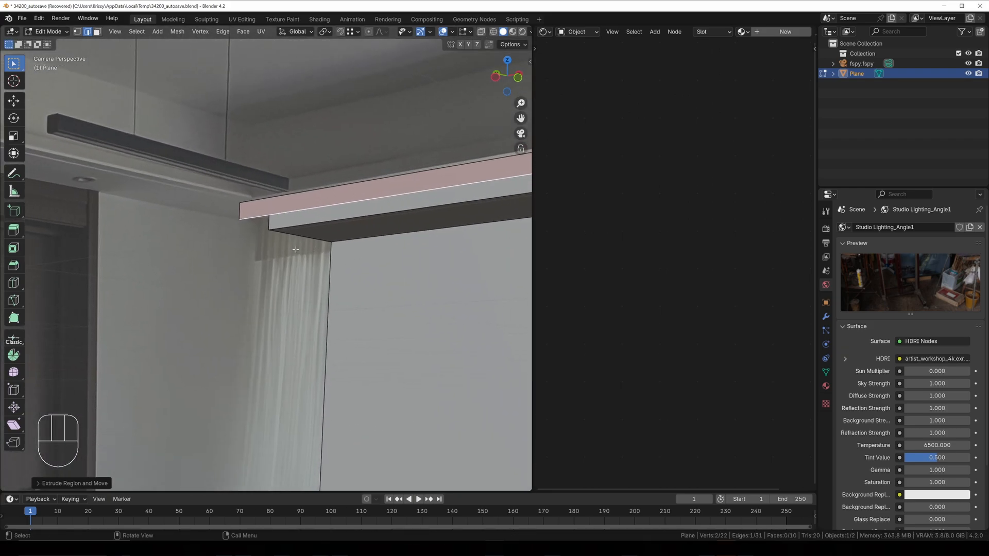
scroll(329, 236, down, 5)
key(e)
key(y)
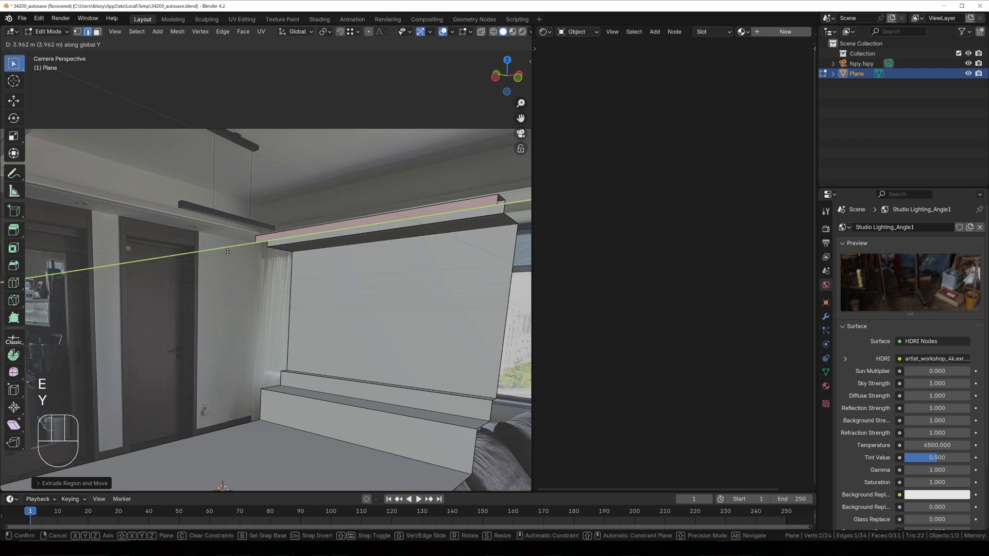
key(x)
click(80, 260)
shift+middle_drag(81, 260, 216, 297)
scroll(260, 310, up, 7)
shift+middle_drag(129, 277, 355, 298)
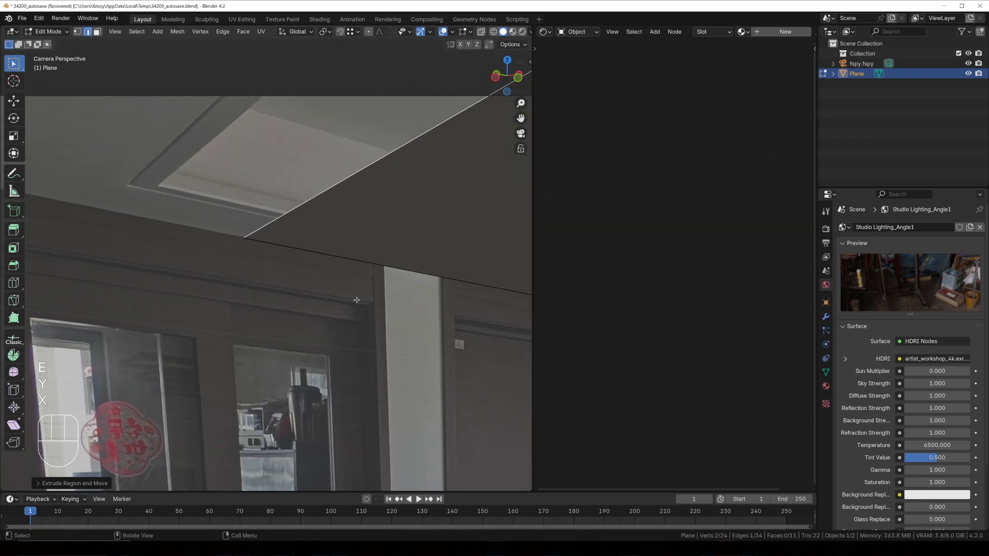
- Move the main ceiling's end edge along X beyond the photo frame, roughly above the floor's end edge
scroll(373, 320, down, 8)
scroll(373, 320, down, 3)
key(g)
key(x)
click(224, 299)
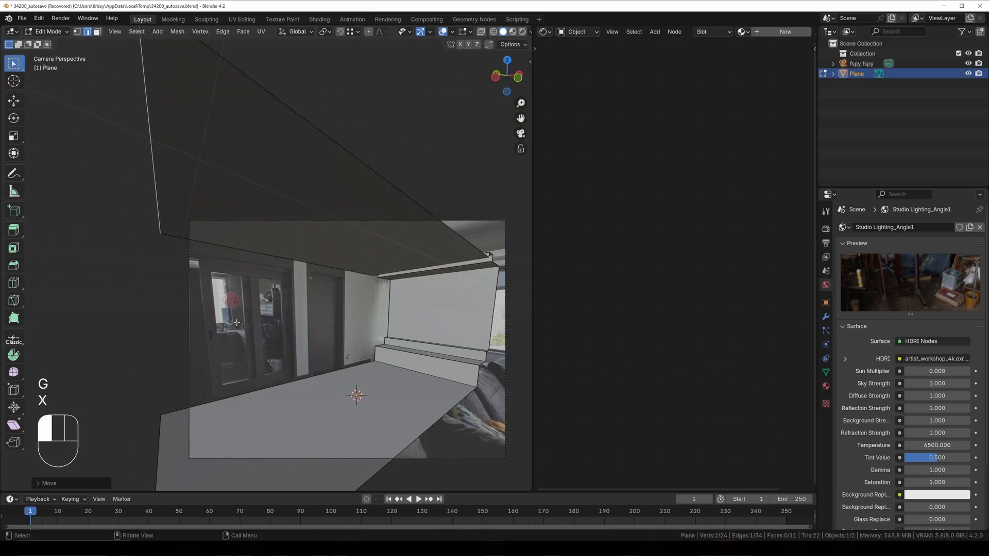
- Fill a face between the end edges of the ceiling and floor to form the wall opposite the window
shift+click(161, 437)
scroll(236, 339, down, 3)
scroll(243, 275, down, 6)
middle_drag(237, 258, 240, 309)
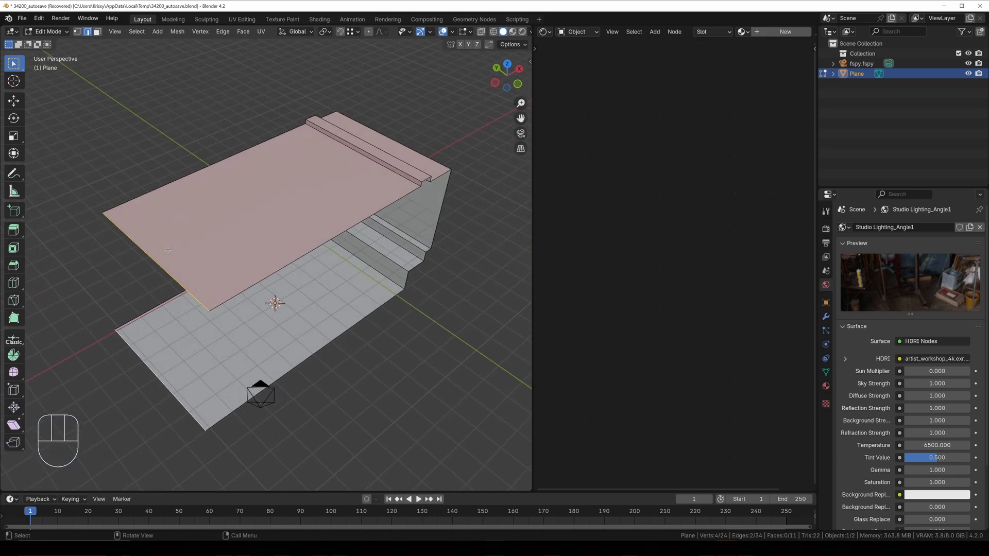
key(f)
- Straighten the wall opposite the window by scaling its edges to 0 along X
middle_drag(167, 250, 236, 281)
middle_drag(323, 264, 322, 276)
key(s)
key(x)
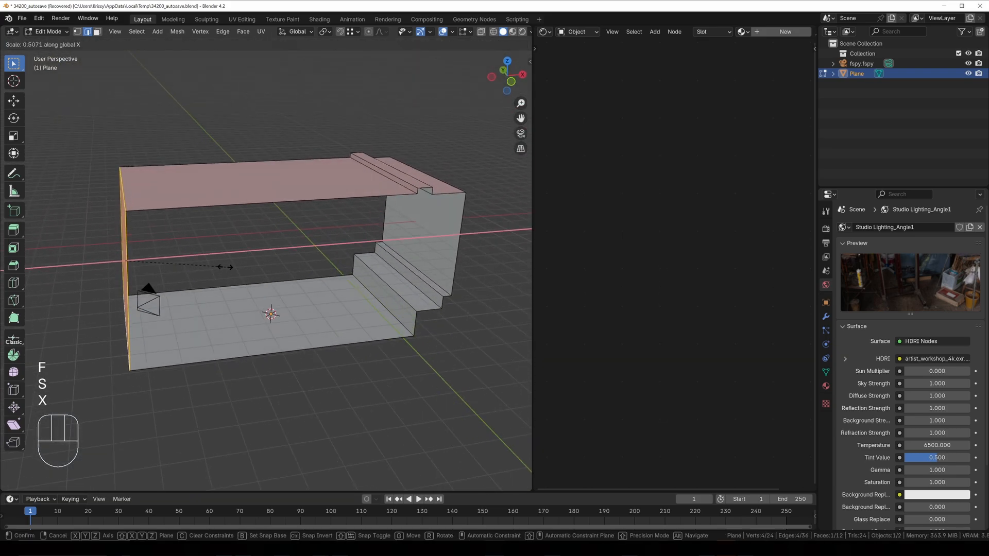
key(KP_0)
key(KP_Enter)
- Select the open edge loop on the door side and fill it with a face to form the side wall
middle_drag(210, 265, 284, 181)
key(3)
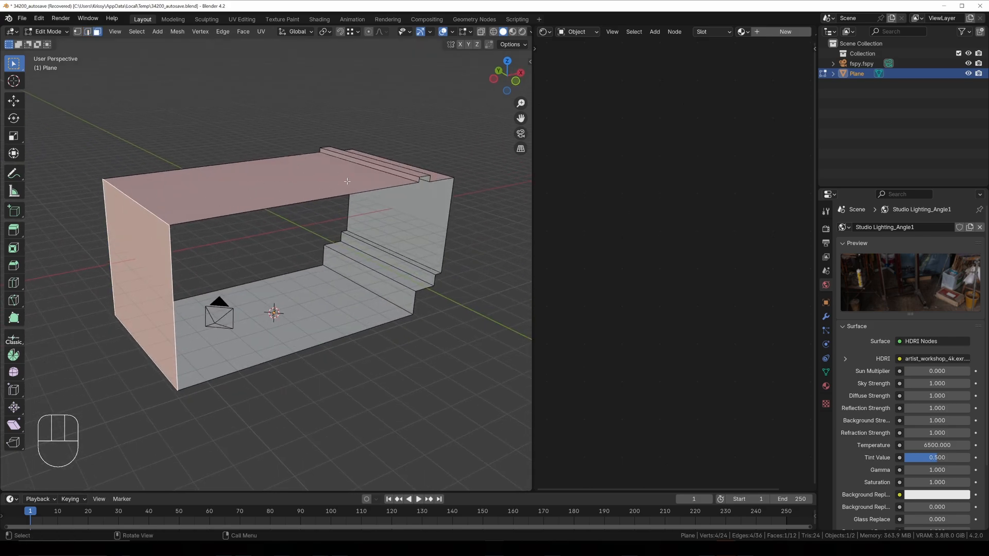
middle_drag(379, 168, 453, 221)
key(2)
alt+click(271, 203)
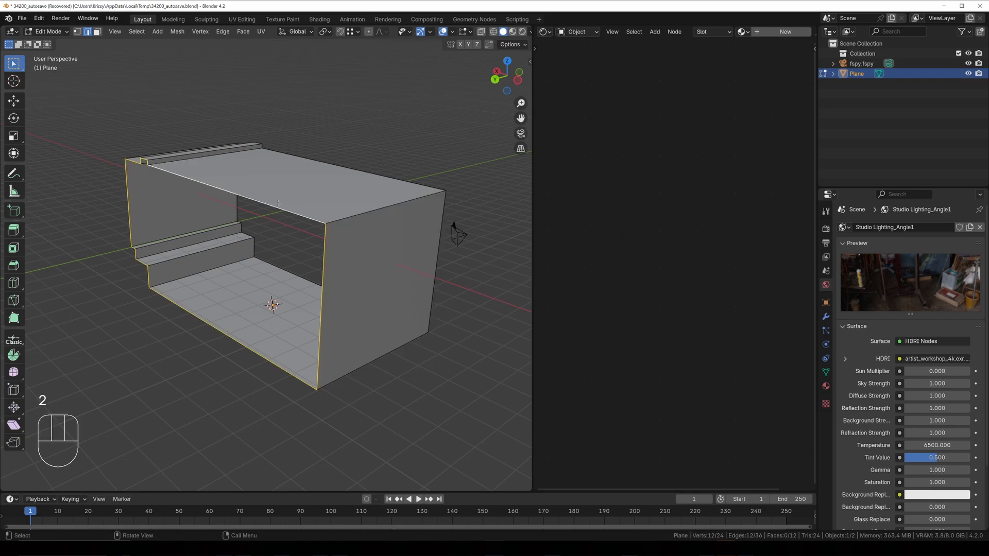
key(f)
- Examine the new side wall's fit against the photo through the camera in wireframe shading
middle_drag(341, 208, 263, 220)
key(KP_0)
key(z)
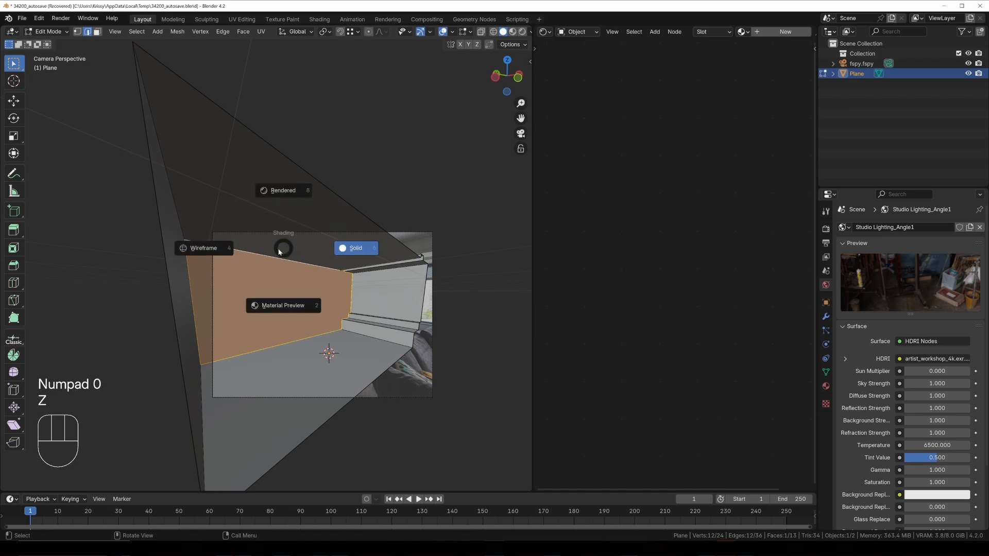
key(shift+z)
scroll(316, 240, up, 4)
shift+middle_drag(329, 295, 248, 289)
scroll(247, 289, up, 3)
scroll(250, 288, down, 7)
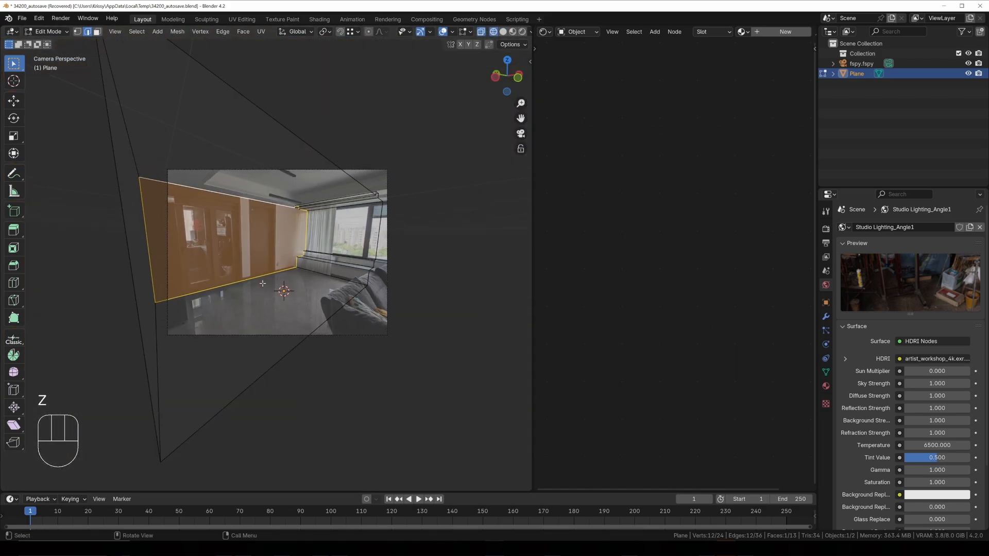
key(z)
- Move the remaining open side's edge loop about 8.7 m along negative Y and fill it with a face
middle_drag(335, 274, 332, 303)
scroll(330, 299, down, 6)
alt+click(273, 222)
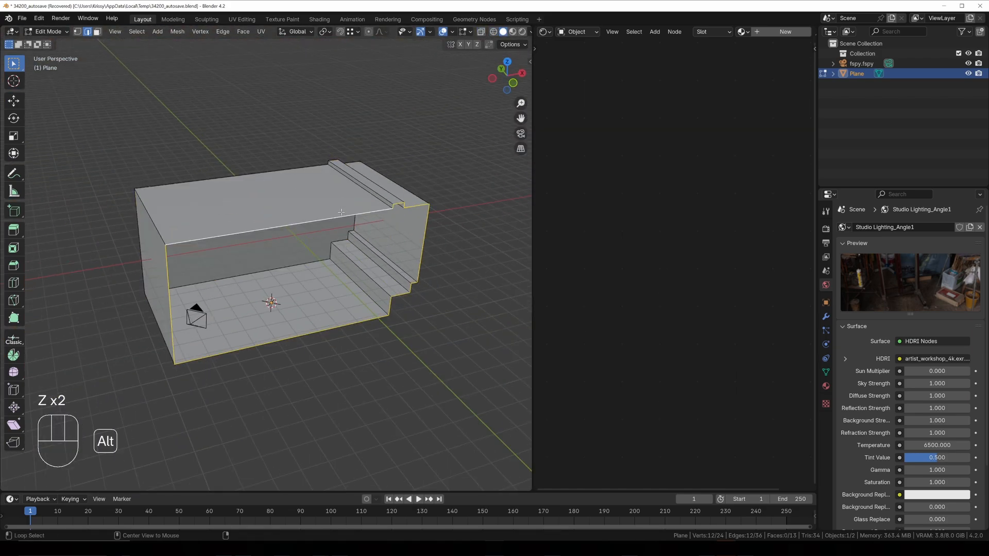
middle_drag(276, 227, 330, 242)
key(g)
key(y)
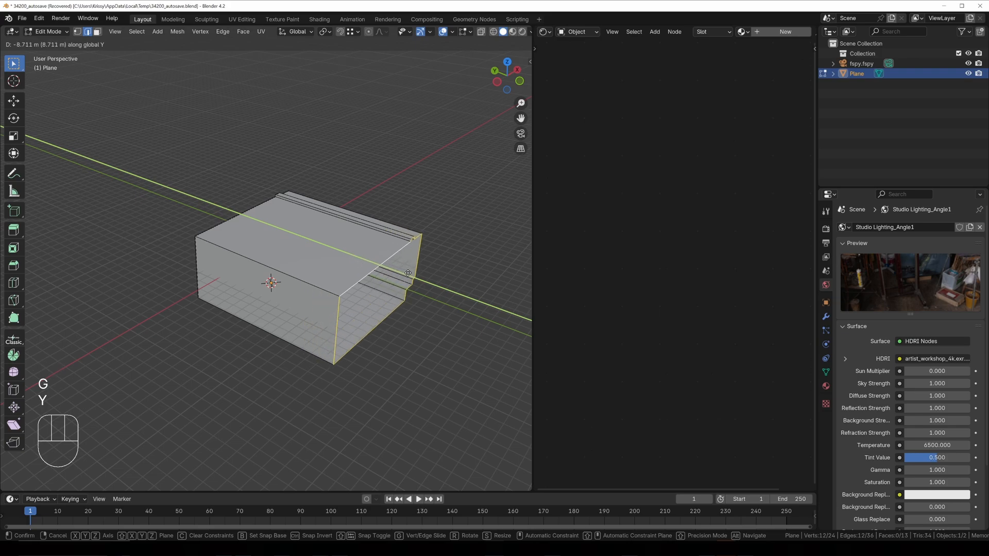
click(403, 271)
key(f)
middle_drag(403, 270, 219, 240)
- Show the room in wireframe shading through the camera, framed on the floor edge below the doors
scroll(177, 249, up, 4)
key(z)
key(z)
key(KP_0)
key(z)
click(260, 243)
scroll(262, 246, up, 7)
key(z)
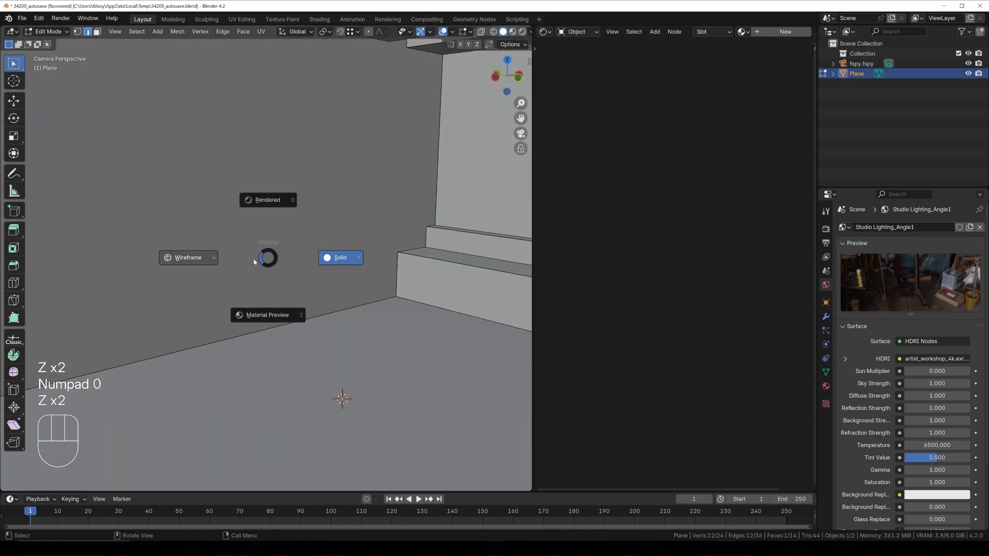
click(242, 262)
- Select the two end vertices of the floor edge along the door wall and subdivide the edge
scroll(309, 314, up, 3)
key(1)
scroll(322, 331, down, 2)
key(k)
key(Escape)
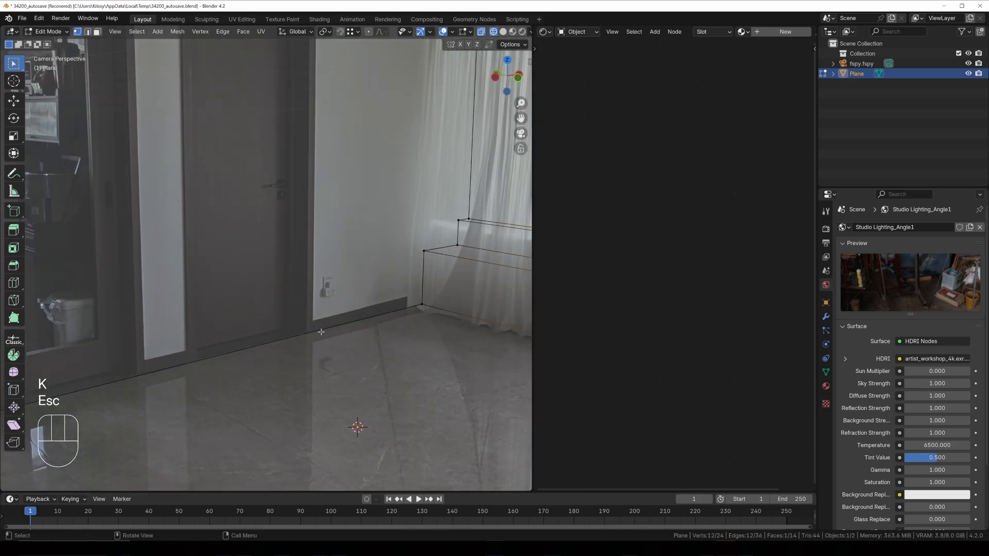
click(420, 306)
scroll(402, 309, down, 2)
shift+middle_drag(50, 390, 263, 335)
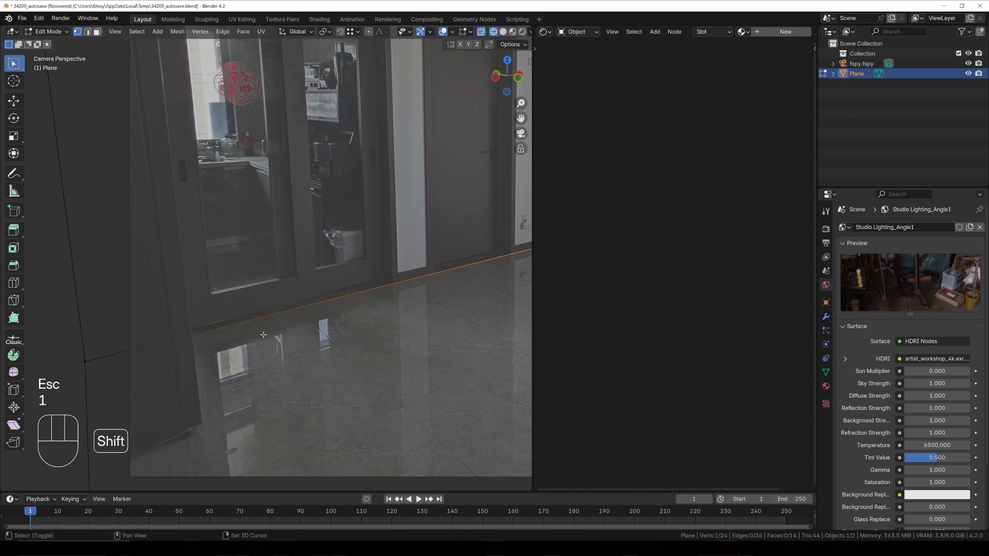
shift+click(107, 355)
shift+middle_drag(371, 295, 284, 309)
right_click(286, 309)
click(282, 288)
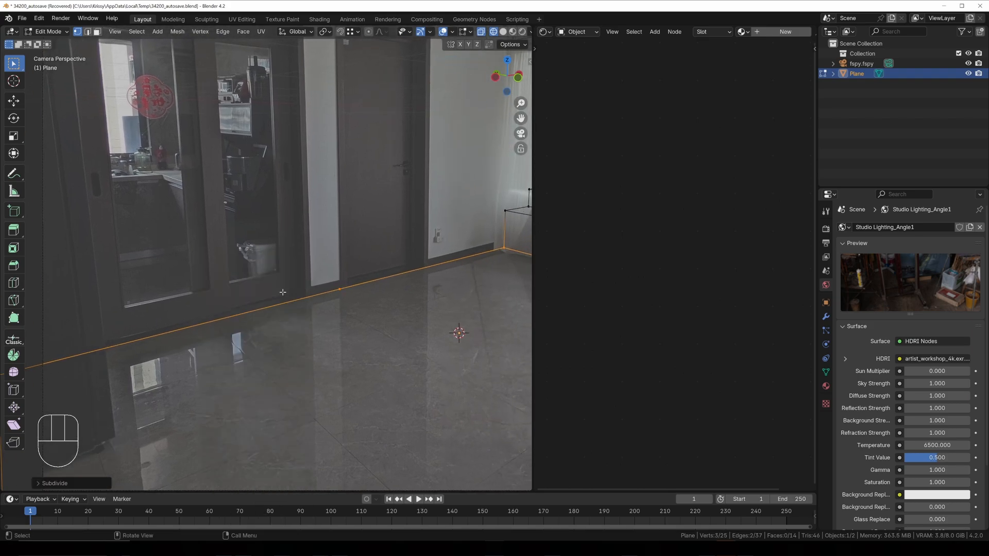
- Slide the new vertex along the floor edge to the door frame's bottom corner nearest the window
click(333, 299)
shift+middle_drag(369, 297, 256, 351)
scroll(256, 351, up, 4)
key(g)
key(g)
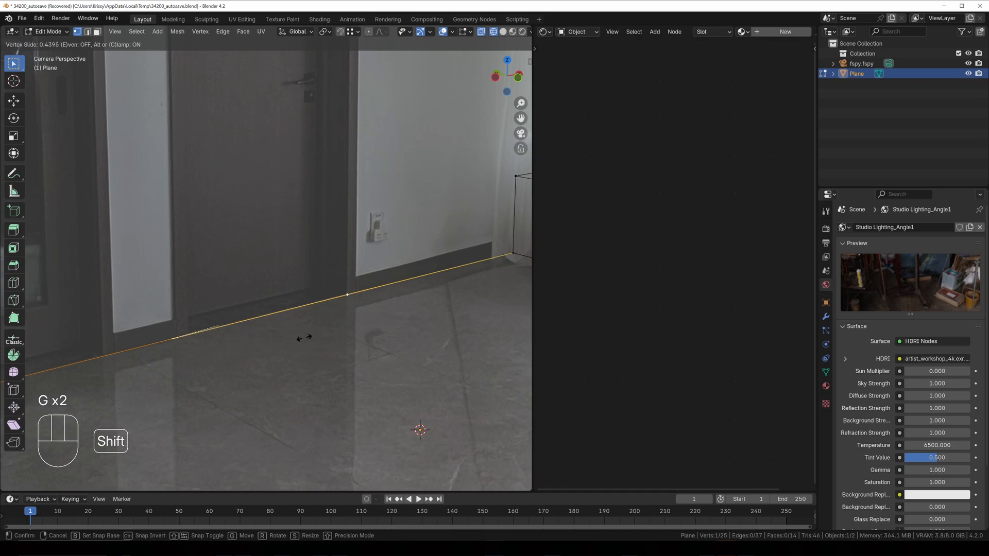
shift+click(377, 311)
- Add a second vertex to the floor edge with a loop cut and slide it to the door frame's other bottom corner
scroll(368, 311, down, 4)
key(ctrl+r)
click(159, 312)
right_click(158, 311)
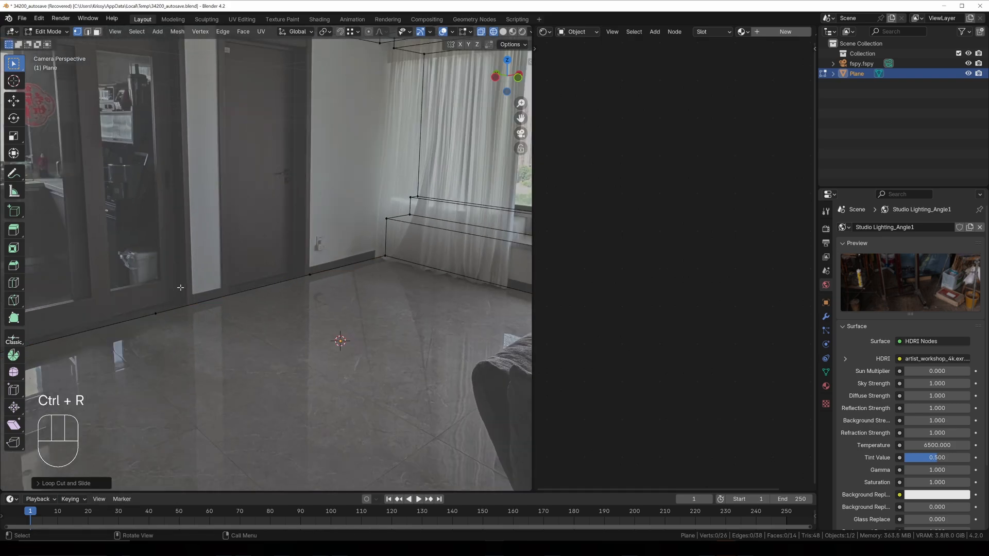
click(156, 313)
scroll(156, 314, up, 3)
key(g)
key(g)
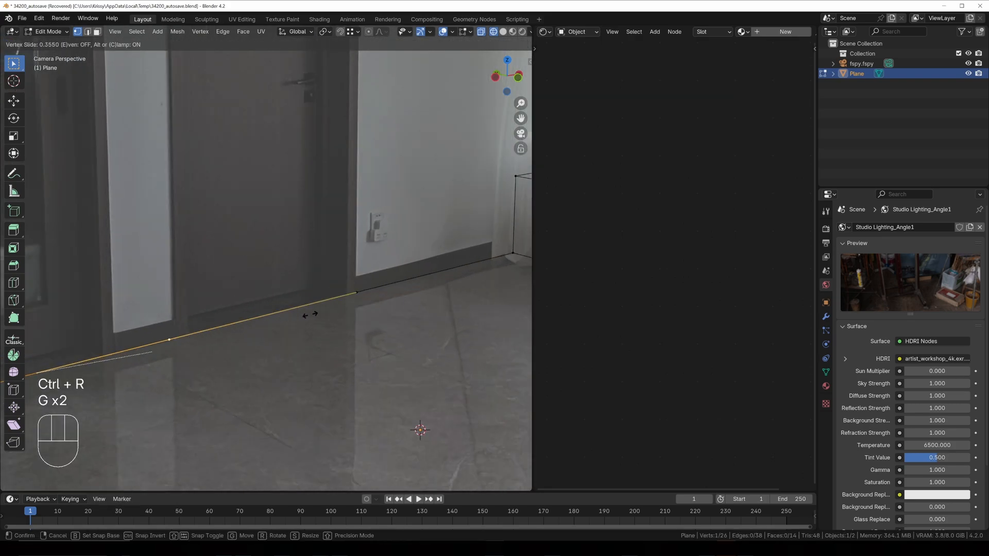
shift+click(312, 304)
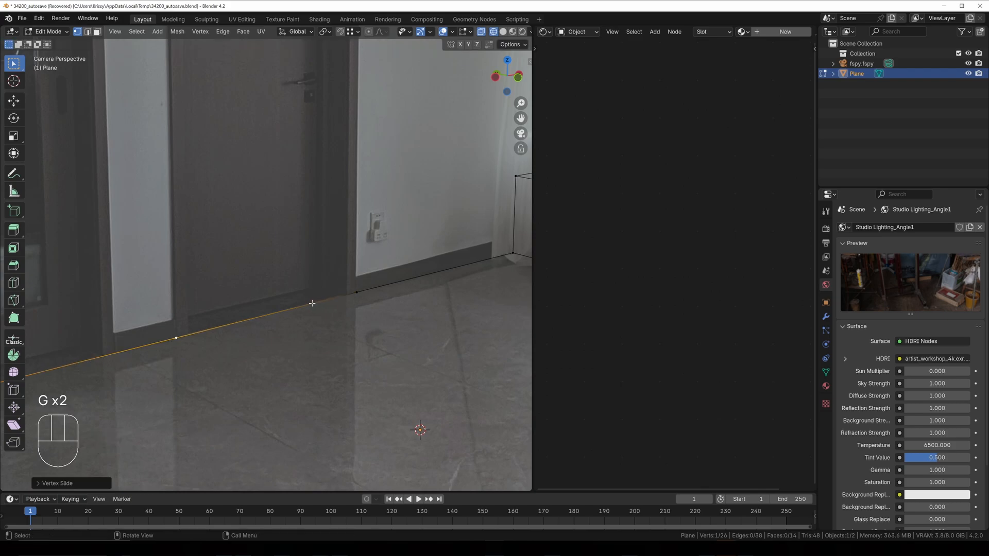
- Duplicate the door-width floor edge in place and separate the copy into its own object
key(2)
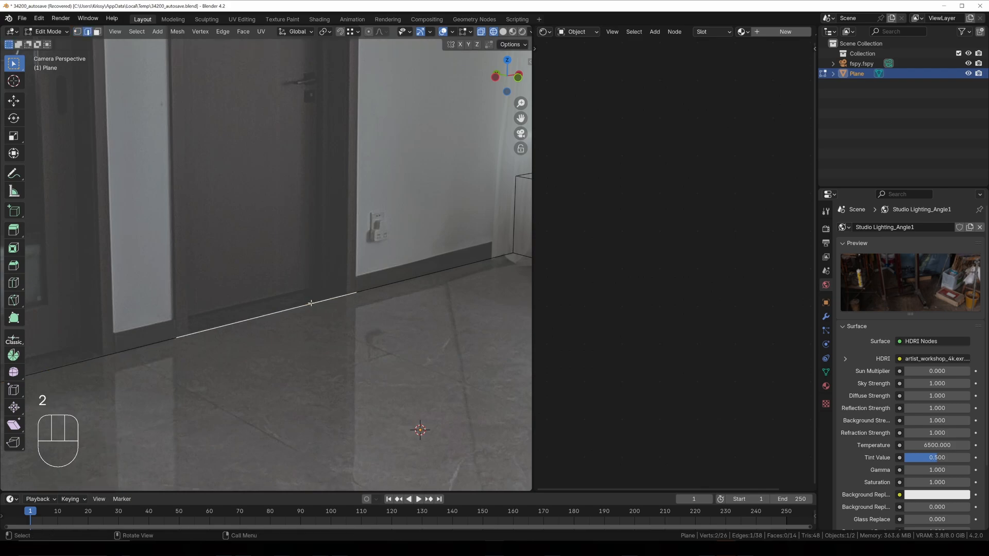
key(shift+d)
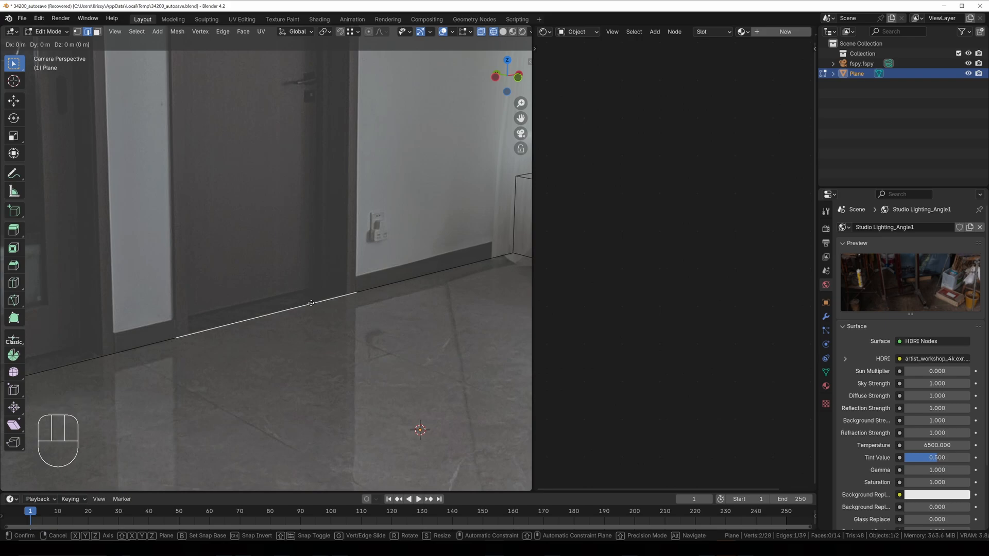
right_click(312, 304)
key(p)
click(310, 302)
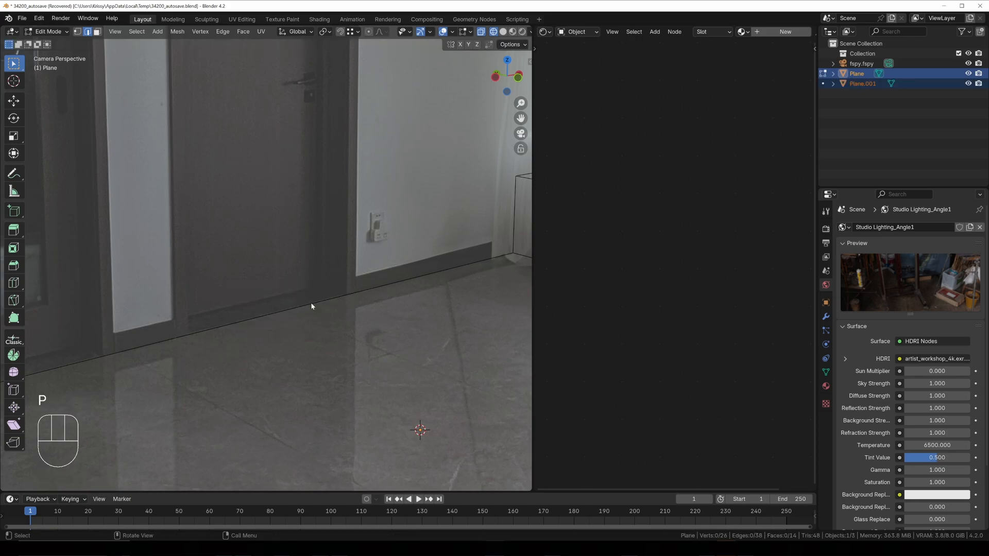
- Select the separated door-width edge in Object Mode and check its X dimension
key(Tab)
key(g)
click(349, 264)
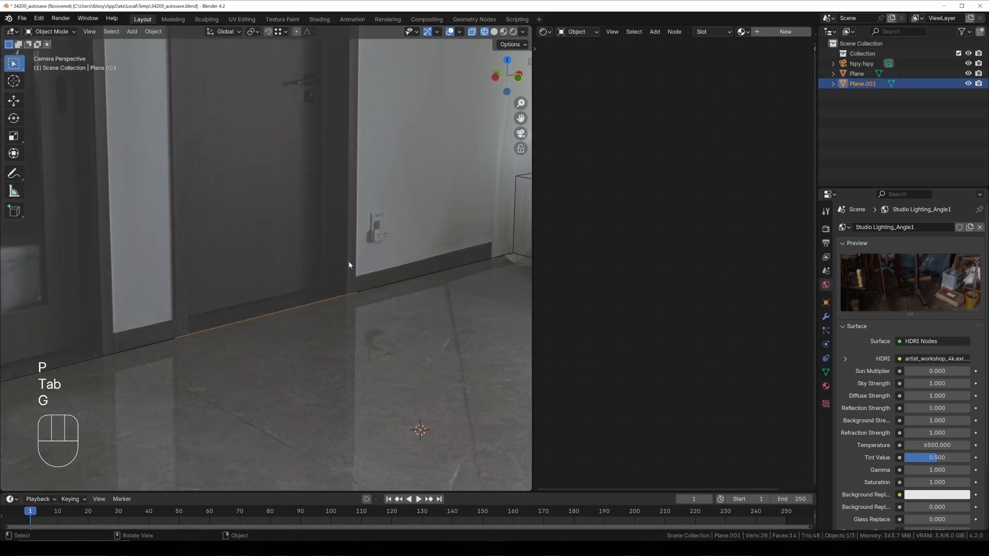
key(n)
click(525, 64)
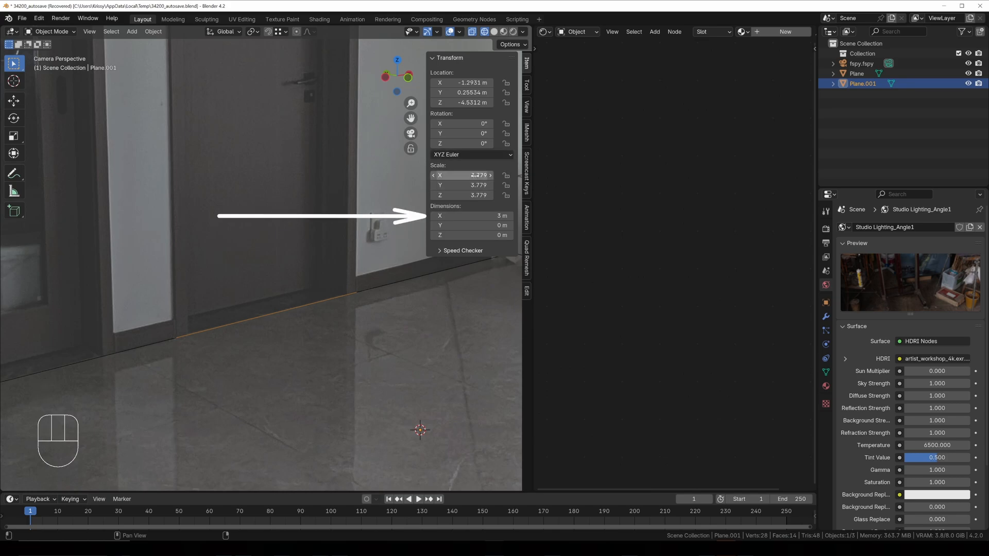
key(s)
right_click(393, 354)
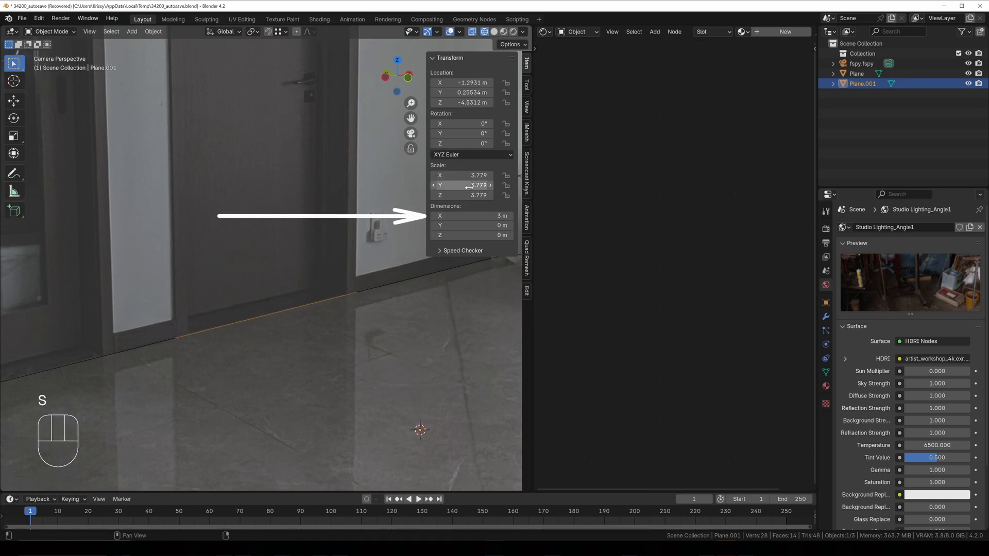
- Scale the camera, room and door-width edge together to about 0.327, making the edge about 0.98 m long
scroll(404, 330, down, 4)
middle_drag(403, 330, 337, 338)
scroll(337, 338, down, 3)
middle_drag(391, 355, 357, 364)
key(a)
key(s)
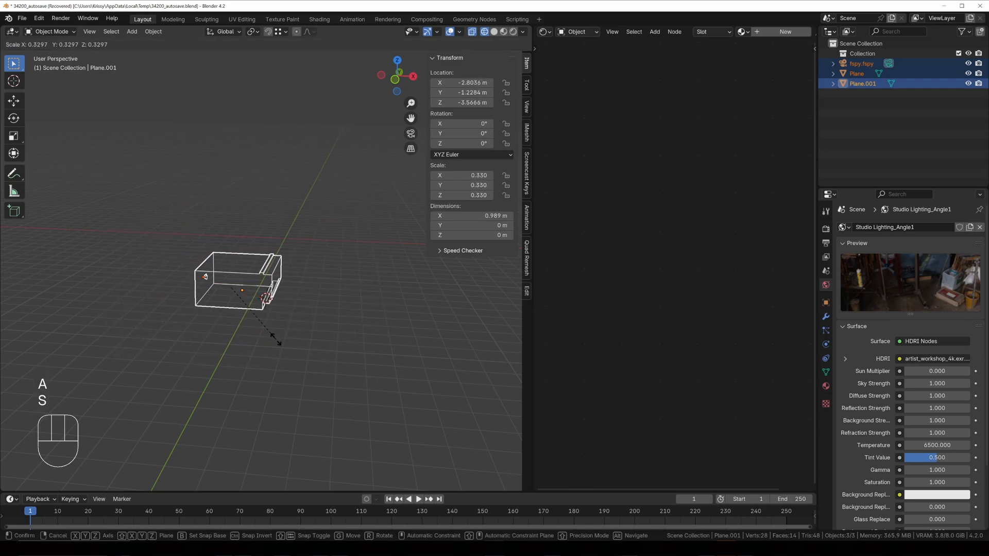
key(shift)
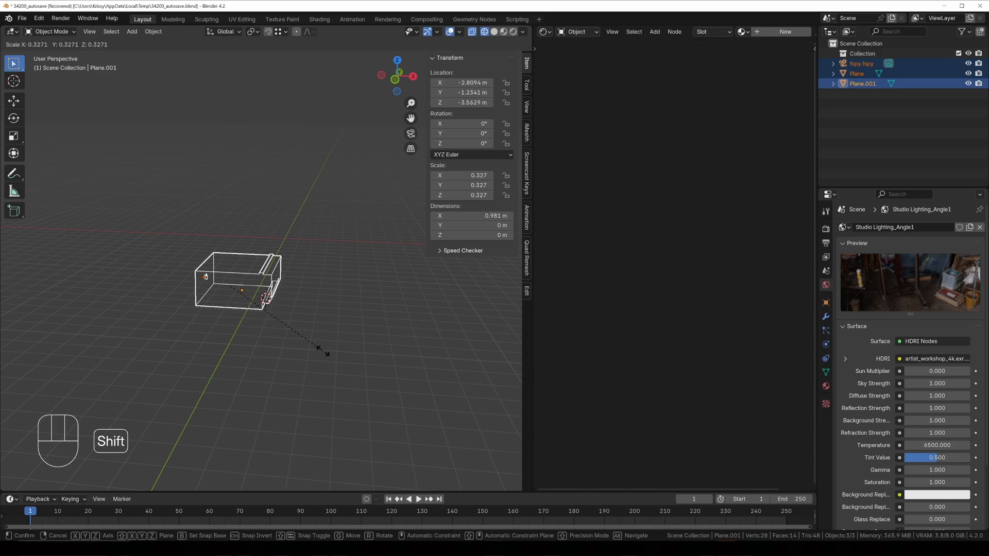
click(322, 352)
- Apply the scale to all selected objects
scroll(289, 328, up, 5)
key(ctrl+a)
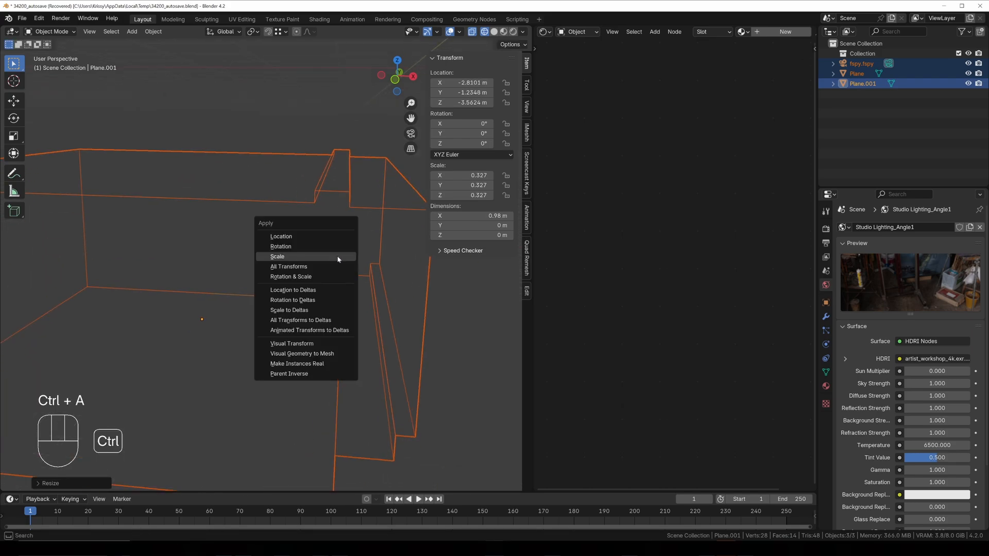
click(337, 255)
- Select the separated door-width edge object and delete it
click(253, 295)
shift+middle_drag(253, 295, 270, 278)
scroll(270, 278, up, 2)
click(276, 273)
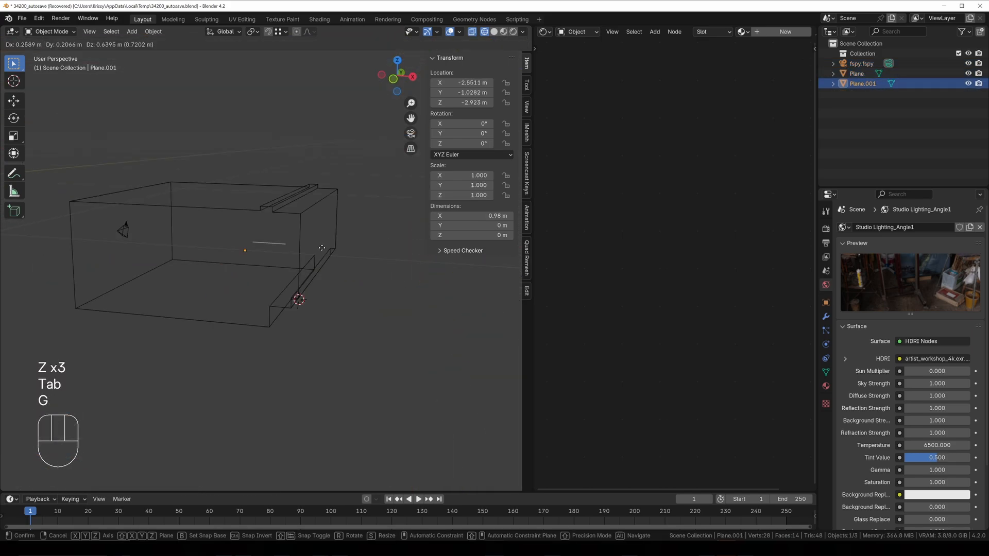
click(325, 261)
key(x)
click(325, 264)
- Select the camera and room together and move them up along Z by about 3.6 m so the floor sits on the ground line
key(a)
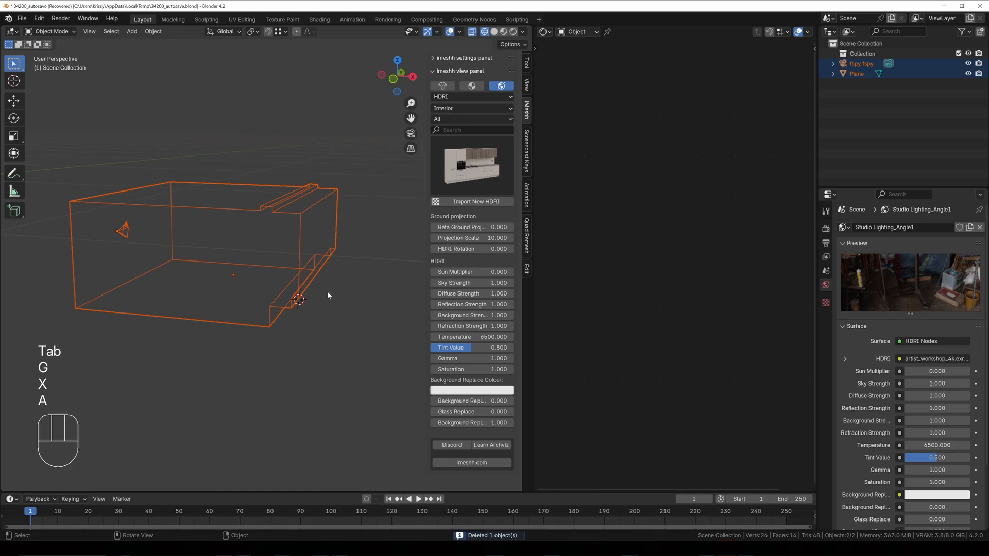
key(KP_1)
key(g)
key(z)
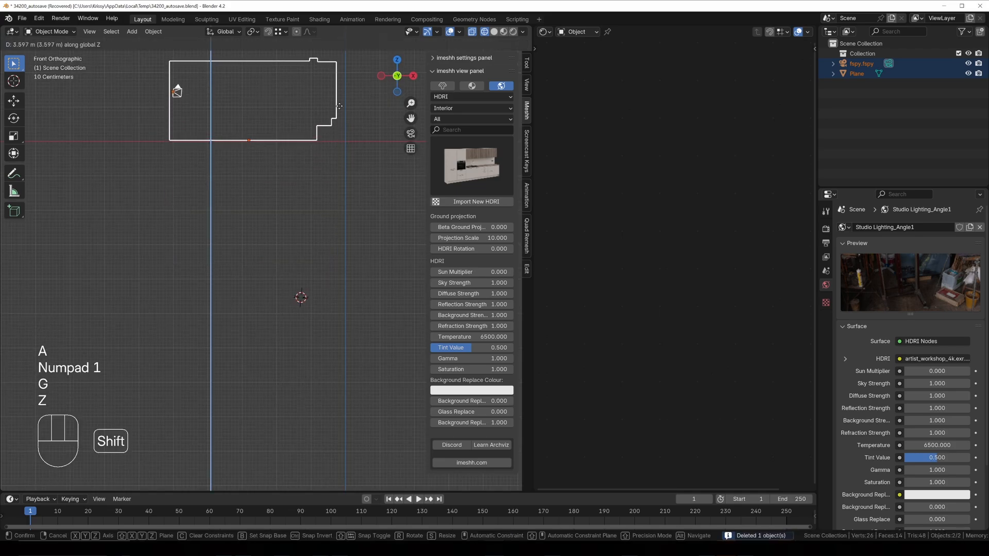
shift+click(339, 106)
shift+middle_drag(323, 128, 292, 198)
- In top view, move the camera and room together so the room is centred around the world origin
key(KP_7)
key(g)
key(h)
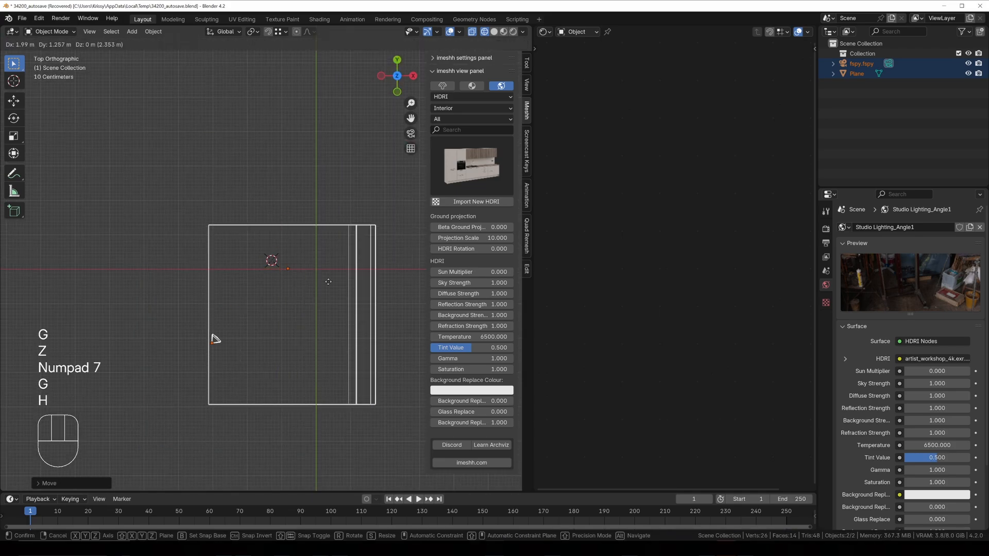
shift+click(229, 277)
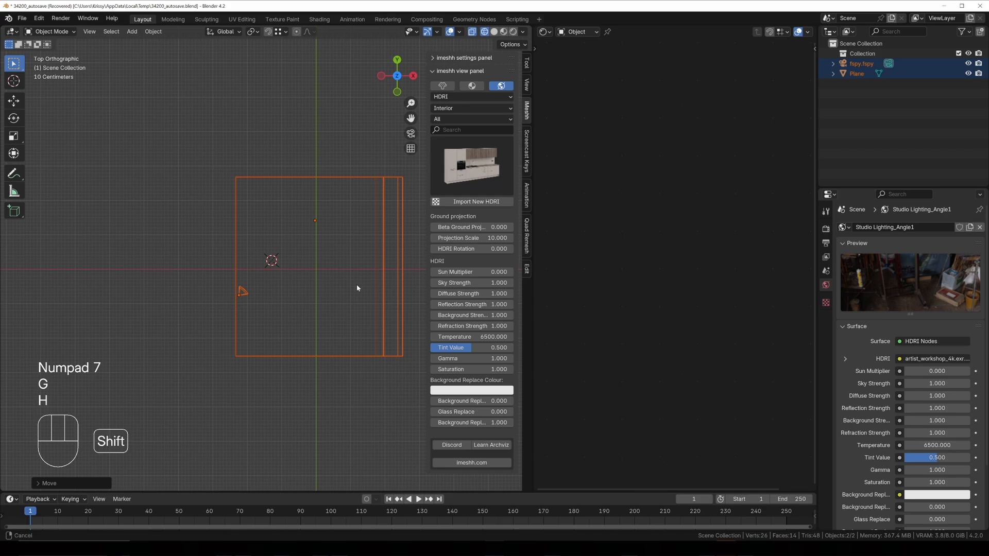
mouse_move(241, 287)
middle_down()
mouse_move(307, 263)
mouse_move(300, 230)
mouse_move(285, 260)
middle_up()
- Return to the camera view and show the room mesh in wireframe over the photo, ready for editing
key(KP_0)
key(z)
click(335, 224)
scroll(340, 233, down, 3)
key(z)
click(232, 259)
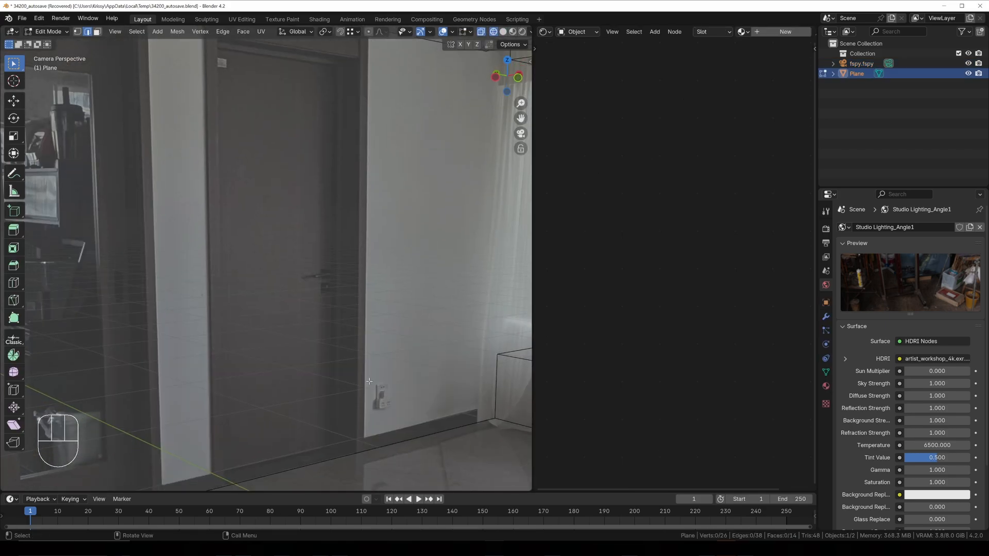
- Knife-cut the single door's outline into the wall, running up one side, across the top and down to the floor
key(k)
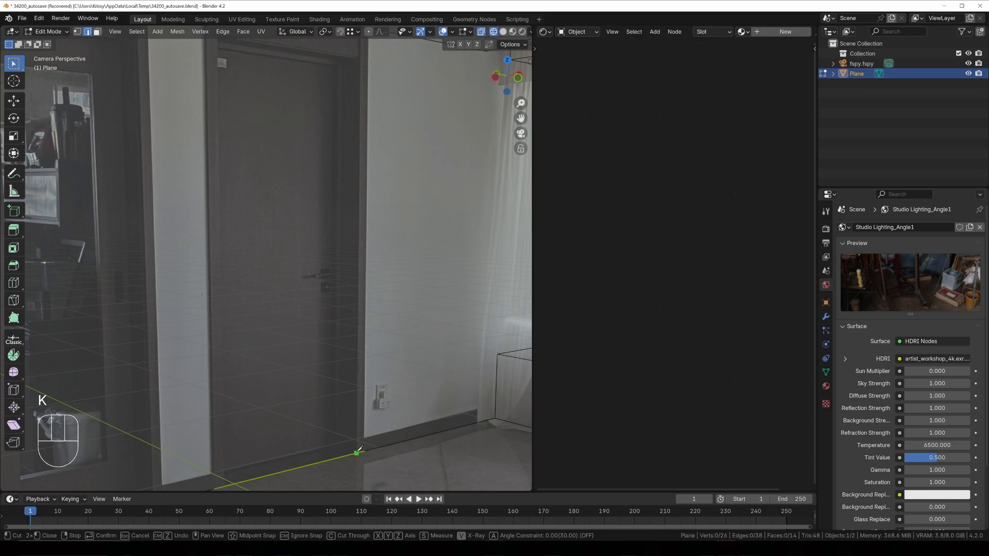
key(z)
click(366, 46)
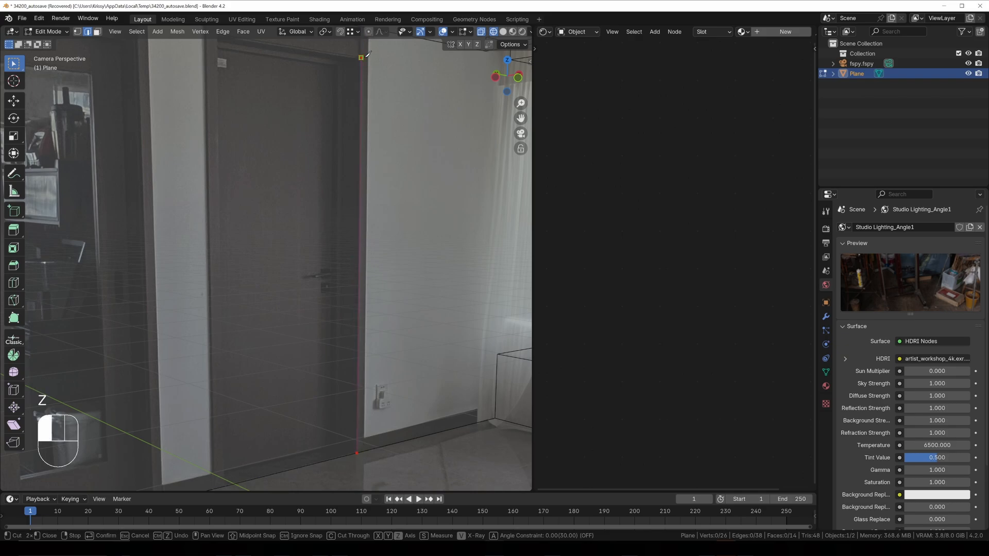
shift+middle_drag(367, 47, 388, 121)
key(x)
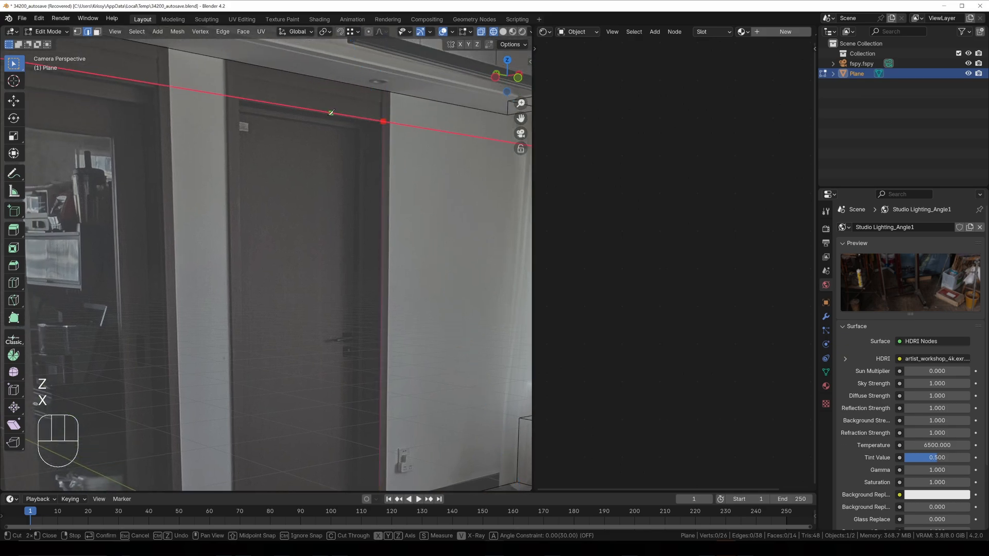
click(240, 104)
shift+middle_drag(239, 105, 260, 57)
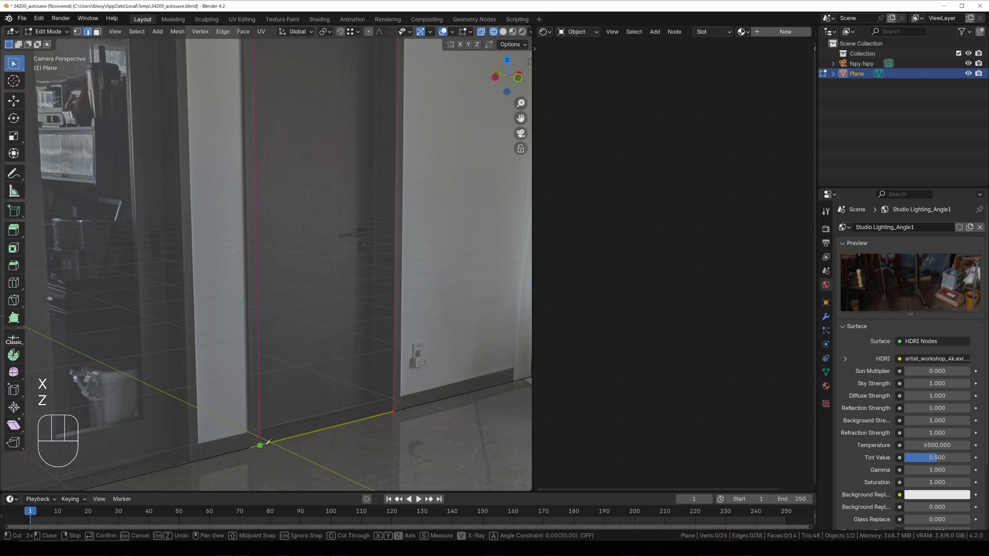
click(268, 441)
key(Return)
- Knife-cut the kitchen sliding door's outline into the same wall, with vertical sides along Z and a top edge along X
shift+middle_drag(268, 441, 425, 348)
key(k)
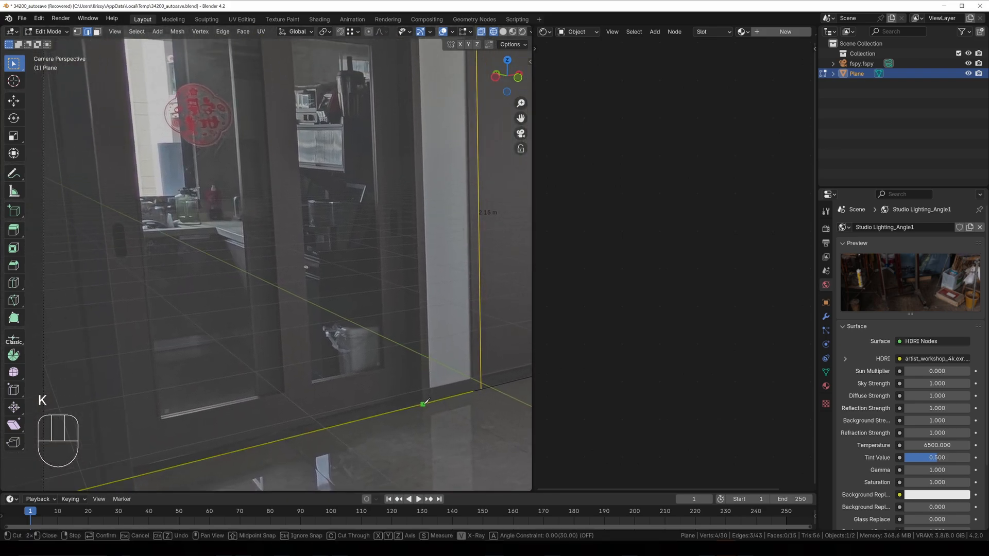
click(423, 405)
key(z)
shift+middle_drag(407, 115, 423, 152)
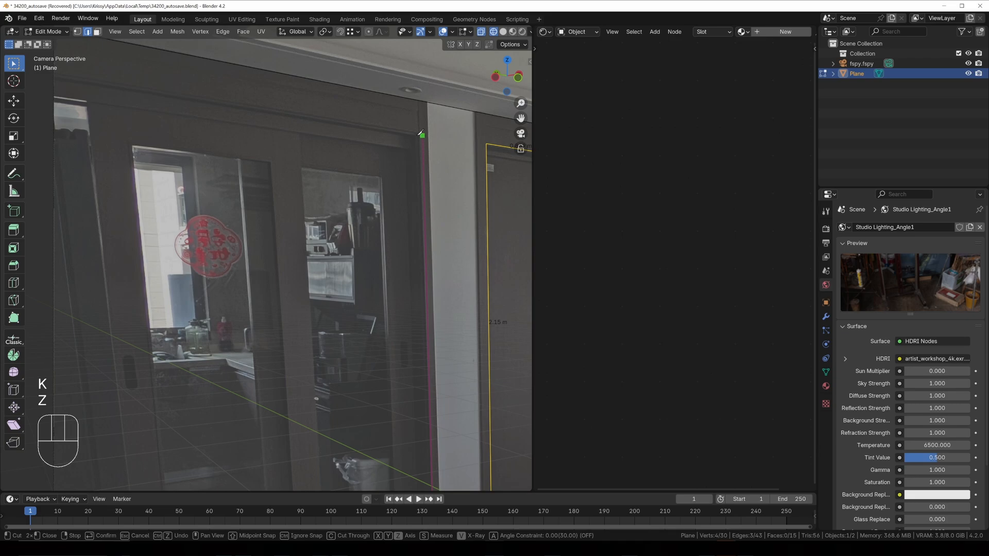
click(421, 135)
key(x)
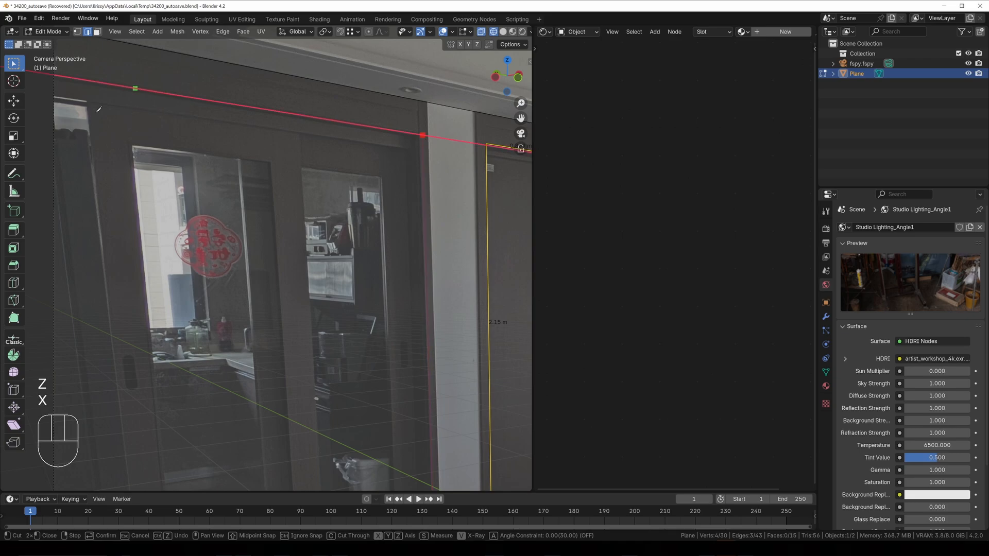
click(44, 113)
shift+middle_drag(322, 333, 358, 164)
key(z)
scroll(132, 454, down, 3)
shift+middle_drag(132, 453, 207, 380)
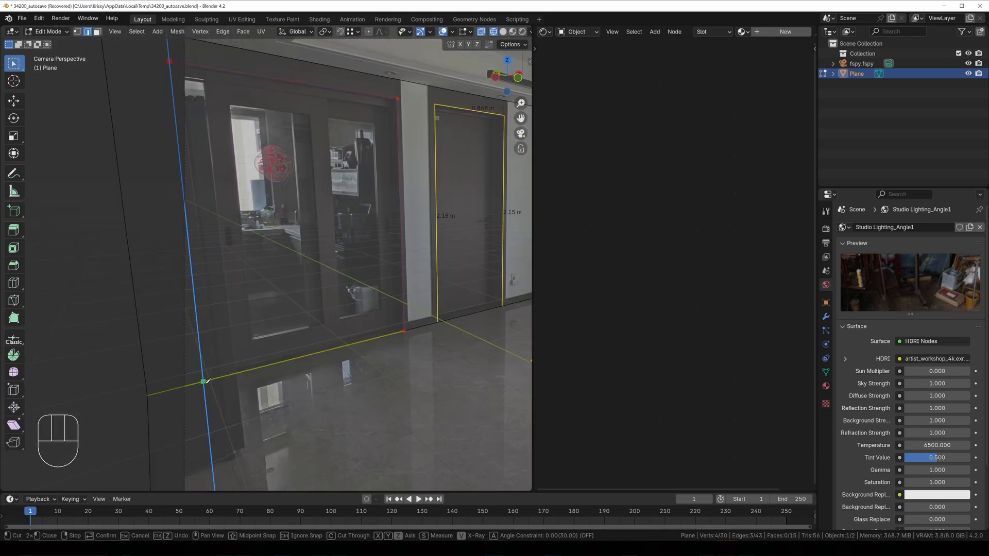
click(204, 381)
key(Return)
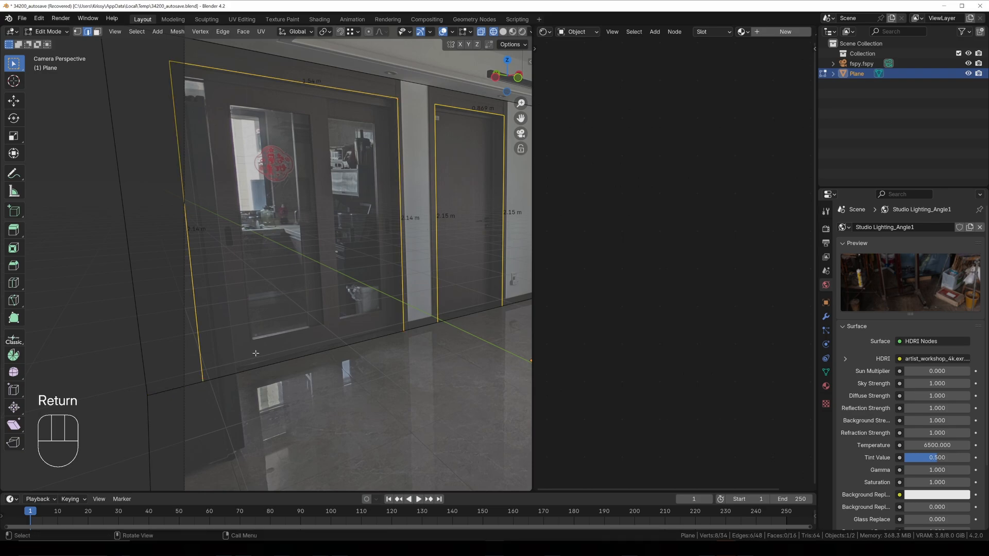
key(Return)
key(Return)
- Select both door faces and extrude them about 0.18 m outward from the room to form recesses
scroll(324, 211, up, 3)
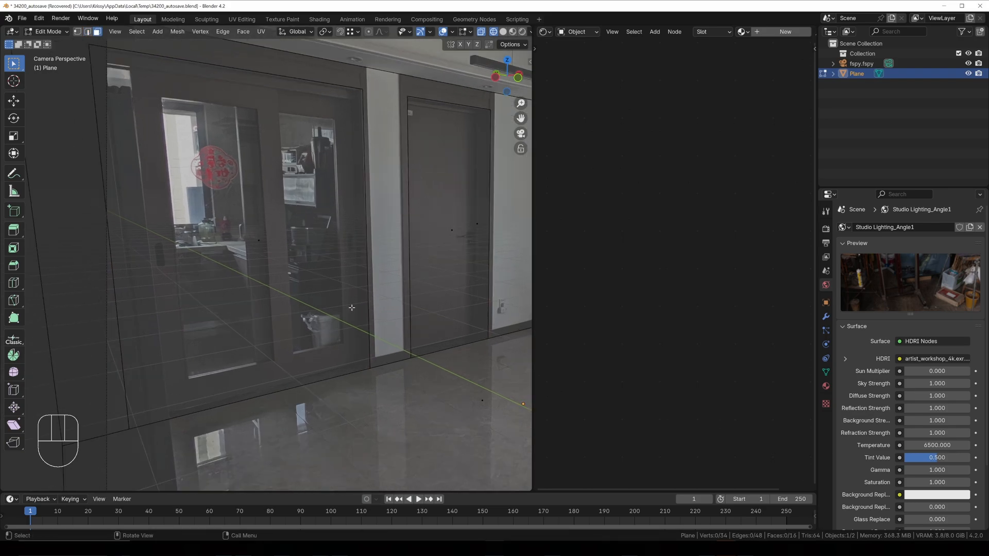
click(255, 265)
shift+click(460, 239)
scroll(426, 413, up, 4)
shift+middle_drag(481, 350, 417, 363)
scroll(456, 378, up, 3)
key(e)
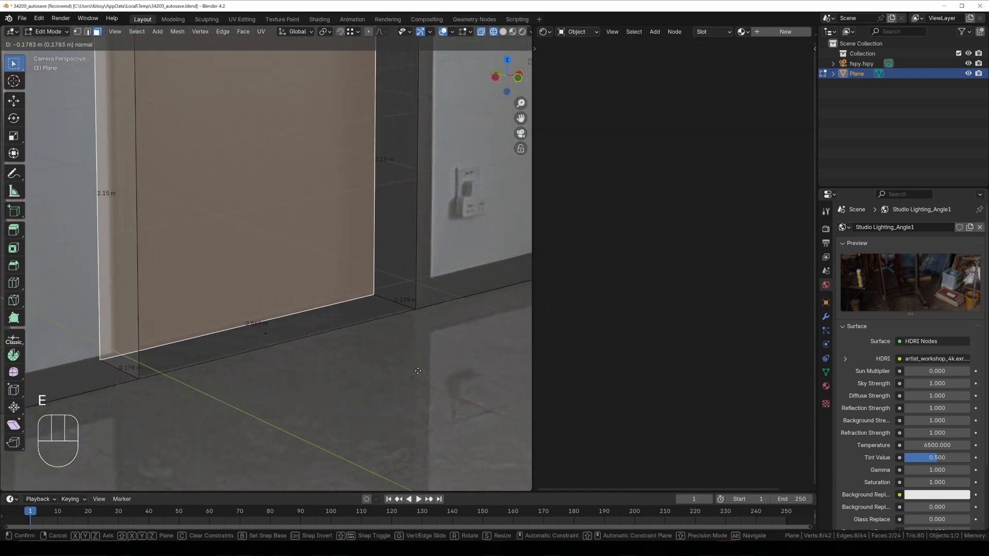
click(415, 369)
scroll(414, 363, down, 3)
scroll(413, 363, down, 3)
shift+middle_drag(278, 296, 372, 304)
shift+middle_drag(239, 314, 290, 344)
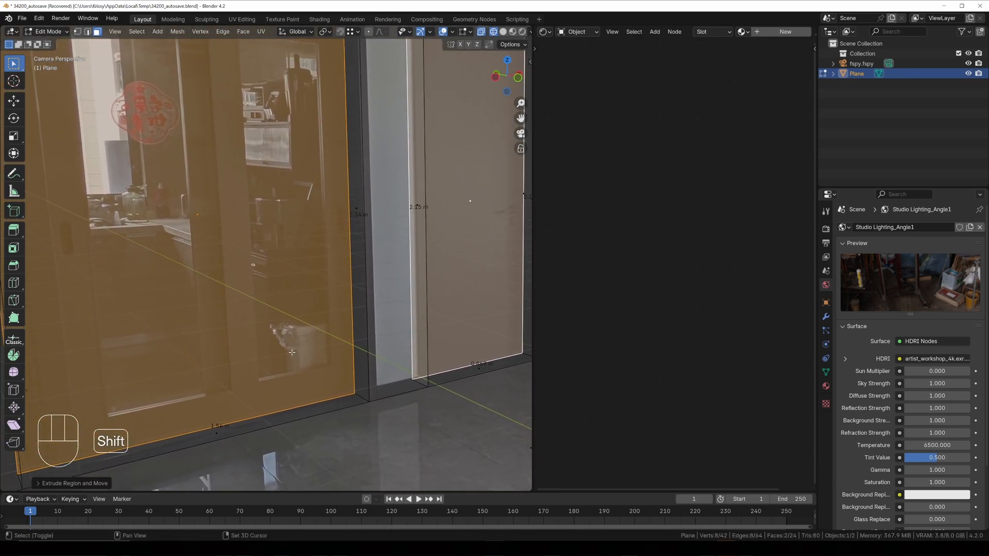
scroll(289, 345, down, 1)
shift+middle_drag(275, 295, 291, 330)
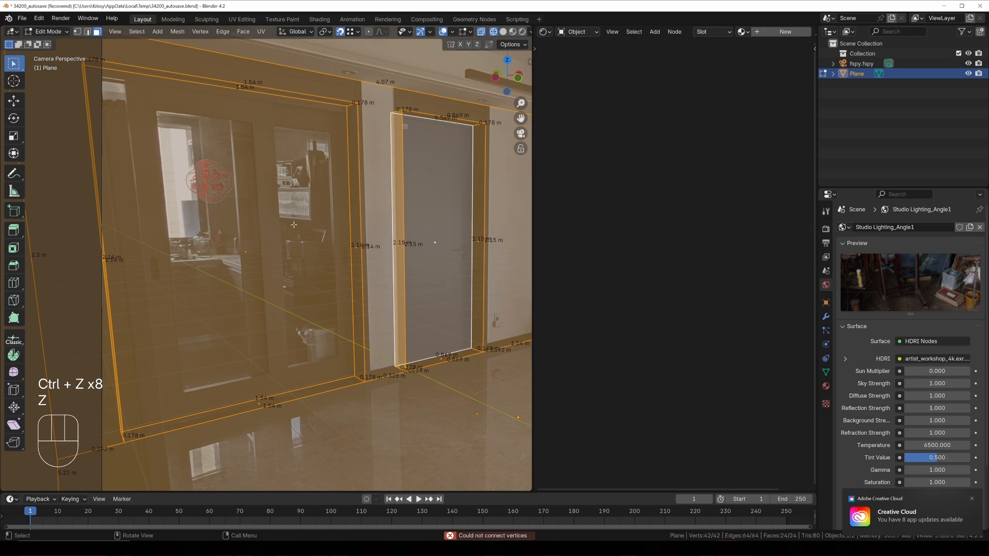
scroll(311, 254, up, 2)
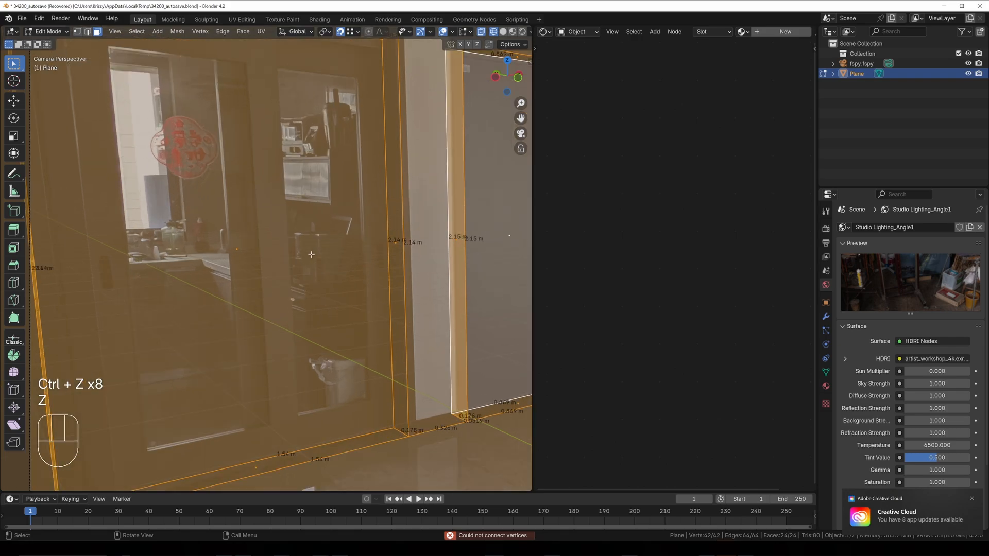
scroll(311, 254, down, 1)
key(ctrl+r)
right_click(289, 403)
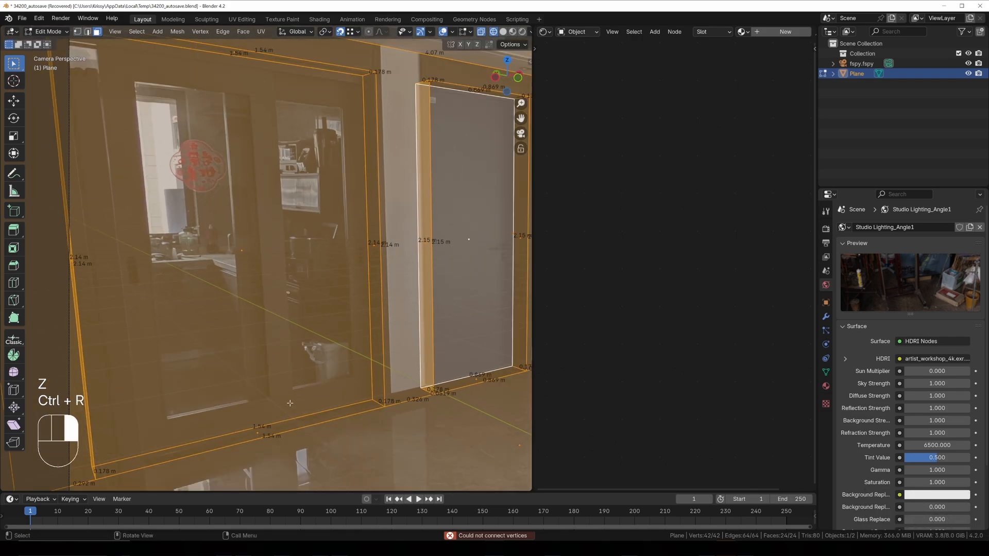
- Add a vertical loop cut to the sliding door and, with snapping off, slide it to the outer edge of the pane nearest the single door
scroll(298, 358, down, 1)
key(ctrl+r)
click(256, 368)
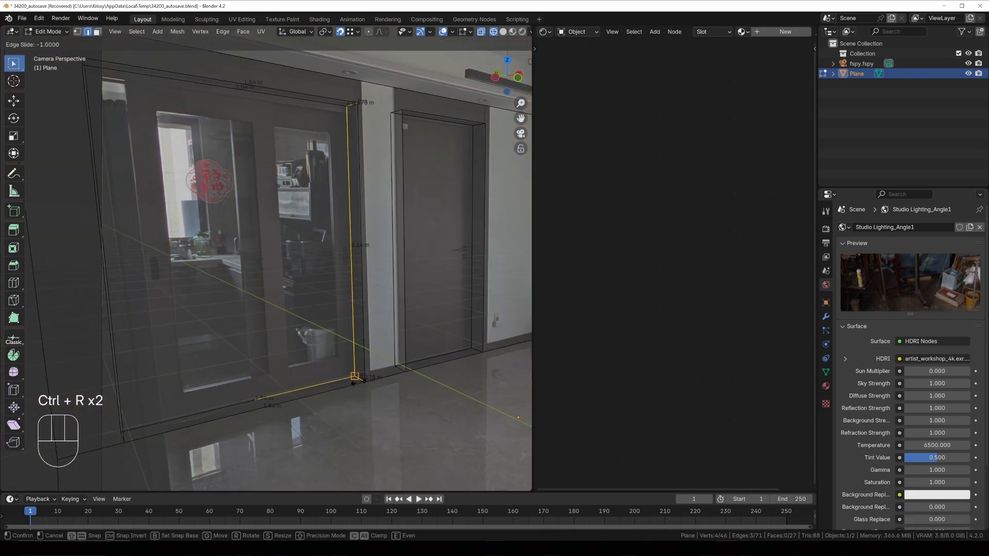
click(299, 383)
key(shift+Tab)
key(g)
key(g)
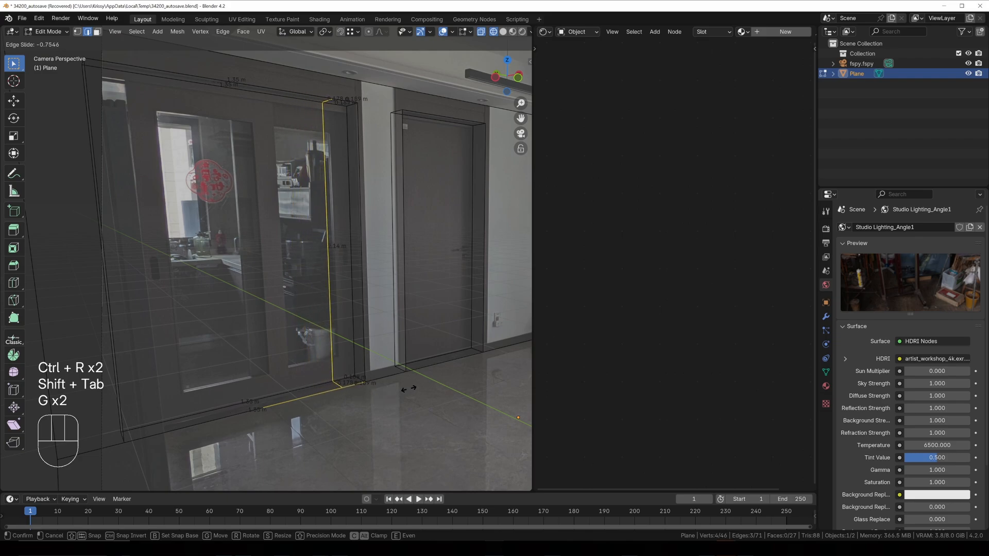
click(414, 385)
- Hide the edge-length measurements and add three more vertical loop cuts to the sliding door along the remaining glass edges
click(462, 31)
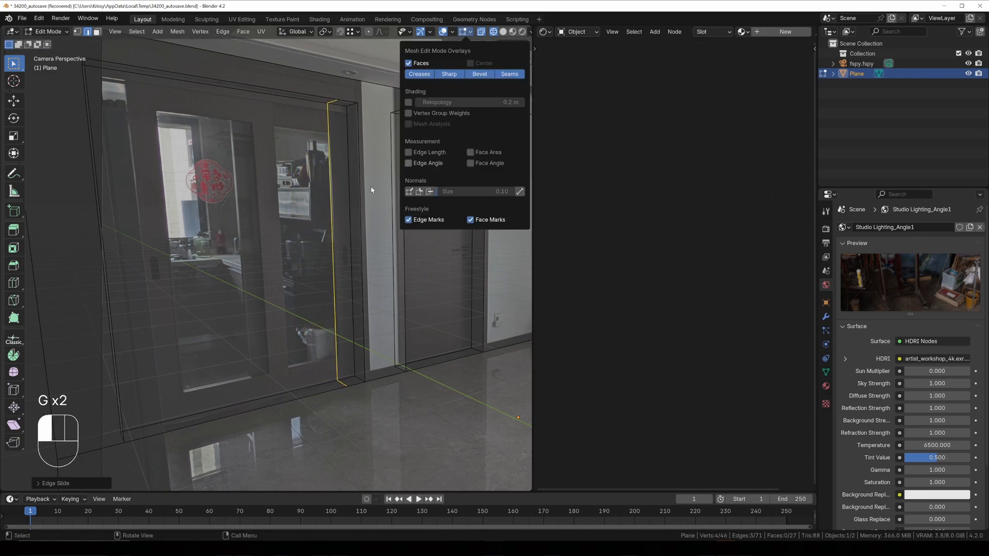
key(ctrl+r)
click(296, 97)
click(304, 96)
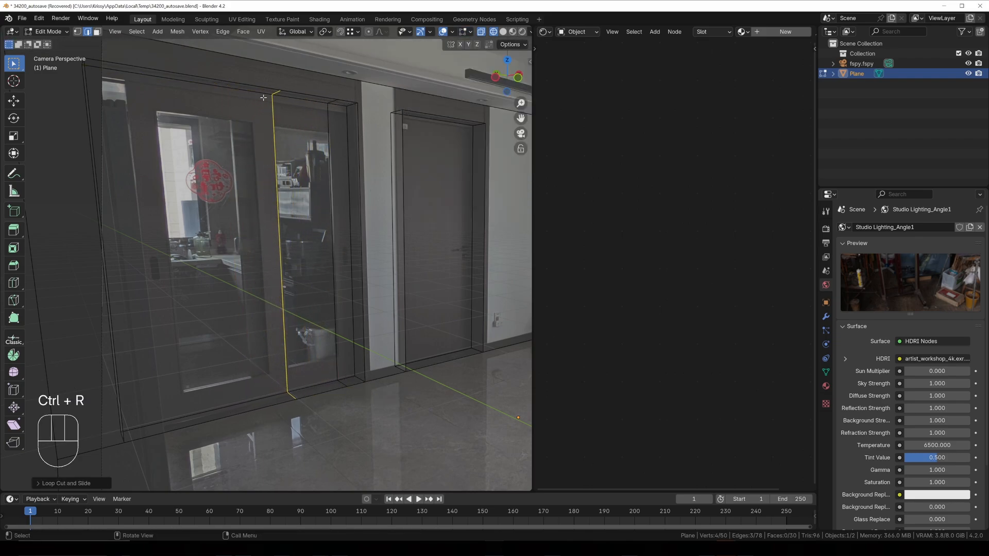
key(ctrl+r)
click(296, 92)
click(294, 89)
key(ctrl+r)
click(204, 85)
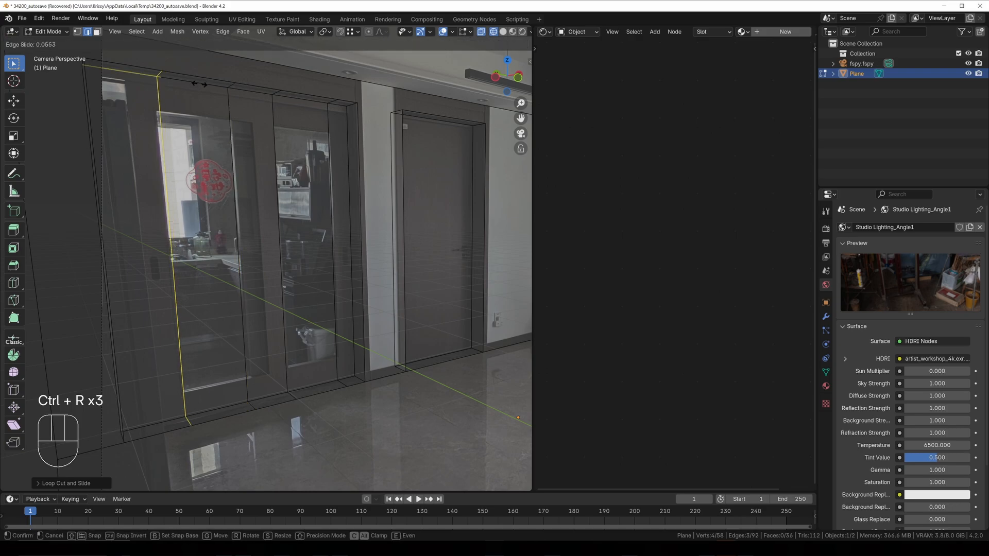
click(194, 85)
- Knife-cut a horizontal line across the sliding door along the top edges of the two glass panes
key(k)
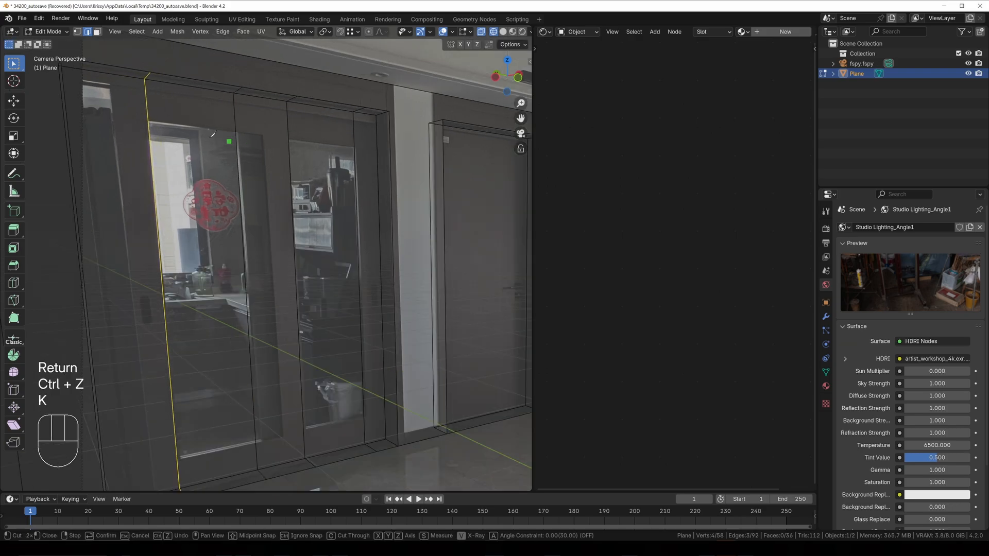
click(149, 121)
click(354, 145)
key(Return)
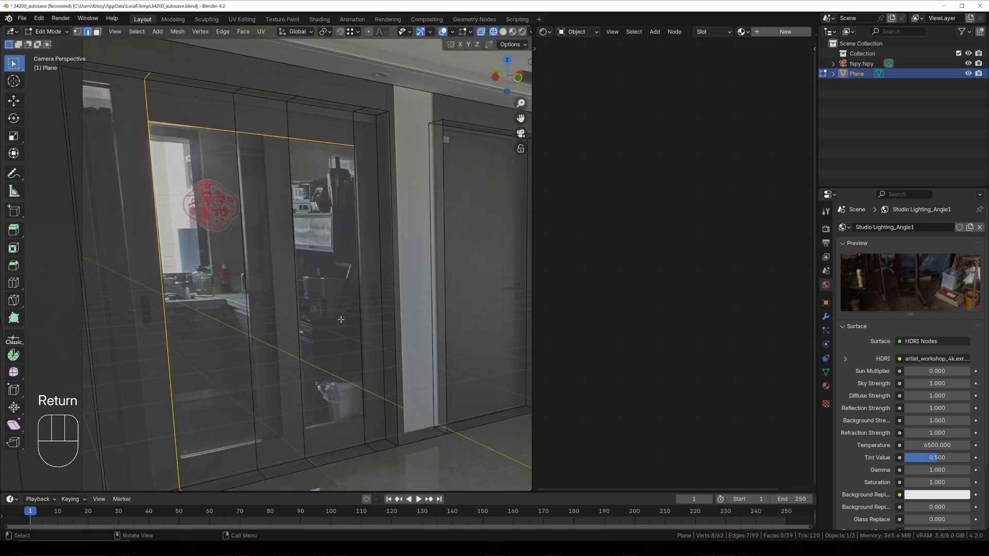
- Knife-cut a second horizontal line across the sliding door along the bottom edges of the glass panes
shift+middle_drag(353, 331, 351, 238)
key(k)
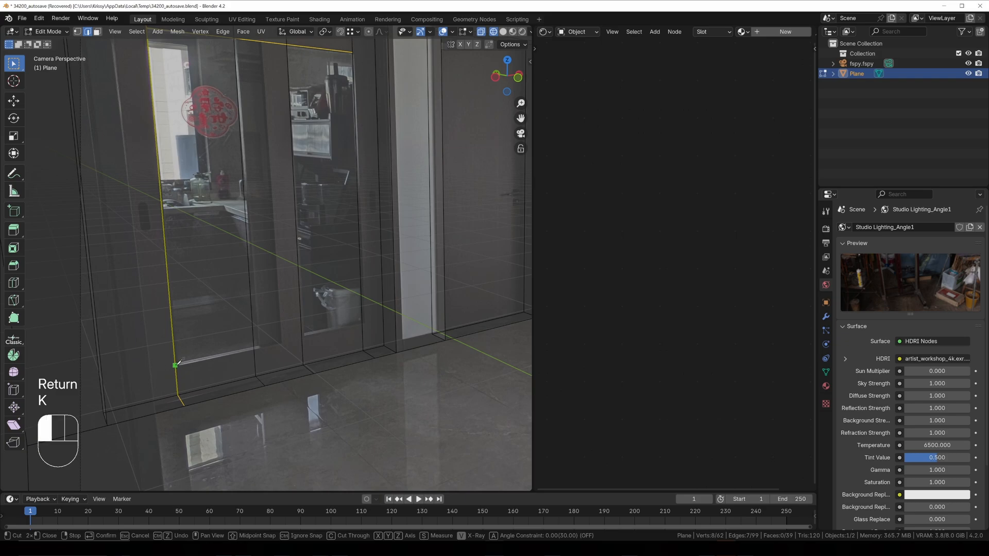
click(176, 365)
click(362, 322)
key(Return)
scroll(320, 288, down, 2)
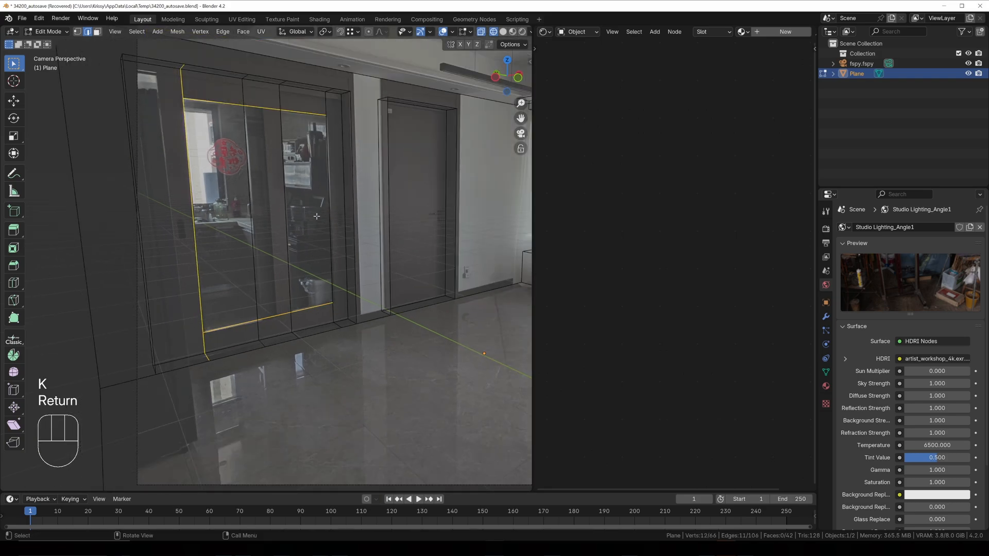
- Select the sliding door's two glass pane faces and, viewing the solid model from outside, extrude them slightly outward
key(3)
key(2)
click(312, 210)
key(3)
click(309, 208)
shift+click(225, 212)
middle_drag(227, 212, 473, 235)
scroll(335, 256, down, 5)
scroll(270, 282, up, 4)
key(z)
click(330, 282)
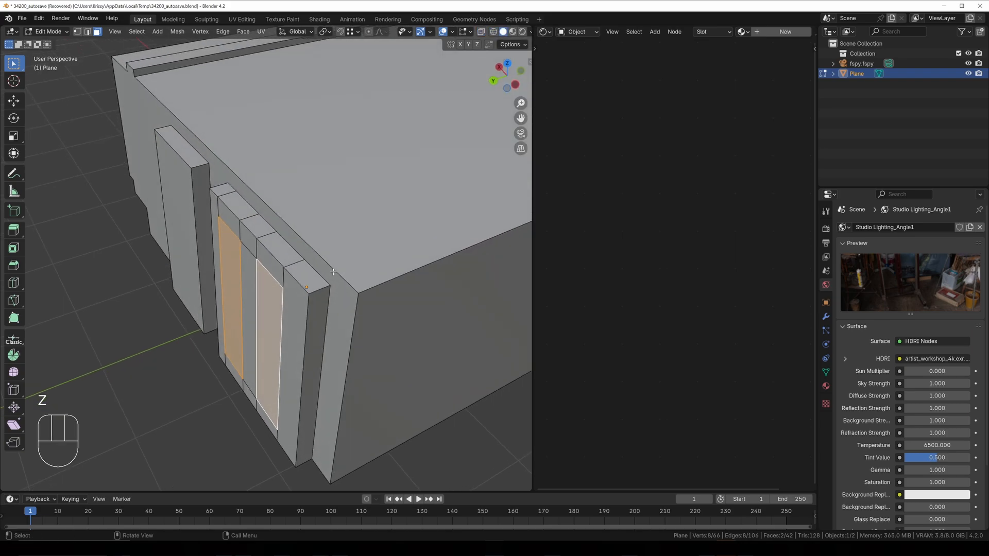
key(e)
click(318, 275)
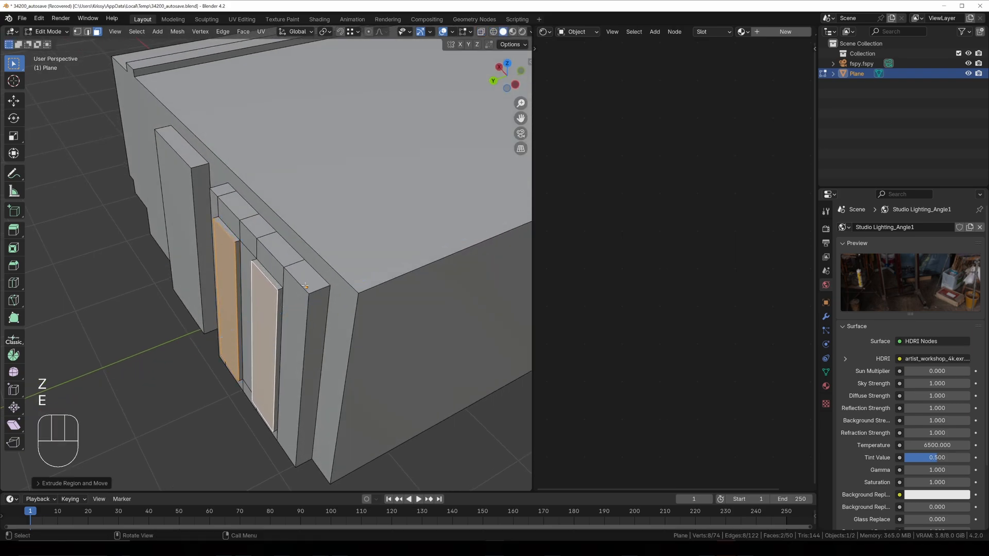
- Extrude the two glass pane faces again by about 1.7 m outward to form the kitchen depth
scroll(337, 275, down, 3)
key(e)
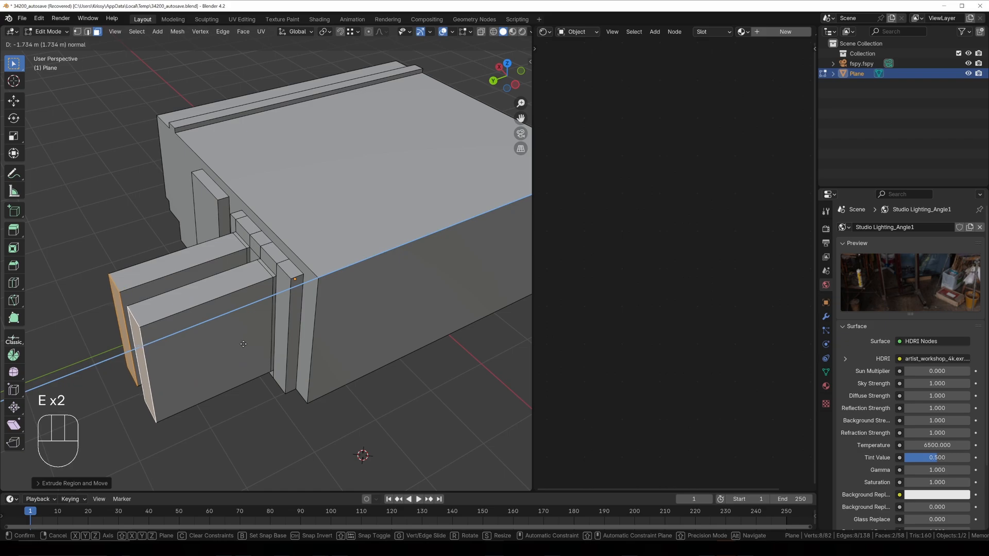
click(248, 341)
- In wireframe camera view, move the two extruded end faces along Y to match the kitchen depth in the photo
key(KP_0)
key(z)
key(z)
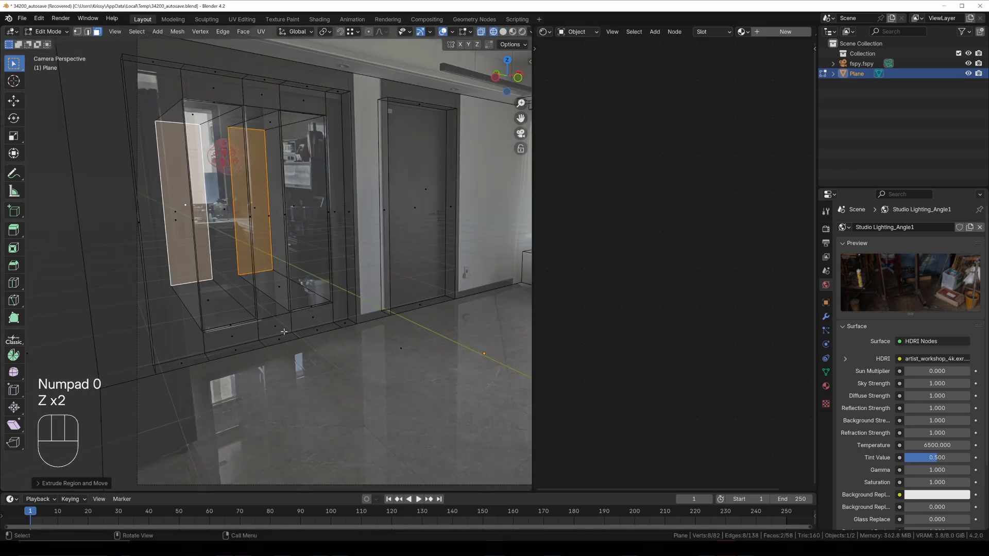
key(g)
key(y)
click(323, 346)
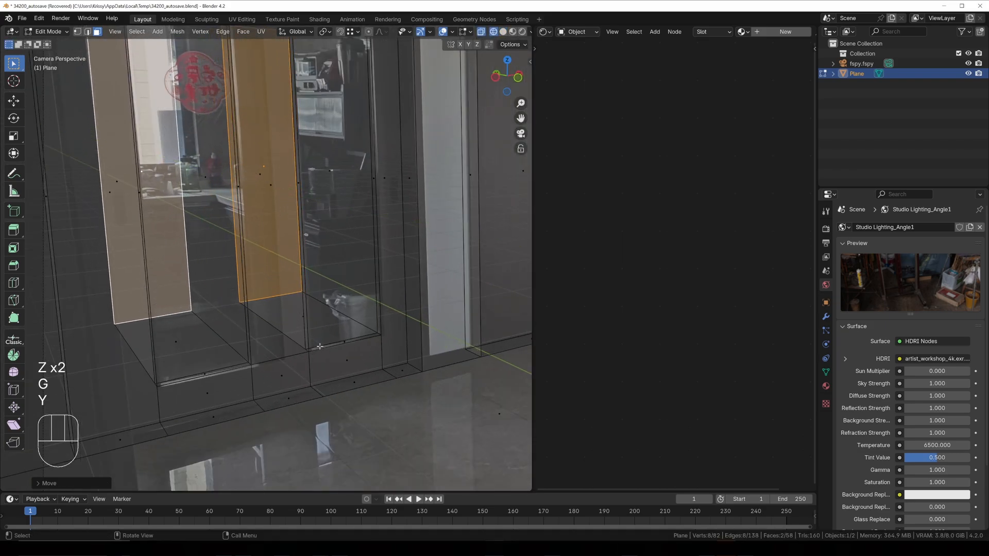
- Select the facing inner side faces of the two extruded kitchen blocks outside the room and bridge them with Bridge Edge Loops
scroll(213, 280, down, 2)
key(z)
click(284, 276)
mouse_move(284, 276)
middle_down()
mouse_move(368, 287)
mouse_move(319, 280)
middle_up()
scroll(351, 282, down, 4)
click(368, 287)
scroll(309, 285, up, 2)
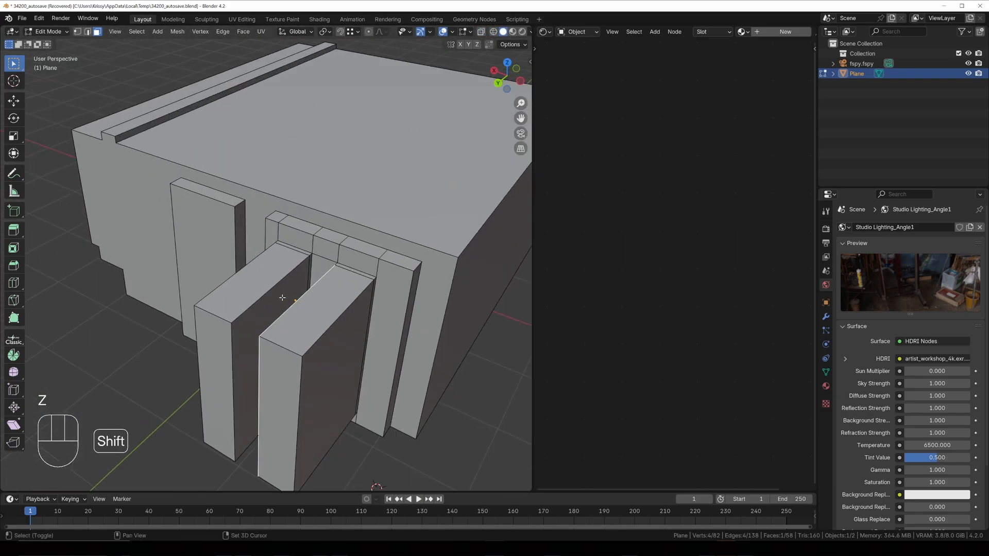
shift+click(283, 295)
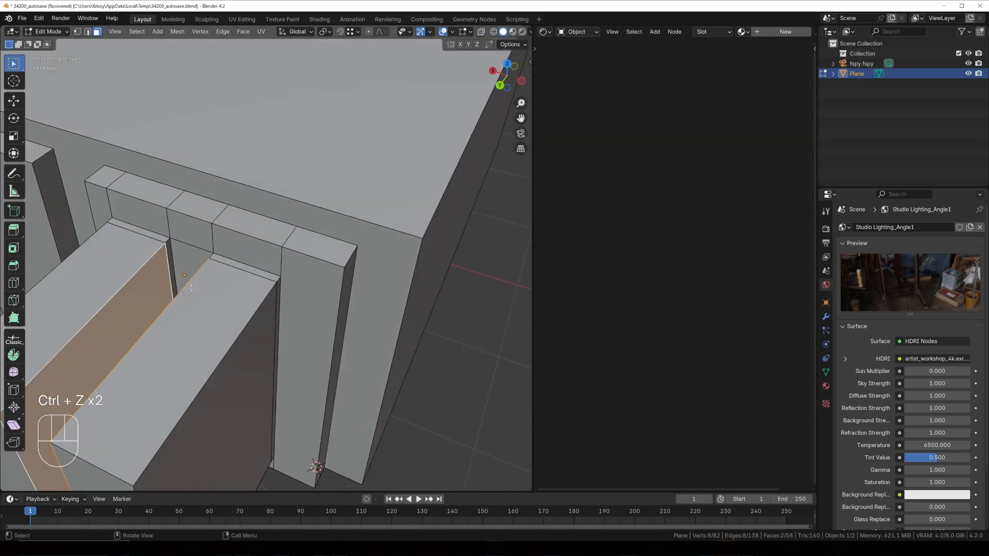
right_click(189, 292)
click(174, 352)
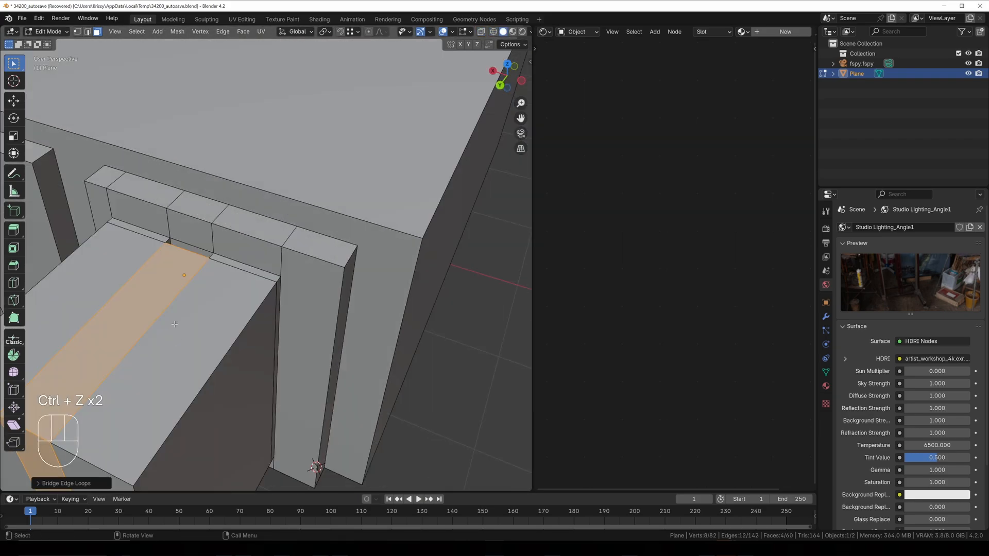
- Select the three top faces of the joined kitchen block and extrude them about 0.37 m upward along global Z
scroll(185, 324, down, 2)
shift+middle_drag(190, 314, 237, 289)
click(245, 284)
shift+click(220, 272)
shift+click(176, 260)
middle_drag(231, 249, 212, 210)
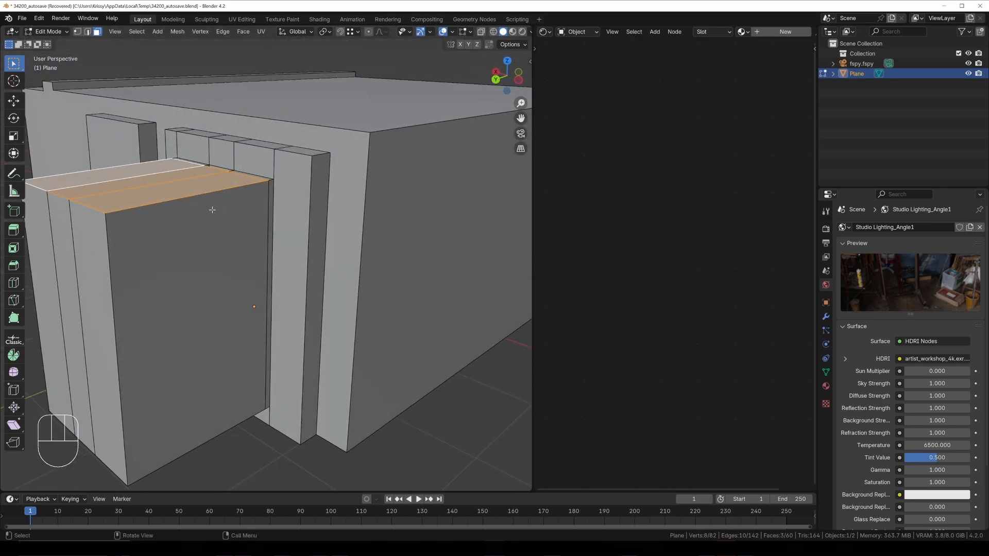
key(e)
key(z)
key(z)
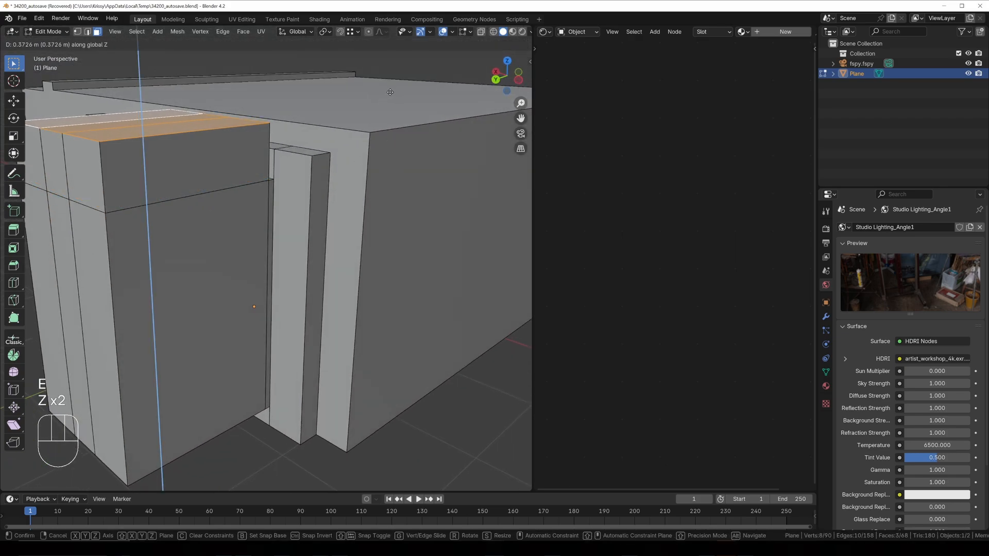
click(340, 136)
scroll(339, 136, down, 4)
middle_drag(340, 136, 354, 189)
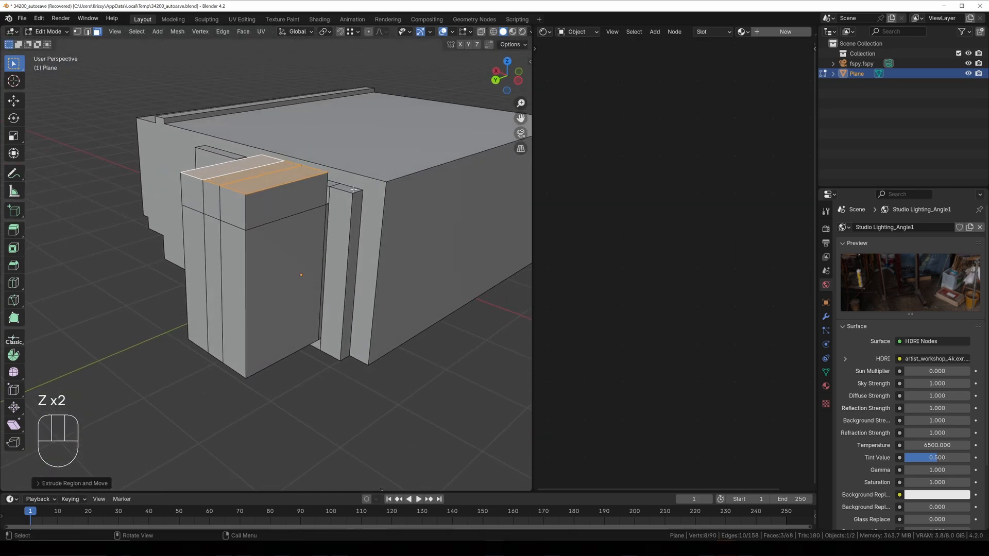
- Return to the camera view in Object Mode and show the room in Material Preview shading
click(293, 225)
shift+click(298, 216)
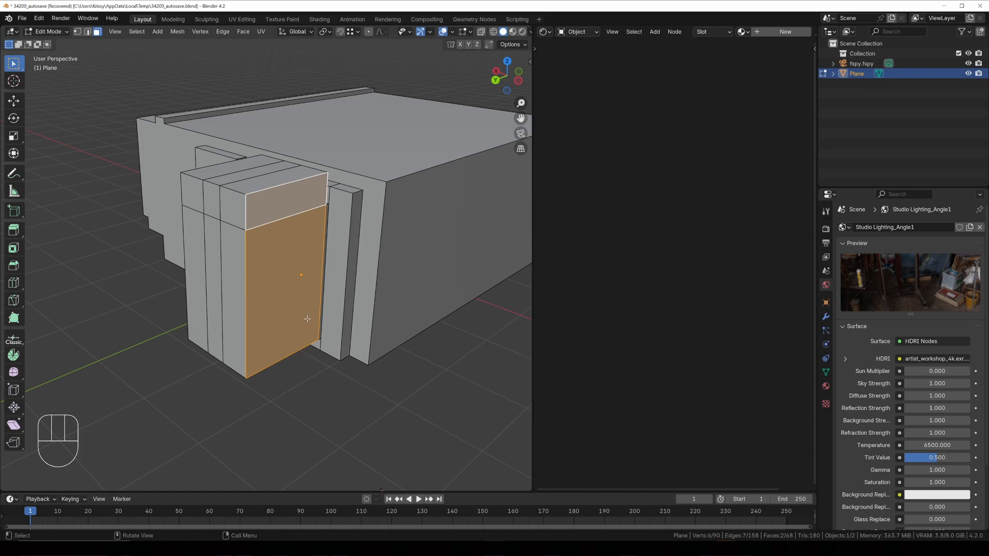
key(KP_0)
key(z)
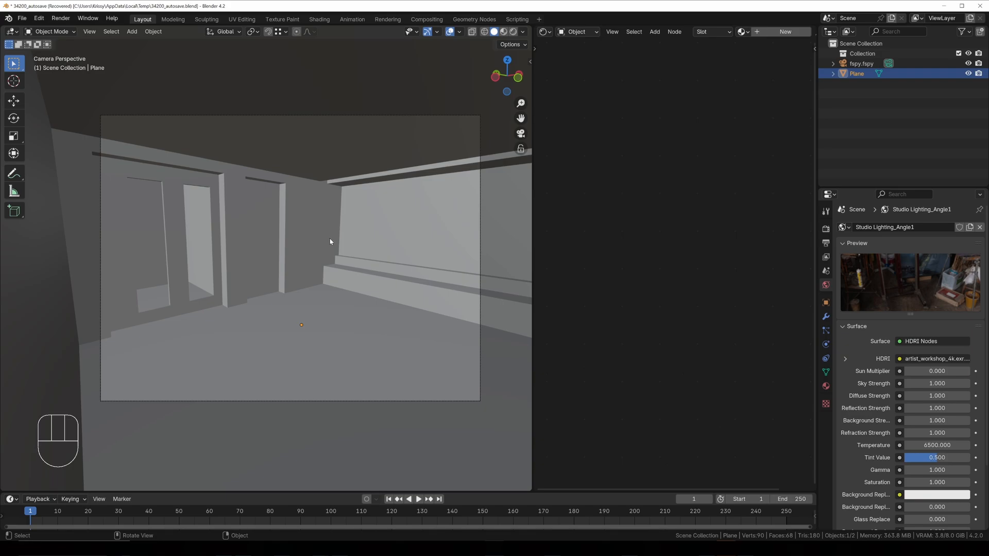
key(z)
click(342, 279)
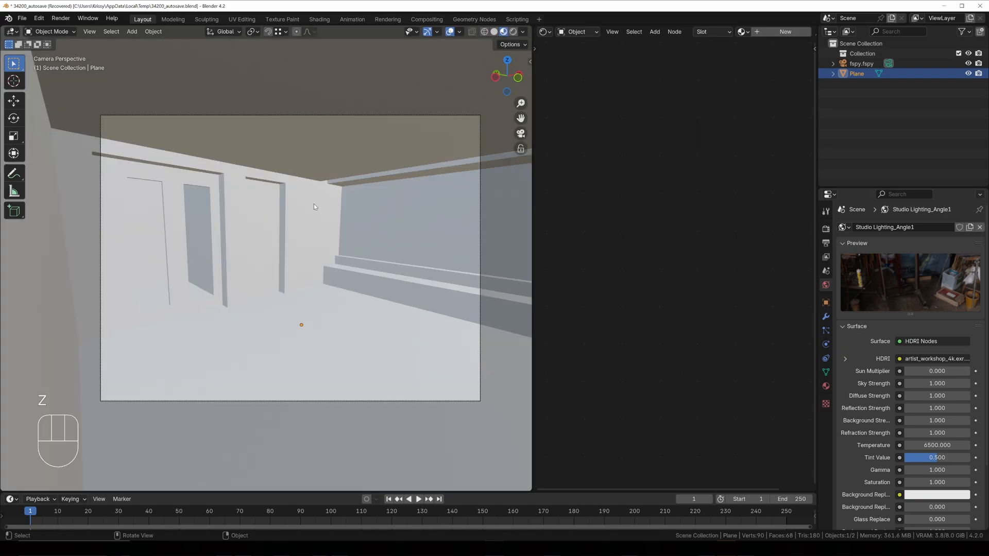
- UV-unwrap the entire room mesh from the camera view with Project from View, finishing in Object Mode
key(z)
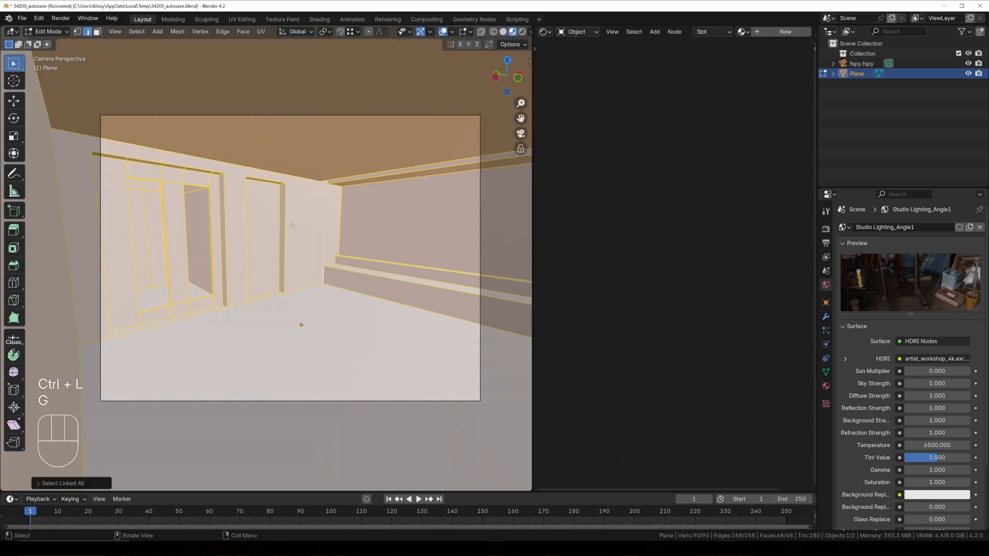
key(u)
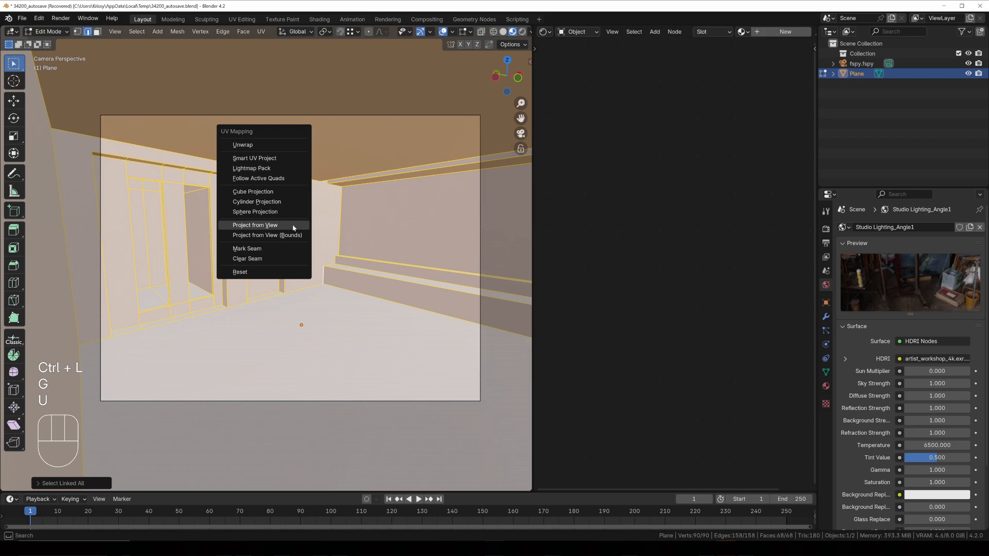
click(293, 227)
key(Tab)
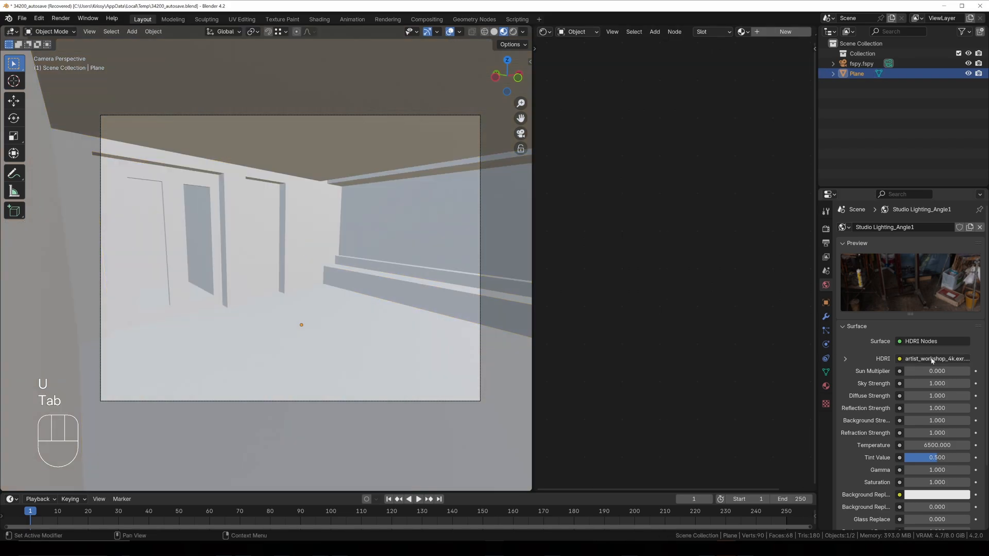
- Create a new material for the room mesh and name it Room
click(826, 386)
click(913, 268)
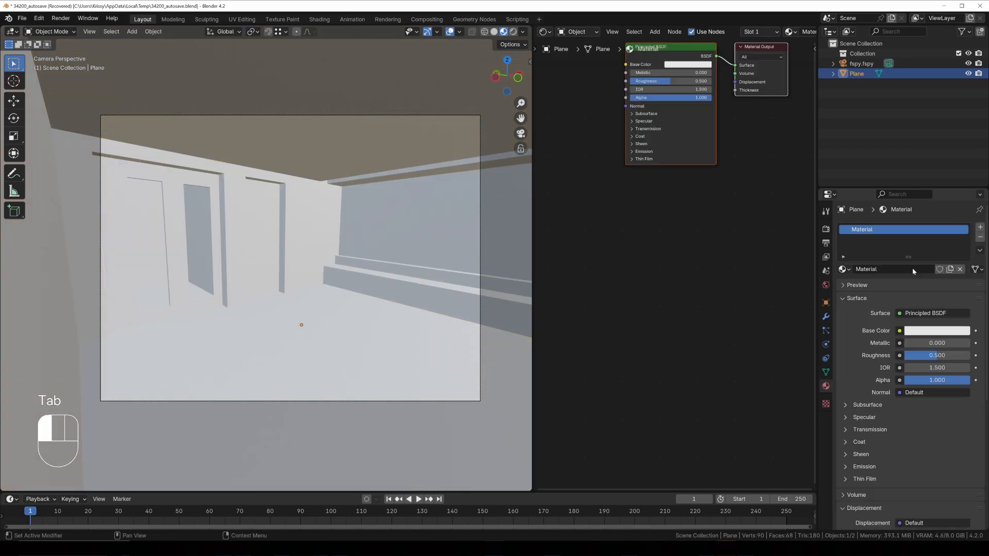
double_click(864, 230)
text(Room)
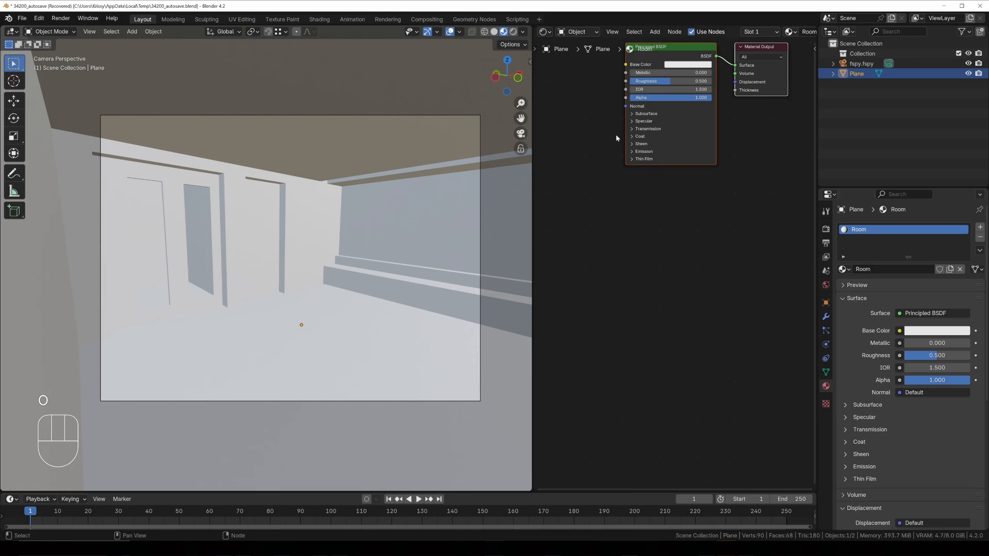
- Add an Image Texture node beside the Principled BSDF in the Room material
middle_drag(616, 135, 703, 229)
click(636, 200)
key(shift+a)
text(u)
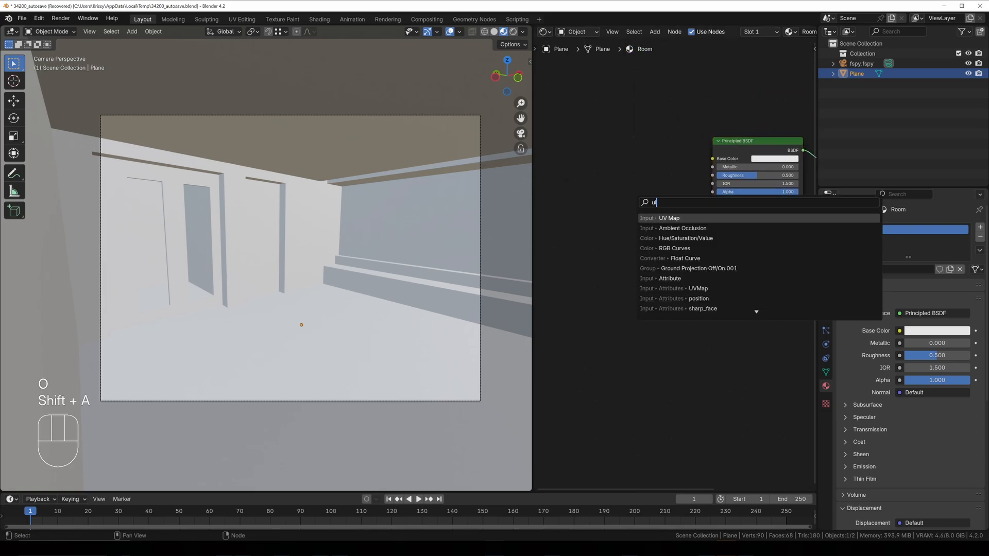
key(BackSpace)
text(im)
key(Return)
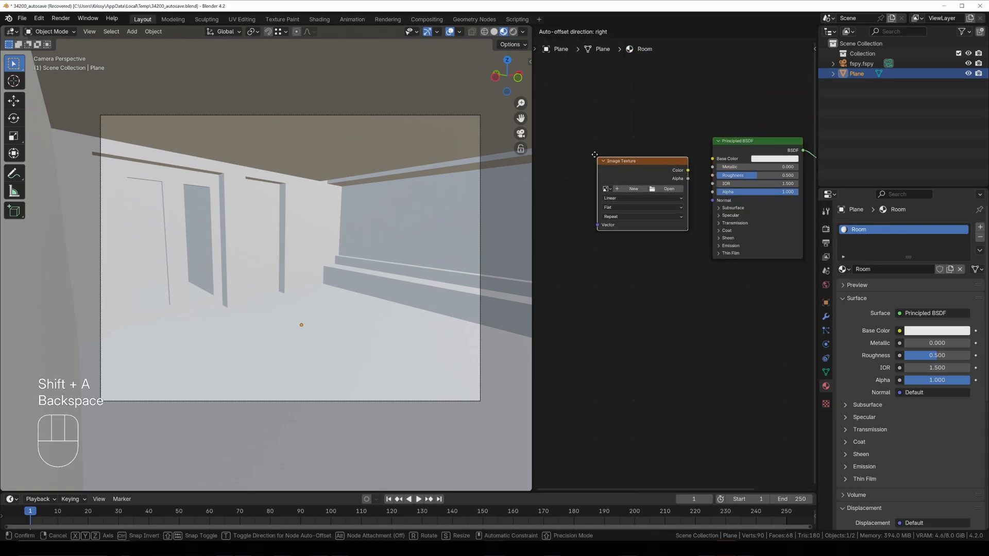
click(589, 149)
- Connect the Image Texture's Color to the Base Color input and assign the fspy.fspy image to it
drag(679, 161, 712, 159)
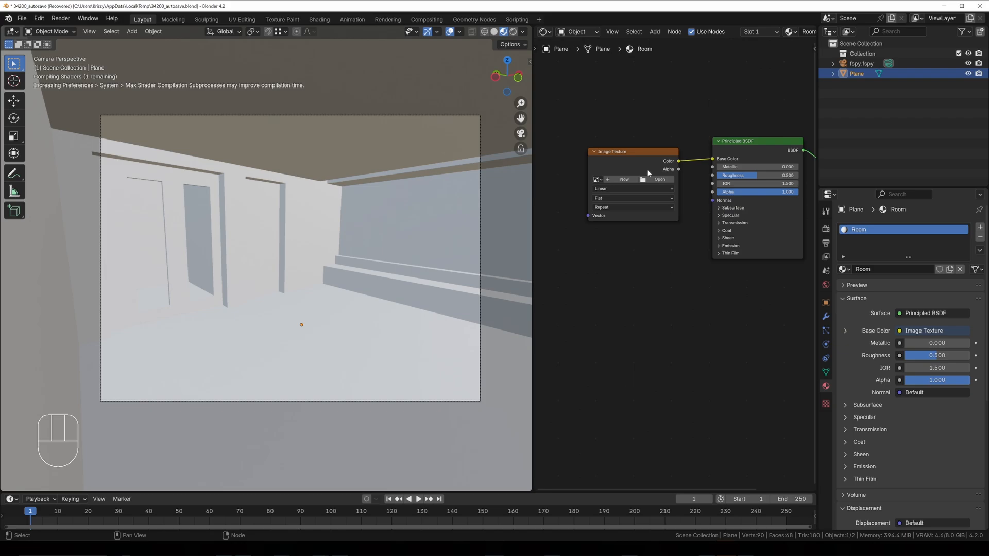
click(596, 180)
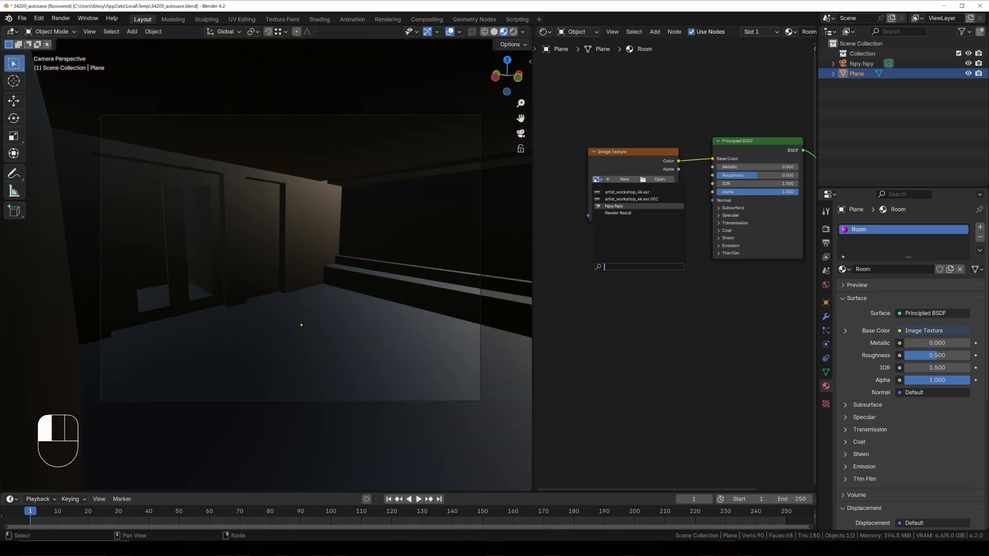
click(614, 206)
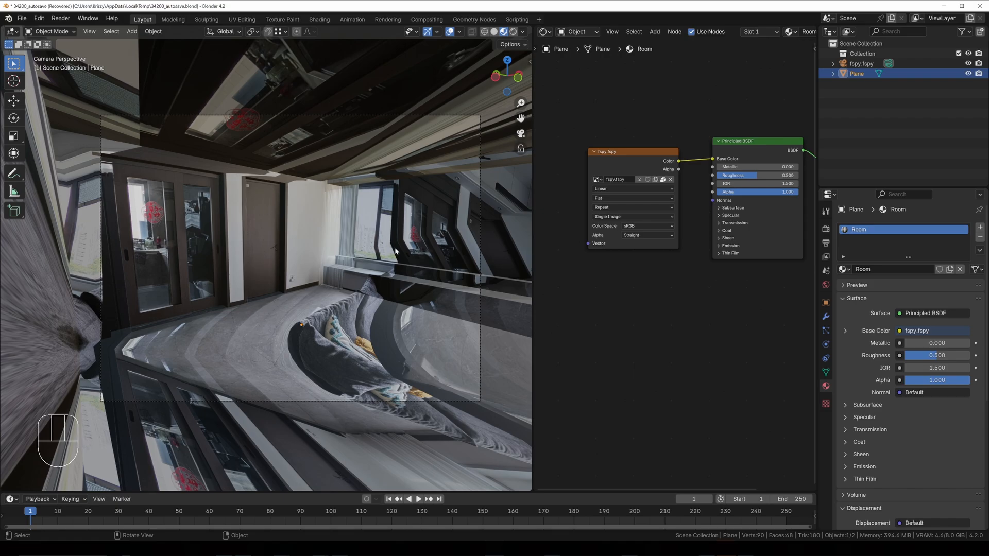
- Select the entire room mesh, split the shader area and open a UV Editor below it showing the projected UVs over the photo
key(Tab)
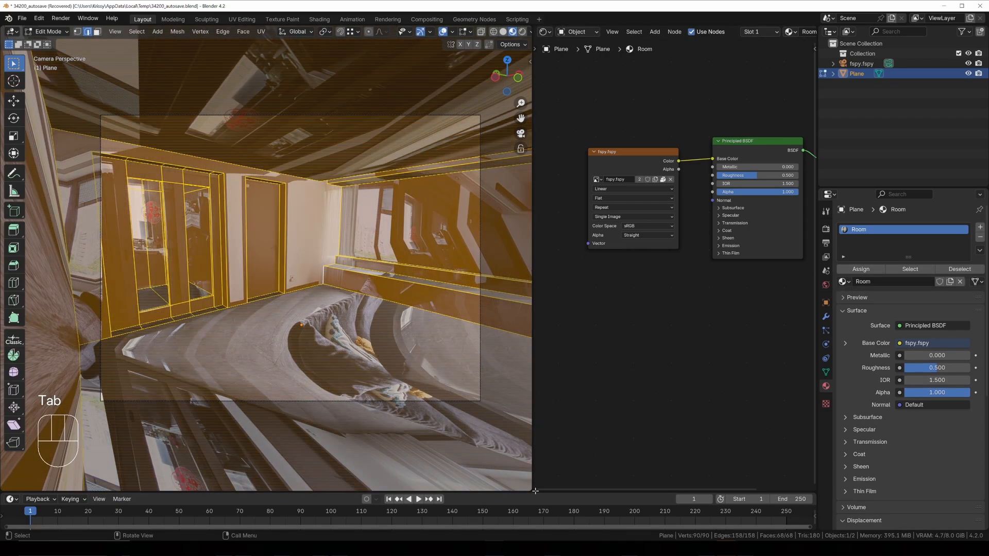
key(Tab)
key(Tab)
key(a)
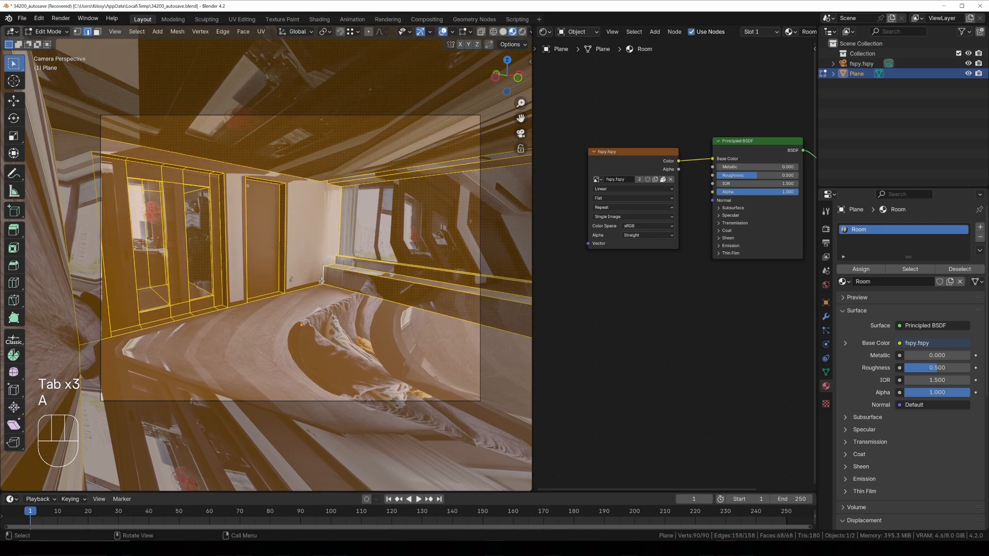
drag(535, 488, 536, 236)
click(543, 241)
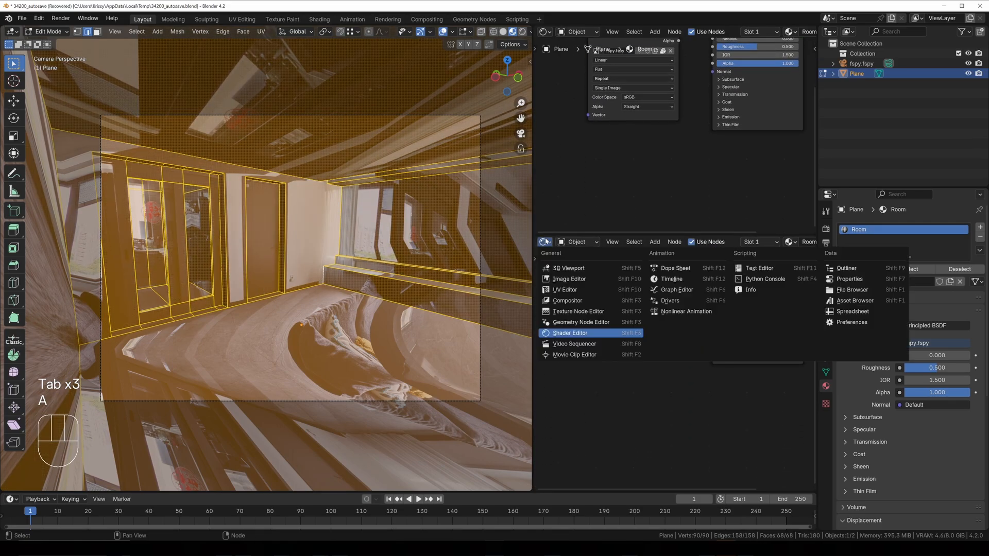
click(562, 289)
scroll(672, 352, down, 5)
middle_drag(703, 352, 686, 359)
scroll(686, 360, down, 2)
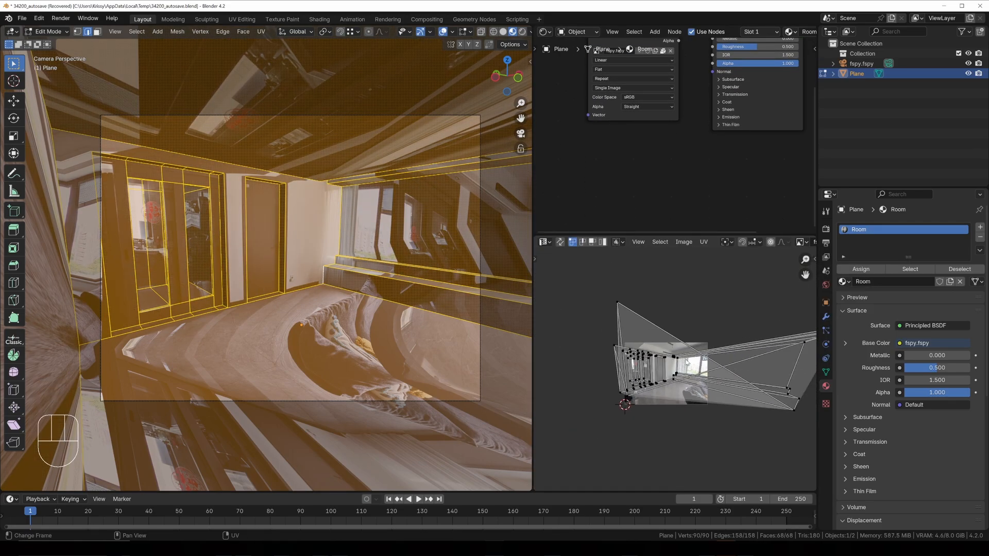
scroll(686, 360, up, 2)
scroll(386, 297, up, 1)
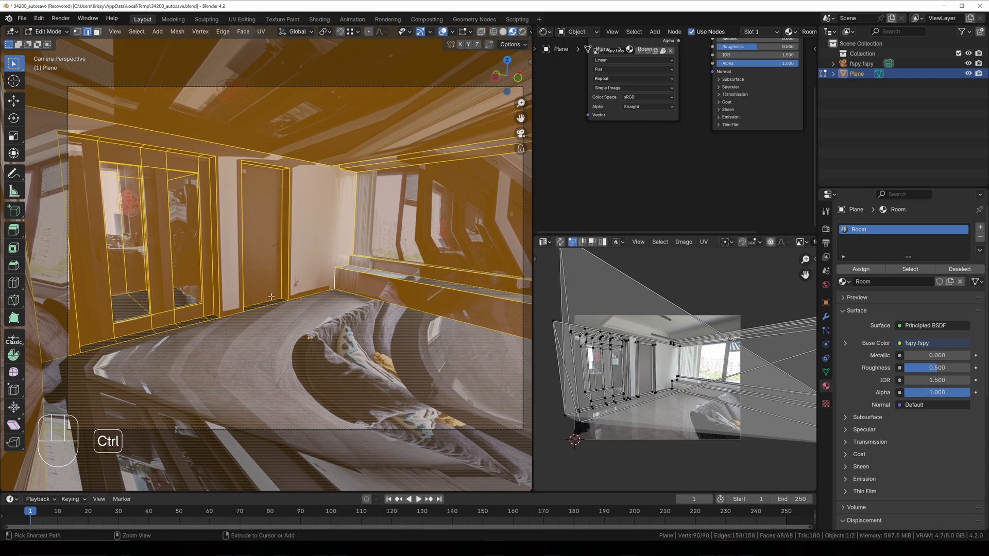
key(ctrl+r)
right_click(415, 314)
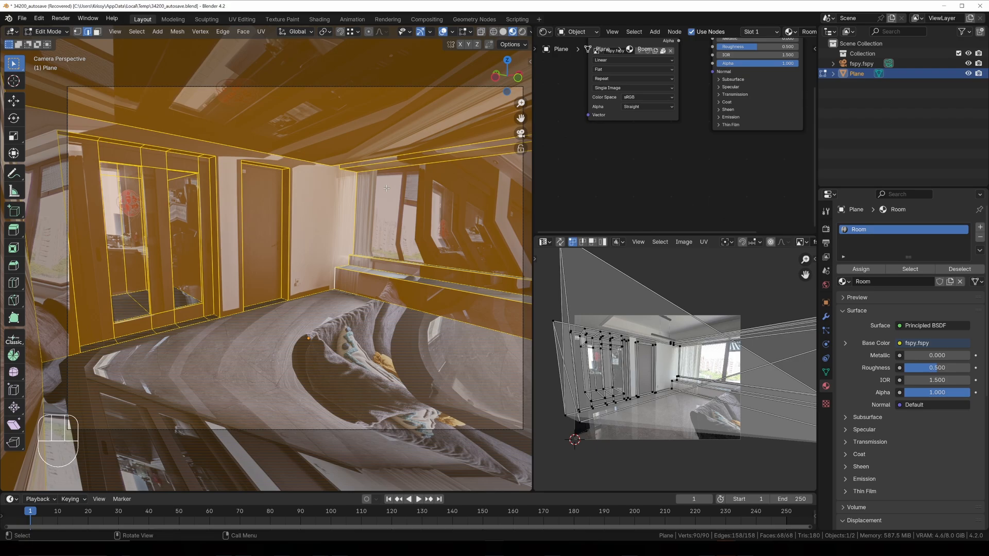
- Return to Object Mode with solid shading and add a Remesh modifier to the room mesh
key(Tab)
key(z)
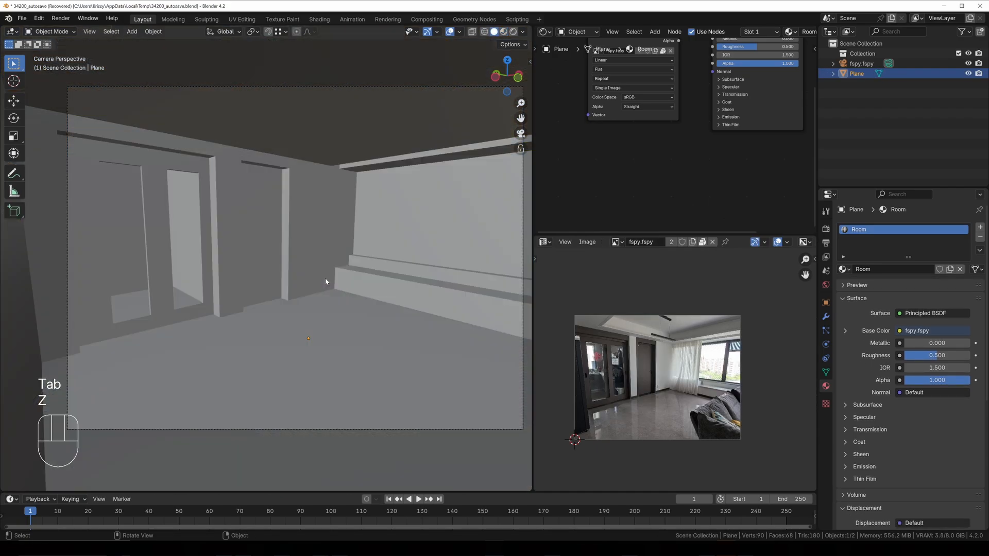
click(825, 317)
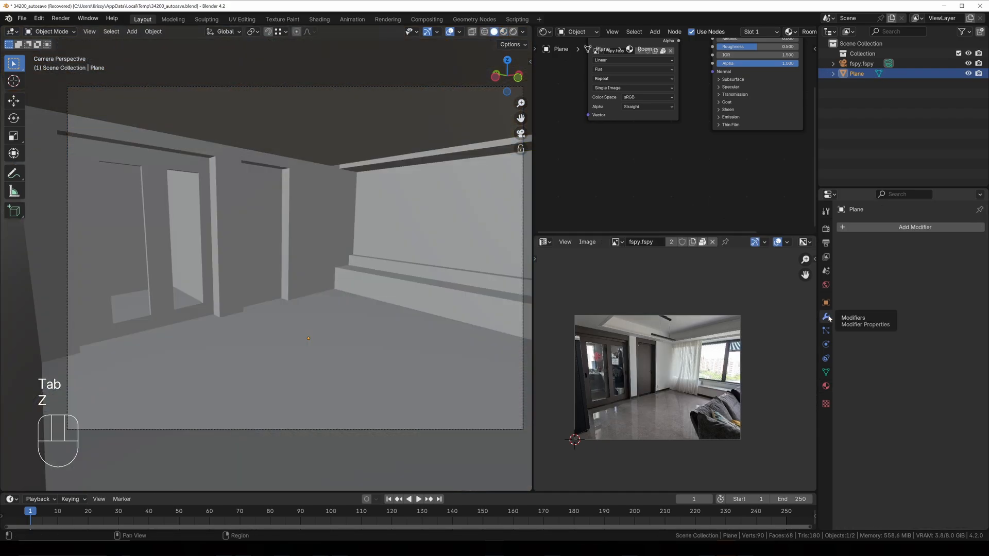
click(882, 229)
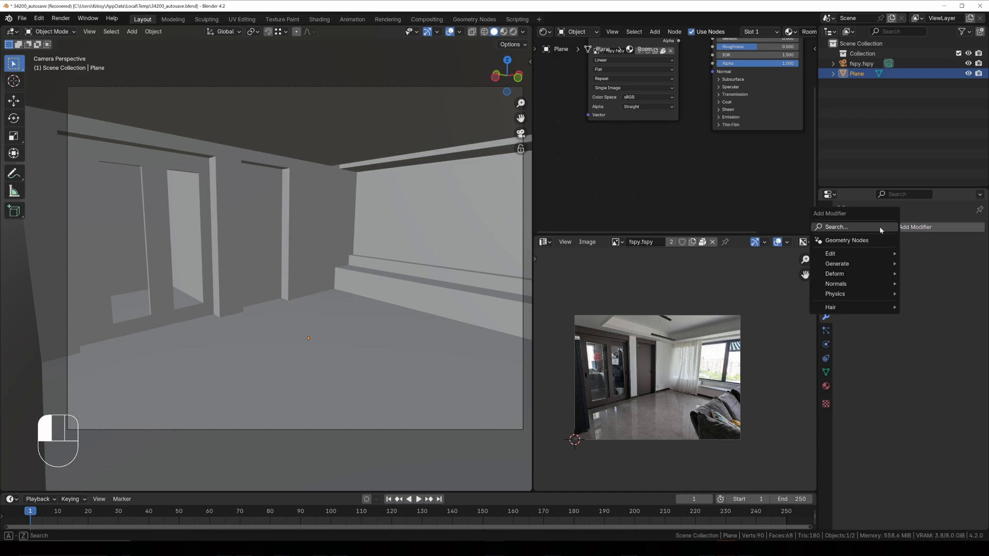
text(remeshg)
key(BackSpace)
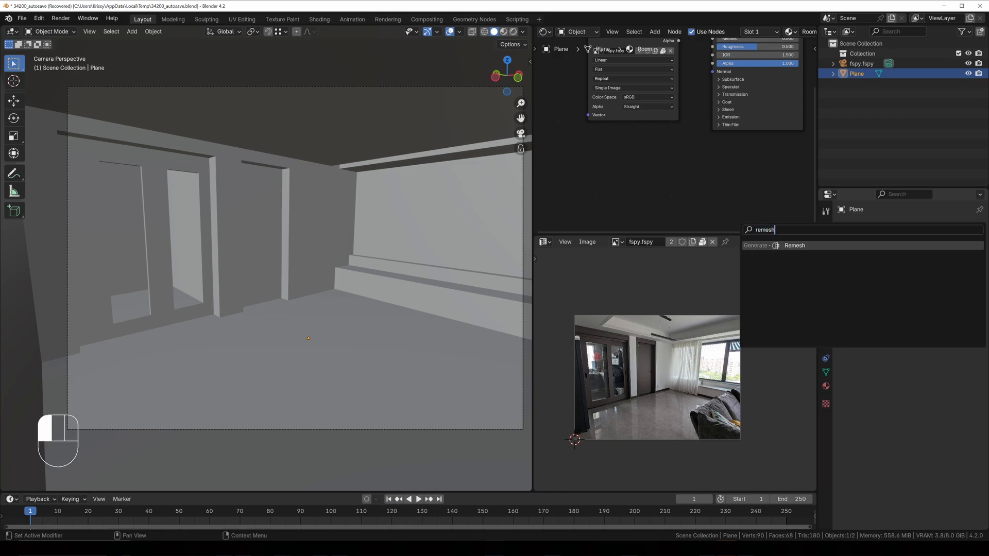
key(Return)
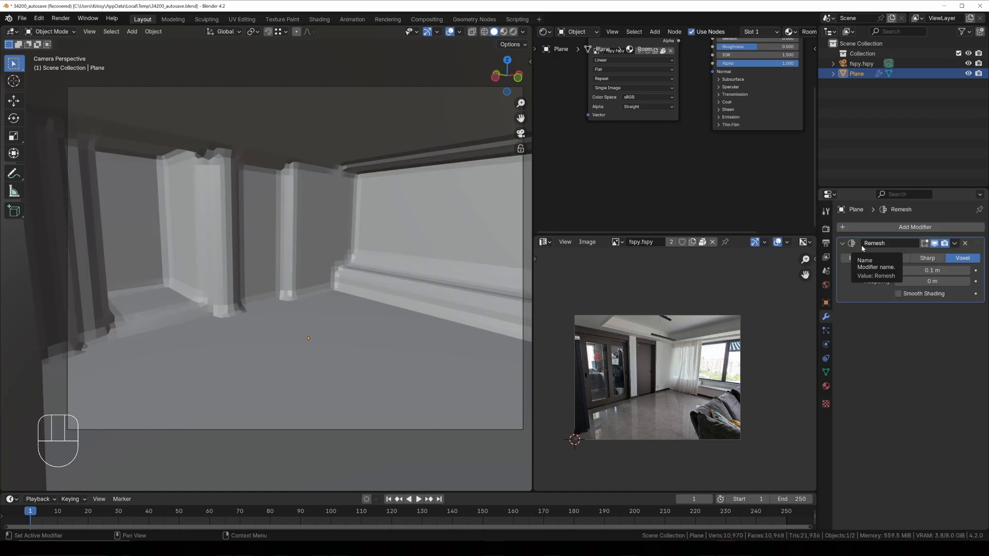
- Set the Remesh modifier to Sharp mode with an octree depth of 6 and compare the room with the modifier off and on
click(922, 259)
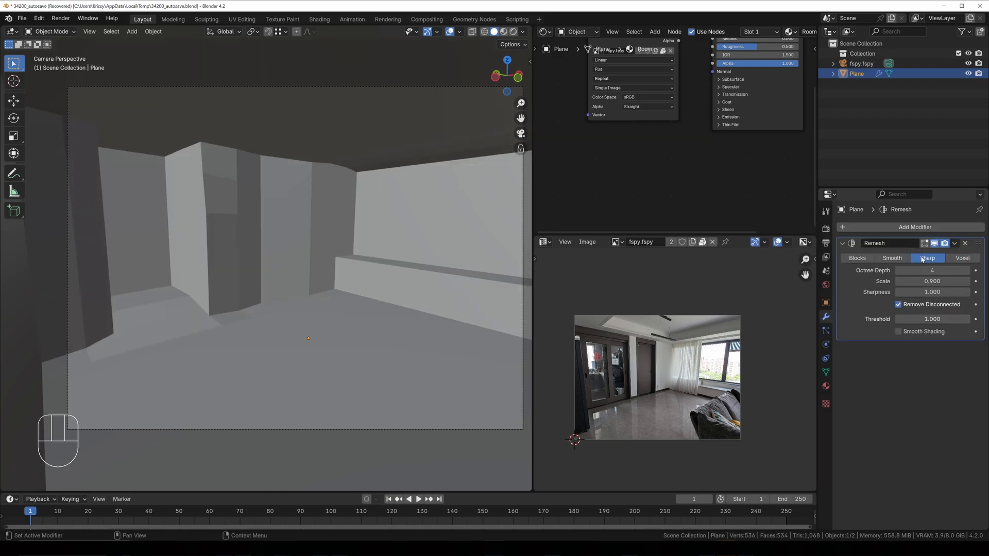
click(967, 270)
click(966, 270)
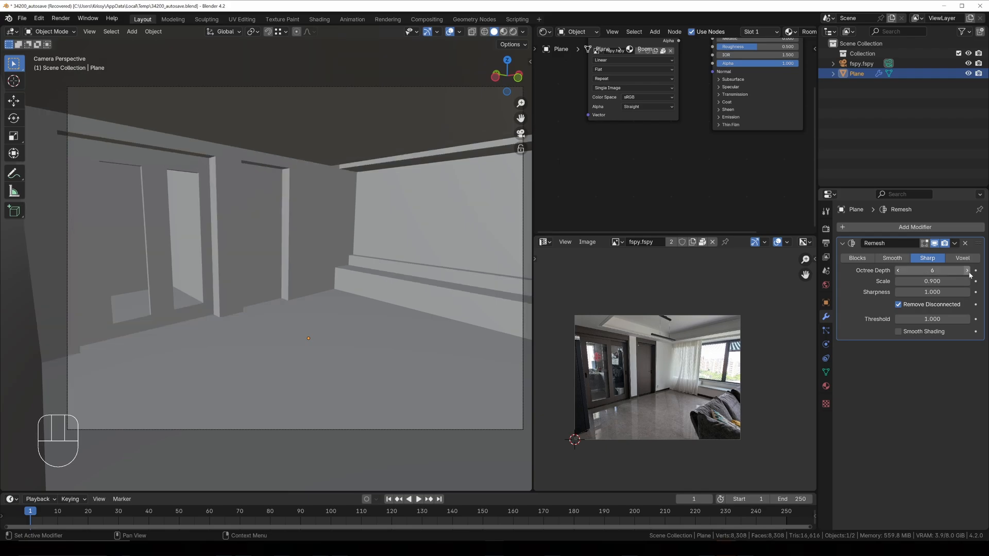
click(934, 244)
click(935, 243)
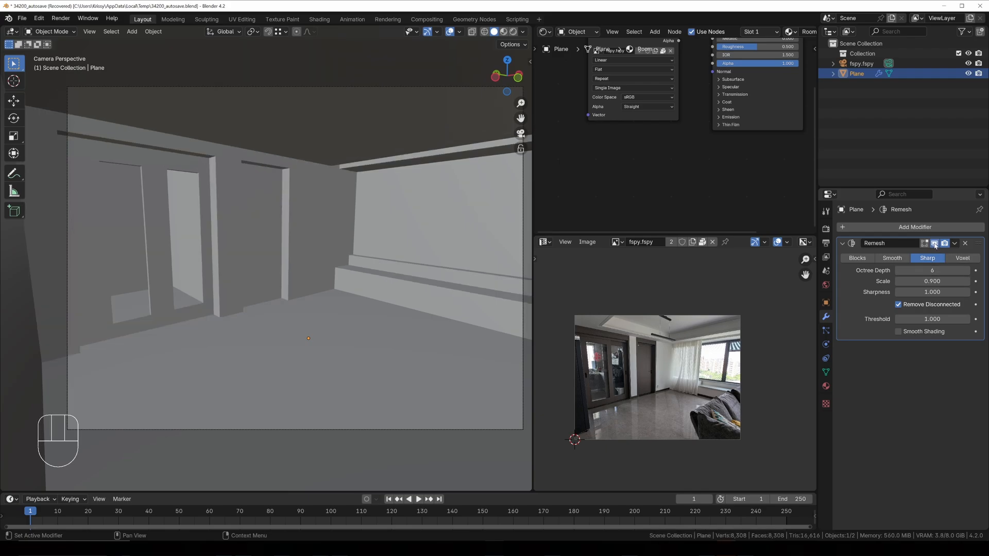
- Inspect the remeshed room's grid density in wireframe and its solid exterior from outside the camera view
key(z)
click(321, 283)
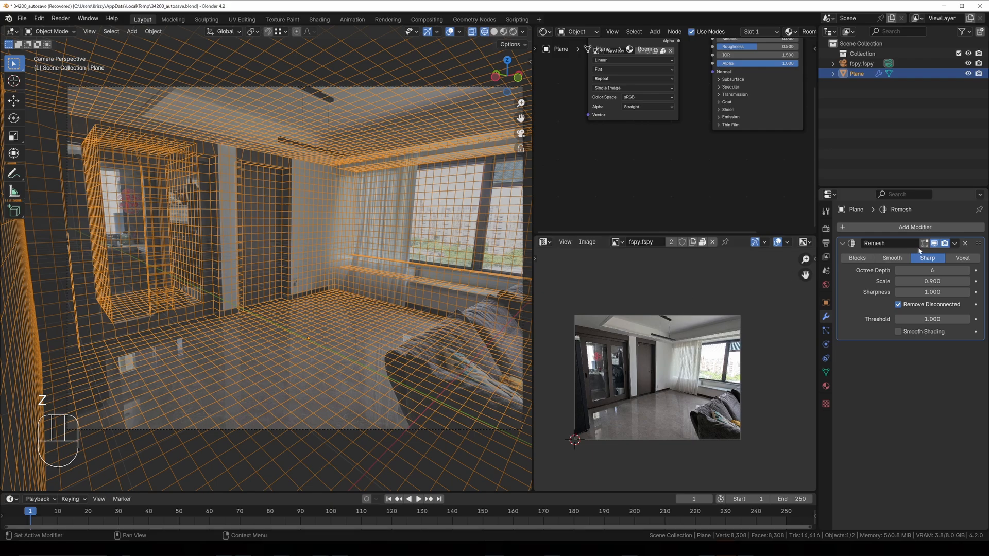
middle_drag(255, 272, 396, 267)
click(329, 271)
key(KP_0)
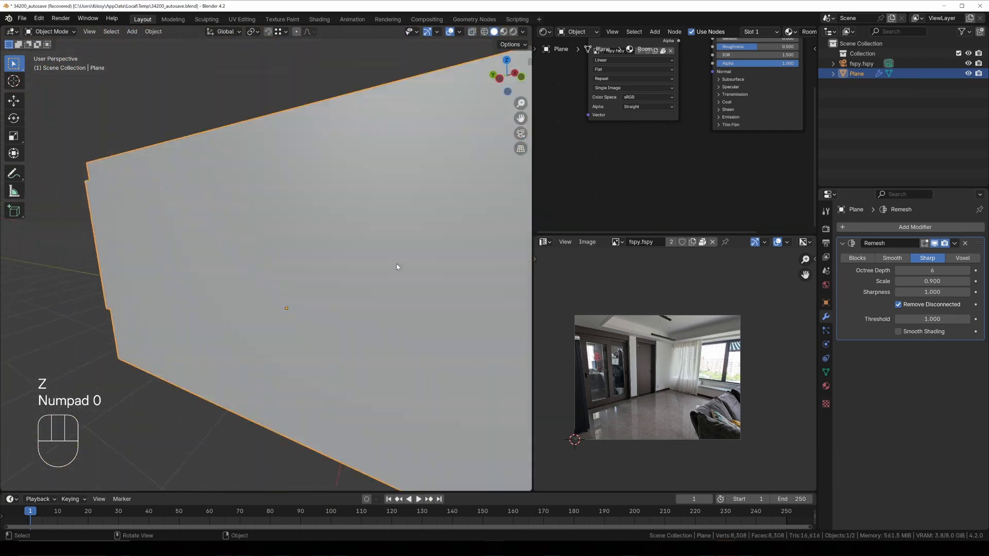
- Apply the Remesh modifier and project the entire room mesh's UVs from the camera view
key(ctrl+a)
key(Tab)
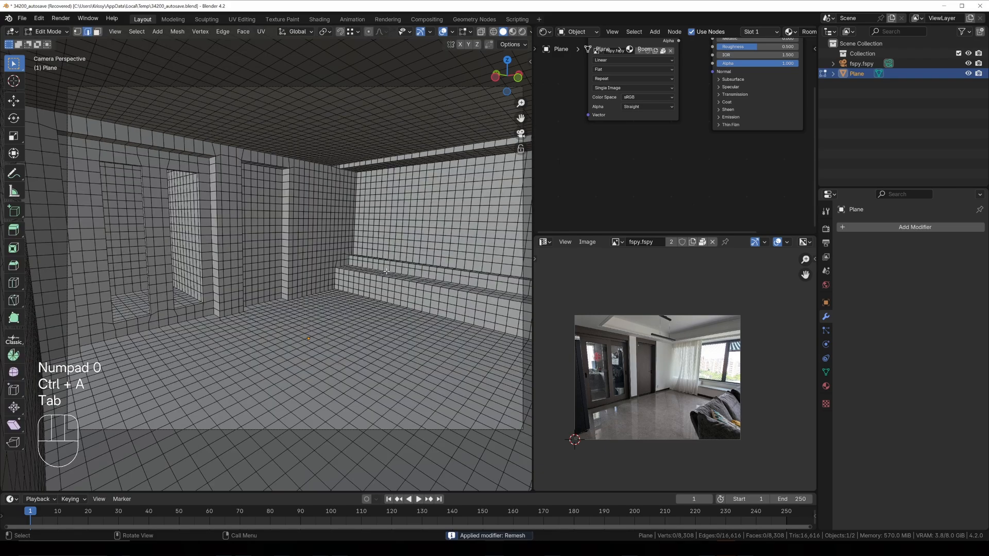
key(a)
key(u)
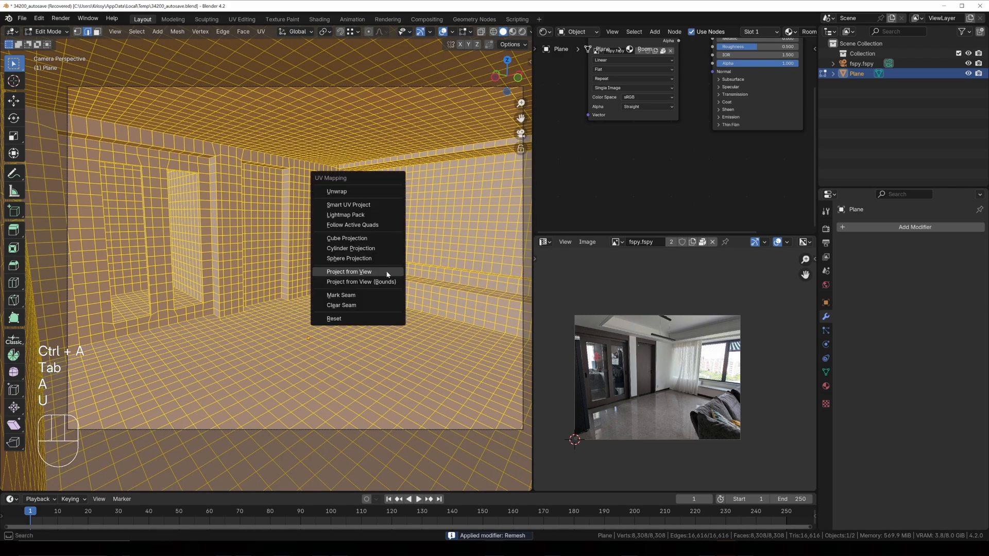
click(388, 272)
key(Tab)
- Switch to material preview and examine the photo projected on the room through the camera and from outside
key(z)
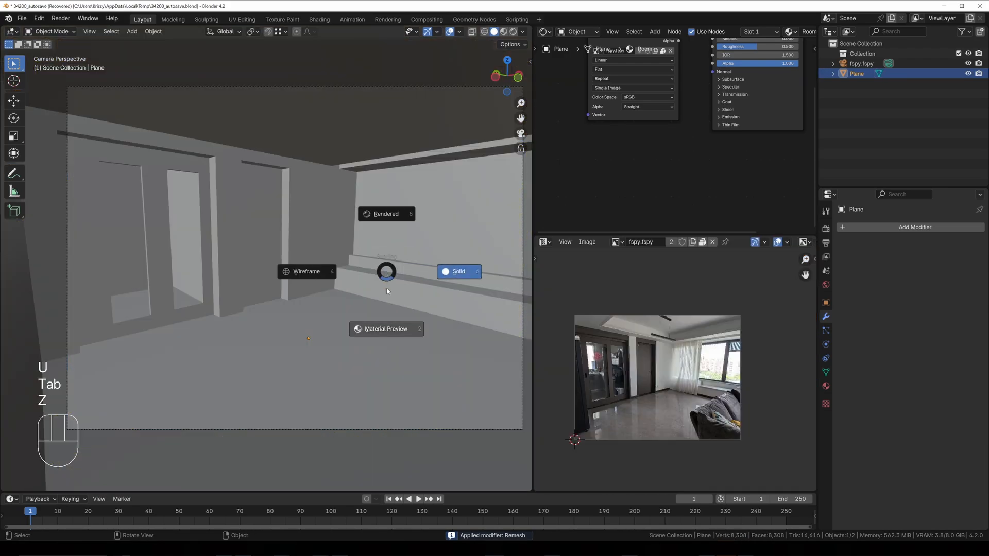
click(384, 306)
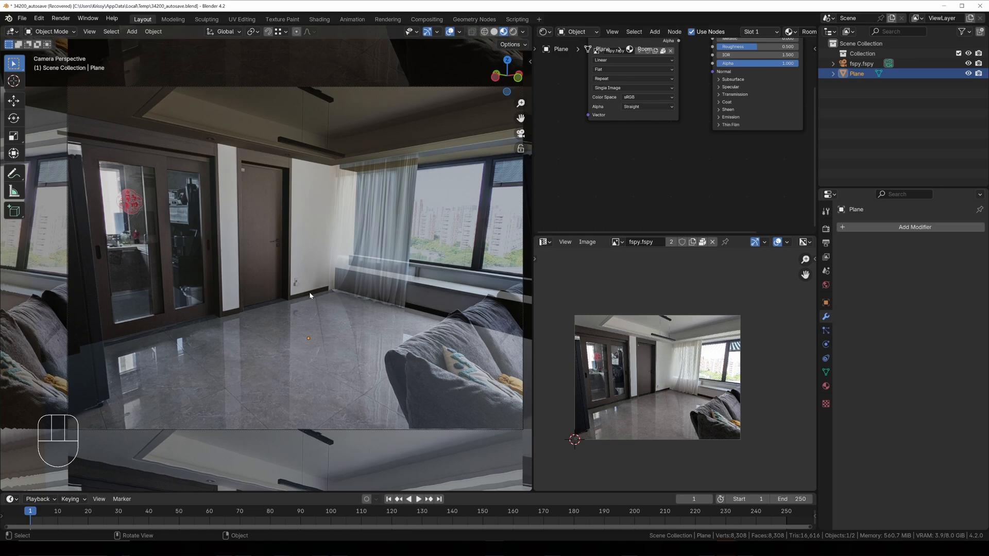
middle_drag(309, 295, 359, 280)
scroll(268, 311, up, 8)
key(KP_0)
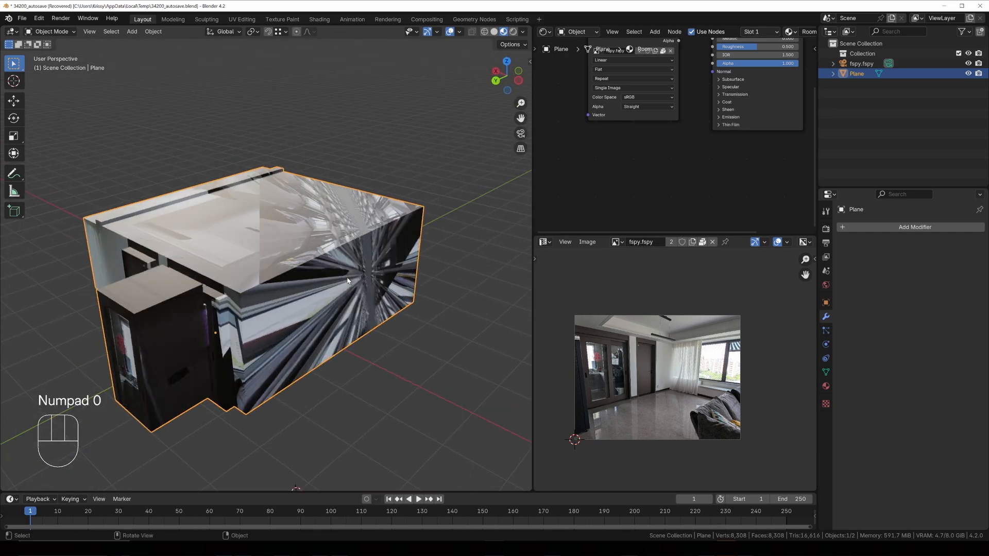
shift+middle_drag(387, 305, 367, 290)
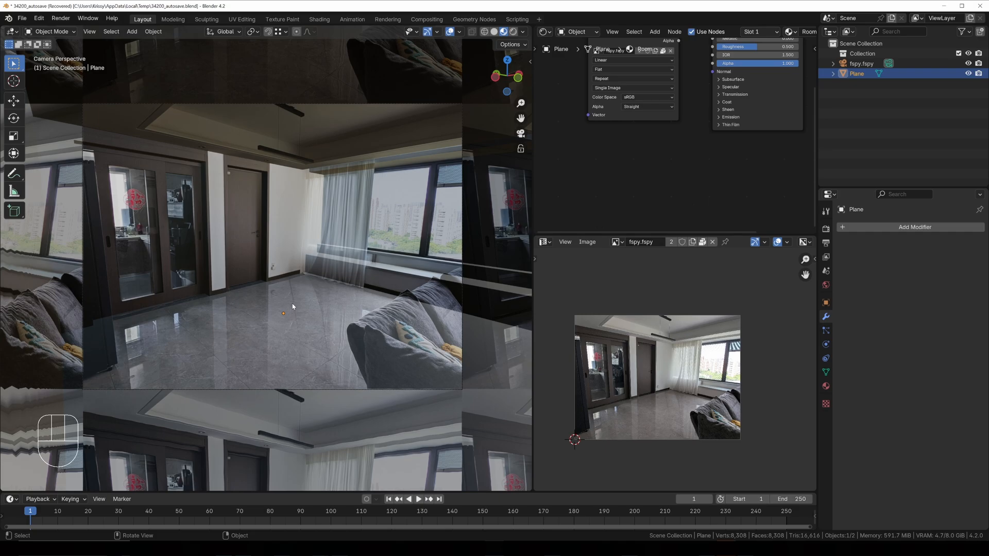
middle_drag(298, 304, 240, 288)
scroll(249, 289, down, 3)
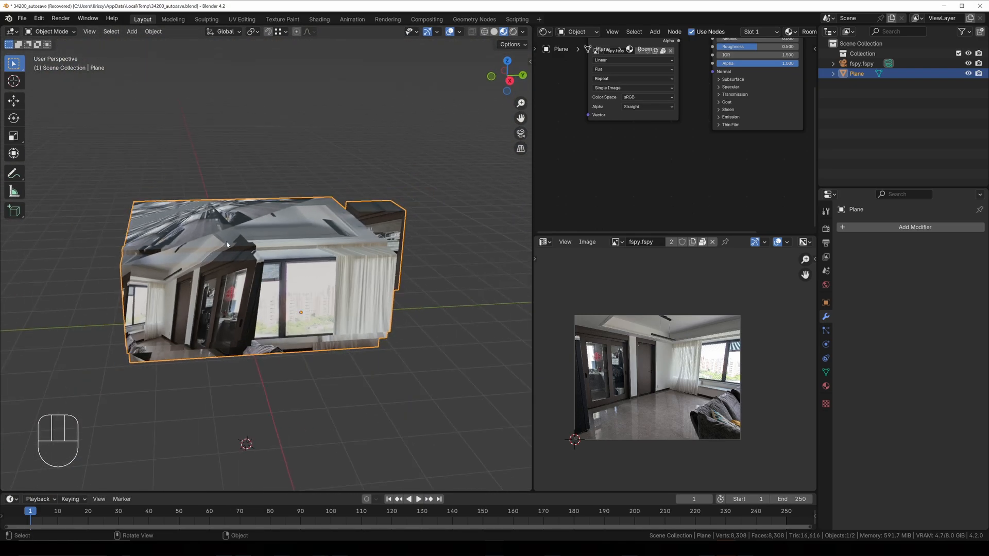
scroll(274, 310, up, 8)
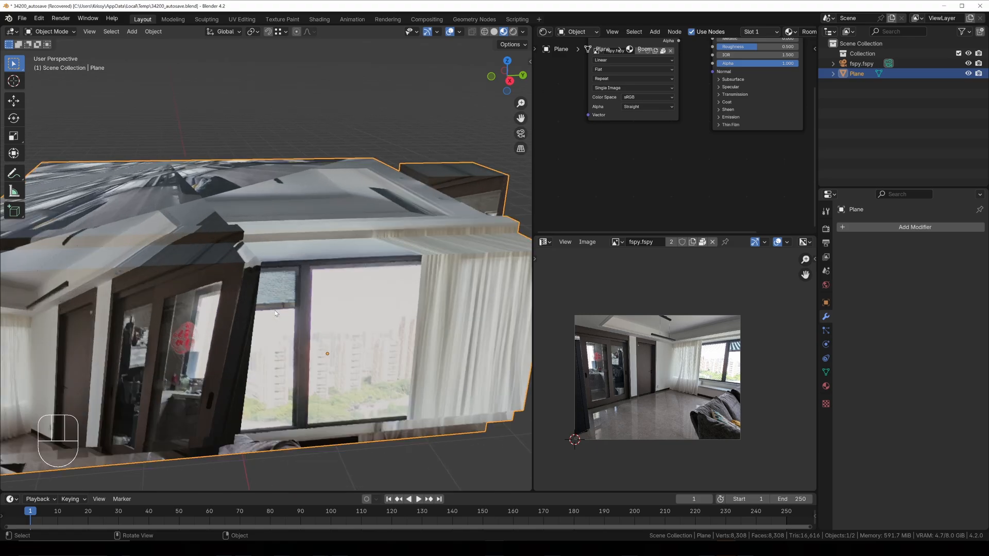
shift+middle_drag(274, 310, 247, 289)
- Select the fSpy camera inside the room and snap the 3D cursor to it
click(239, 128)
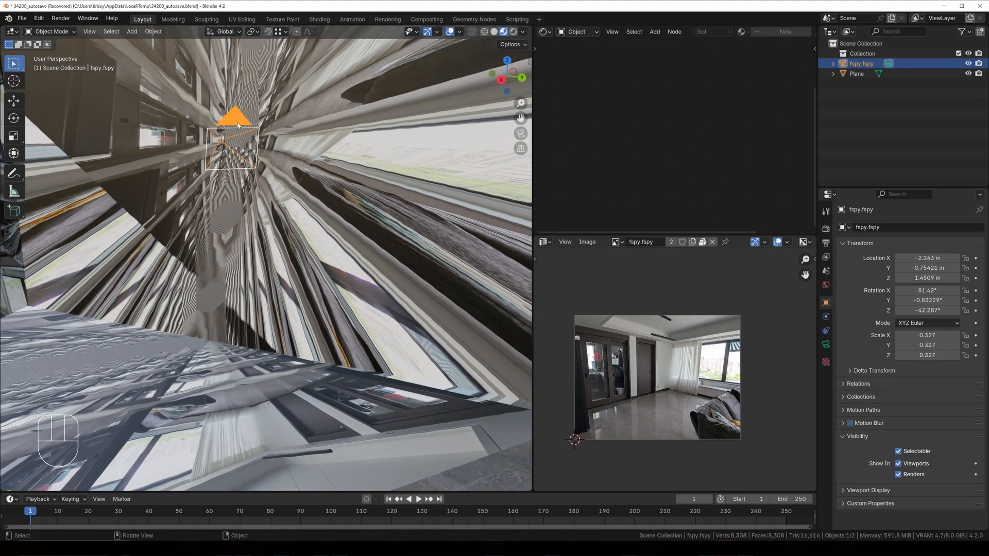
key(shift+s)
click(249, 180)
shift+middle_drag(249, 180, 289, 228)
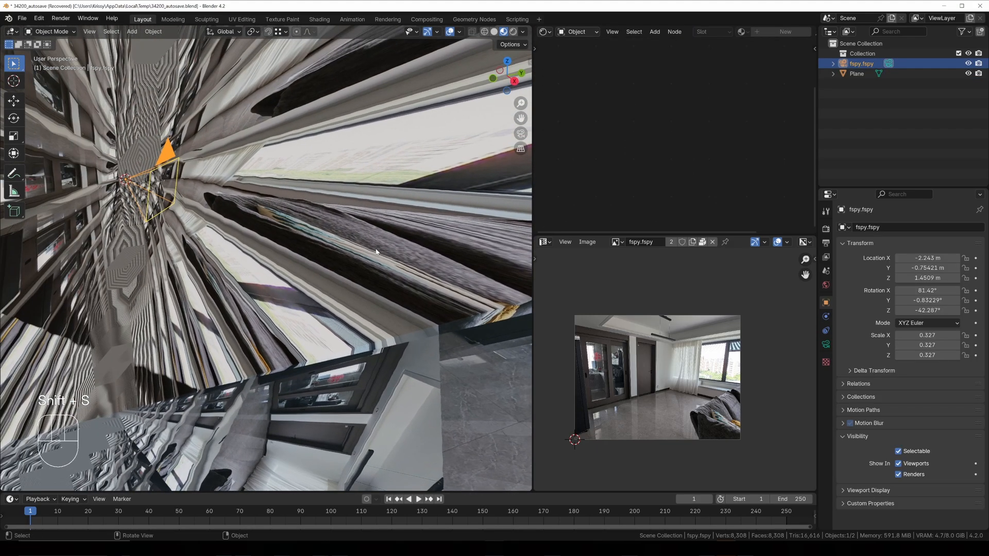
- Frame the camera in solid shading and add a plane at the 3D cursor
key(KP_Decimal)
key(z)
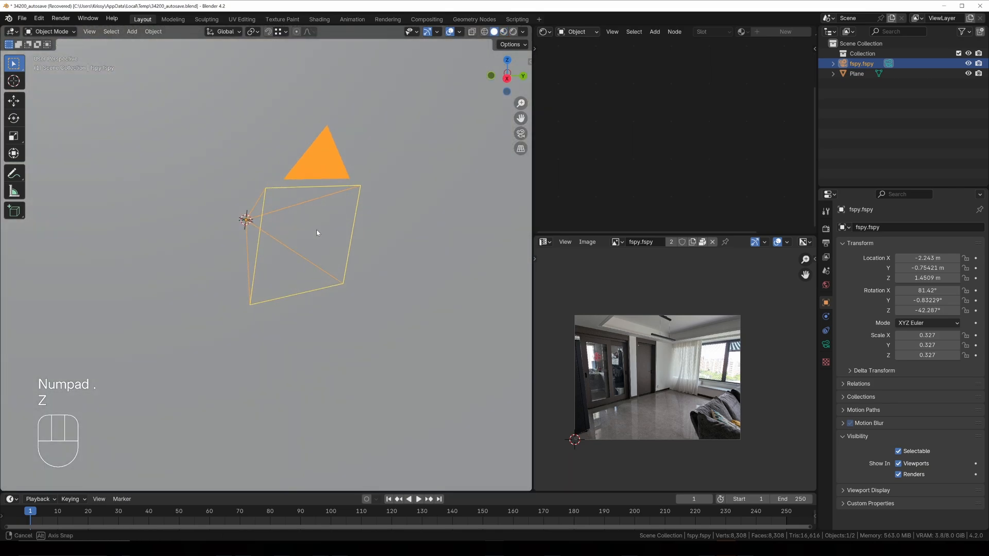
key(shift+a)
mouse_move(323, 234)
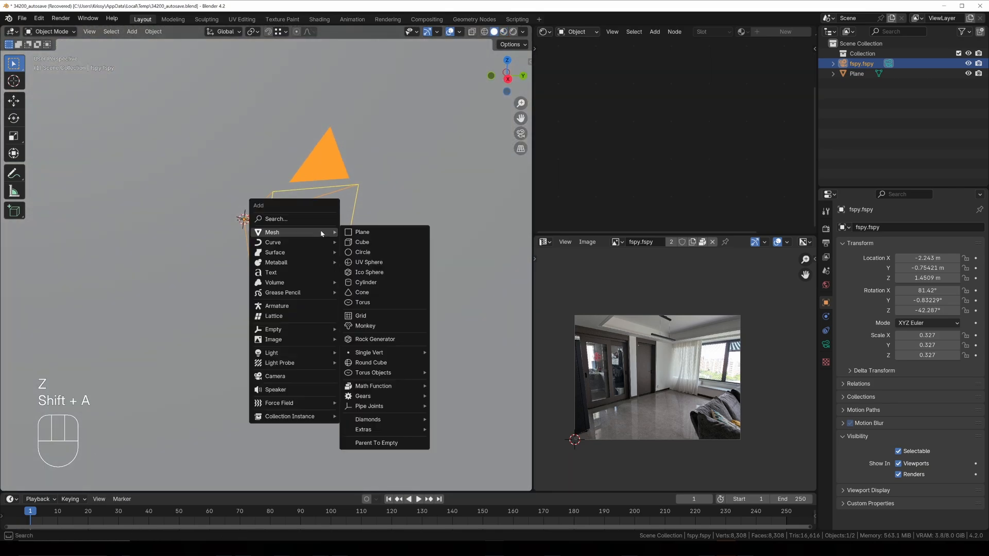
click(375, 236)
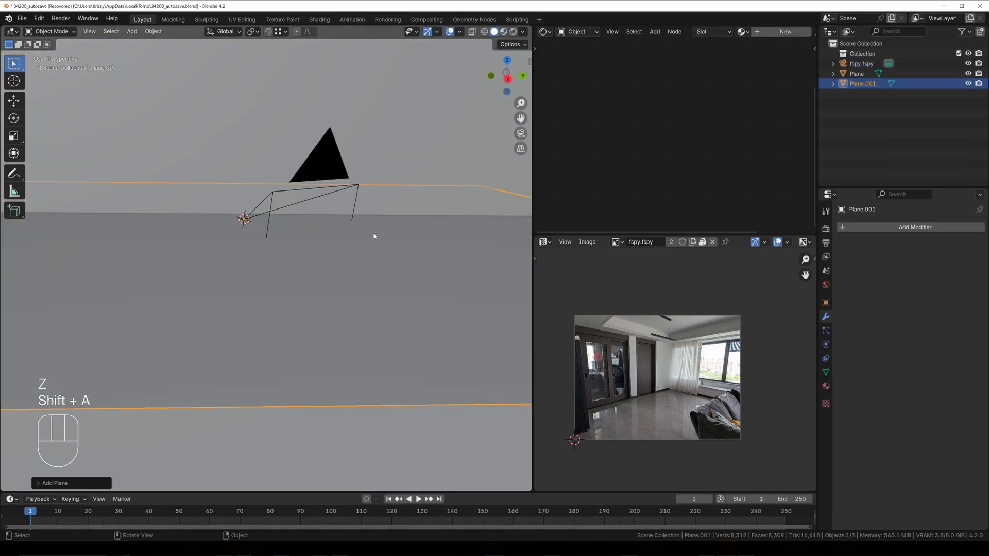
- Look up the Copy Attributes Menu add-on by searching the preferences' add-ons and extensions for "copy"
click(39, 18)
click(56, 150)
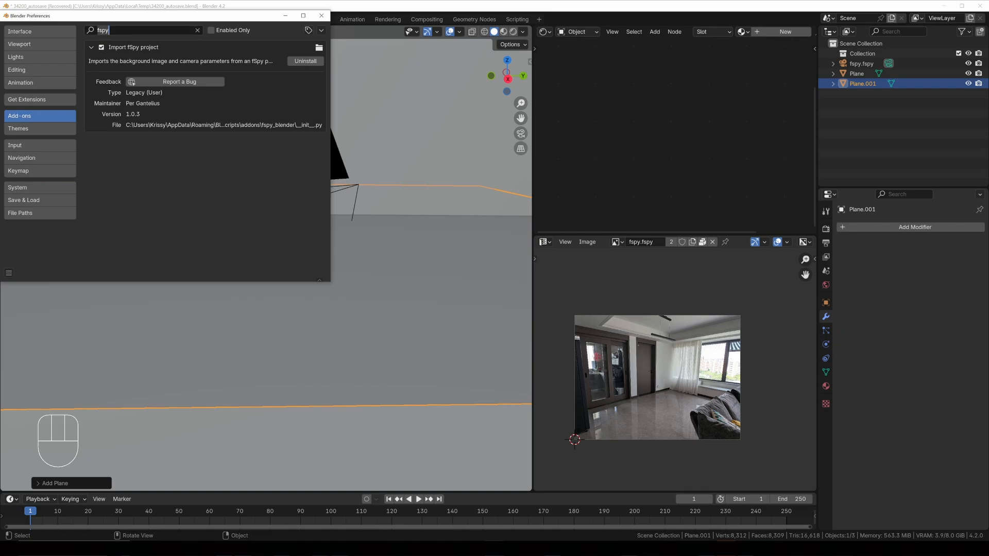
text(copy)
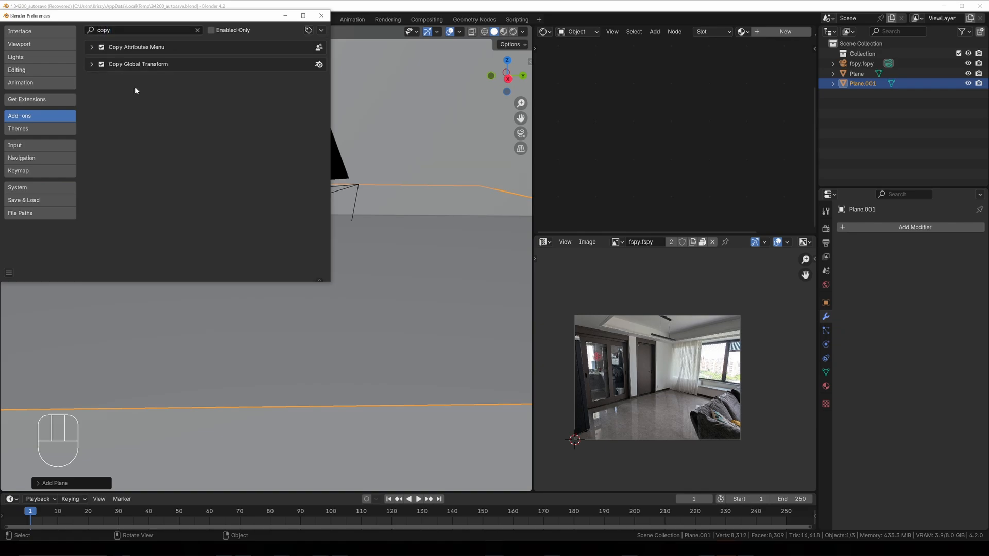
click(28, 100)
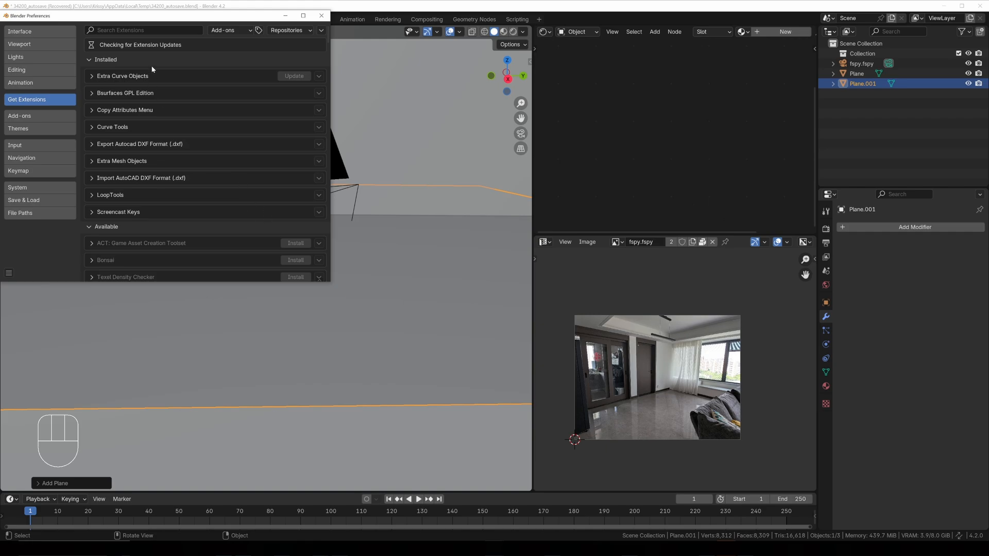
click(145, 30)
text(copy)
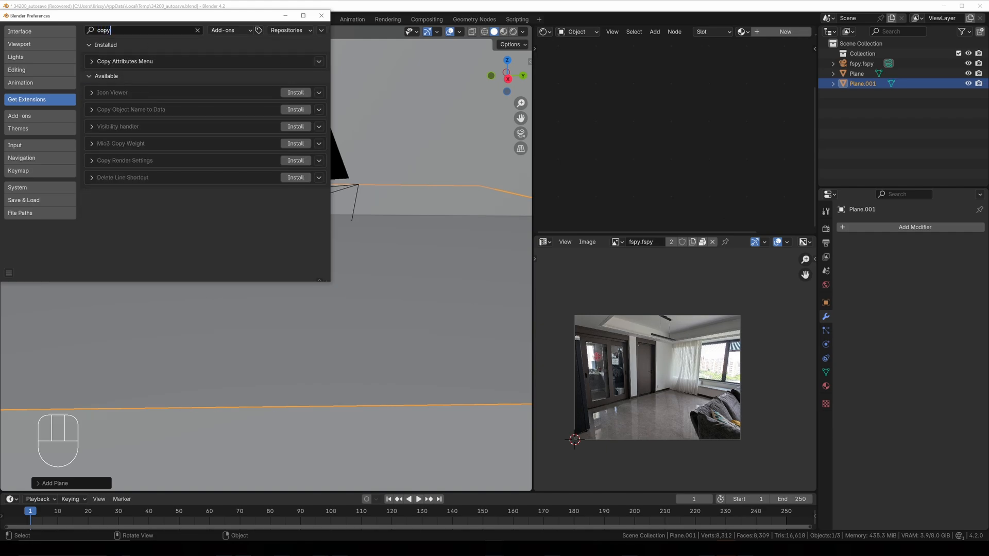
click(197, 30)
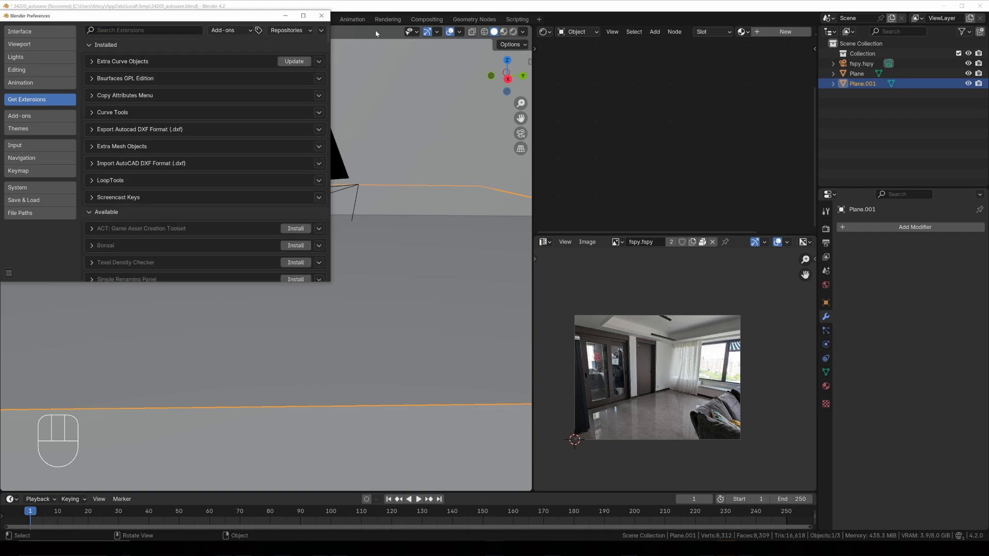
click(327, 18)
- Copy the fSpy camera's rotation to the new plane with Copy Attributes and leave only the plane selected
shift+click(320, 158)
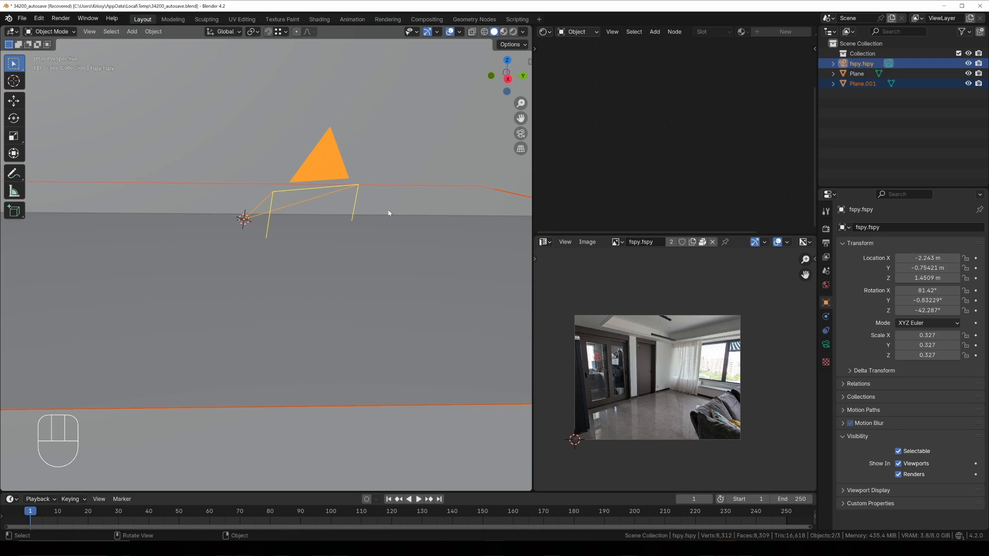
key(ctrl+z)
shift+click(324, 169)
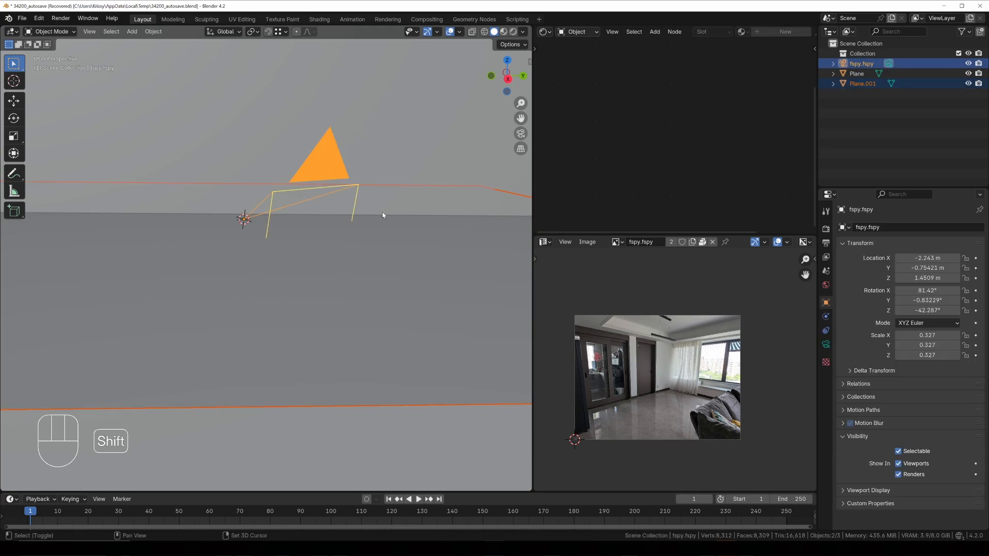
key(ctrl+c)
click(349, 305)
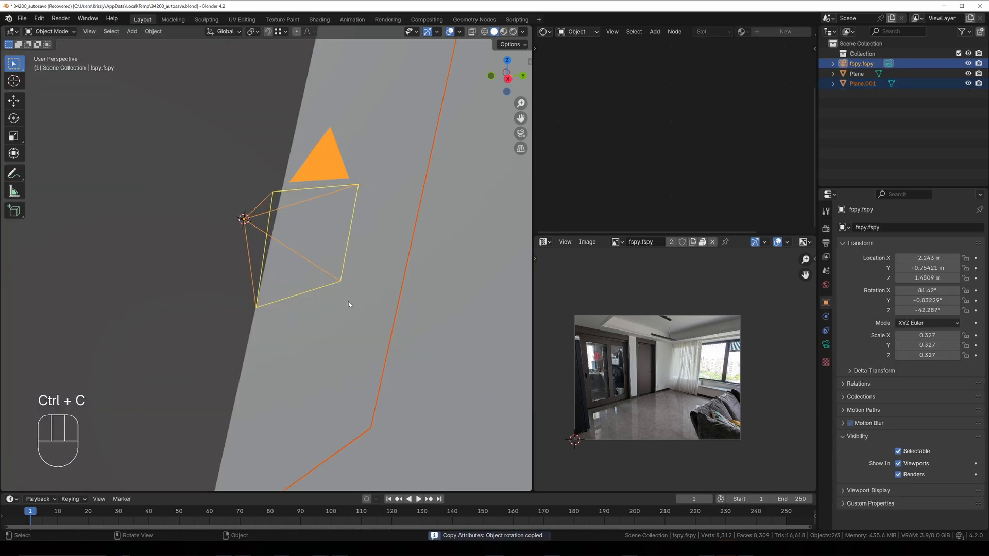
key(ctrl+z)
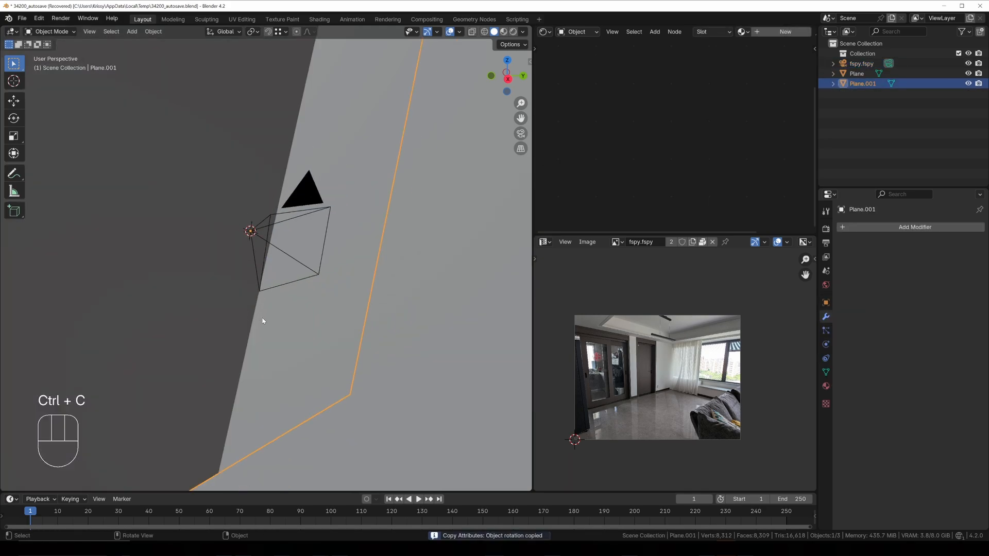
- Set the transform orientation to Local and move the plane along its local Z axis in front of the camera
click(229, 35)
click(221, 68)
key(g)
key(z)
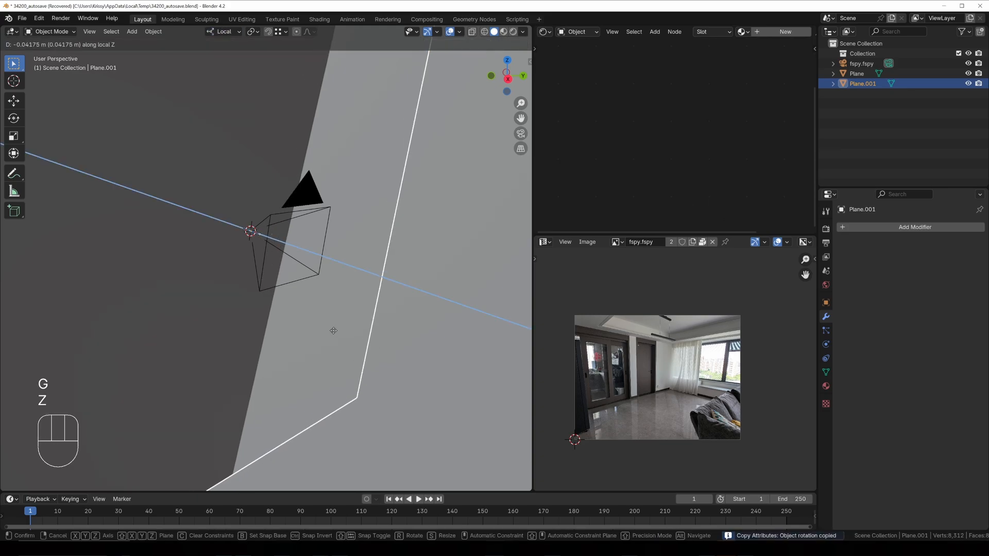
click(344, 341)
- Scale the plane down uniformly in camera view until its side edges line up with the camera frame
key(s)
click(306, 296)
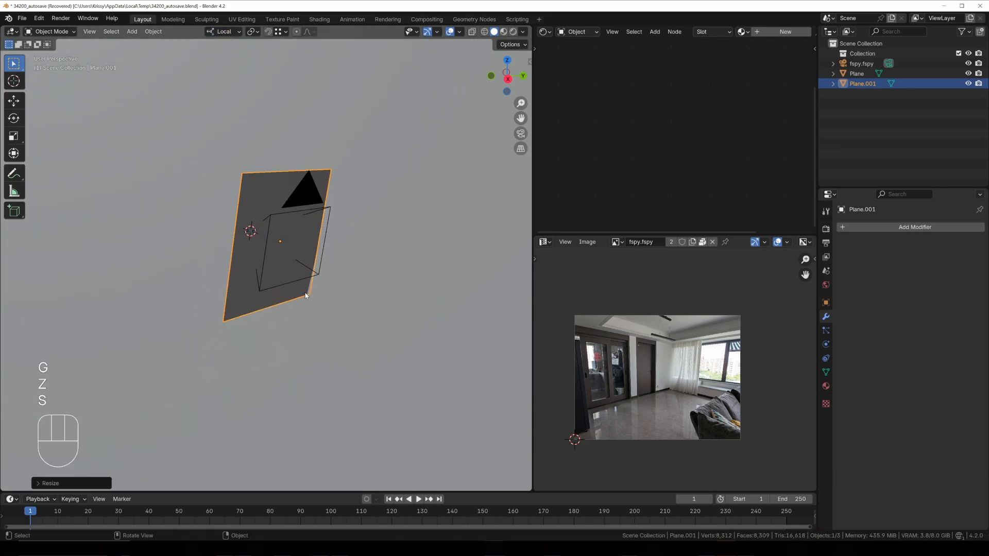
key(KP_0)
key(s)
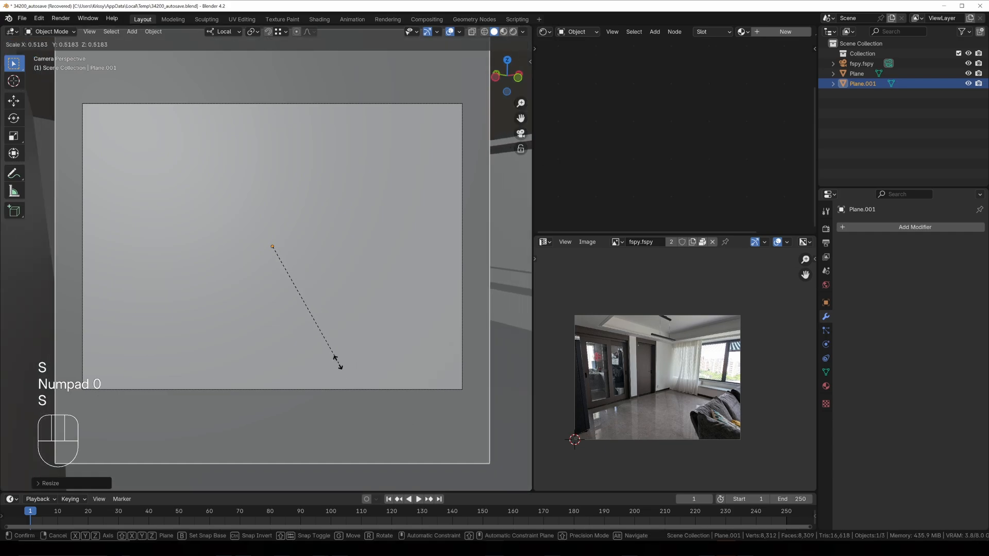
click(387, 397)
shift+middle_drag(406, 281, 240, 390)
scroll(247, 382, up, 6)
shift+middle_drag(338, 244, 267, 332)
scroll(267, 333, up, 9)
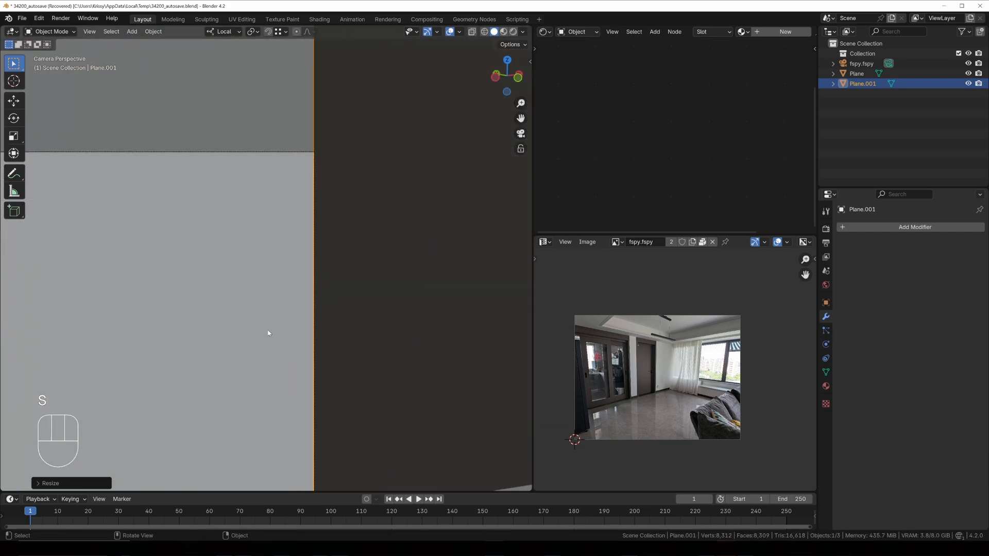
shift+middle_drag(389, 138, 354, 364)
key(s)
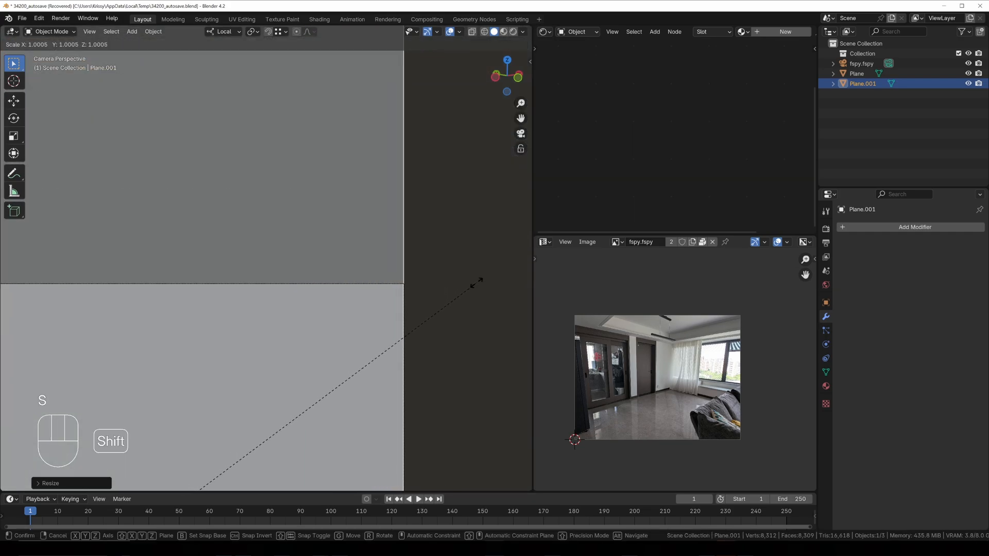
- Scale the plane along its local Y axis until its height matches the camera frame
key(s)
key(z)
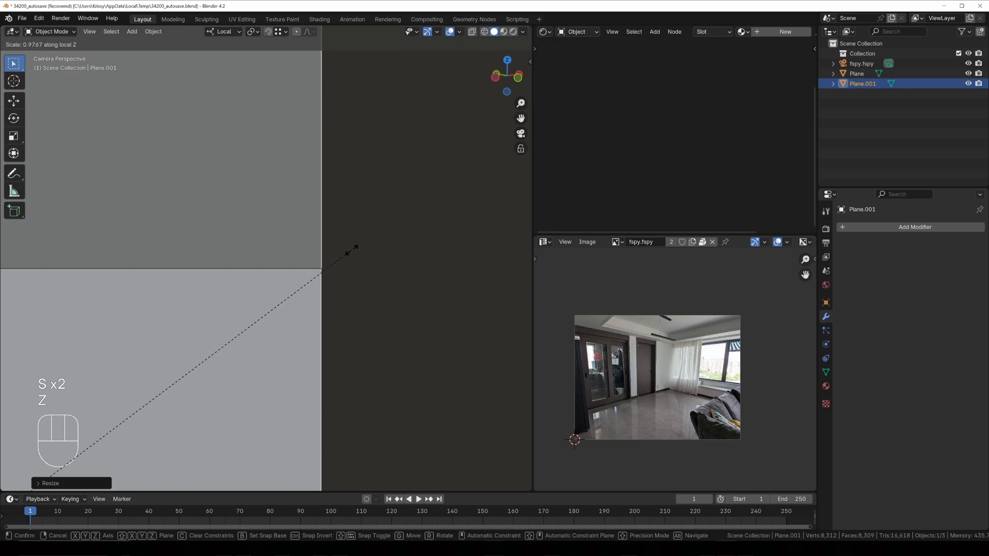
key(y)
click(107, 427)
scroll(310, 324, down, 8)
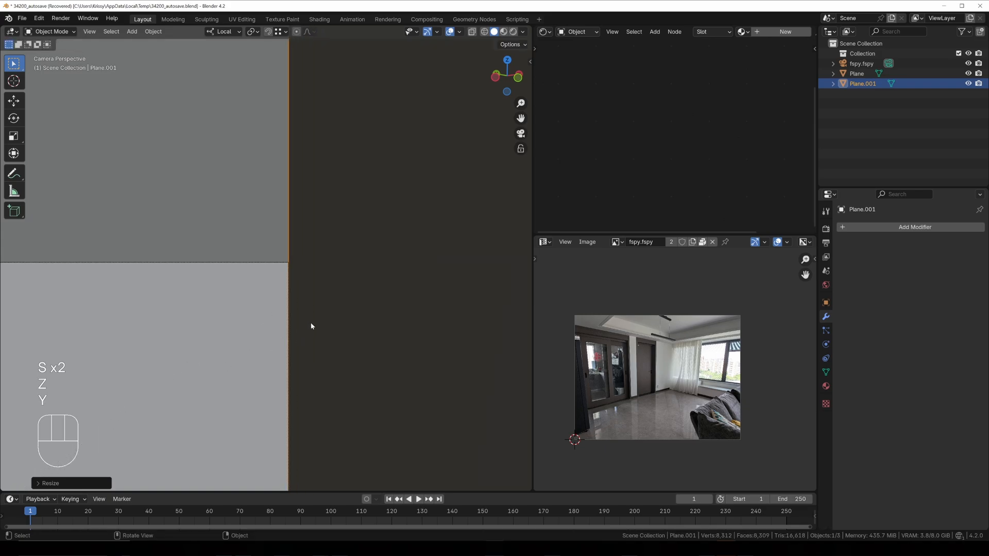
key(s)
key(y)
click(320, 291)
scroll(320, 291, up, 5)
scroll(320, 291, up, 7)
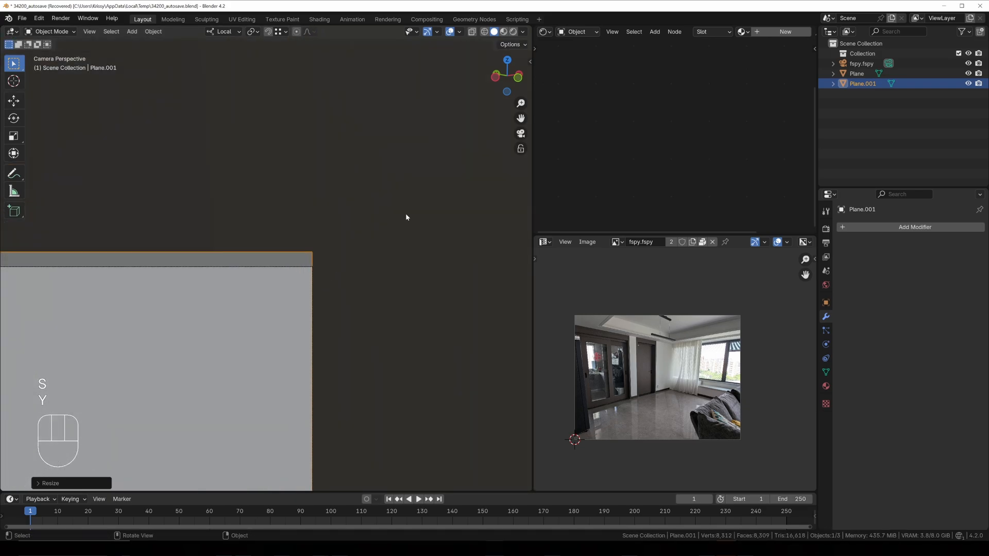
key(s)
key(y)
click(395, 235)
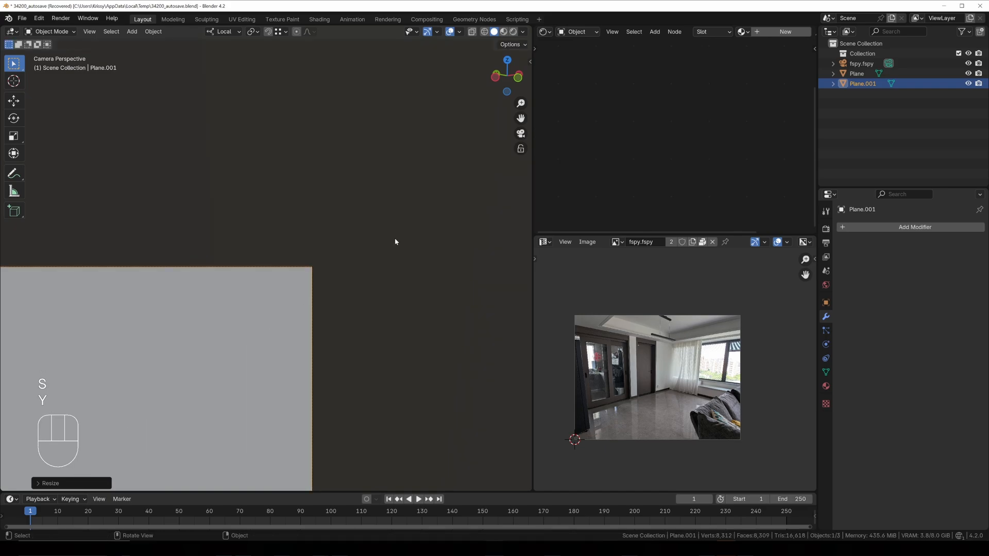
scroll(395, 238, down, 8)
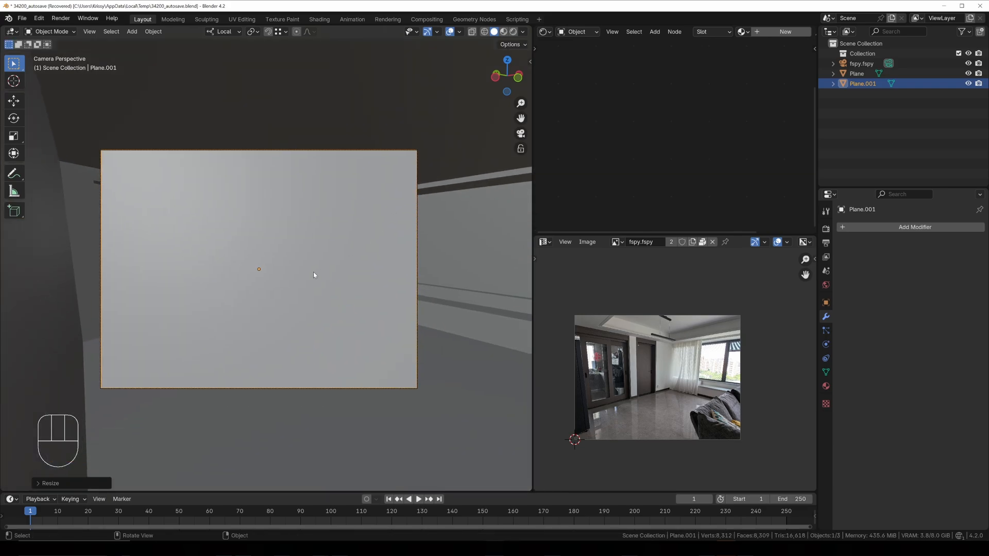
- Set the pivot point to 3D Cursor, then extrude the camera-aligned plane's face and scale the extrusion up away from the camera
middle_drag(313, 272, 337, 249)
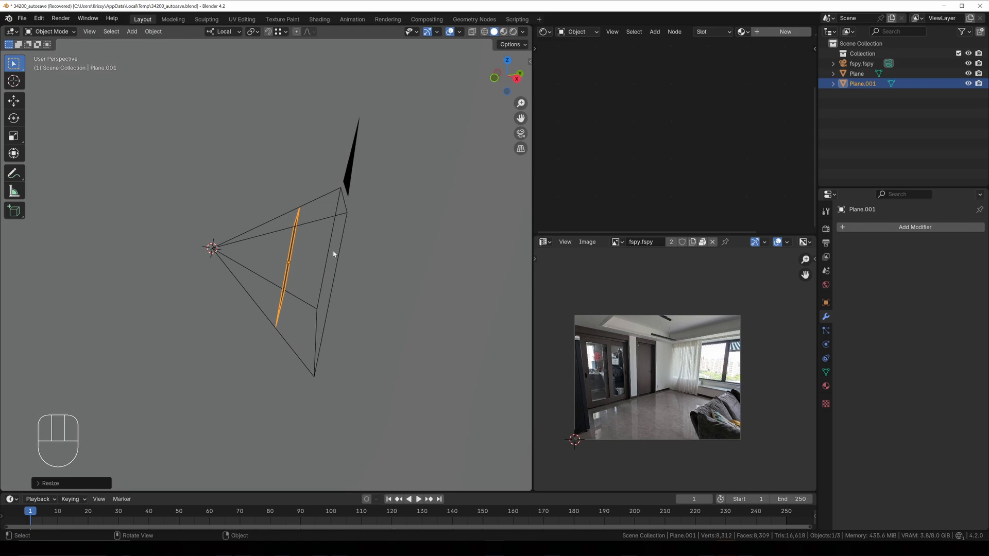
click(253, 32)
click(265, 68)
middle_drag(322, 241, 301, 239)
key(Tab)
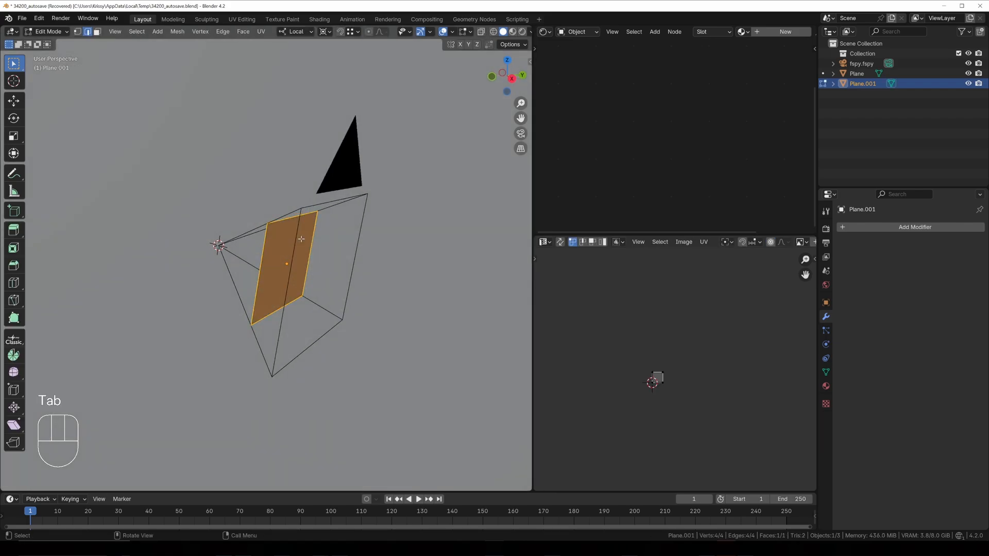
key(e)
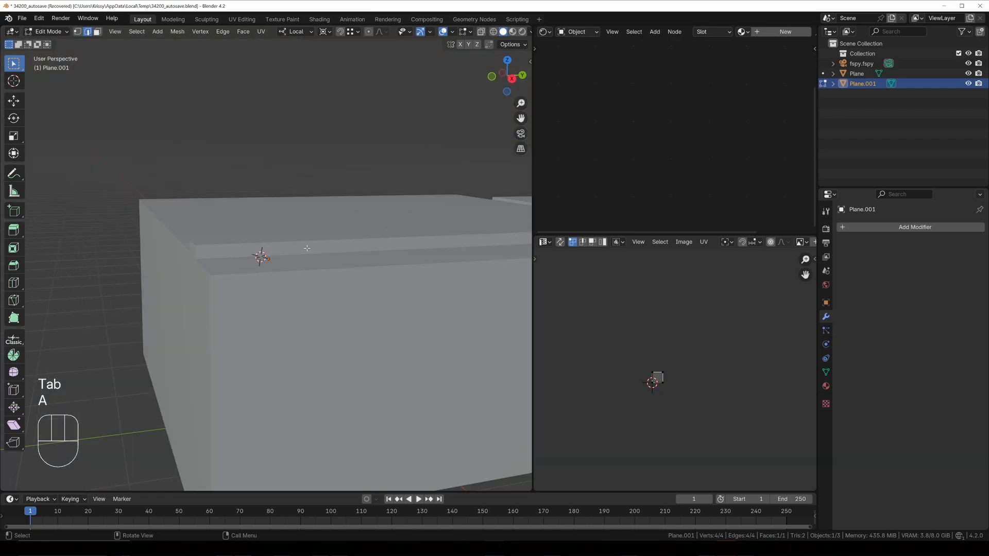
key(s)
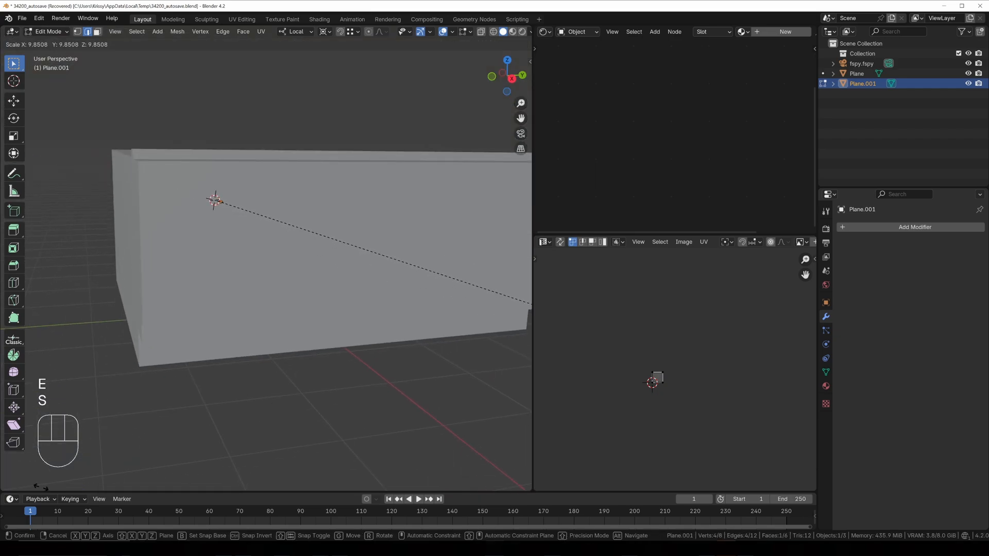
click(70, 151)
- Scale the extruded end further from the 3D cursor so the camera frustum extends past the room, and return to Object Mode
scroll(289, 231, down, 5)
middle_drag(291, 231, 340, 242)
key(s)
click(309, 237)
shift+middle_drag(340, 242, 390, 261)
shift+middle_drag(390, 261, 396, 262)
key(Tab)
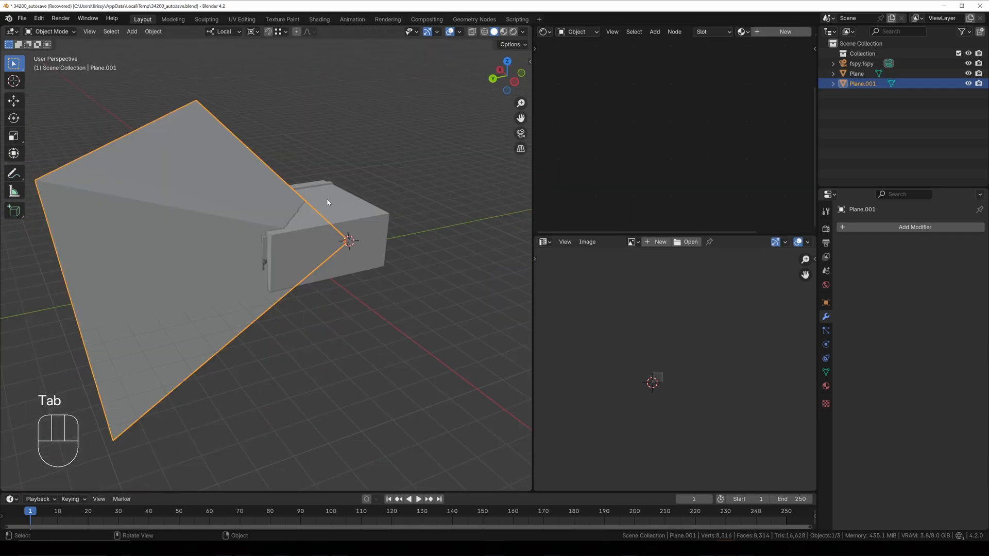
- Select the frustum together with the room model, keeping the room active, and join them into one object
click(327, 203)
shift+click(211, 186)
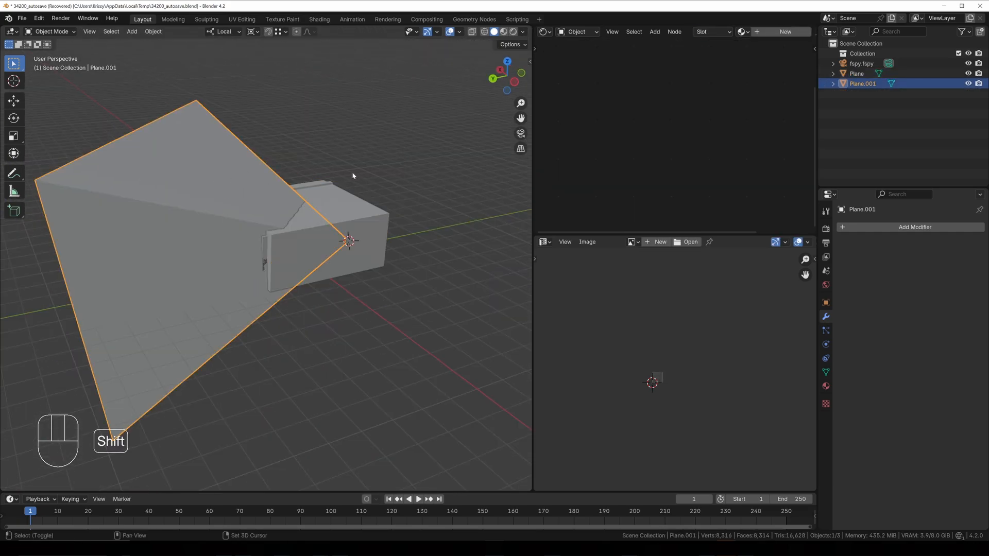
shift+click(355, 217)
key(ctrl+j)
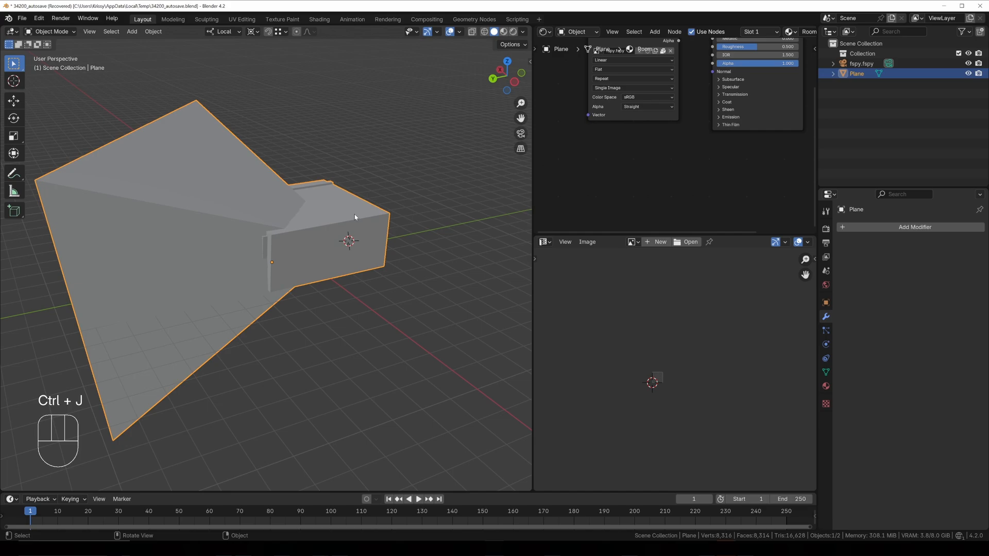
- Duplicate the joined object in place and hide the duplicate in the viewport
key(shift+d)
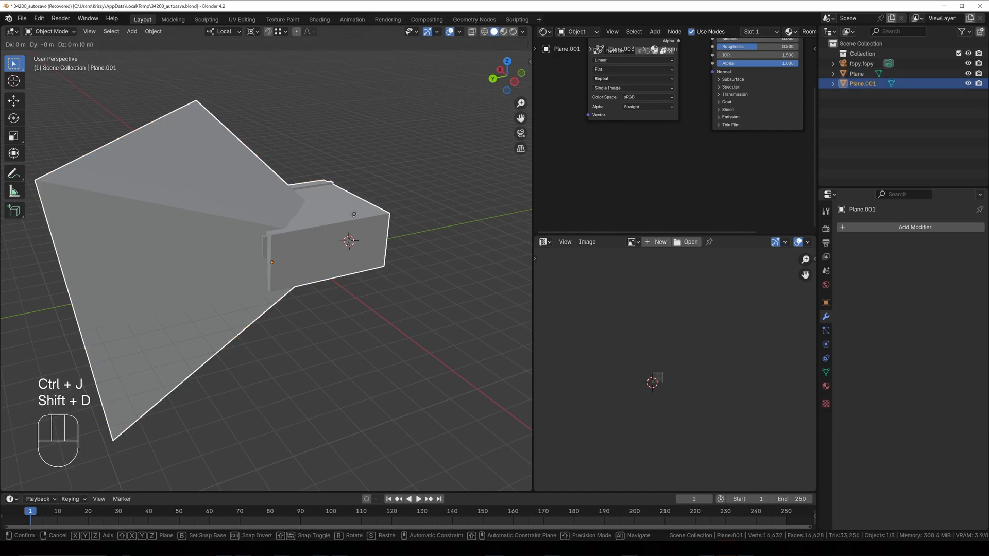
right_click(369, 217)
click(968, 83)
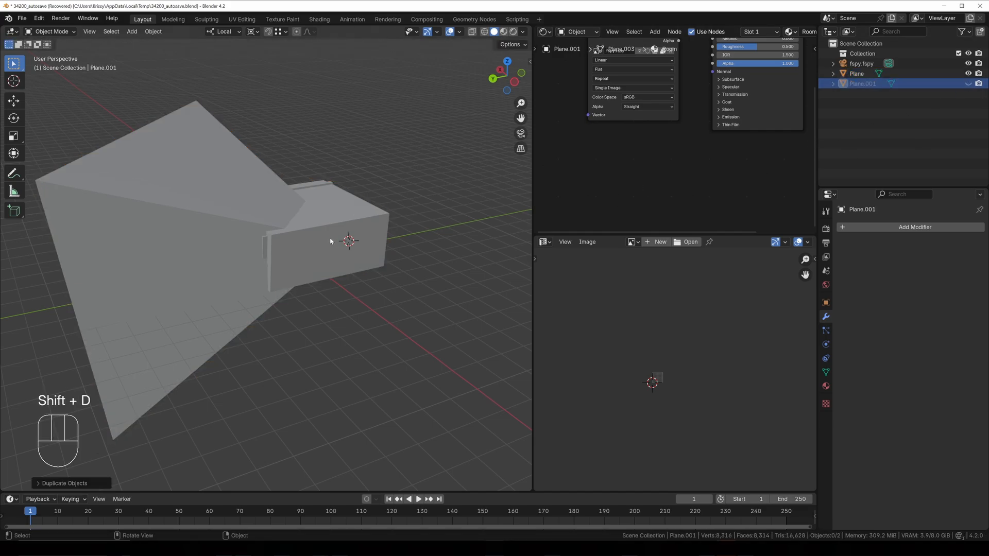
- In Edit Mode on the original joined object, select all linked frustum geometry and run Intersect (Boolean)
click(299, 212)
key(Tab)
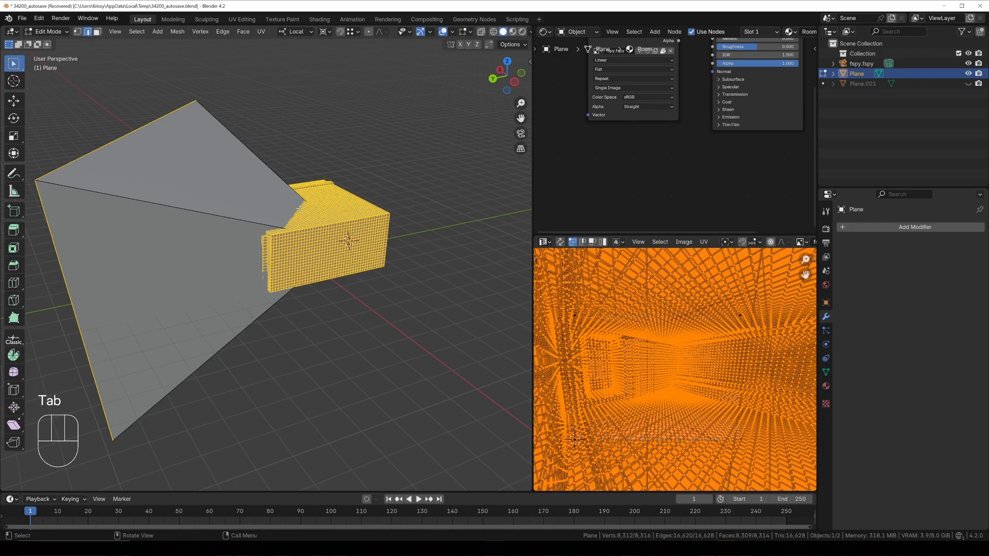
click(290, 209)
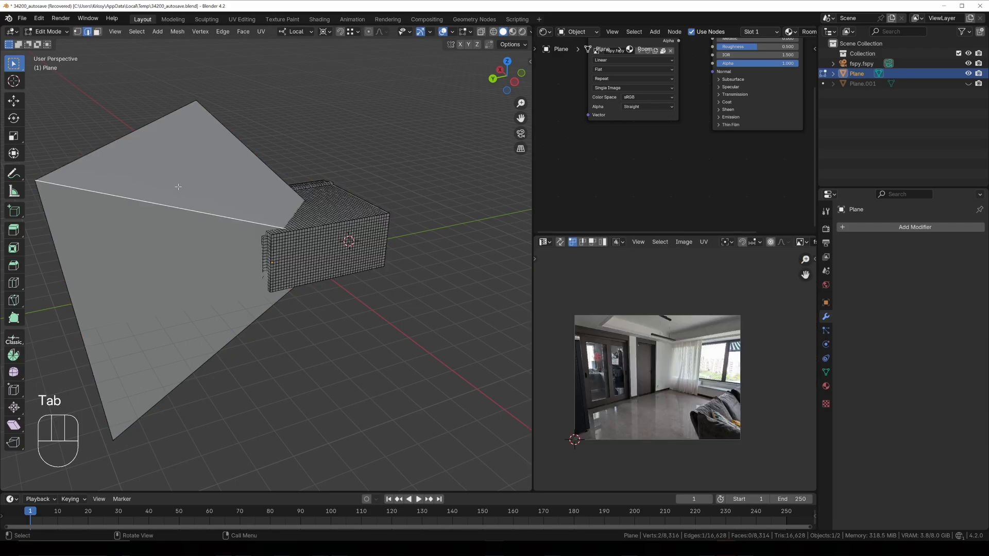
key(ctrl+l)
key(ctrl+k)
key(F3)
text(boo)
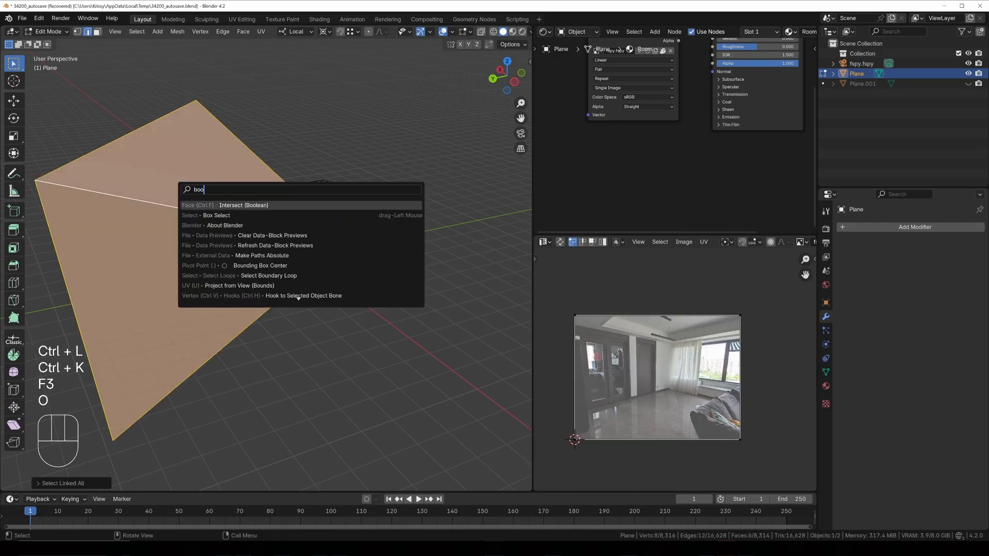
text(l)
key(Return)
- Set the boolean solver to Fast, enable Swap for the Difference operation, and check the cut in wireframe shading
middle_drag(199, 209, 356, 226)
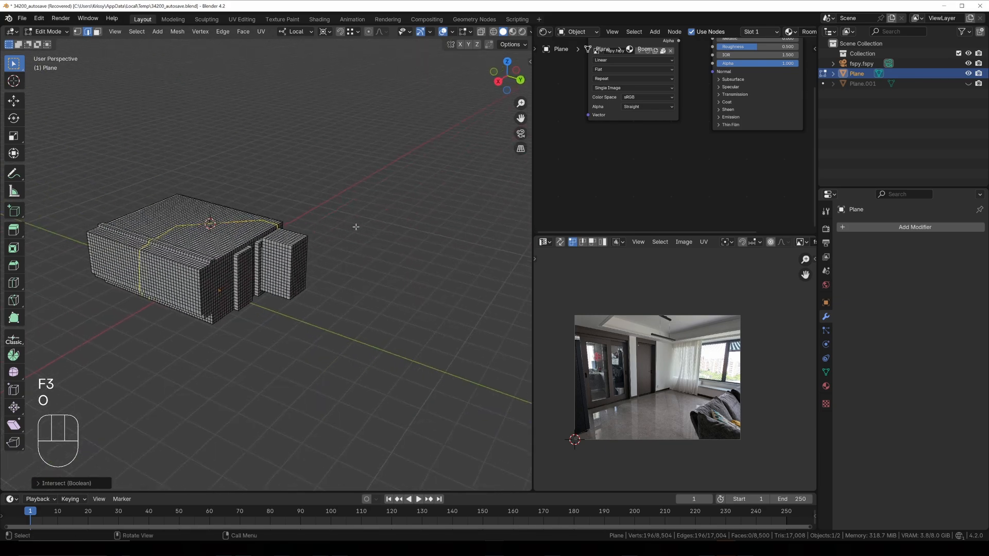
click(40, 484)
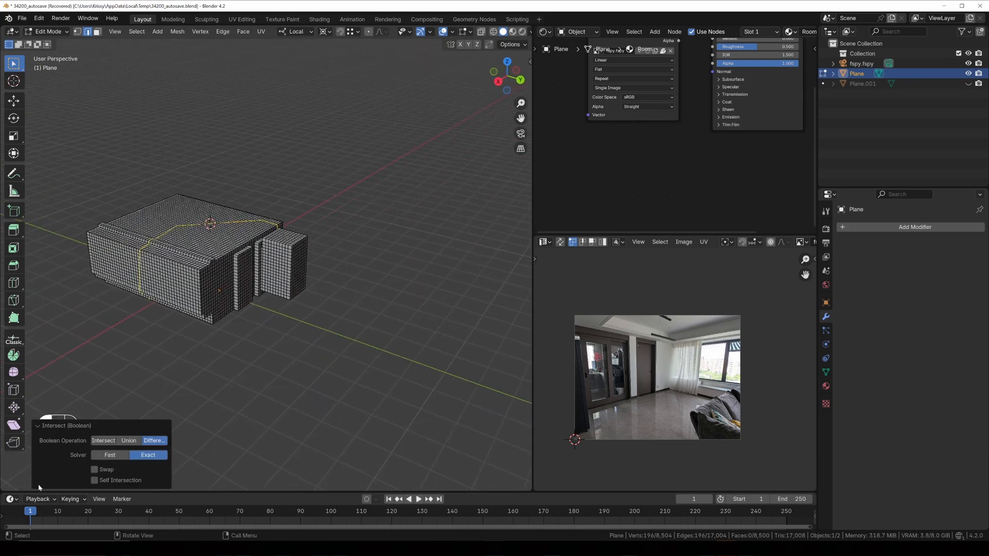
click(124, 458)
middle_drag(129, 402, 236, 370)
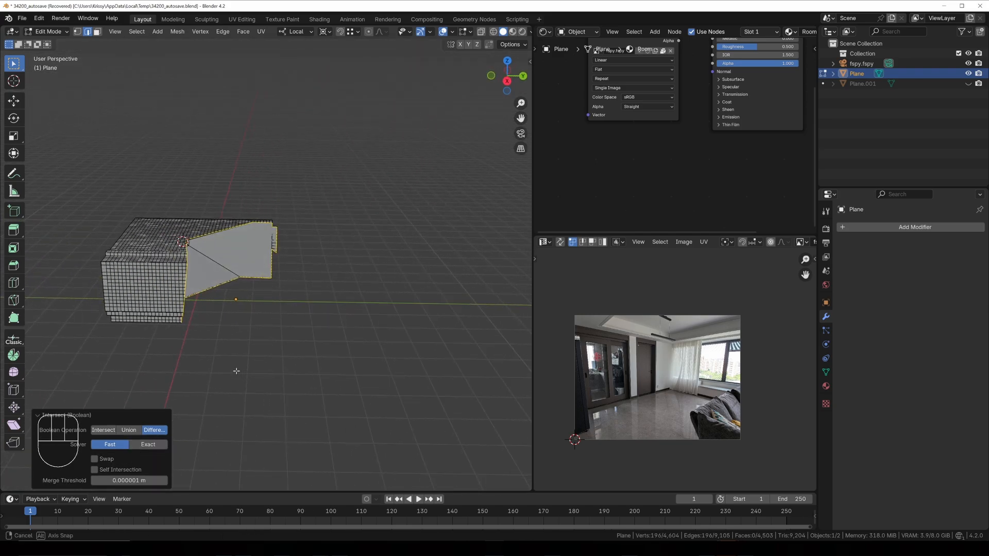
click(95, 459)
mouse_move(134, 345)
middle_down()
mouse_move(239, 344)
mouse_move(206, 343)
middle_up()
key(z)
middle_drag(263, 319, 177, 423)
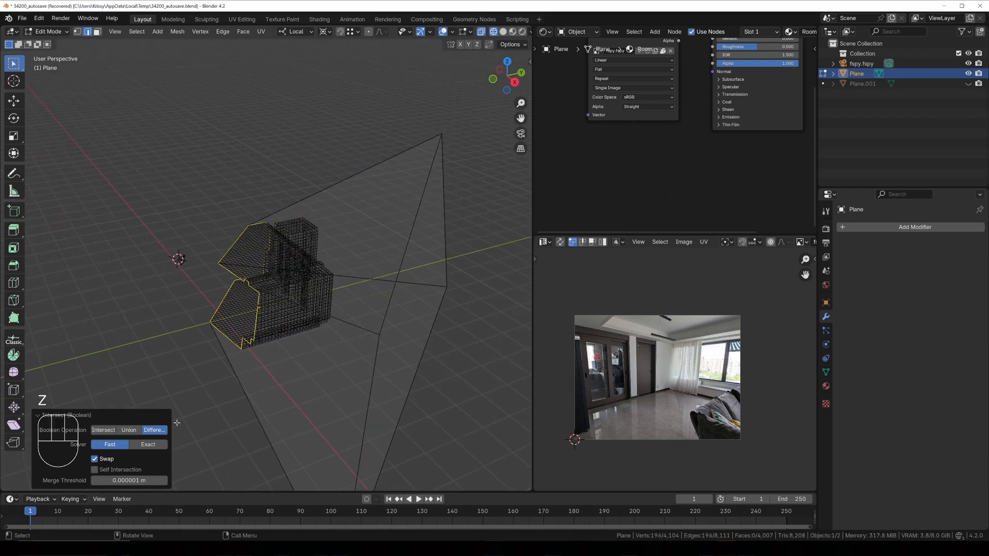
- Compare the Exact and Fast solvers and Swap on and off, ending with Fast and Swap enabled
click(138, 446)
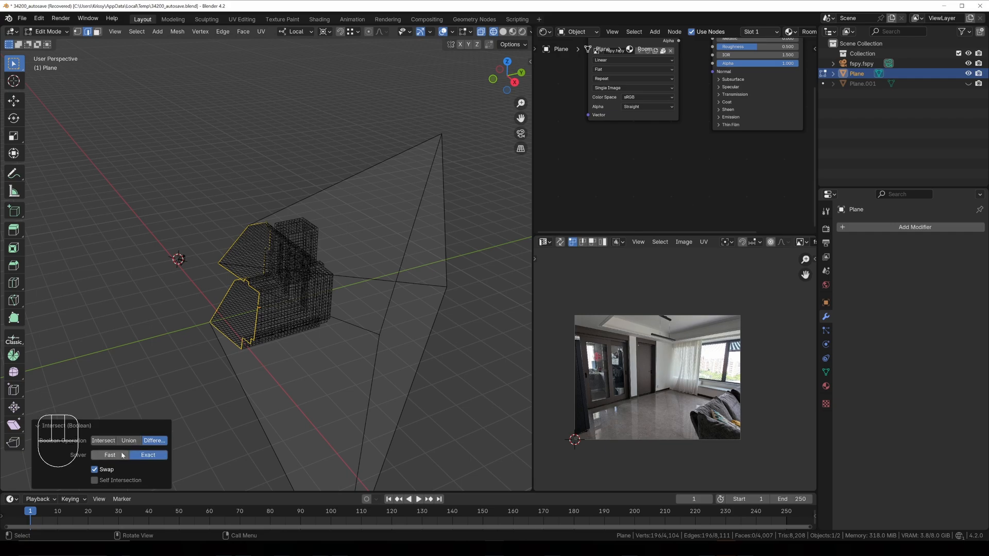
click(105, 470)
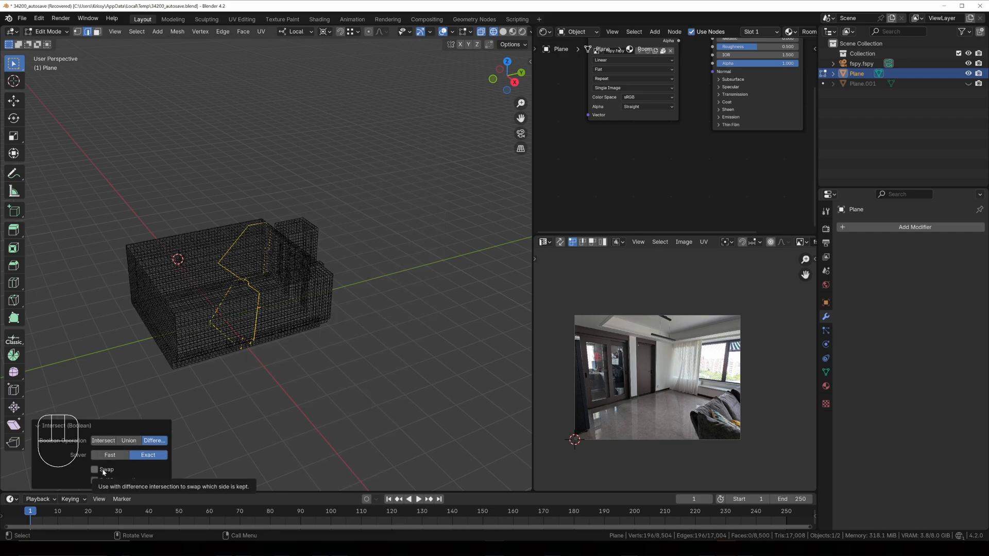
click(111, 470)
click(122, 457)
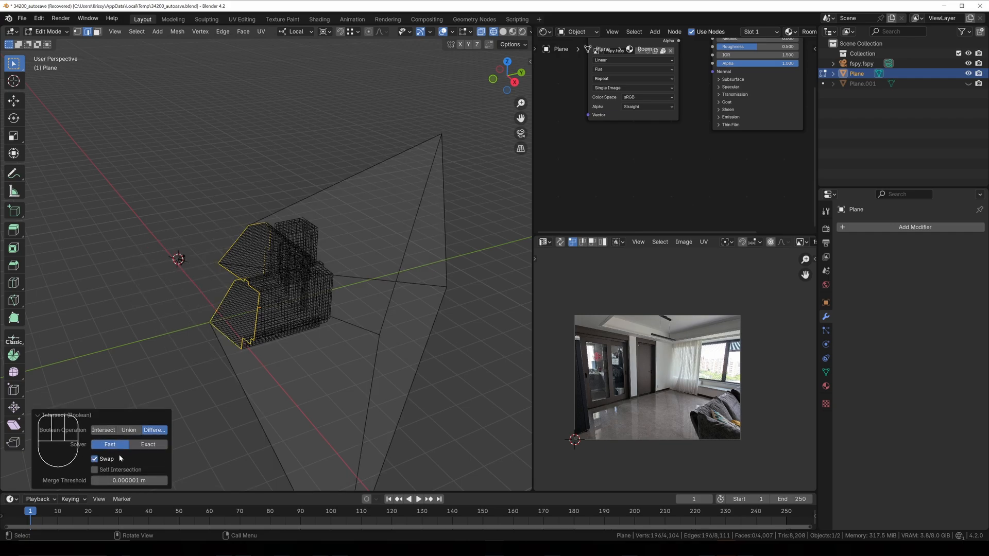
click(108, 460)
click(108, 460)
click(108, 460)
click(109, 461)
- Switch back to solid shading and rip the selected intersection edges to separate the frustum faces from the cut room
middle_drag(290, 269, 335, 253)
key(Tab)
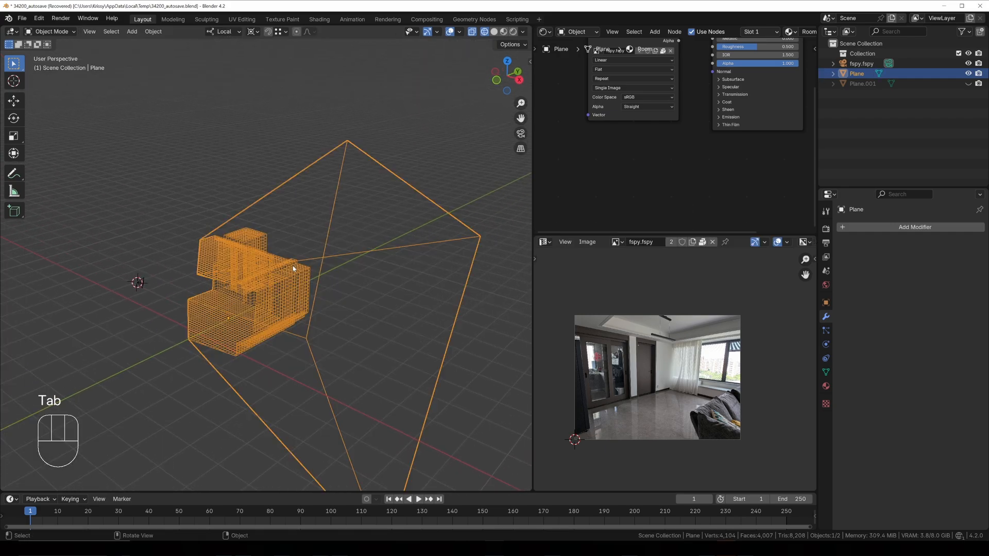
key(z)
click(317, 262)
key(Tab)
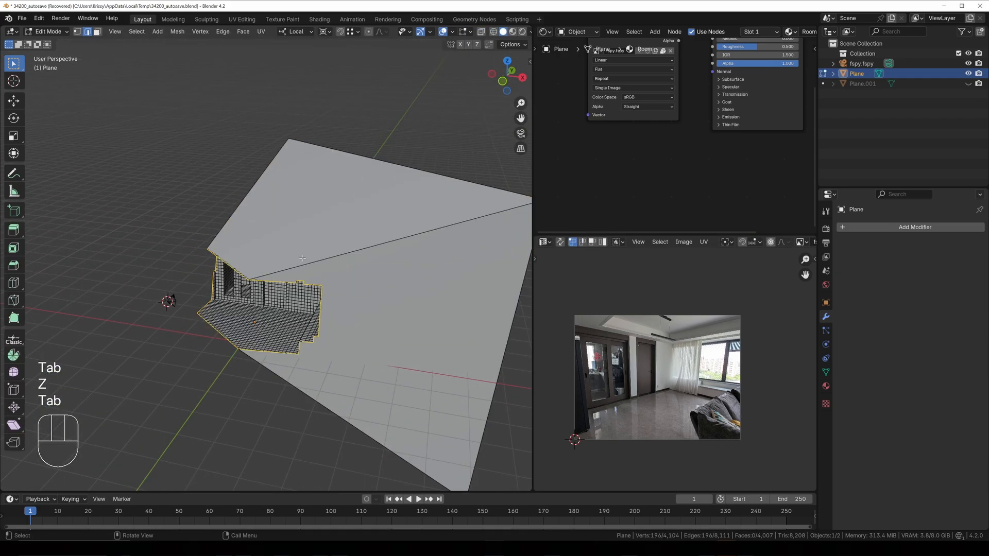
middle_drag(301, 260, 363, 254)
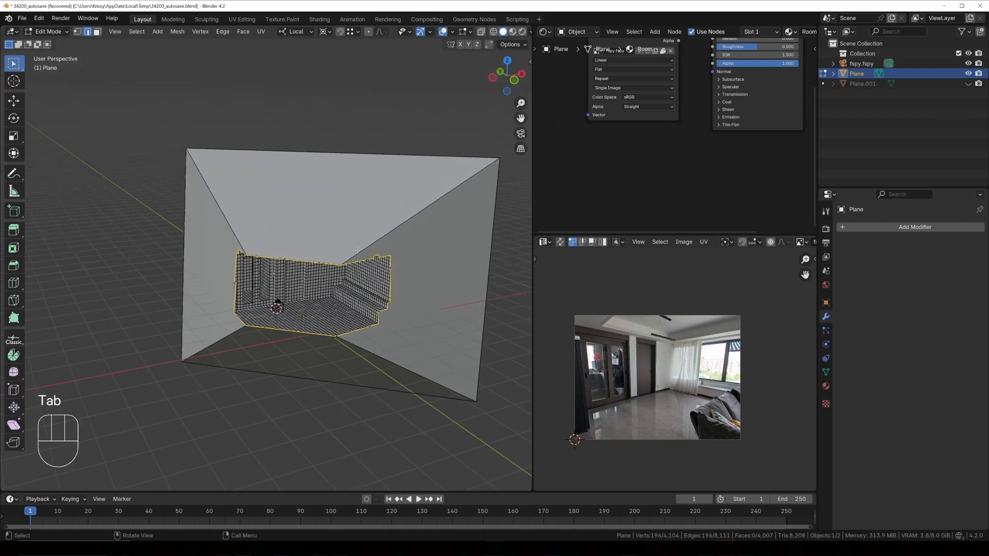
key(v)
key(v)
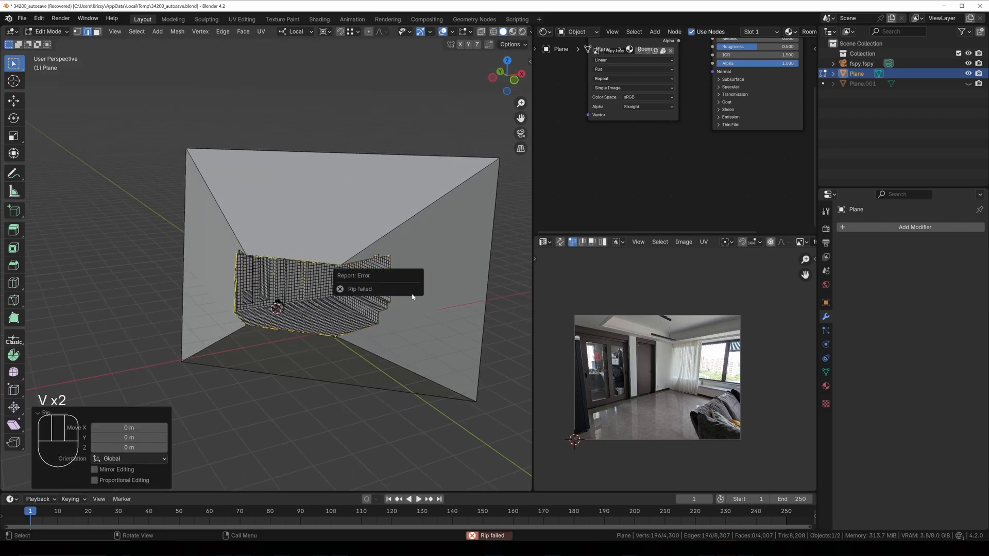
- Try selecting the linked frustum geometry in edge mode and deleting it, then undo the deletion and selection
key(ctrl+l)
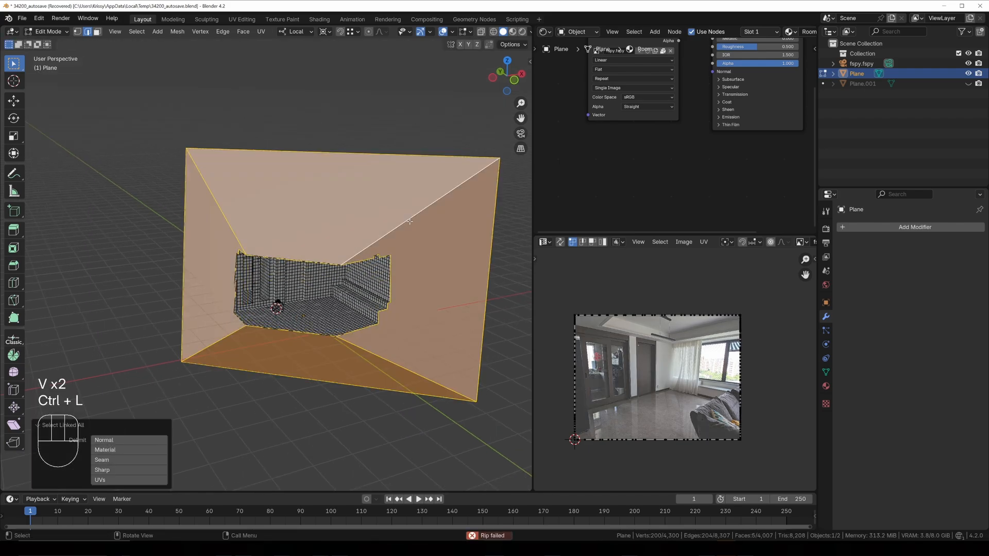
key(x)
click(410, 222)
scroll(334, 273, up, 4)
middle_drag(334, 273, 315, 262)
key(ctrl+z)
key(ctrl+z)
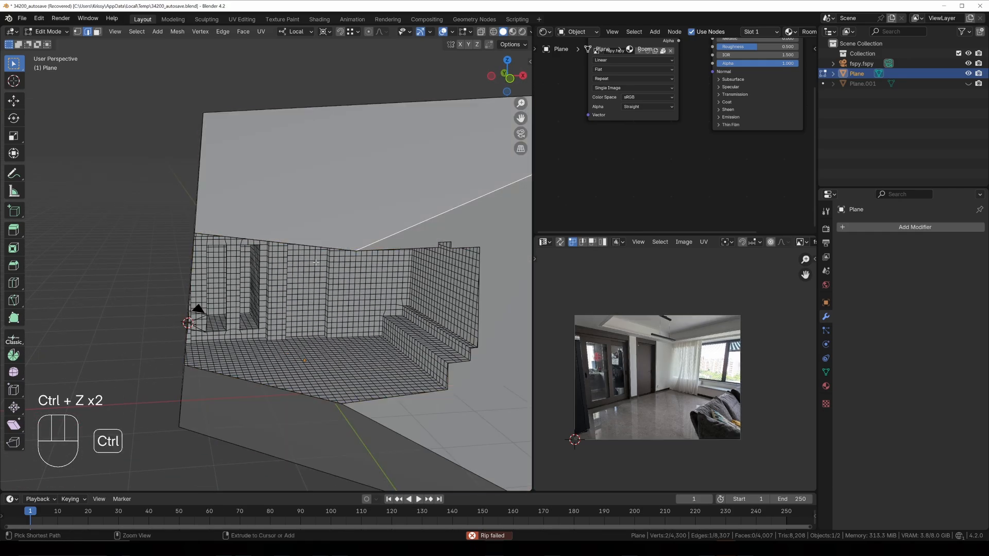
- In face mode, try deleting the frustum's five remaining faces by selecting them individually, then undo the deletion
key(3)
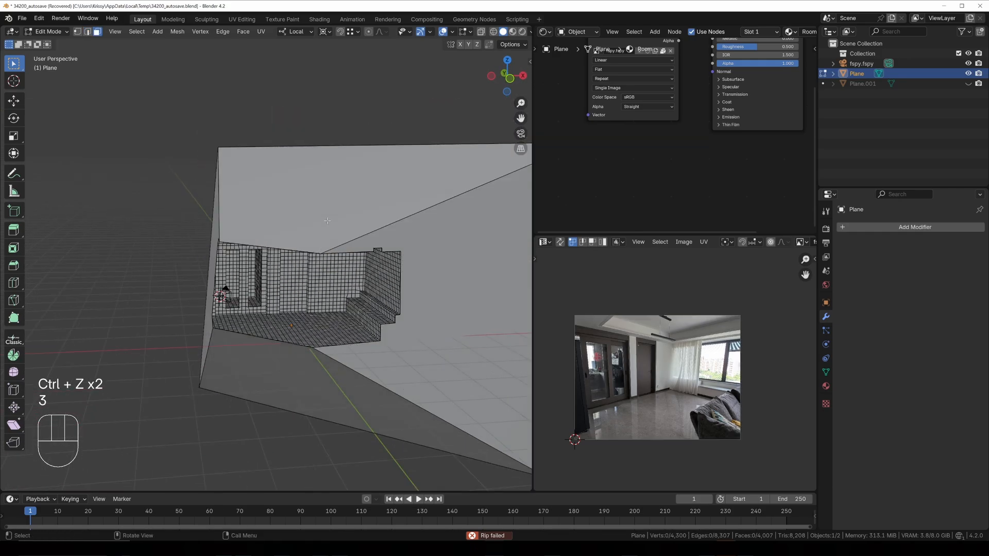
click(314, 216)
shift+click(443, 360)
shift+click(230, 341)
middle_drag(231, 342, 330, 309)
shift+click(191, 264)
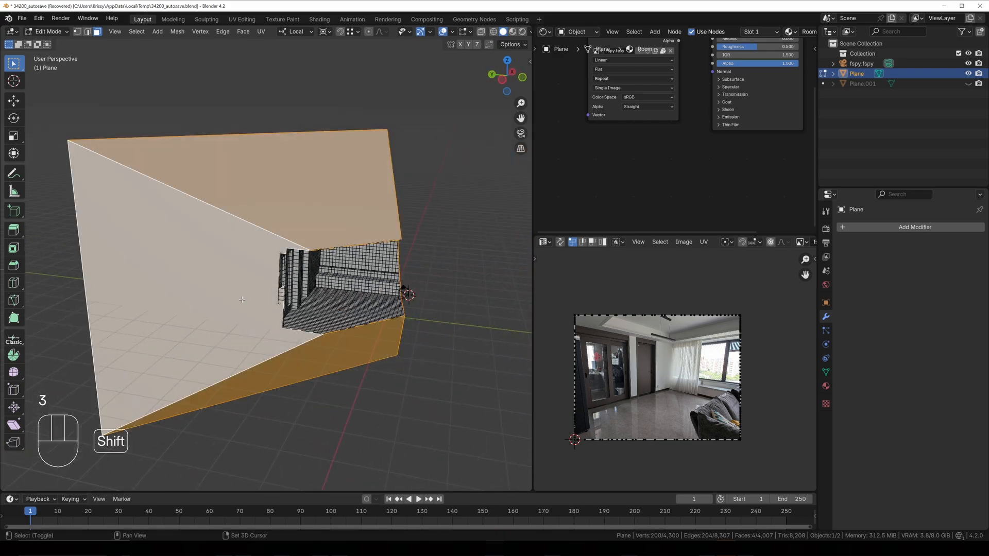
middle_drag(170, 262, 203, 258)
shift+click(166, 266)
key(x)
click(166, 265)
key(ctrl+z)
key(ctrl+z)
key(ctrl+z)
key(ctrl+z)
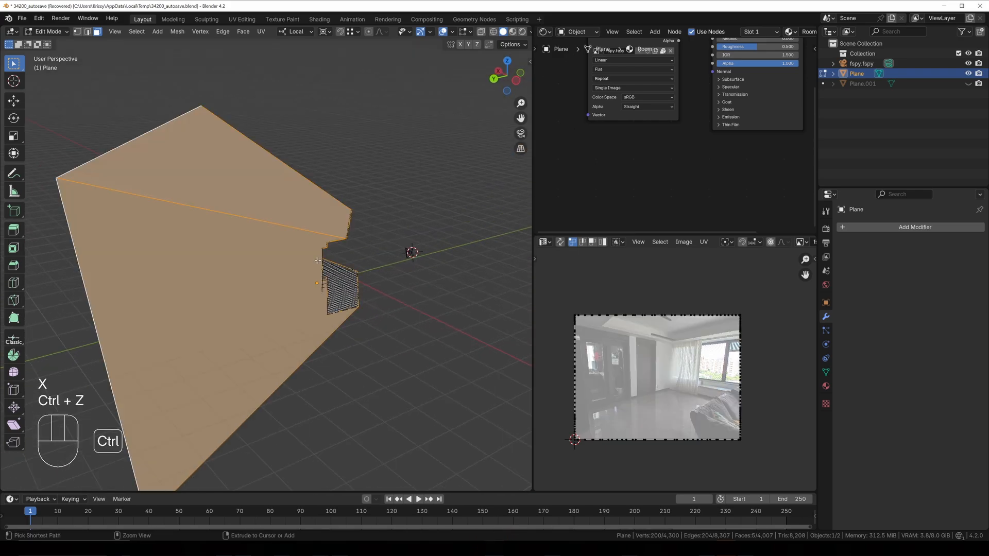
- Select the linked frustum faces and delete them, then return to Object Mode in camera view
middle_drag(392, 245, 257, 236)
key(ctrl+l)
key(x)
click(286, 236)
key(KP_0)
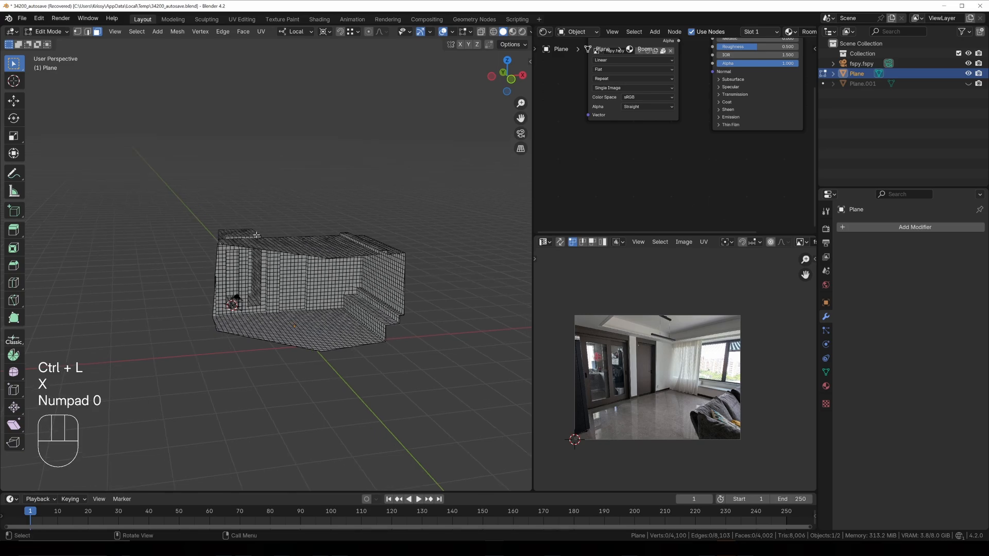
key(Tab)
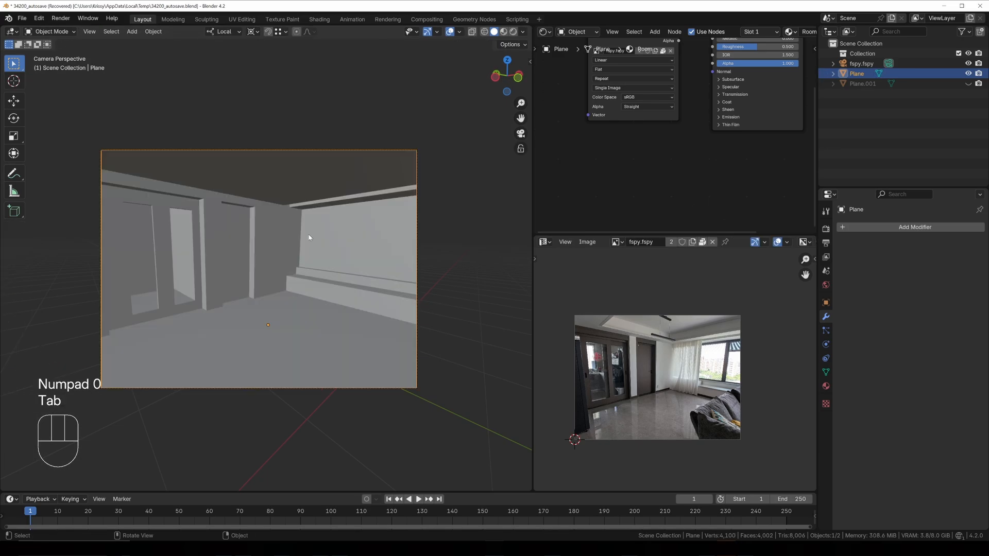
- Unhide the duplicate of the joined room and frustum and select it in the viewport
middle_drag(310, 238, 243, 273)
scroll(281, 247, down, 5)
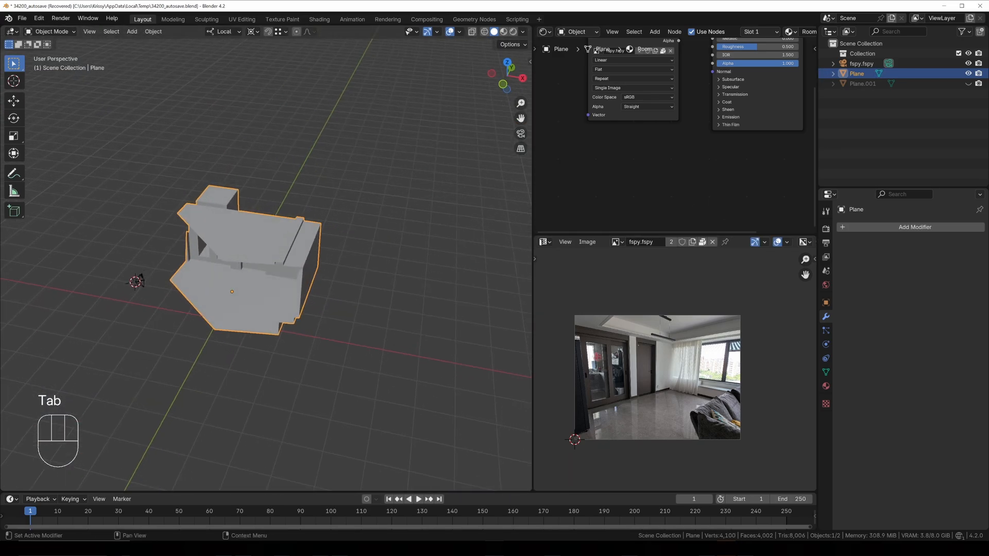
click(968, 84)
click(326, 208)
middle_drag(325, 209, 369, 216)
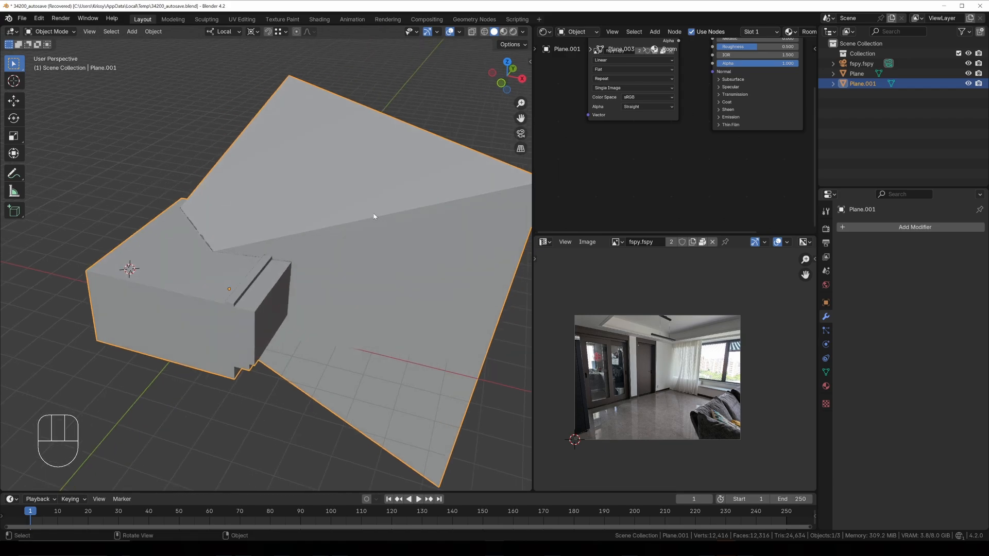
- Select the duplicate's linked frustum in Edit Mode, show it in wireframe, and run Intersect (Boolean) as Difference with Fast and Swap
key(Tab)
click(363, 216)
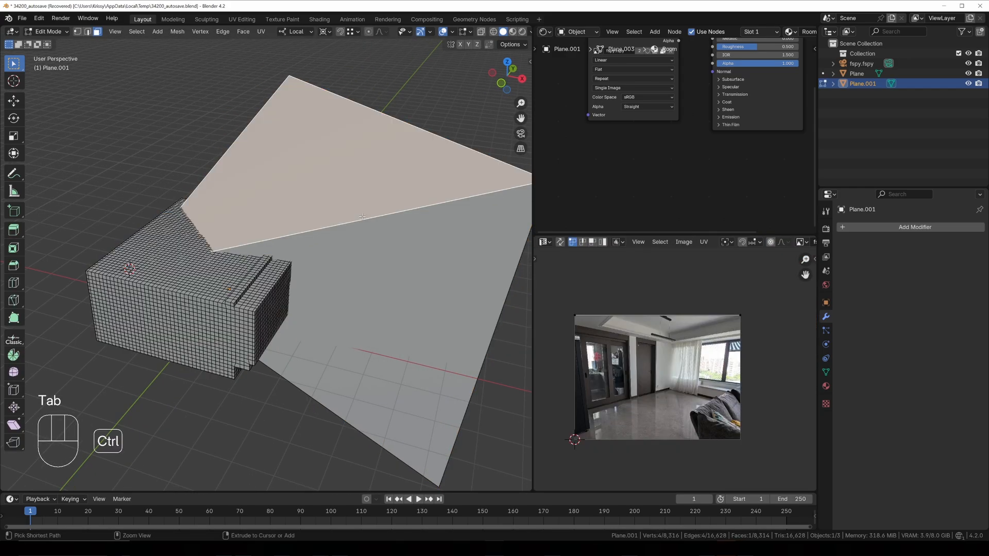
key(ctrl+l)
key(z)
click(335, 213)
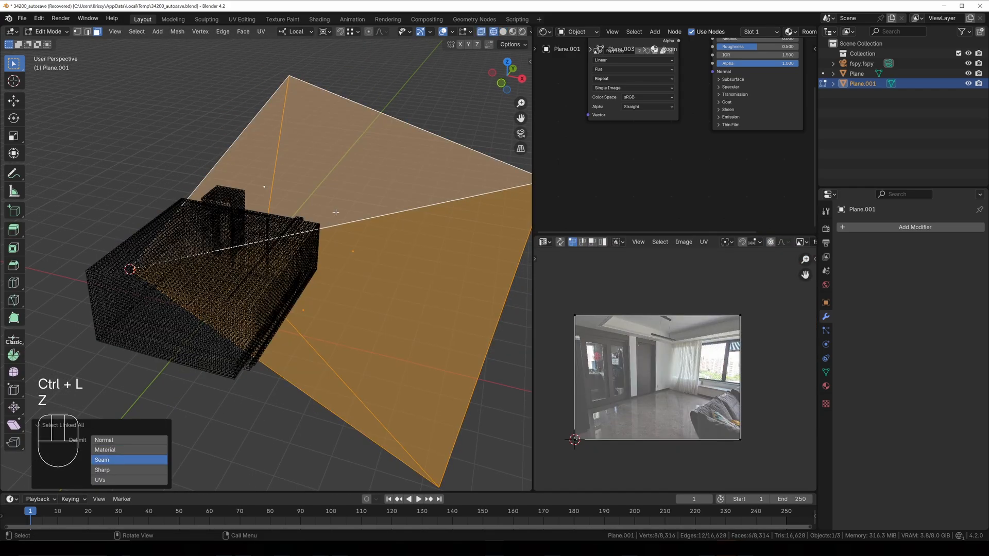
key(F3)
click(372, 229)
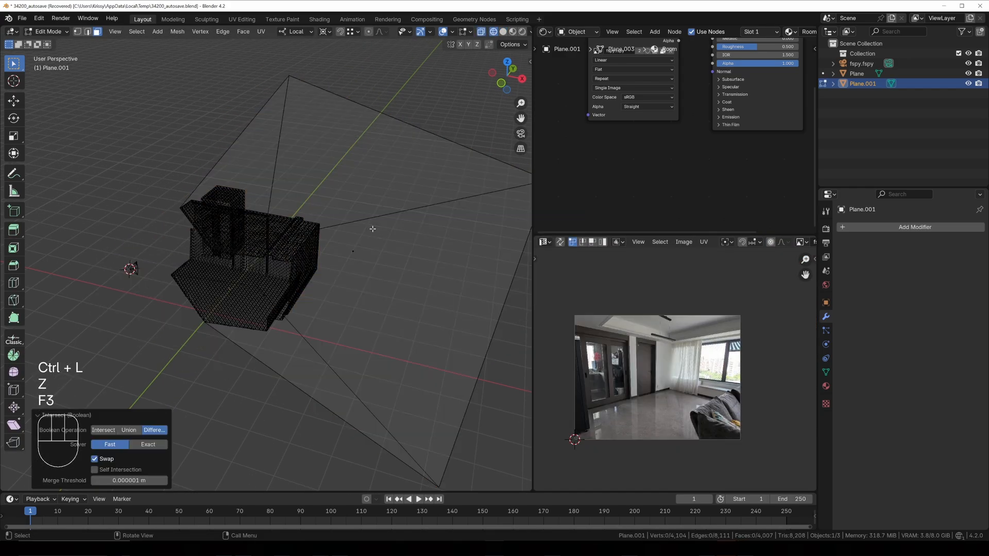
- Turn off Swap for the Difference boolean, display the result in solid shading, and return to Object Mode
click(106, 463)
mouse_move(293, 268)
middle_down()
mouse_move(245, 280)
mouse_move(256, 281)
middle_up()
key(z)
click(306, 275)
key(Tab)
scroll(244, 280, up, 2)
key(Tab)
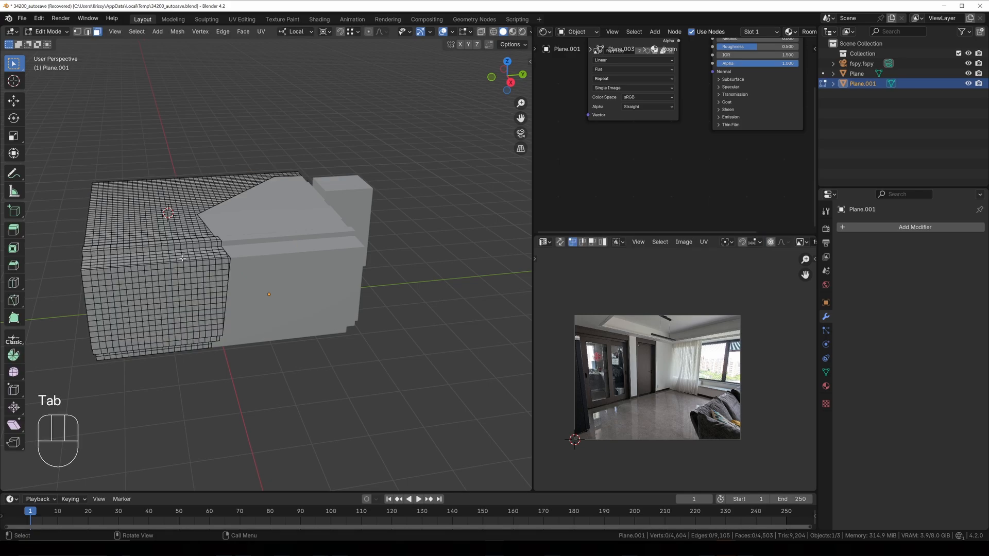
key(Tab)
middle_drag(182, 260, 826, 251)
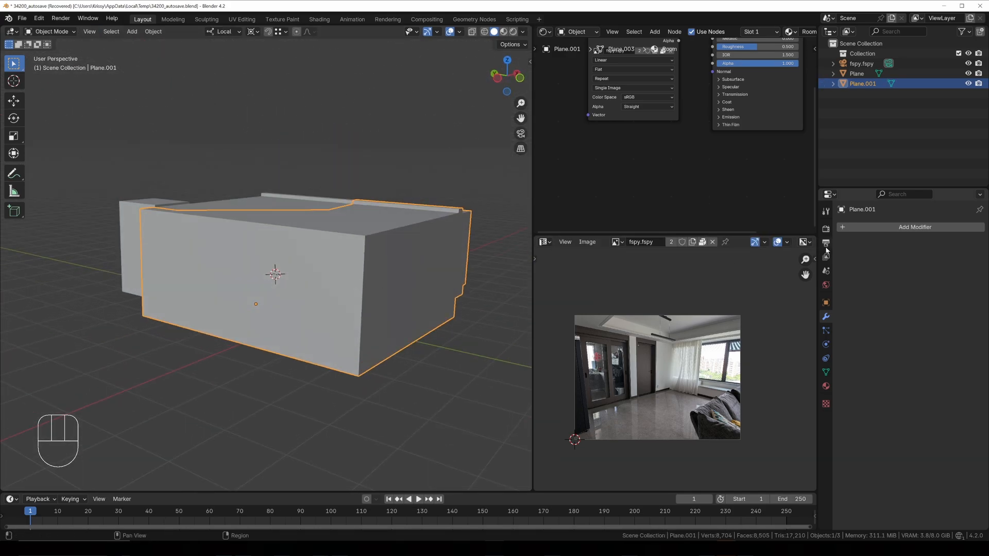
- Remove the existing material from the outer room piece and create a new material named Walls
click(825, 386)
click(980, 238)
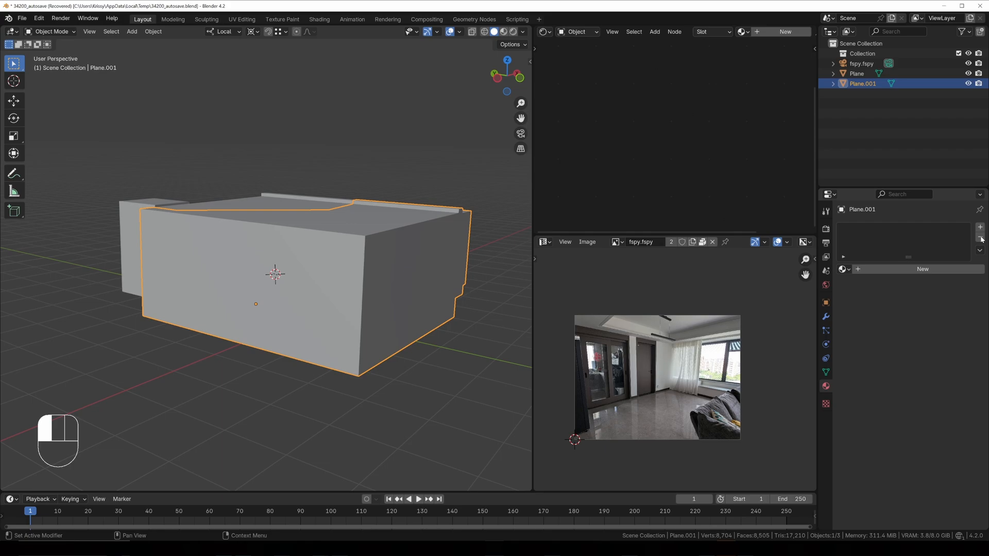
click(905, 267)
double_click(862, 230)
text(Walls)
key(Return)
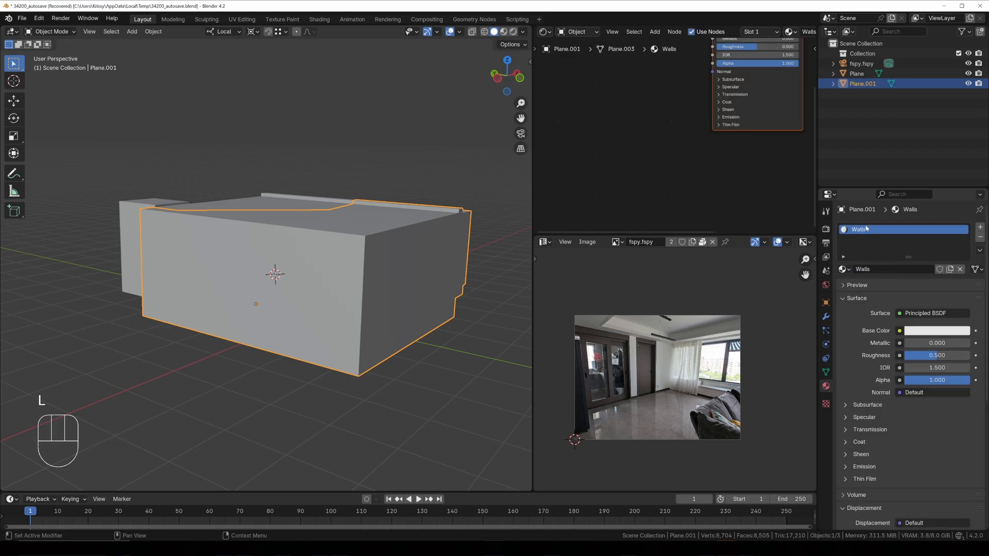
- In Material Preview, select the outer piece's floor faces using Select Similar, and refine the selection with circle select in face mode
middle_drag(375, 265, 375, 274)
key(z)
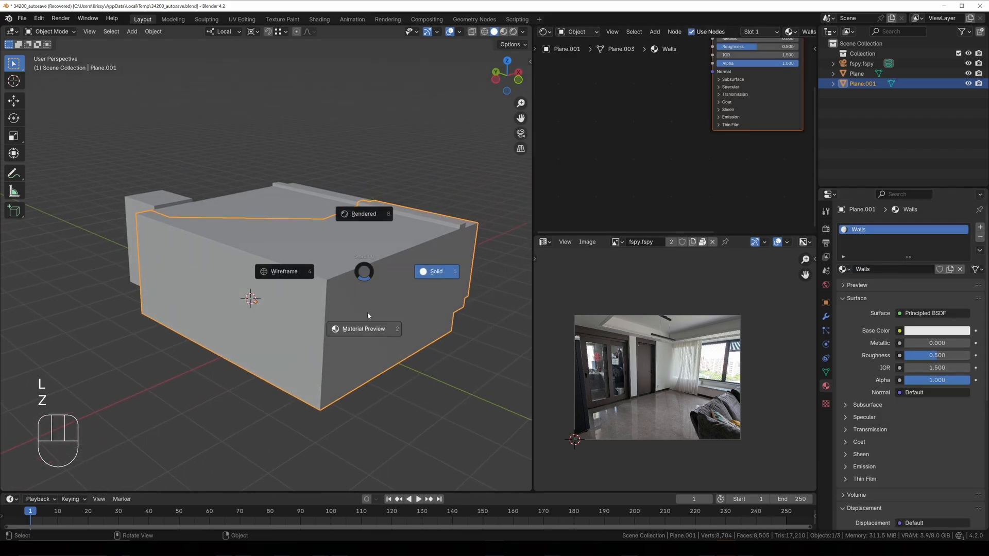
click(361, 325)
mouse_move(361, 325)
middle_down()
mouse_move(306, 301)
mouse_move(313, 252)
mouse_move(254, 265)
mouse_move(251, 187)
mouse_move(258, 194)
mouse_move(153, 263)
middle_up()
key(Tab)
key(3)
key(shift+g)
click(258, 194)
key(c)
shift+drag(299, 234, 175, 174)
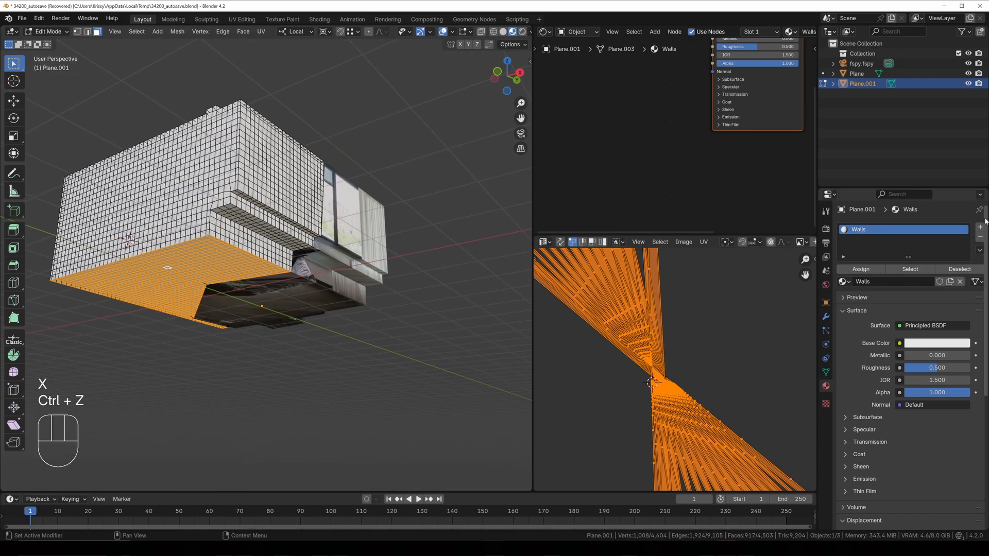
- Add a second material slot to the outer room piece with a new material named Floor
click(980, 227)
click(859, 298)
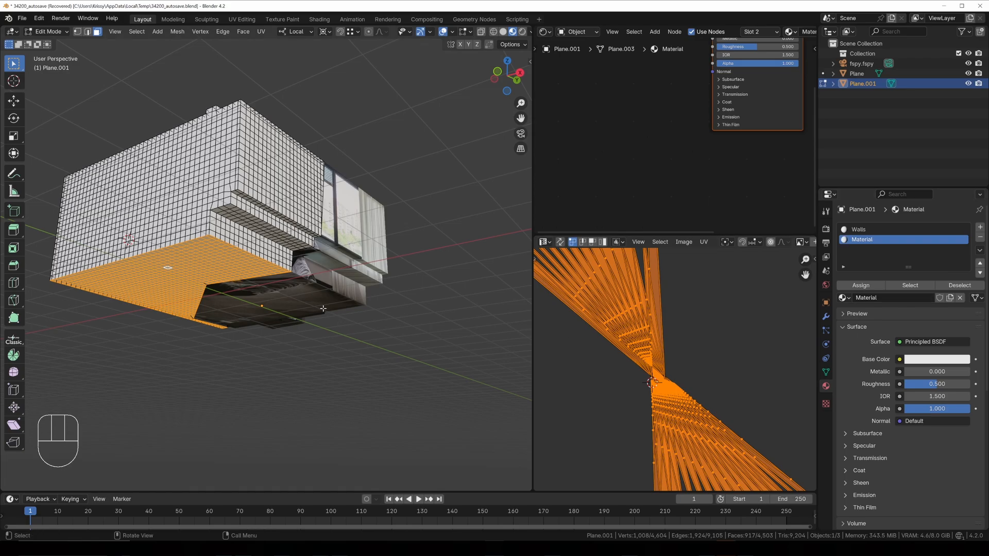
middle_drag(323, 309, 320, 273)
text(Floor)
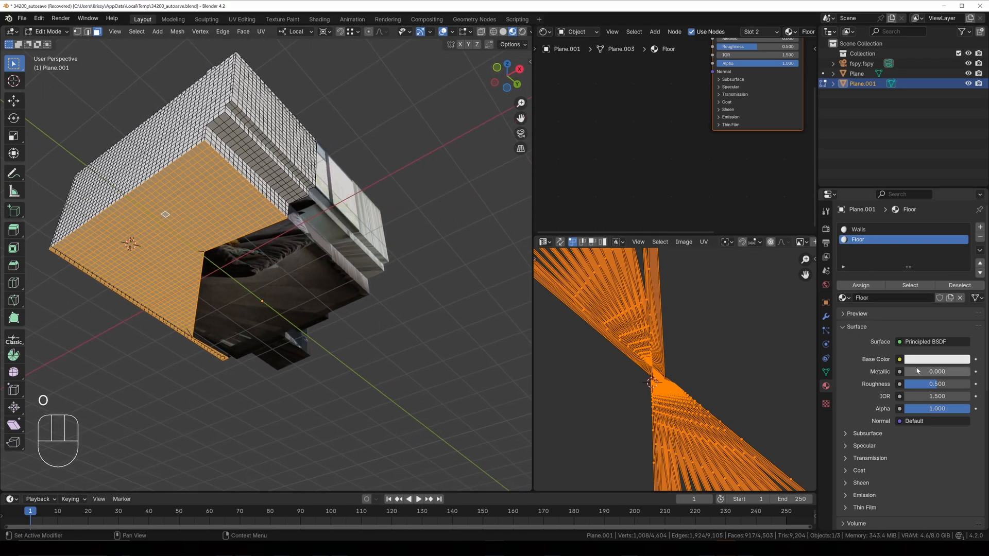
- Set the Floor material's base color by sampling the dark floor of the photo-projected room piece
scroll(277, 284, up, 5)
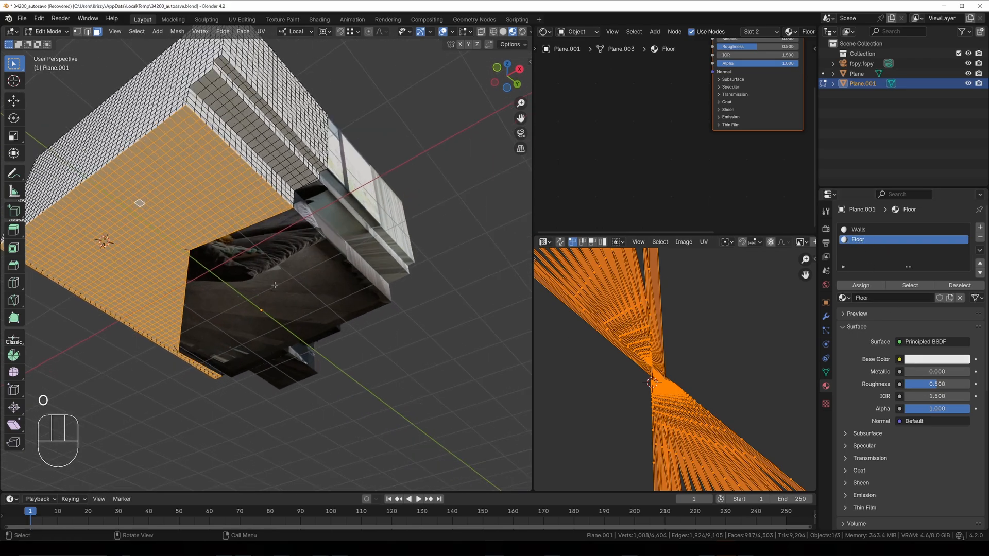
middle_drag(277, 284, 237, 251)
scroll(238, 251, down, 2)
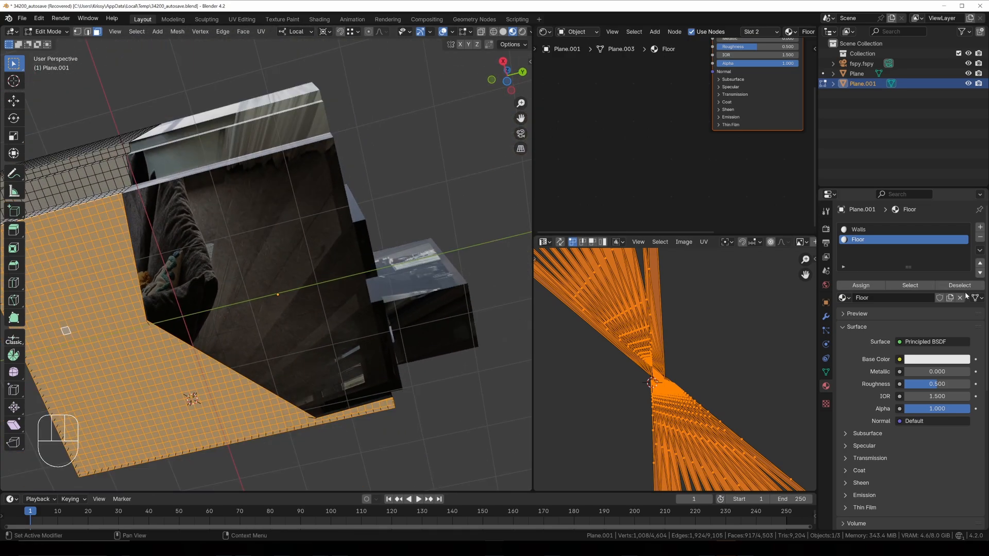
click(952, 359)
click(958, 316)
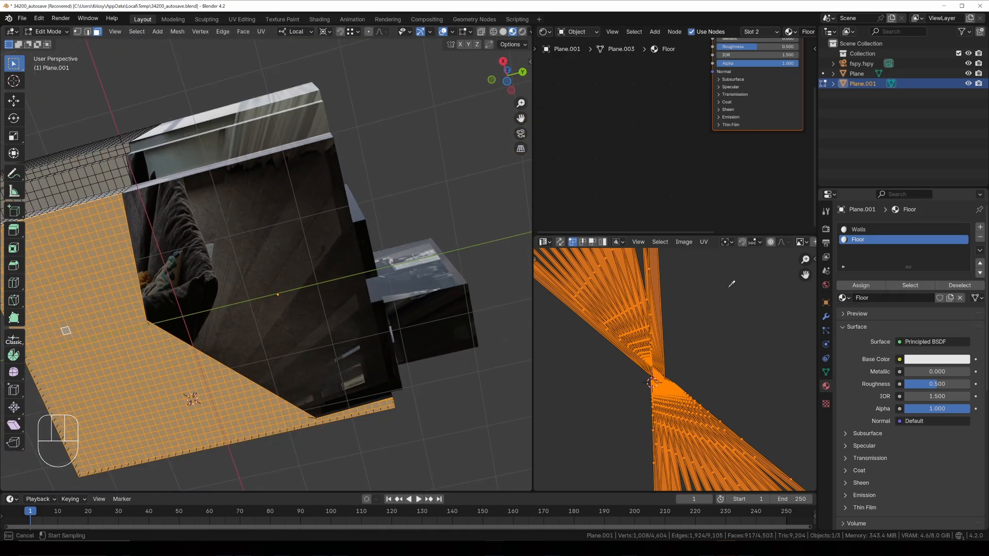
click(277, 216)
- Select both the outer and the photo-projected room pieces and open them together in Edit Mode
scroll(238, 249, down, 2)
middle_drag(255, 247, 262, 289)
click(261, 270)
shift+click(205, 259)
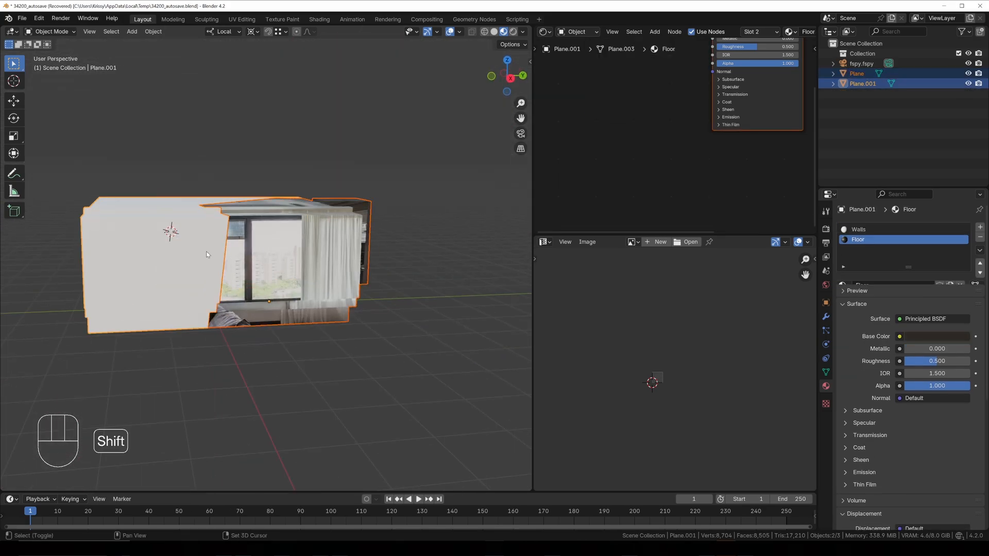
key(Tab)
scroll(240, 251, up, 4)
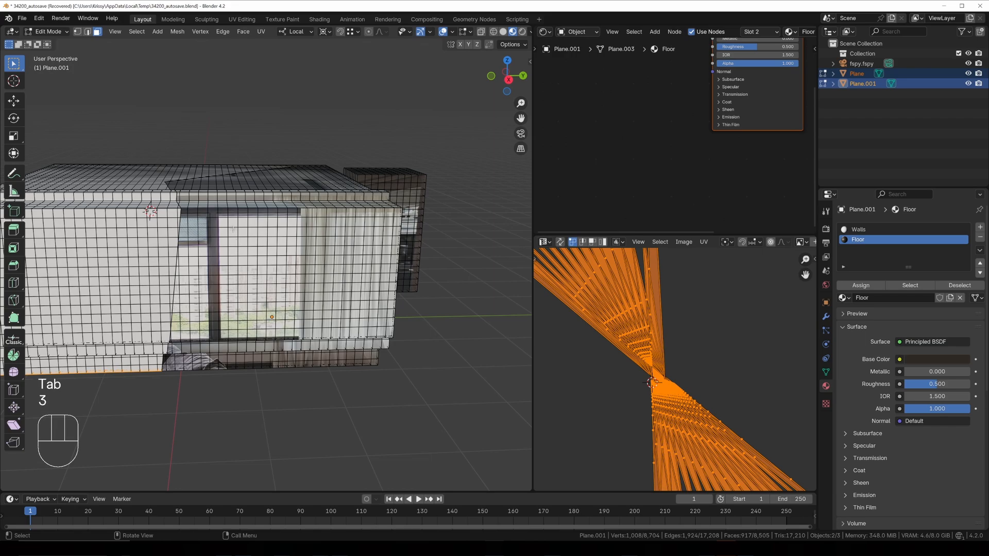
key(c)
drag(238, 238, 233, 232)
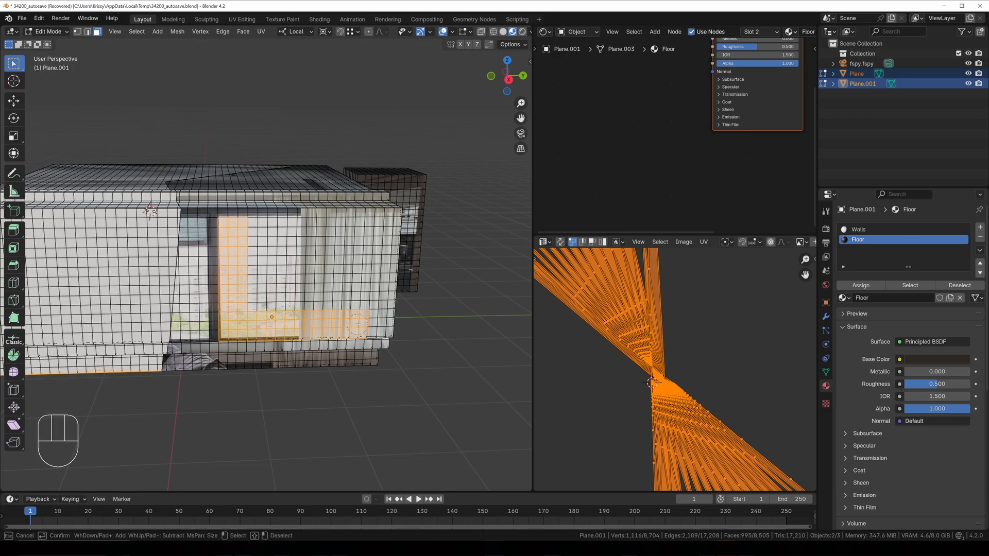
right_click(374, 324)
- Select the horizontal edge loop near the window's base and slide it down to align with the sill
key(2)
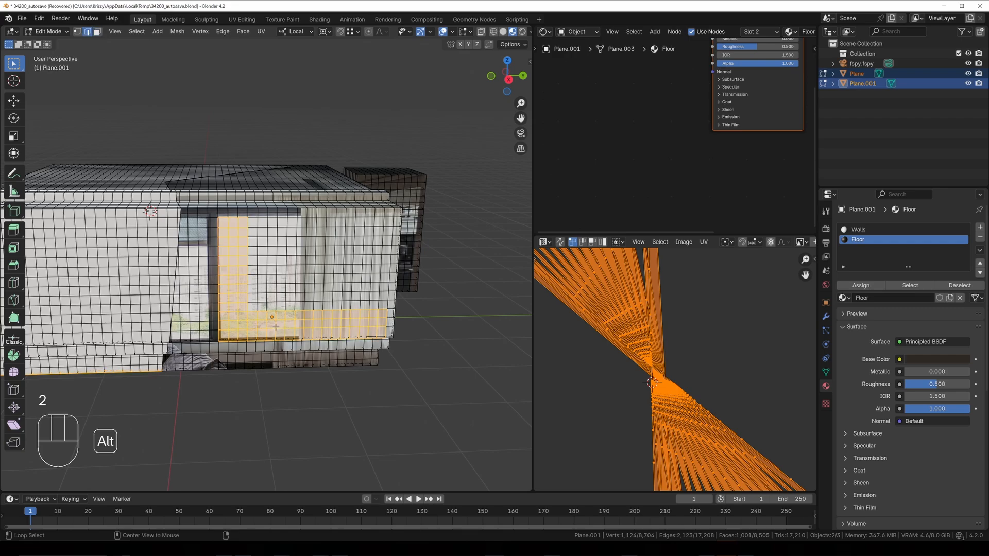
alt+click(275, 326)
middle_drag(270, 329, 251, 301)
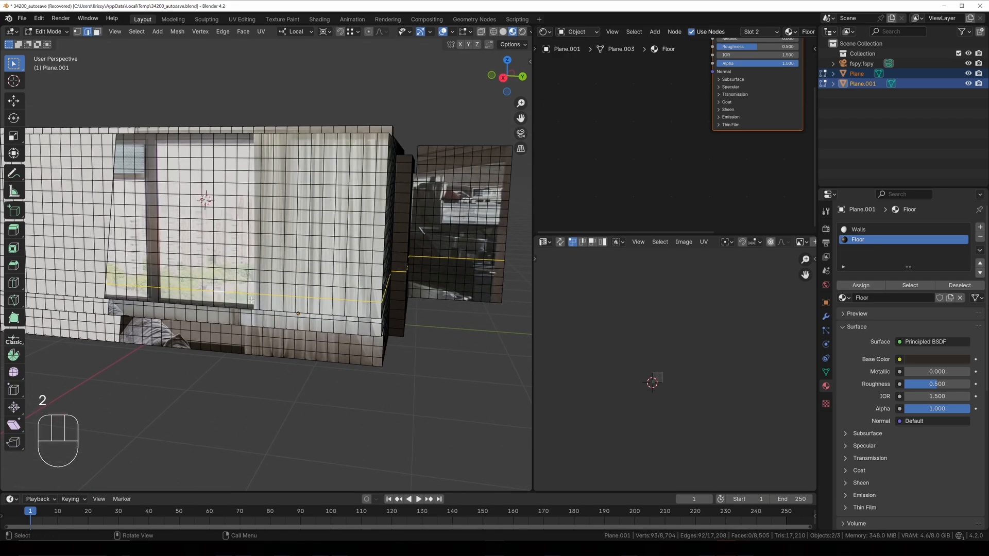
key(g)
key(g)
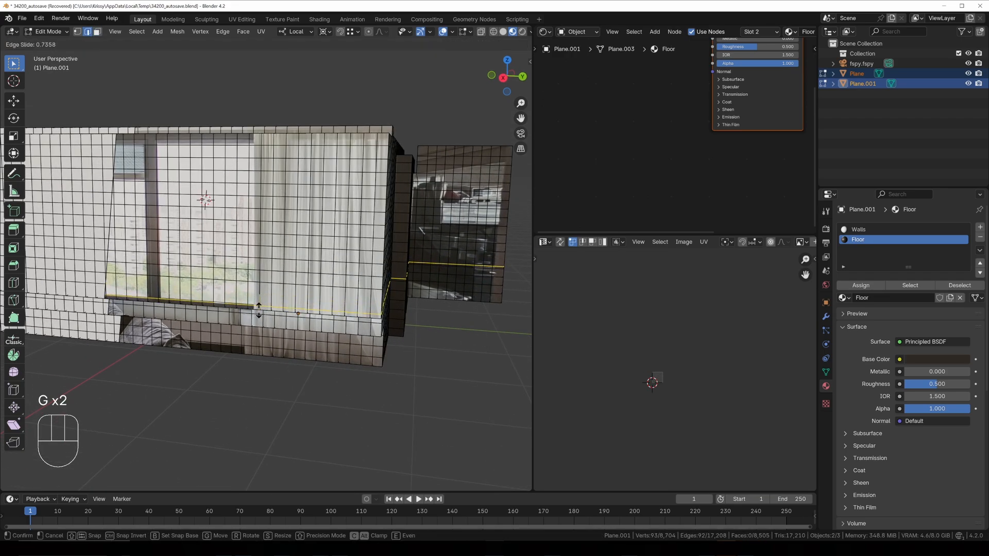
click(284, 287)
- Clear the selection, circle-select the large window pane and adjoining curtain faces in face mode, and delete them
key(3)
middle_drag(284, 287, 242, 268)
key(a)
key(a)
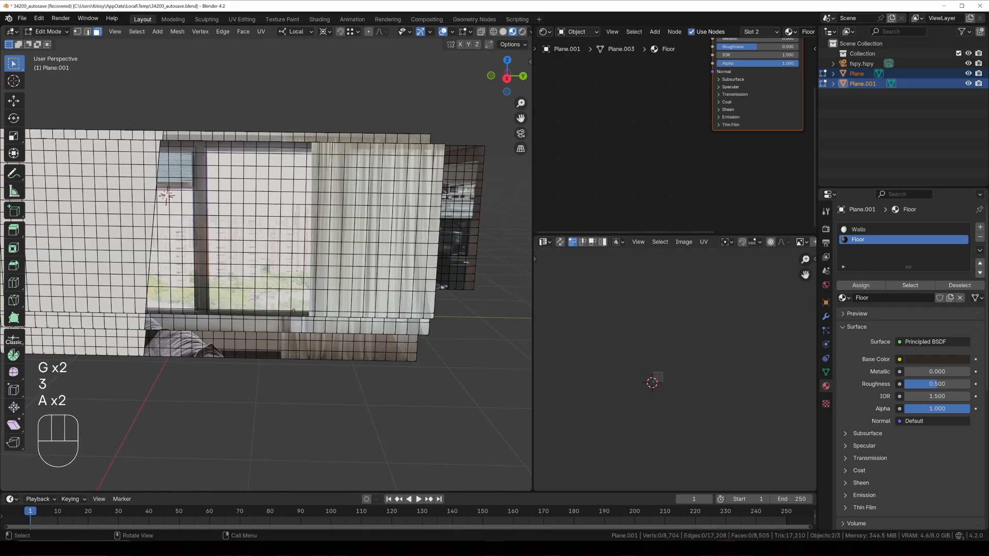
key(c)
drag(225, 301, 223, 236)
drag(220, 168, 311, 171)
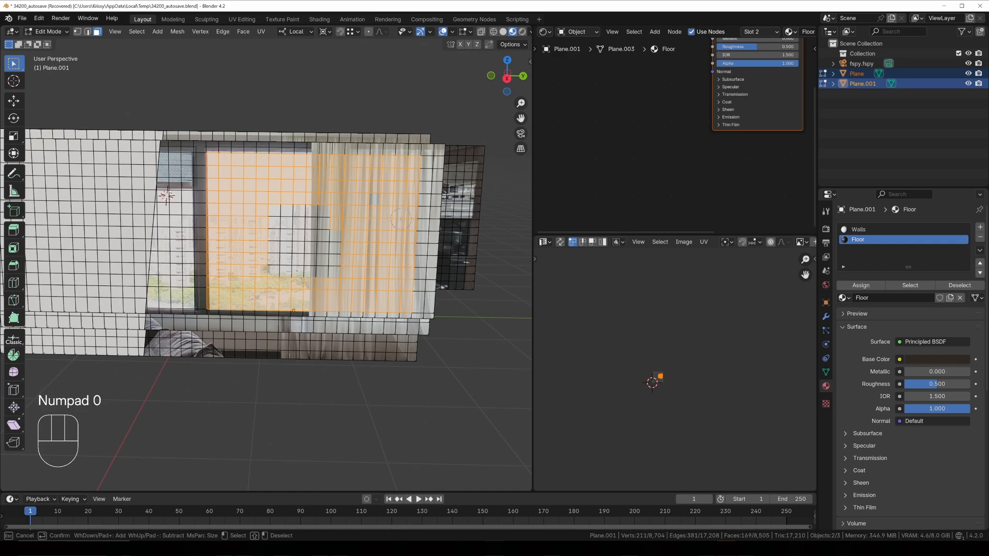
key(c)
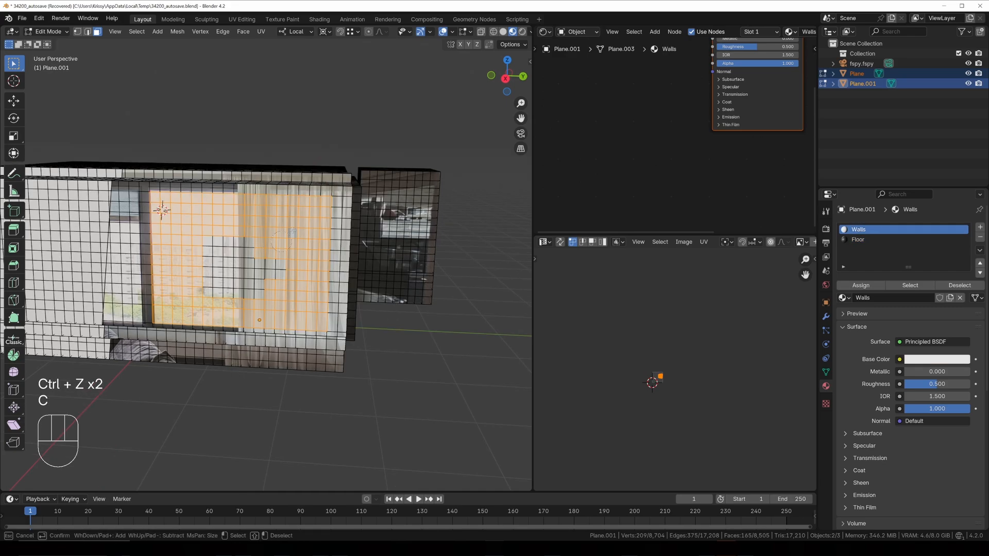
drag(206, 244, 245, 270)
right_click(245, 270)
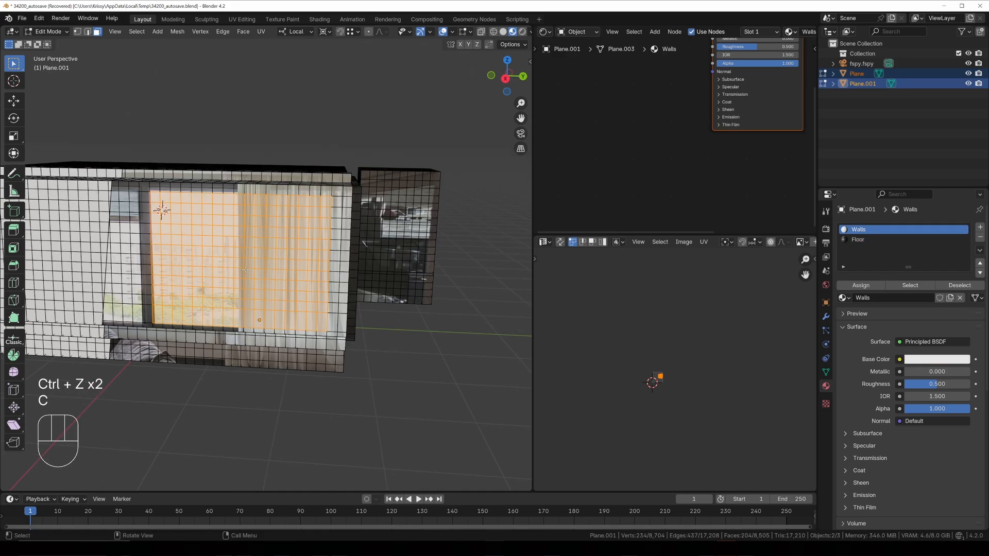
key(x)
click(245, 269)
- Isolate the outer room piece in local view and open its mesh in Edit Mode
middle_drag(337, 248, 316, 244)
click(202, 263)
middle_drag(202, 263, 227, 267)
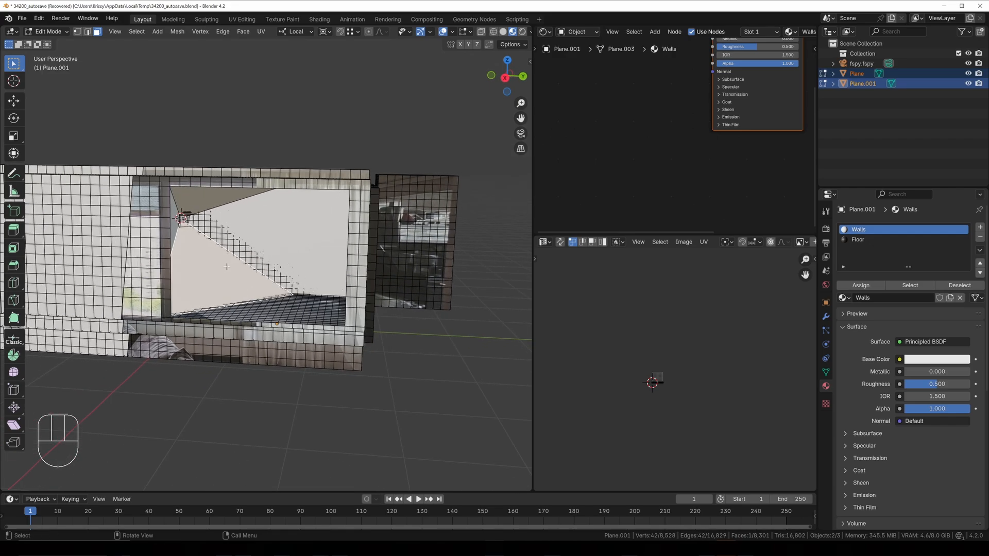
key(ctrl+z)
key(KP_Divide)
key(KP_Divide)
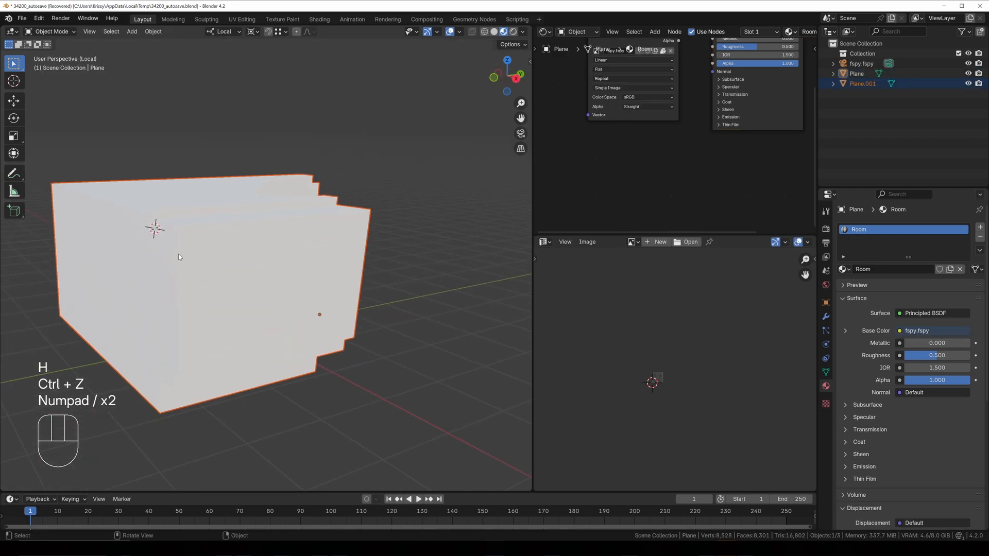
key(Tab)
key(2)
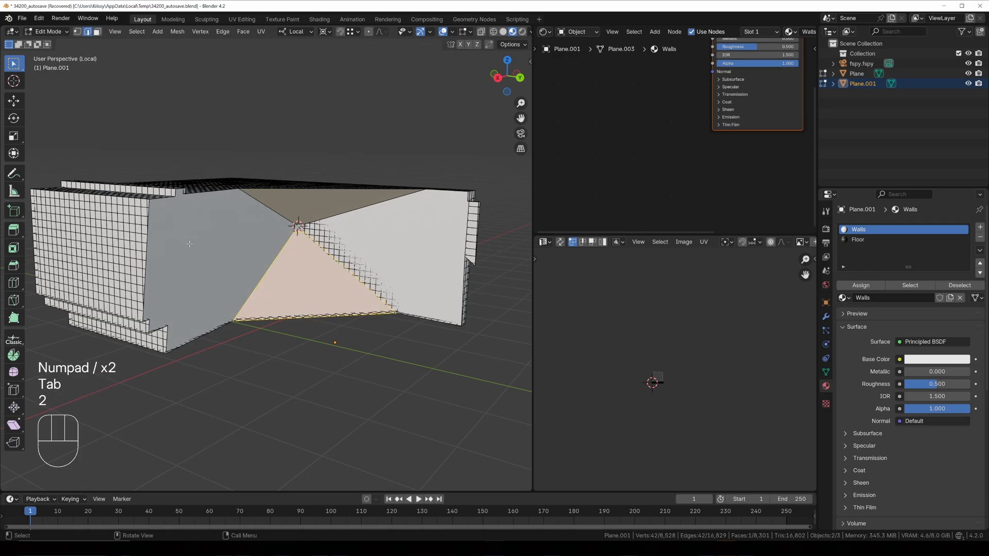
- Delete the large frustum faces closing off the outer room piece, then return to Object Mode and leave local view
key(3)
click(314, 208)
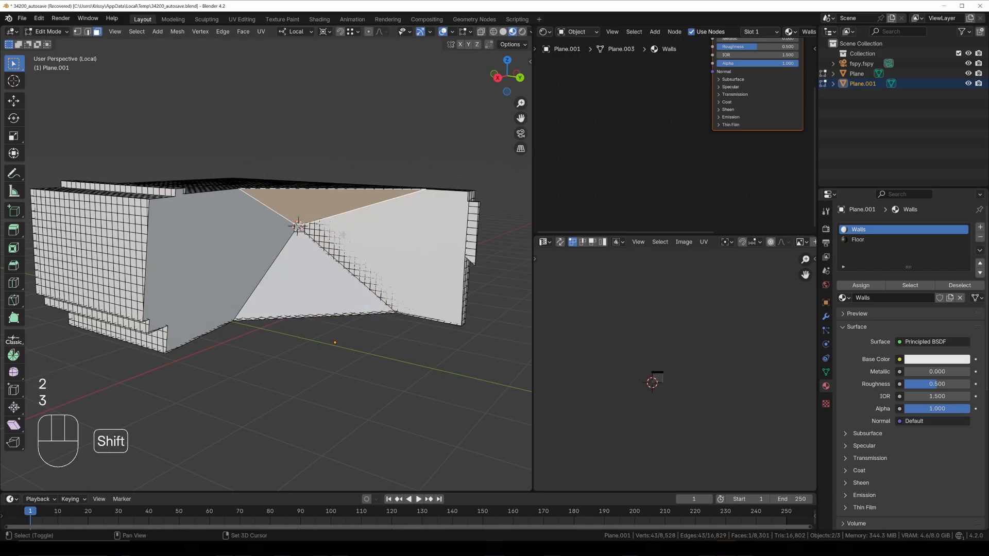
shift+click(346, 233)
shift+click(303, 265)
shift+click(253, 247)
key(x)
click(298, 233)
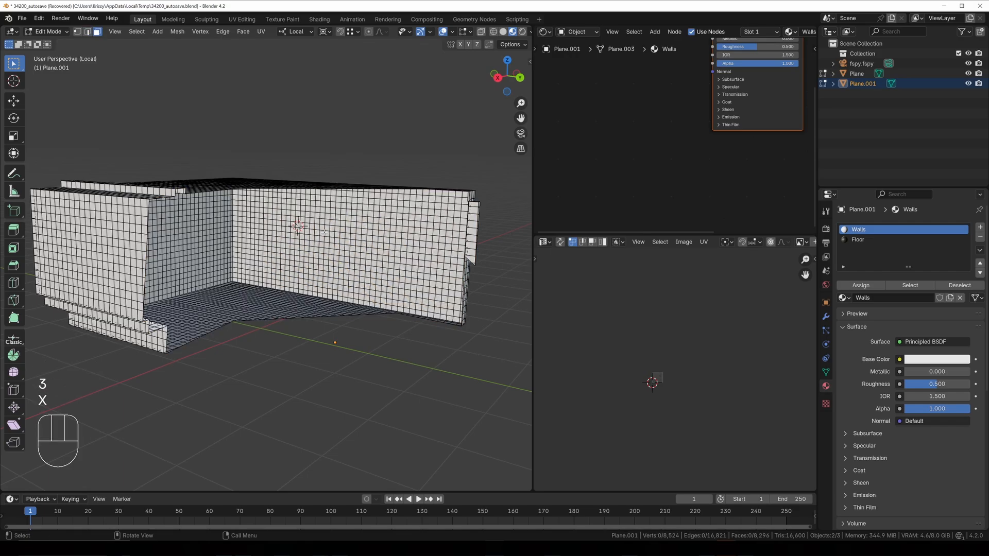
middle_drag(297, 233, 318, 250)
key(Tab)
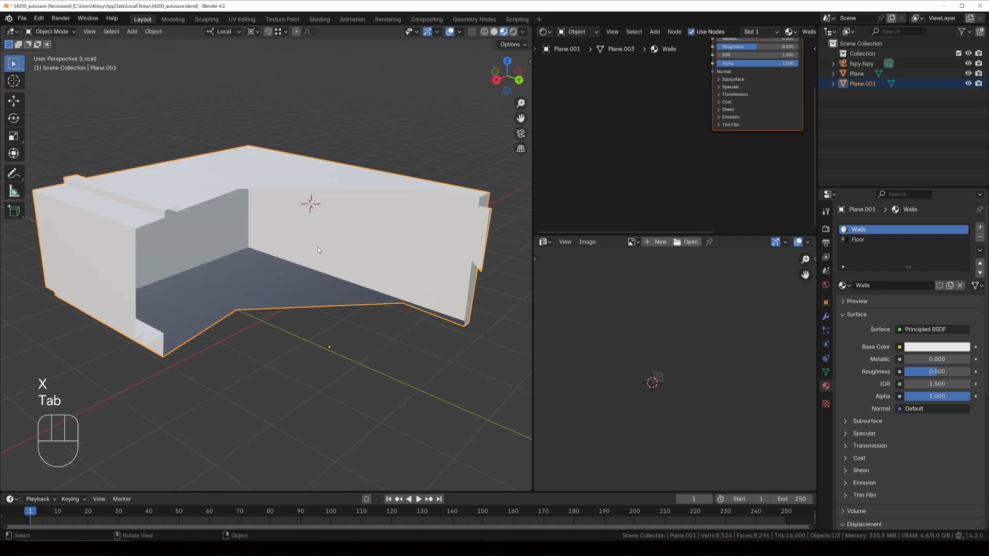
key(KP_Divide)
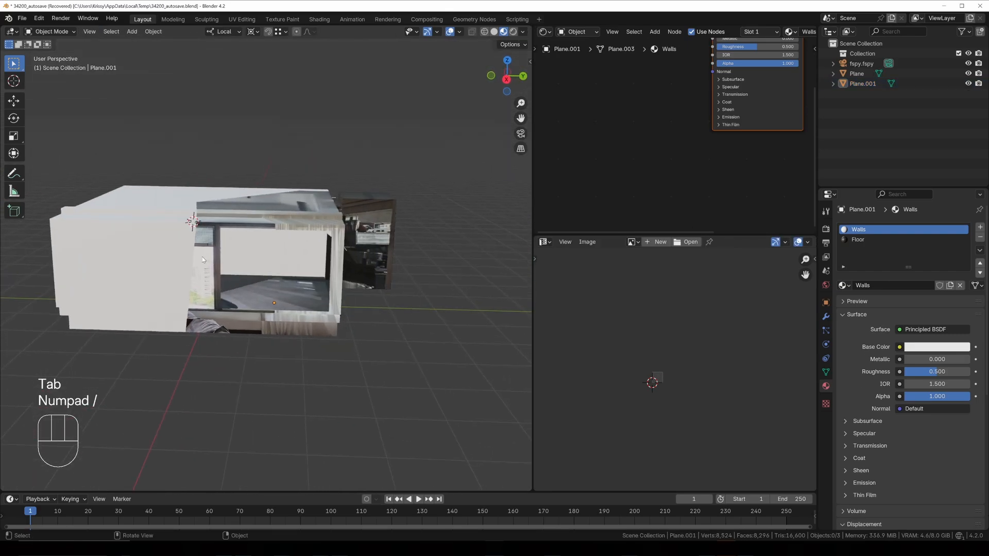
- Reopen both room pieces together in Edit Mode, using face selection with nothing selected
key(Tab)
key(Tab)
shift+click(205, 253)
key(Tab)
scroll(206, 253, up, 4)
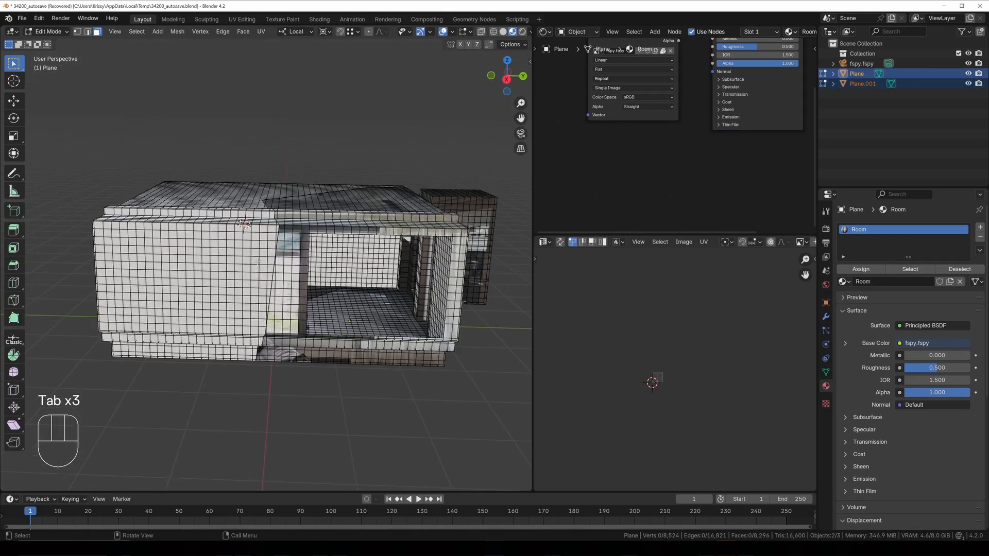
key(3)
key(a)
key(a)
- Select the remaining window faces beyond the vertical mullion and across the blank outer wall with circle and box select, and delete them
key(c)
drag(306, 213, 232, 217)
right_click(232, 217)
key(b)
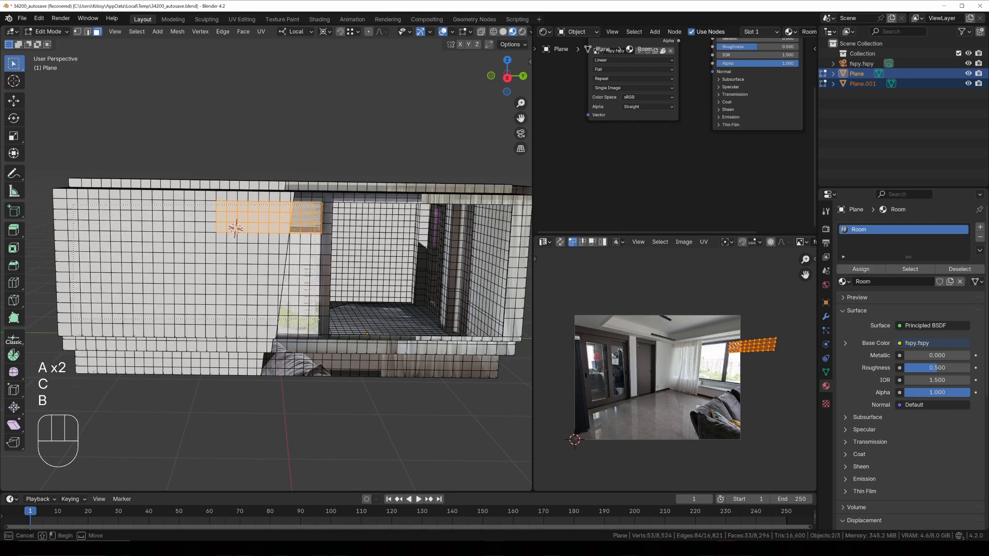
drag(320, 336, 320, 337)
key(x)
click(309, 282)
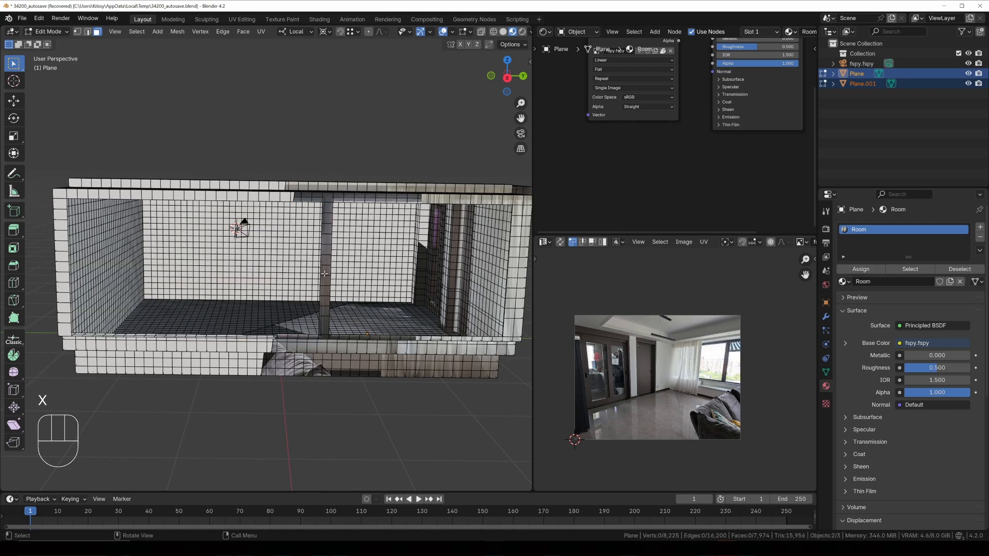
- Clear the selection and circle-select the glass pane faces on the back of the projecting door recess
middle_drag(309, 283, 263, 280)
shift+middle_drag(412, 301, 330, 289)
middle_drag(330, 288, 258, 253)
key(a)
key(a)
key(c)
mouse_move(253, 240)
mouse_down()
mouse_move(286, 240)
mouse_move(247, 286)
mouse_move(248, 330)
mouse_move(264, 331)
mouse_move(287, 262)
mouse_up()
middle_drag(320, 232, 322, 252)
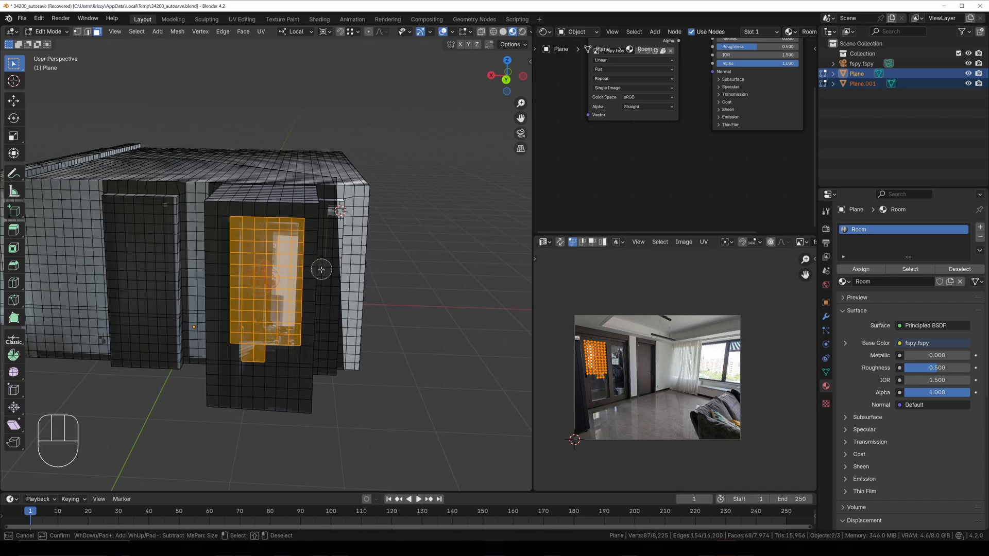
middle_drag(261, 367, 242, 363)
key(Escape)
key(x)
click(318, 337)
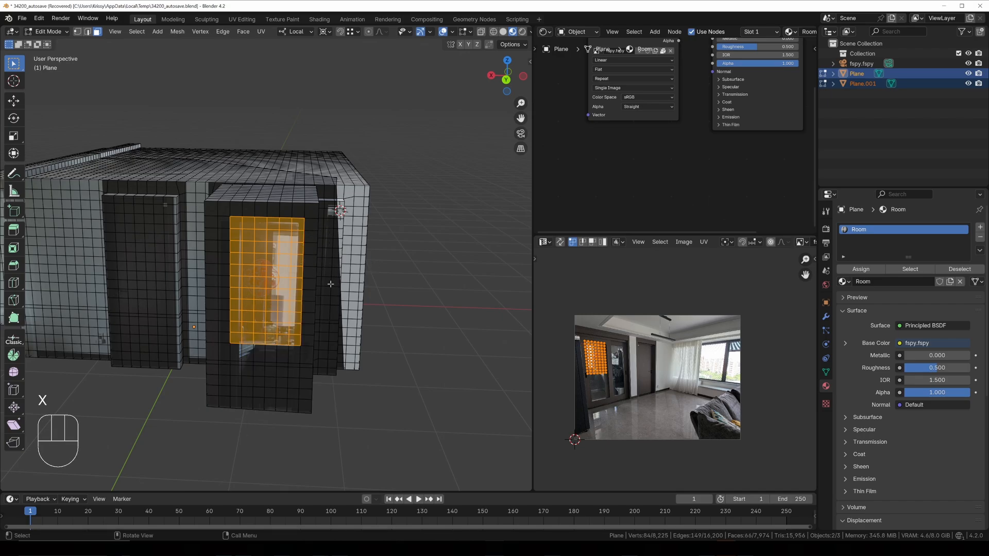
- From the camera view in wireframe, remove the frame faces from the selection with circle select and delete the remaining door glass faces
key(KP_0)
key(z)
click(225, 259)
shift+middle_drag(222, 257, 464, 237)
shift+middle_drag(165, 92, 289, 190)
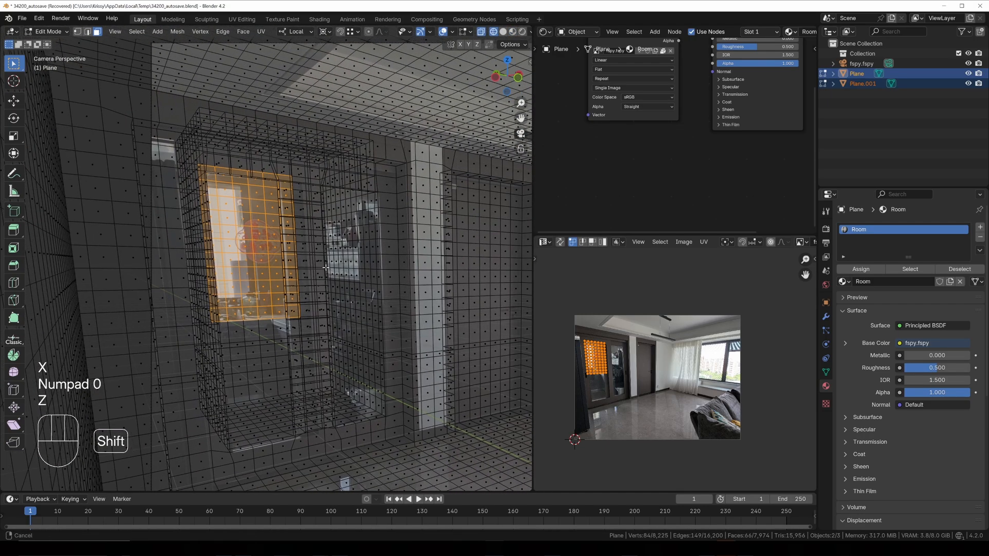
scroll(288, 187, up, 2)
key(c)
shift+drag(276, 169, 293, 332)
key(c)
shift+drag(263, 364, 151, 375)
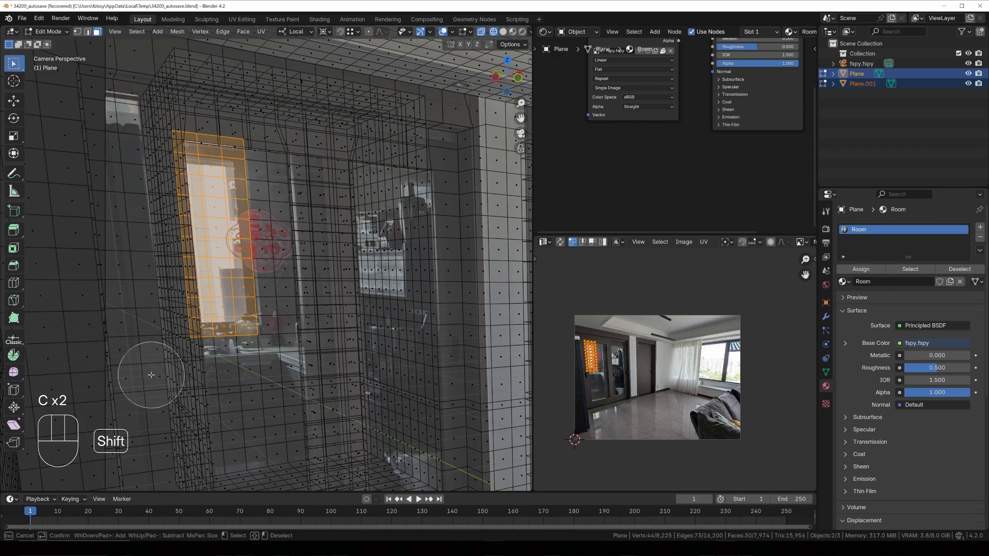
right_click(152, 376)
key(c)
right_click(254, 127)
key(x)
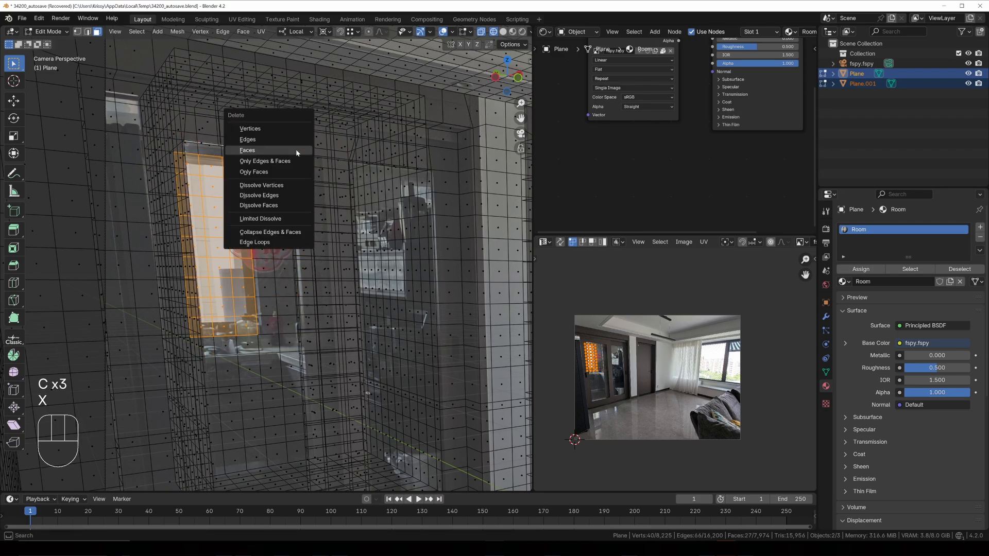
click(300, 148)
- Return to Object Mode and preview the whole room through the camera in Rendered shading
key(z)
click(350, 160)
scroll(351, 208, down, 5)
shift+middle_drag(350, 208, 173, 186)
scroll(322, 317, down, 1)
key(Tab)
click(321, 317)
key(z)
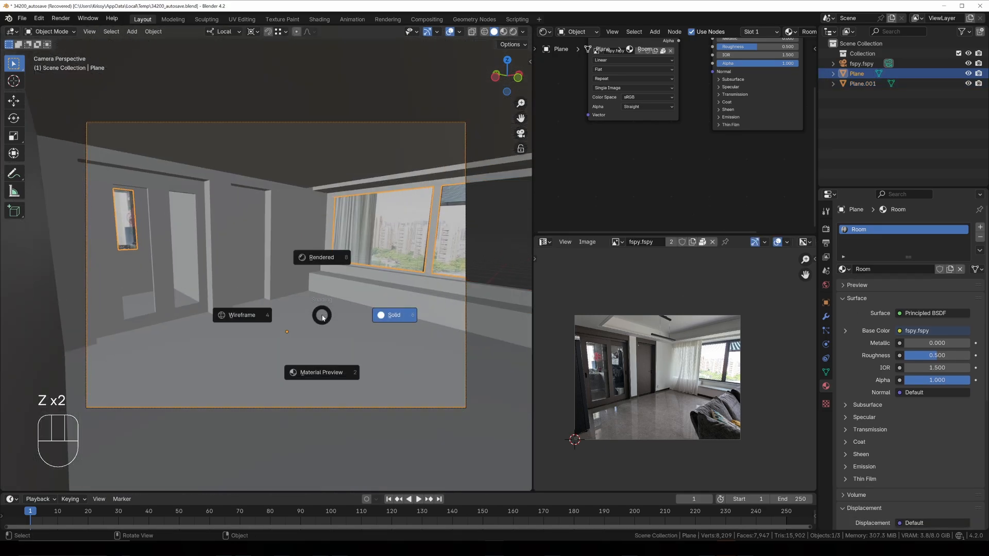
click(326, 271)
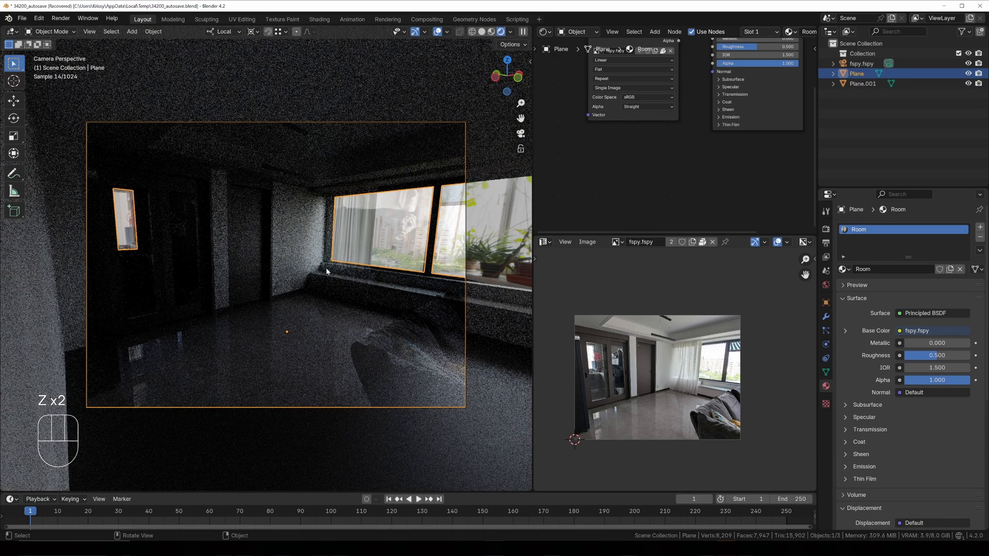
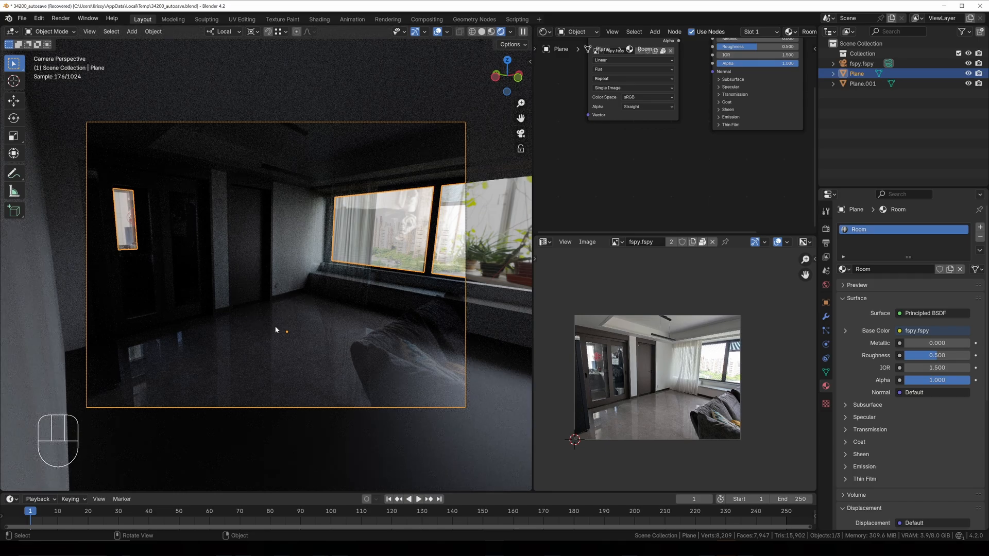
- Return to Solid shading in the camera view and make the photo-projected room a Shadow Catcher in its object visibility settings
key(z)
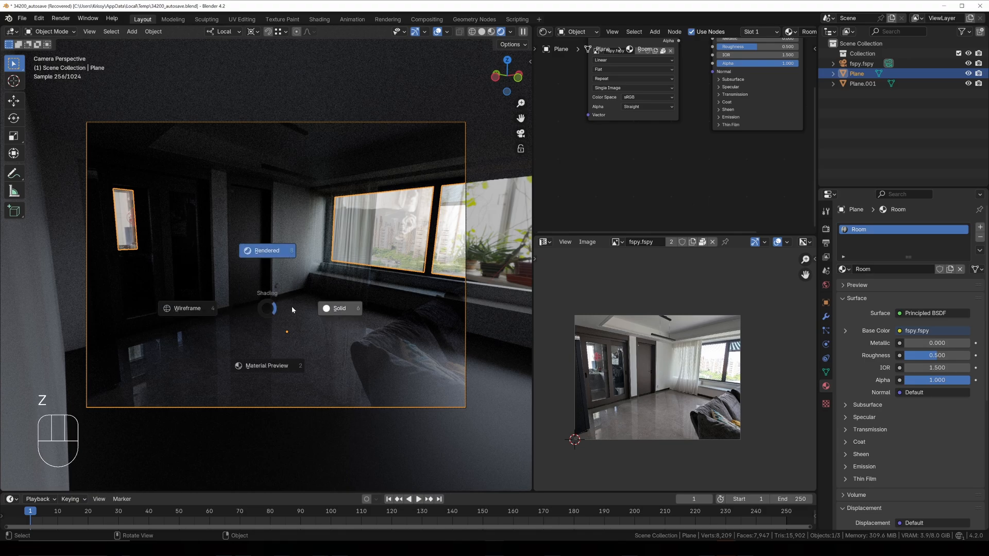
click(292, 304)
mouse_move(287, 298)
middle_down()
mouse_move(354, 298)
mouse_move(292, 302)
mouse_move(301, 297)
middle_up()
key(KP_0)
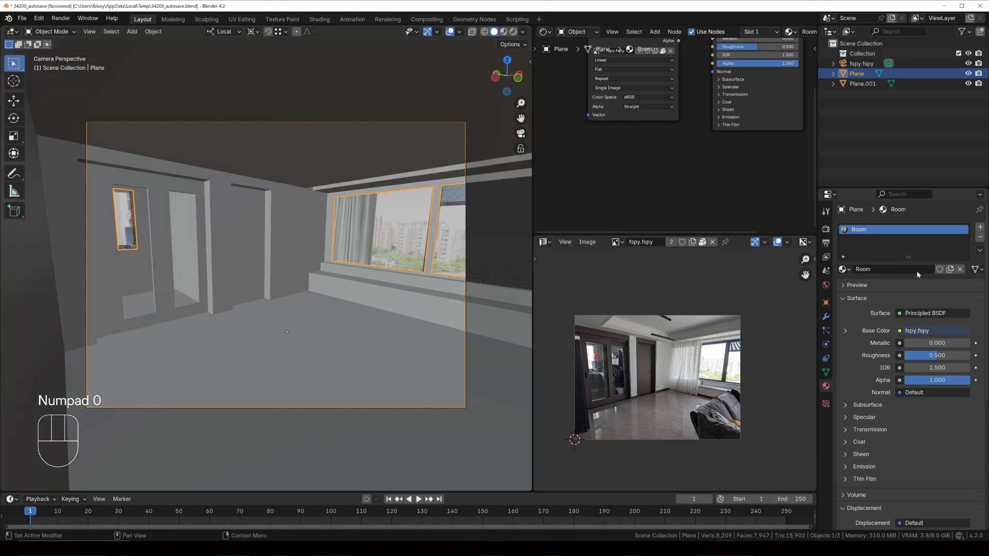
click(825, 303)
scroll(870, 449, down, 8)
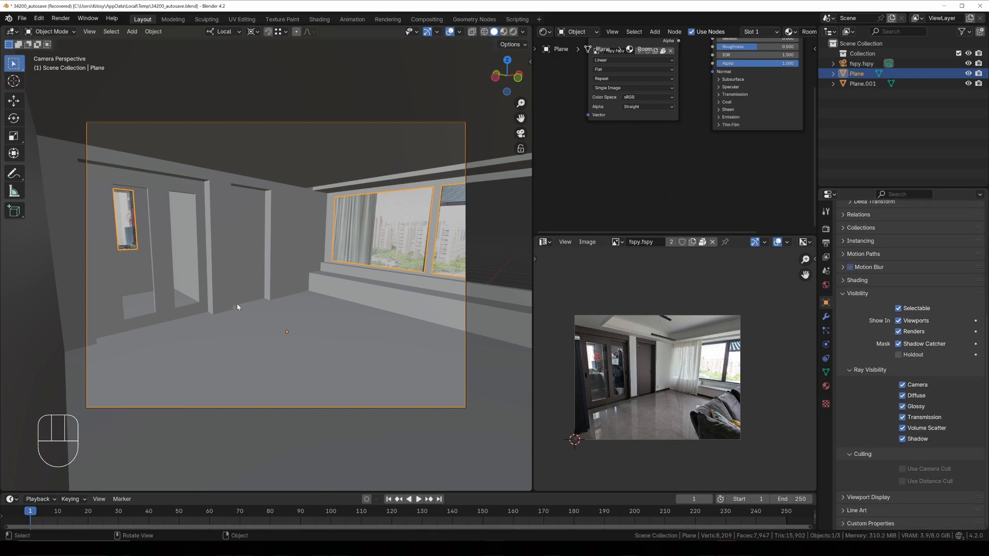
- Add a cube on the room floor, scale it to 0.219 and raise it about 0.76 m along Z
key(shift+a)
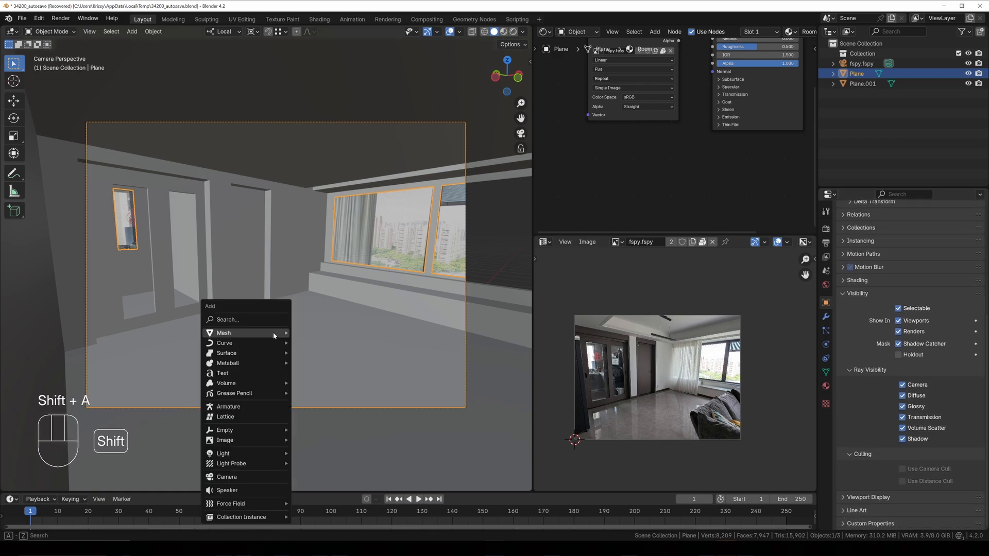
mouse_move(278, 333)
click(335, 132)
key(s)
click(296, 350)
key(g)
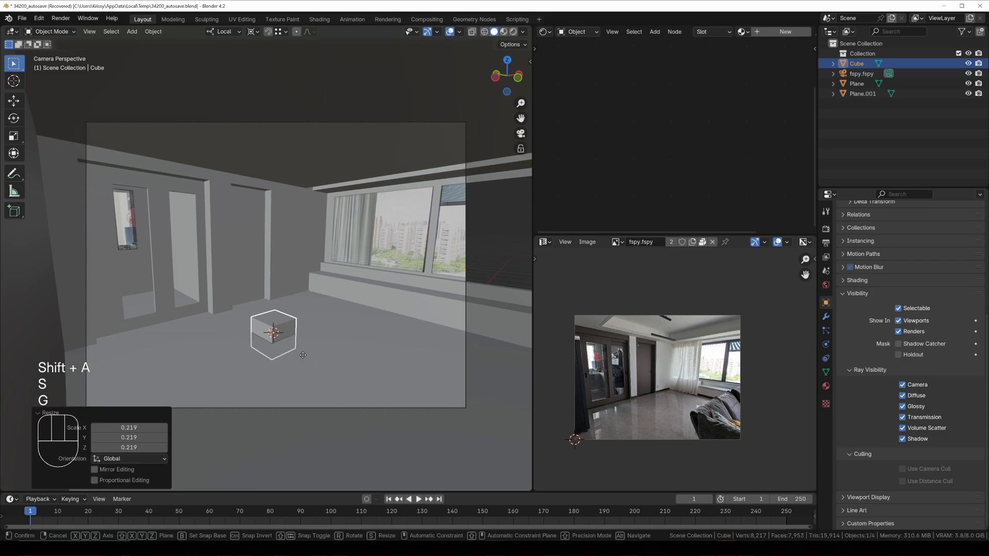
key(z)
click(301, 301)
- Change the transform pivot point so the cube scales about its own centre, and stretch it by 3.183 in Z
key(s)
key(z)
right_click(325, 400)
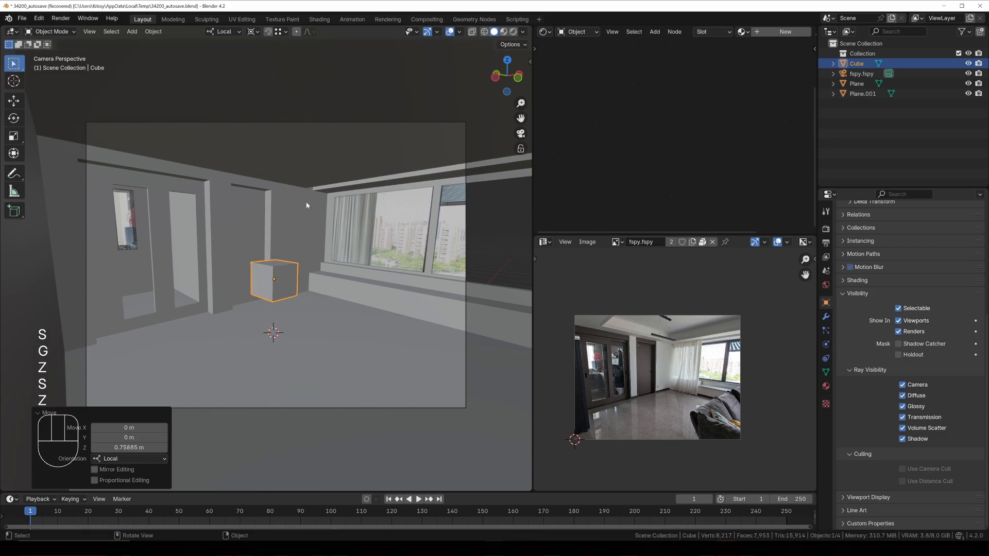
click(254, 32)
click(269, 88)
key(s)
key(z)
click(309, 366)
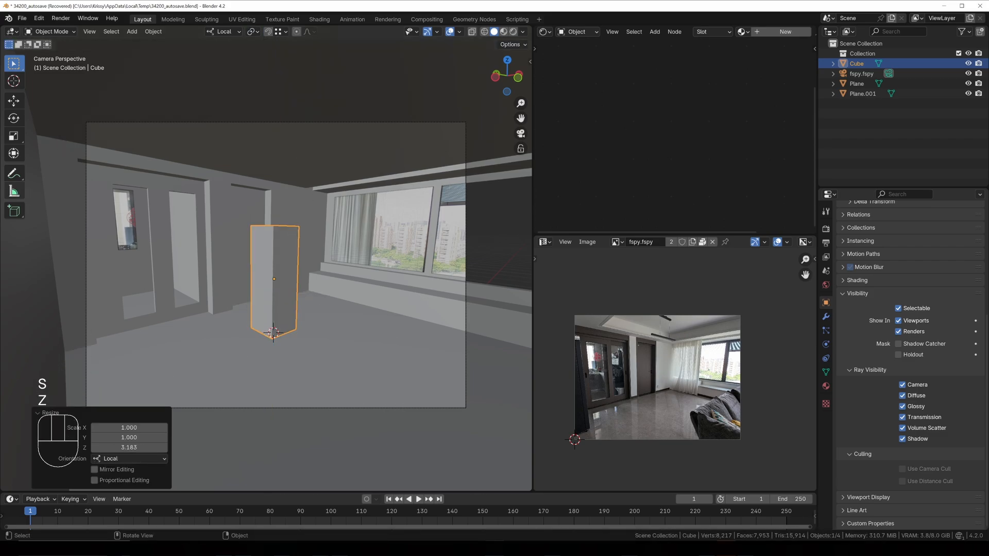
- Check the cube against the shadow-catching room in Rendered shading, then return to Solid shading with the room selected
key(z)
click(277, 227)
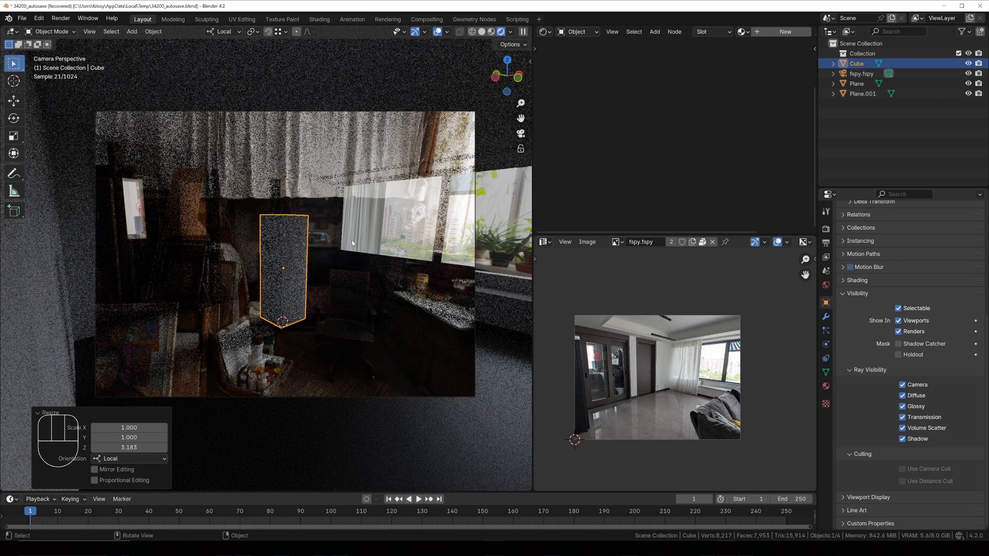
key(z)
click(335, 208)
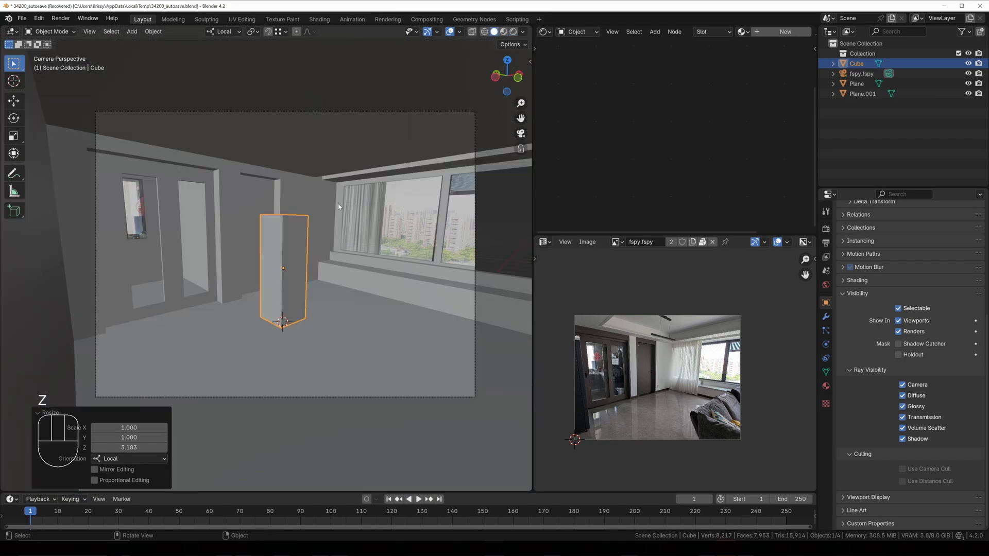
click(339, 206)
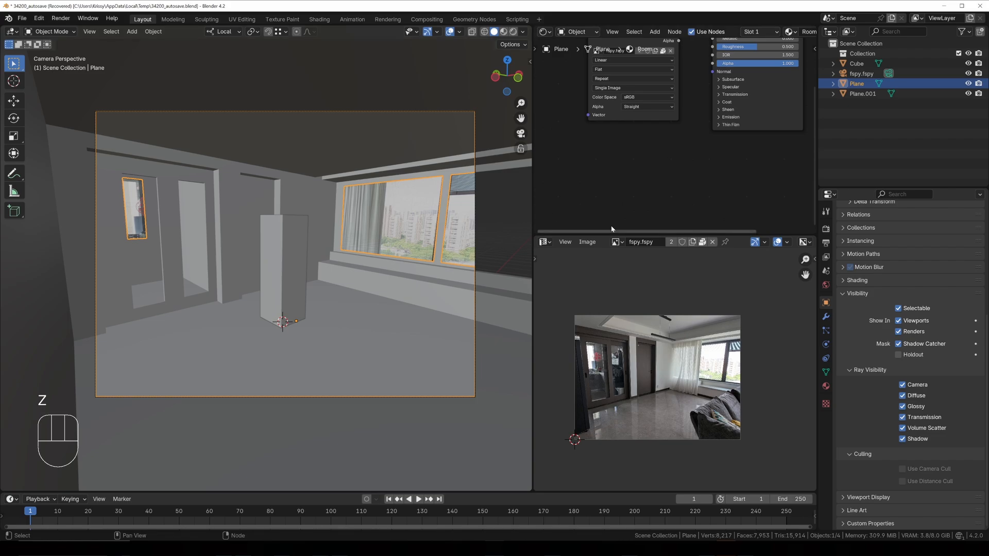
key(z)
click(343, 188)
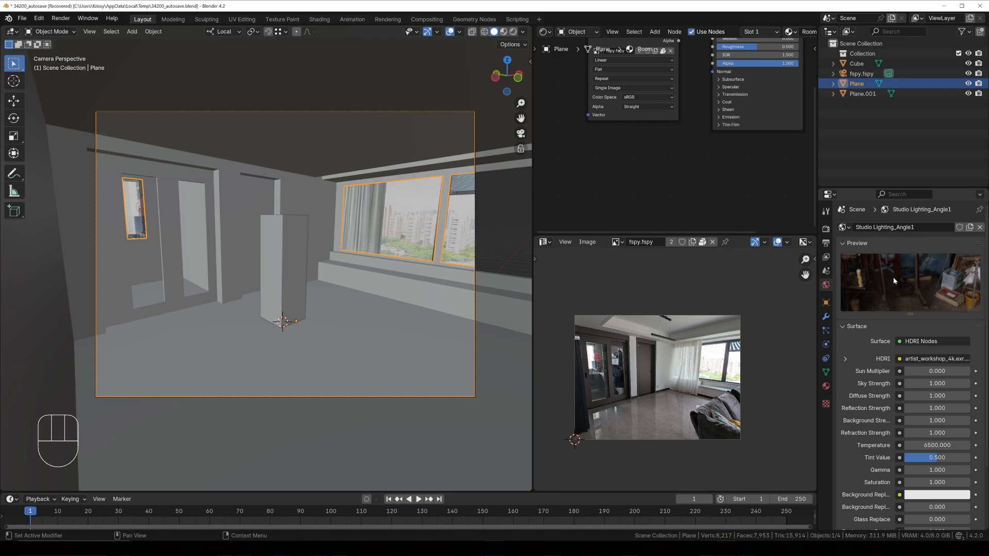
- Replace the Studio Lighting_Angle1 world with a plain new World and show its nodes in a Shader Editor in place of the UV Editor
click(978, 228)
click(911, 227)
click(543, 241)
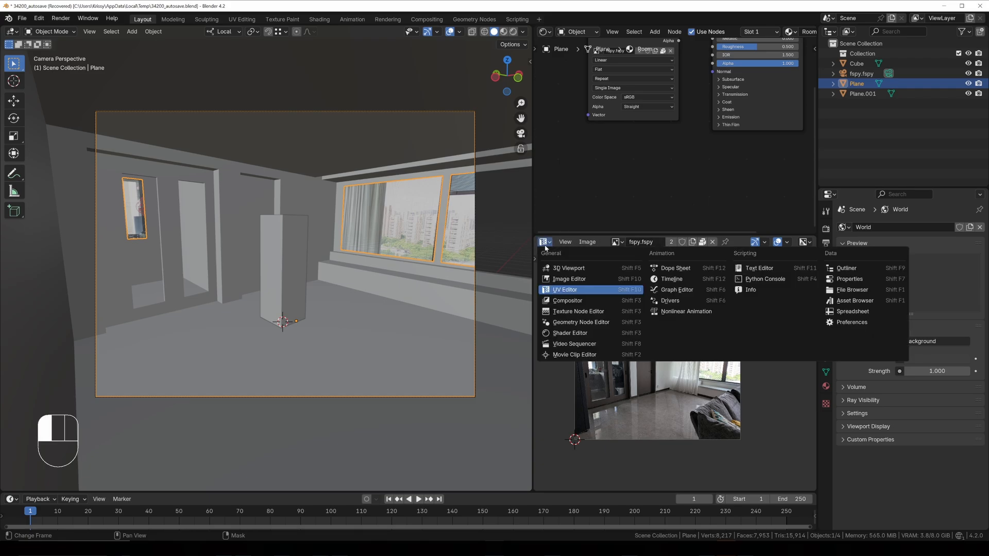
click(569, 333)
click(619, 295)
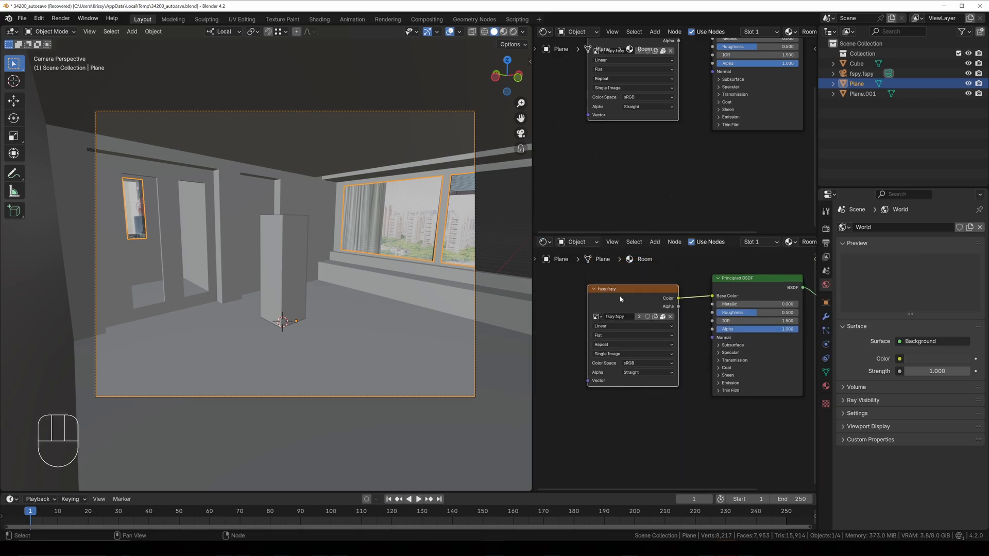
middle_drag(622, 294, 577, 317)
click(577, 242)
click(572, 267)
- Add an Image Texture node before the Background node in the World node tree
key(shift+a)
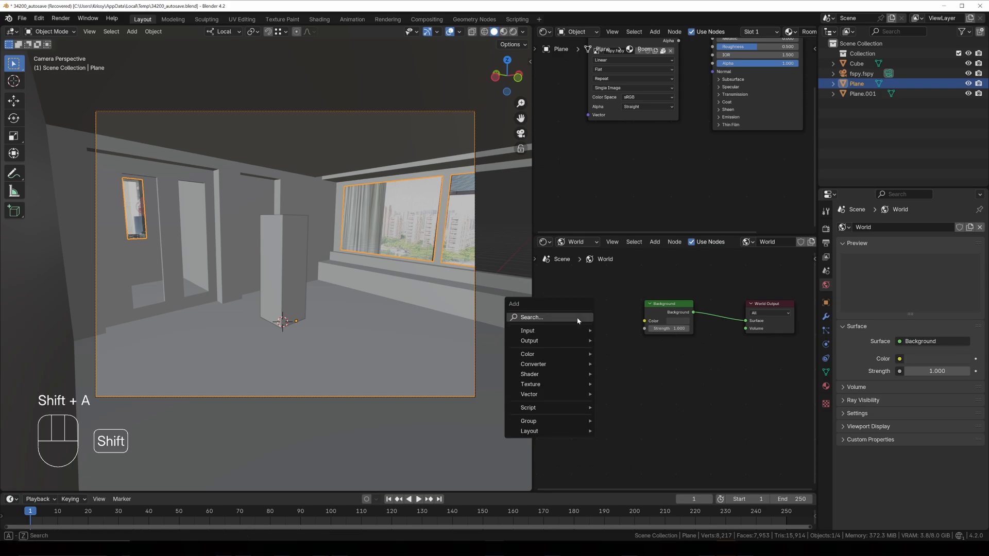
text(image)
key(Return)
click(577, 289)
scroll(579, 304, left, 5)
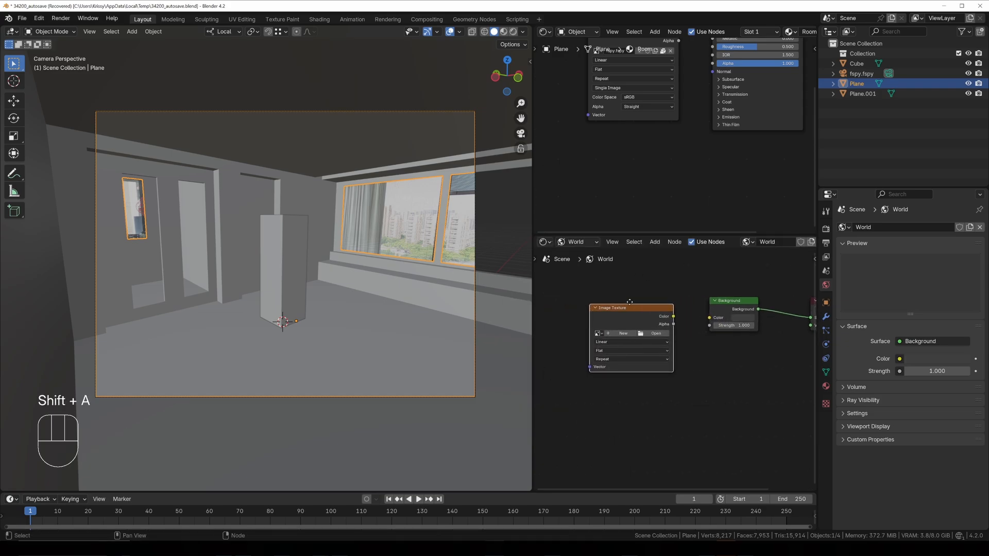
- Add a Texture Coordinate node and place it ahead of the Image Texture node, leaving room between them
key(shift+a)
text(texure)
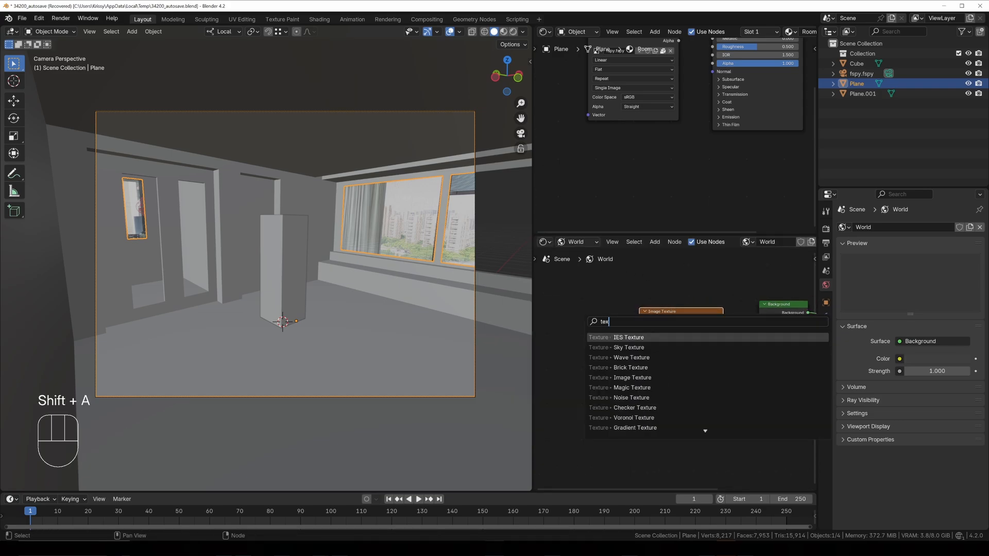
key(BackSpace)
key(BackSpace)
key(BackSpace)
text(ture coor)
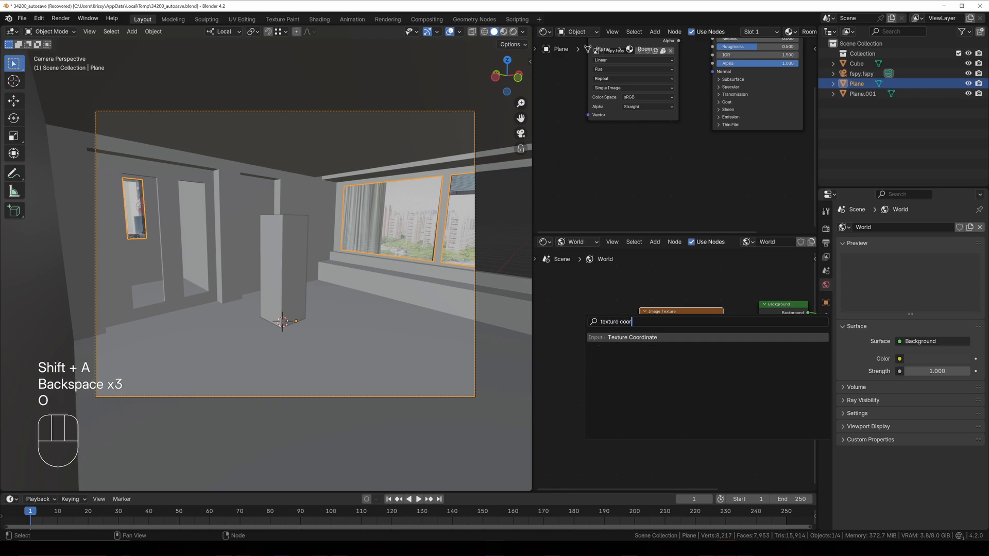
key(Return)
click(542, 321)
key(g)
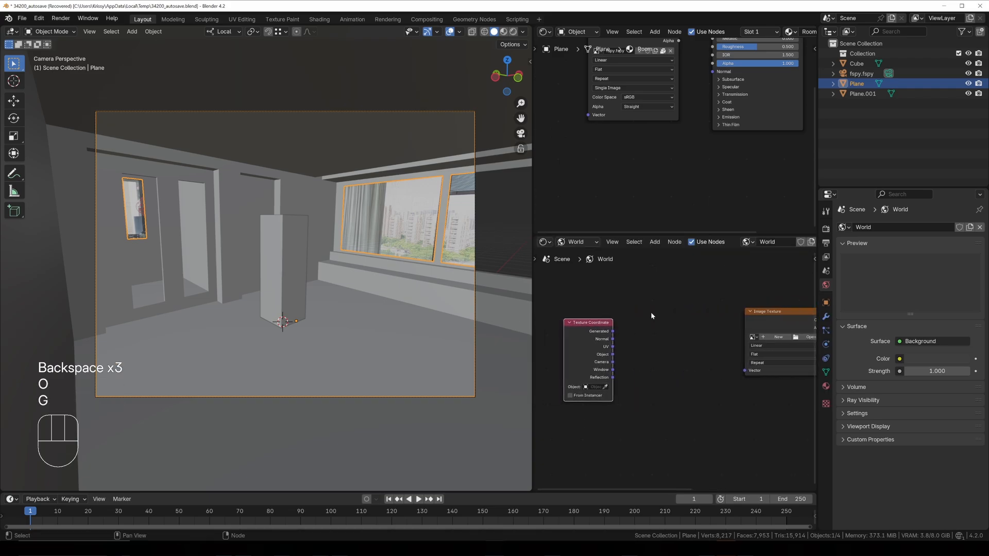
click(650, 311)
- Add a Mapping node after the Texture Coordinate node and link the Window output to its Vector input
key(shift+a)
text(mapp)
key(Return)
click(659, 316)
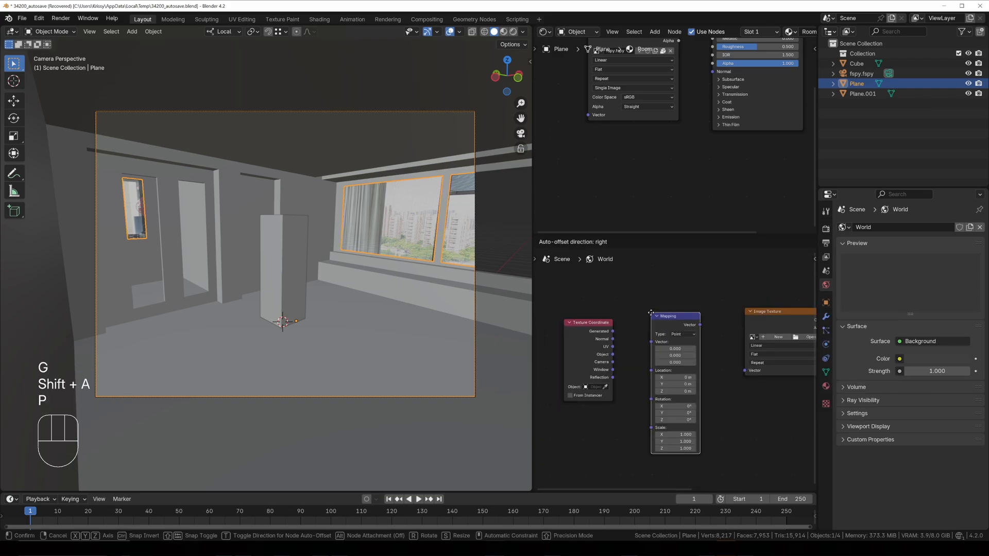
drag(613, 370, 651, 342)
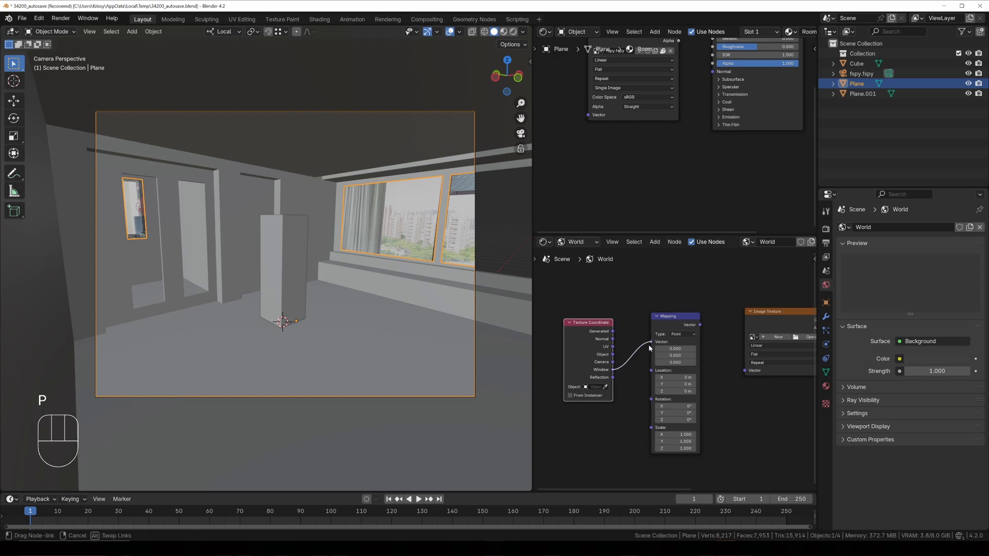
- Load fspy.fspy into the world's Image Texture node and wire it between the Mapping vector and the Background color
middle_drag(701, 327, 657, 314)
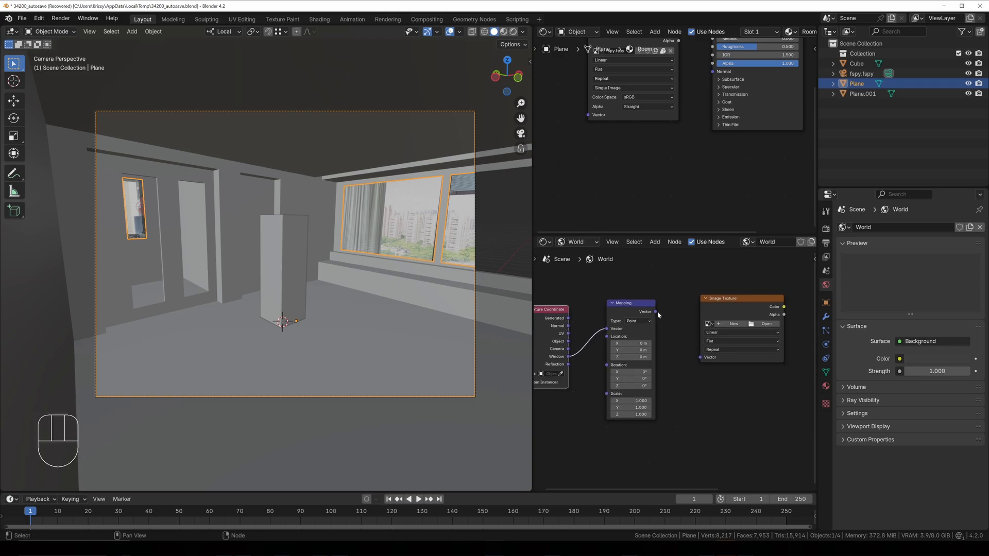
click(710, 324)
click(721, 348)
middle_drag(760, 322, 636, 311)
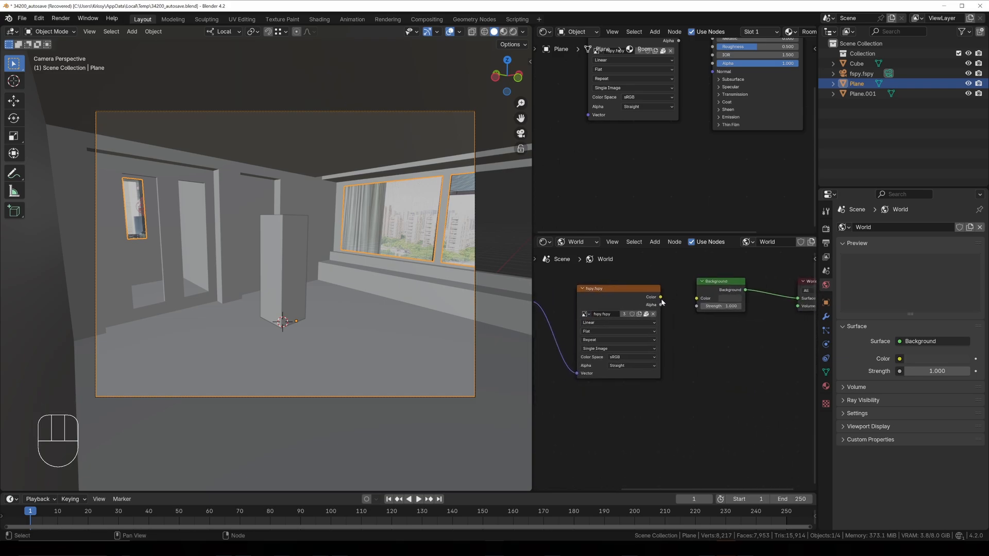
- Preview the scene in Rendered shading with nothing selected, comparing it with the world image briefly disconnected from the Background color
key(z)
click(471, 293)
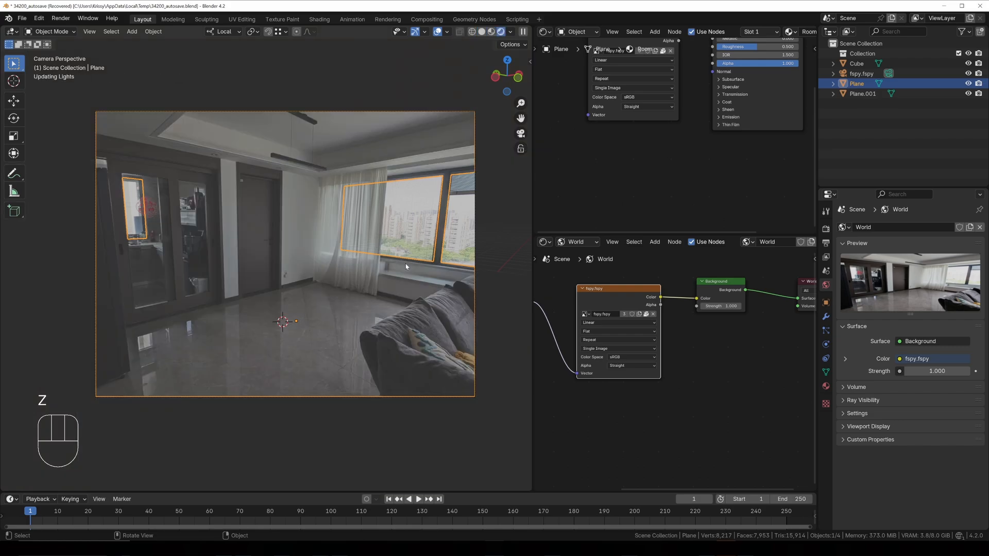
key(alt+a)
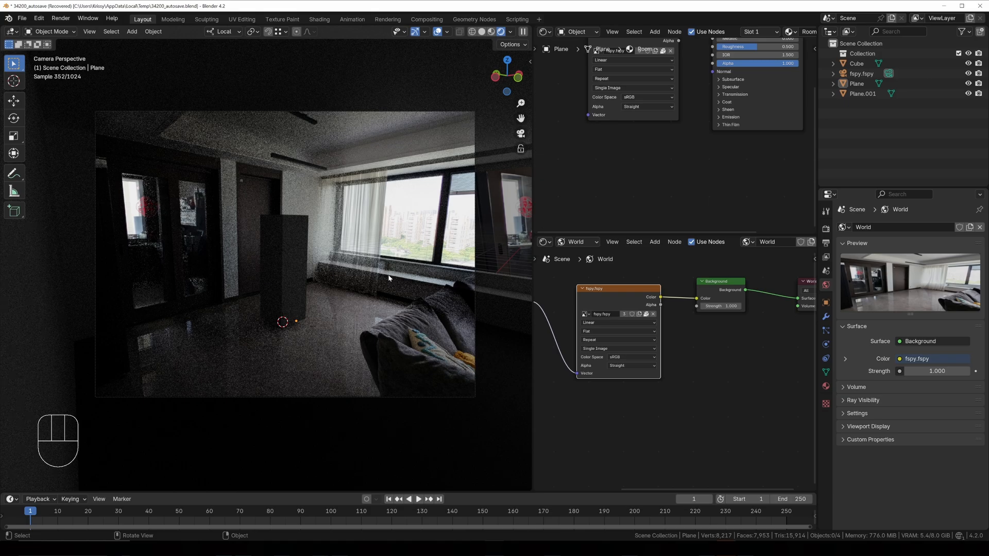
drag(695, 299, 678, 281)
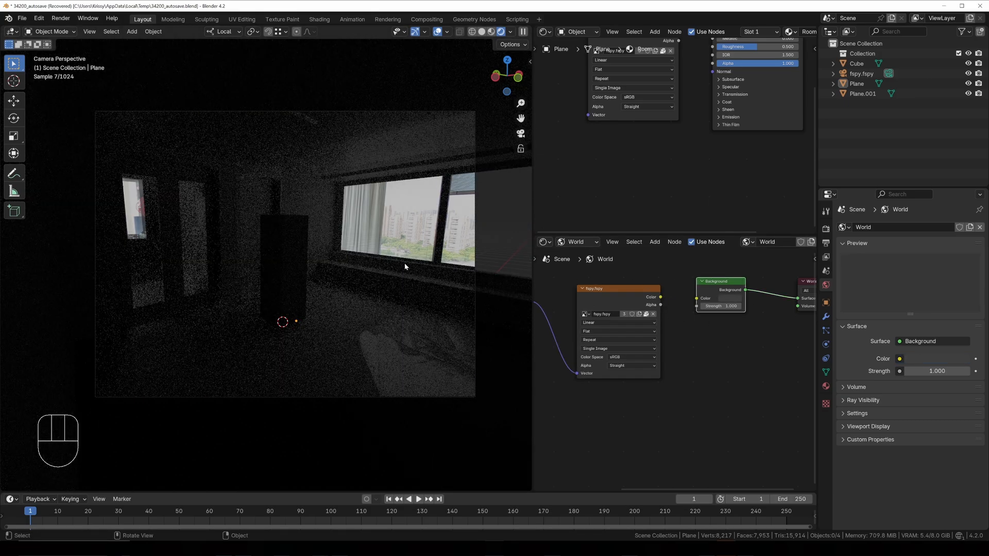
key(ctrl+z)
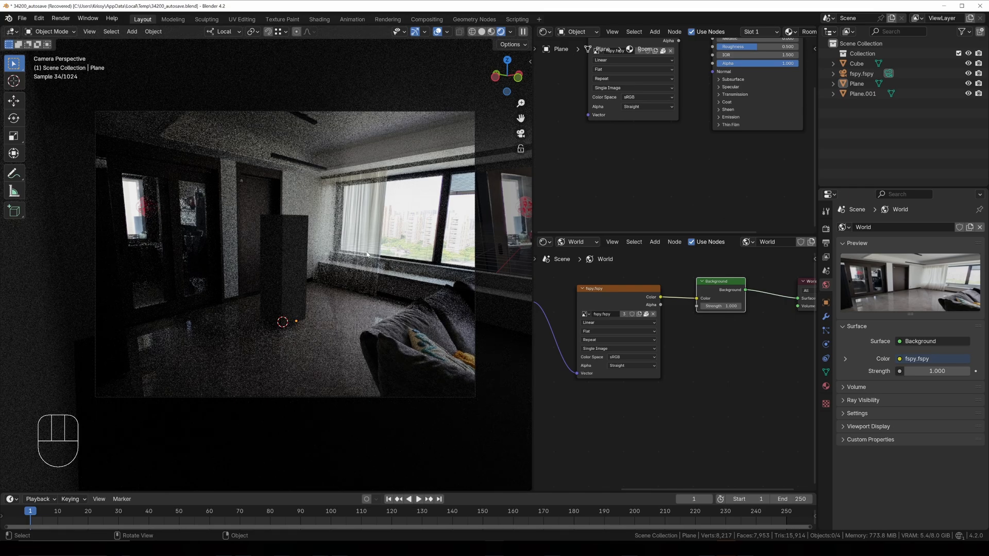
- In the room's Edit Mode, edge-select the loop around the window opening and snap the 3D cursor to it
key(z)
click(438, 223)
key(Tab)
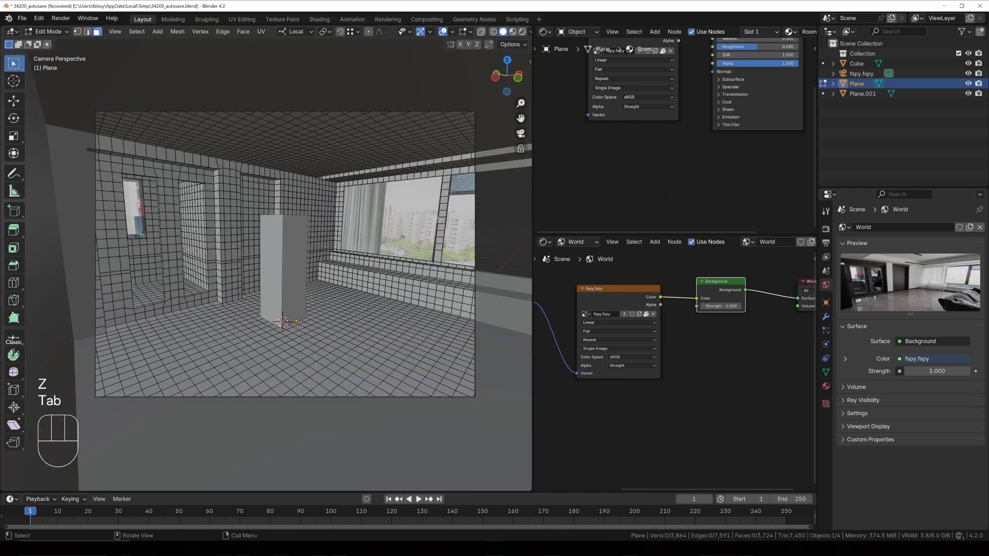
middle_drag(438, 222, 395, 268)
key(Tab)
key(Tab)
key(2)
alt+click(395, 269)
key(shift+s)
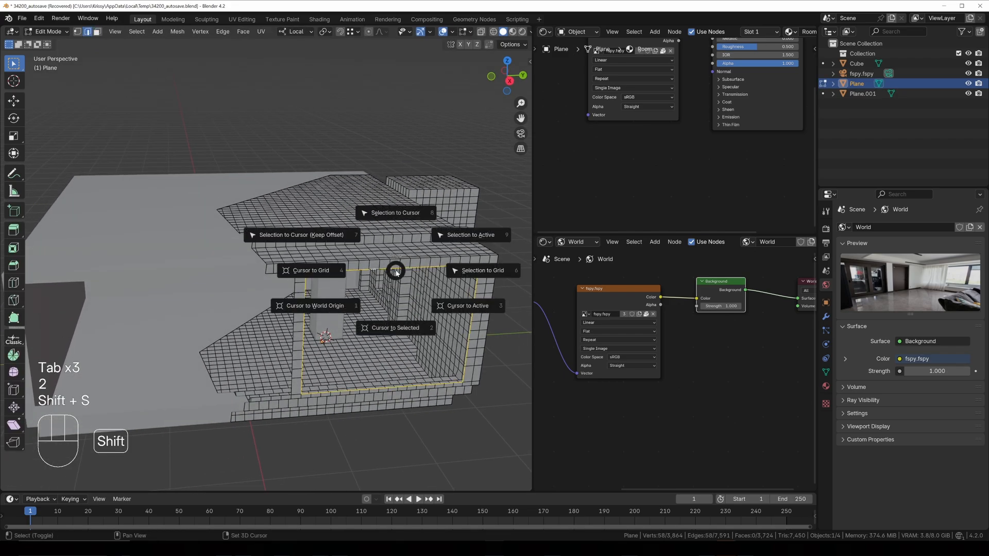
click(395, 327)
- Leave the room's Edit Mode, add an area light at the 3D cursor in the window opening, and scale it up about 1.96 times
key(Tab)
key(shift+a)
mouse_move(359, 274)
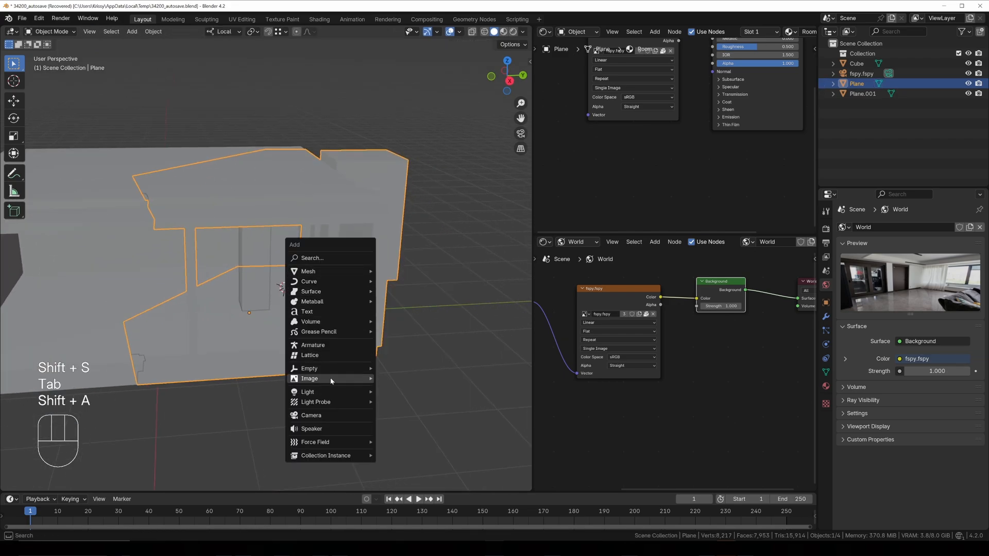
mouse_move(329, 392)
click(407, 423)
middle_drag(353, 332, 393, 353)
key(s)
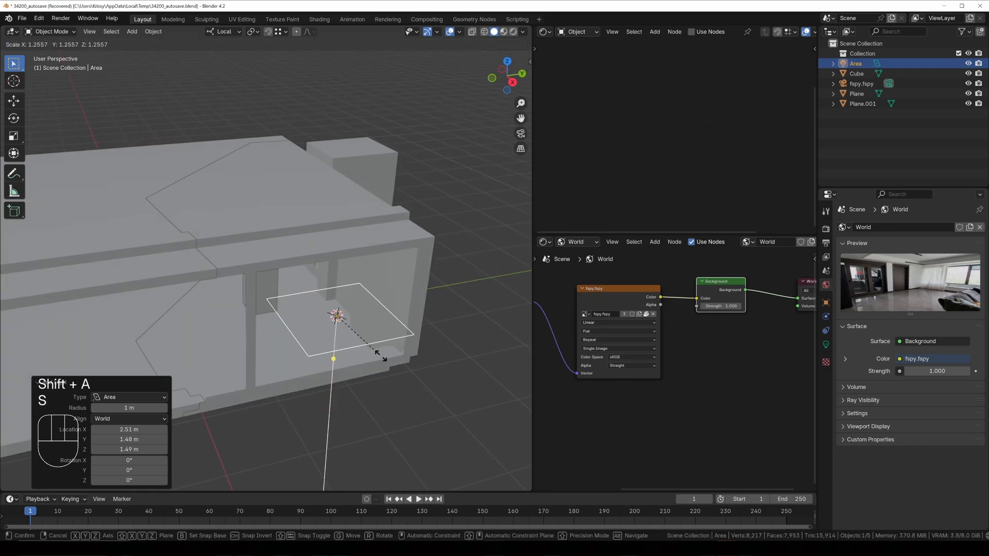
click(402, 382)
- Rotate the area light 90° about X and 90° about its local Z axis
key(r)
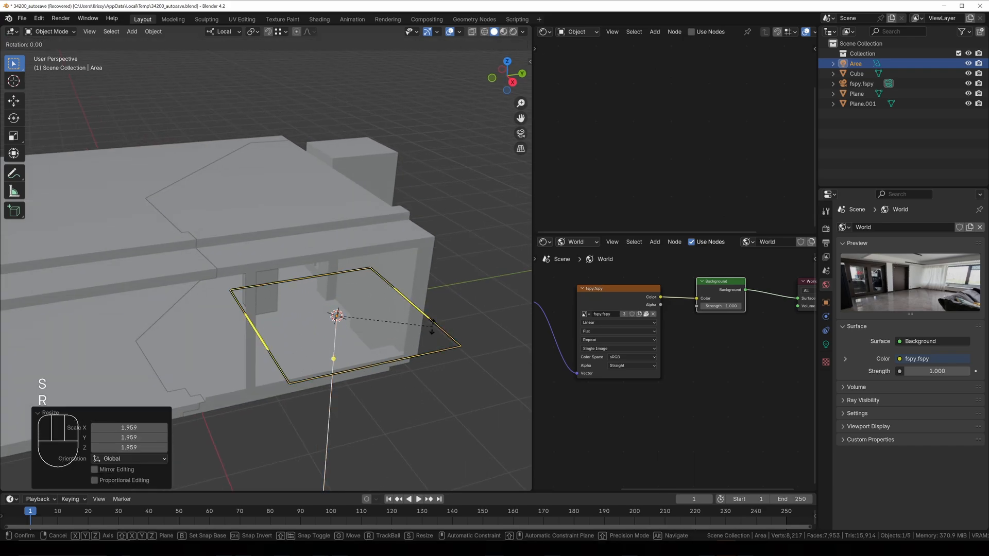
key(x)
key(KP_9)
key(KP_0)
key(KP_Enter)
key(r)
key(z)
key(KP_9)
key(KP_0)
key(KP_Enter)
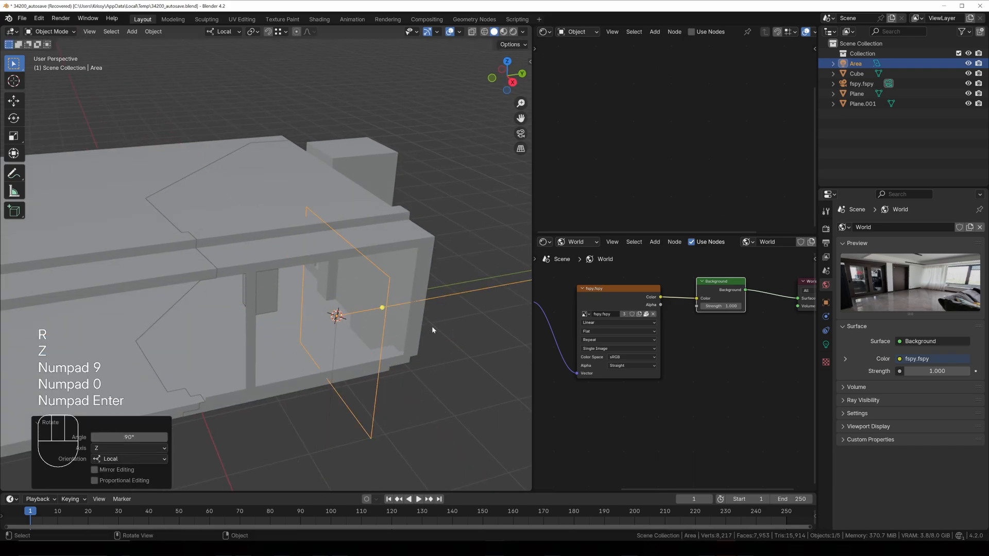
- Switch the transform orientation to Global and rotate the area light 90° about Z so it lies in the window opening
click(225, 31)
click(206, 64)
key(r)
key(z)
key(KP_9)
key(KP_0)
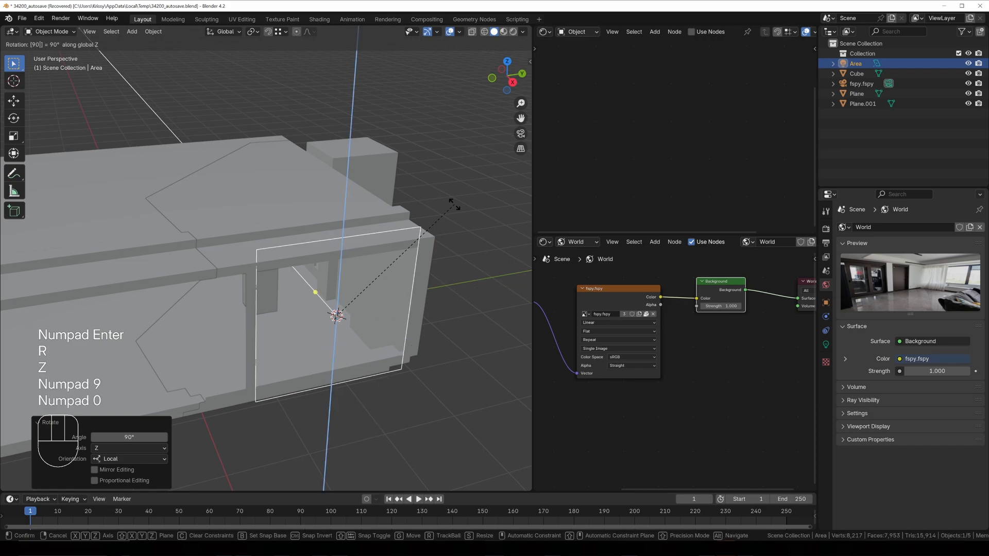
key(KP_Enter)
- Scale the area light to about 0.74 along Z and lower it about 0.016 m to match the window opening
key(s)
key(z)
click(418, 222)
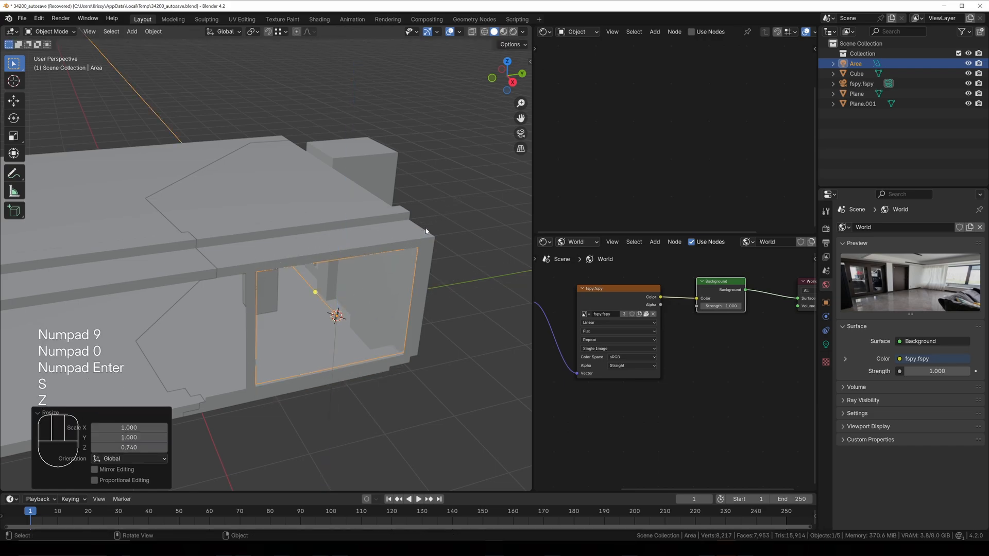
middle_drag(419, 222, 426, 216)
scroll(425, 217, up, 3)
key(g)
key(z)
click(426, 216)
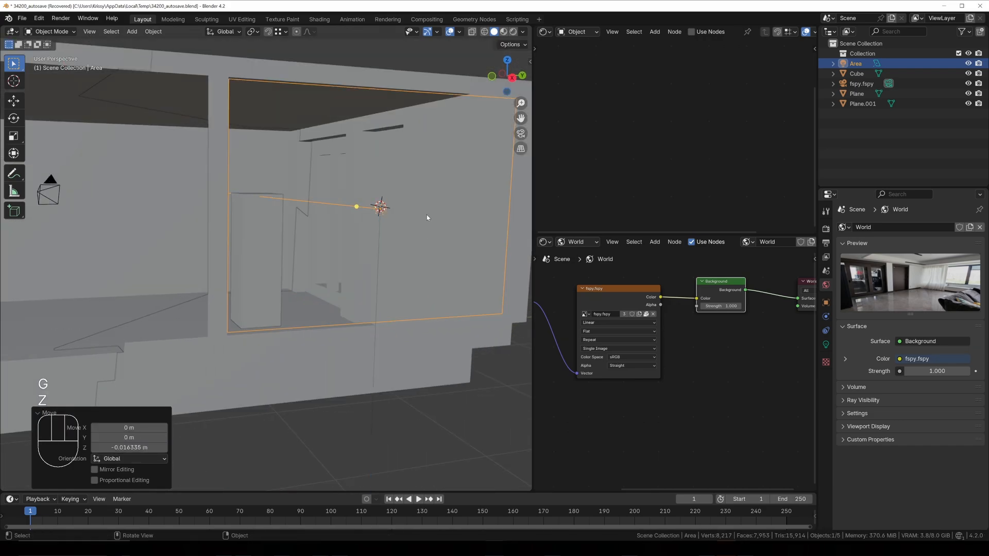
- Fine-tune the area light's fit in the window by scaling it about 1.024 along Z and lowering it about 0.002 m
key(s)
key(z)
click(437, 235)
scroll(437, 235, down, 4)
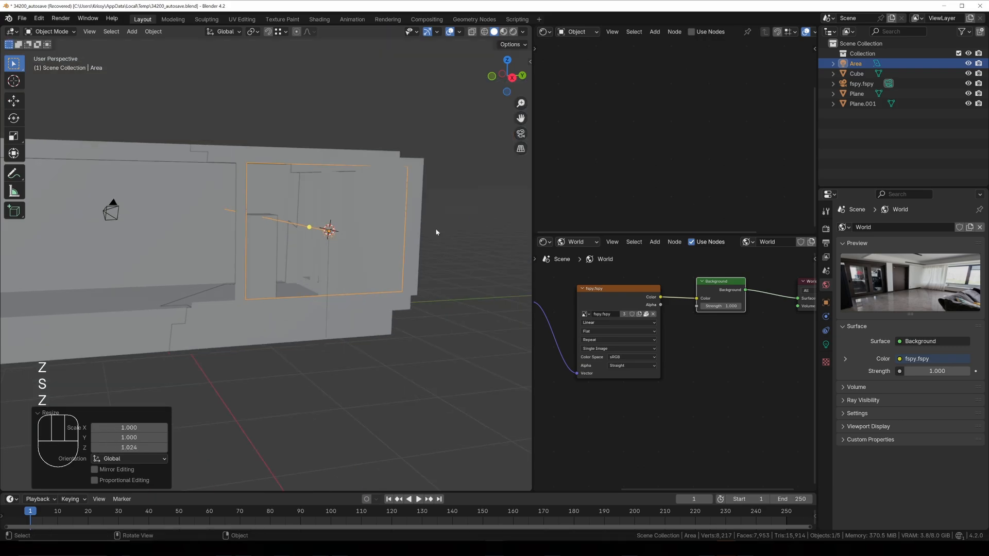
key(g)
key(z)
click(435, 230)
- Make a linked duplicate of the area light and move it about -2.52 m along Y to the neighbouring window opening
middle_drag(436, 231, 431, 247)
key(alt+d)
key(x)
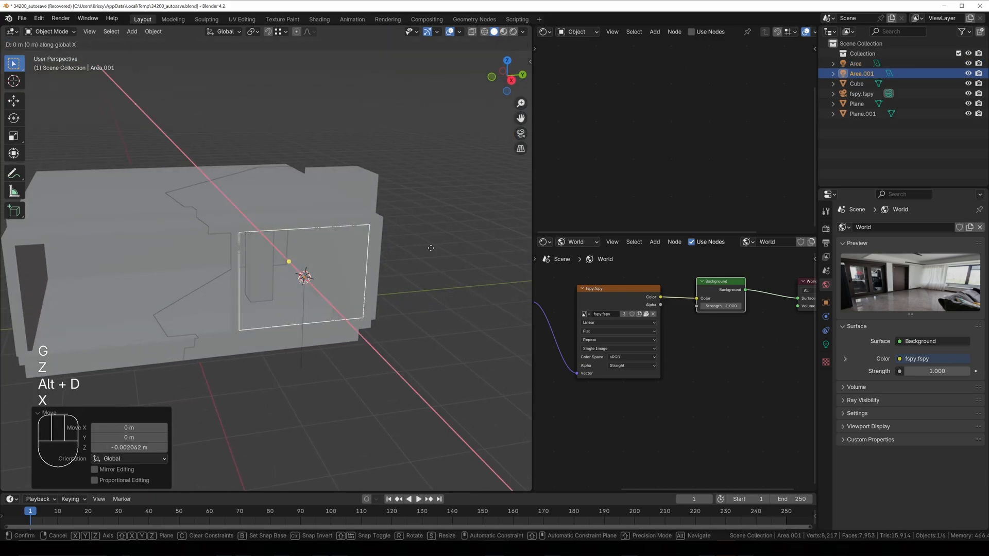
key(y)
click(252, 292)
- Widen the duplicated area light about 1.32 times along Y and shift it slightly along Y toward the opening's centre
key(s)
key(x)
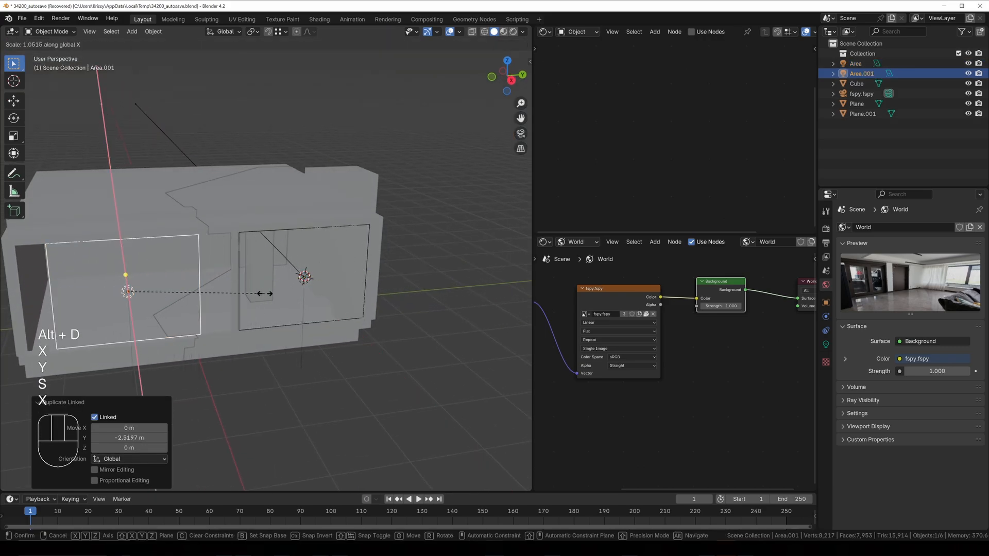
key(y)
click(299, 295)
key(g)
key(y)
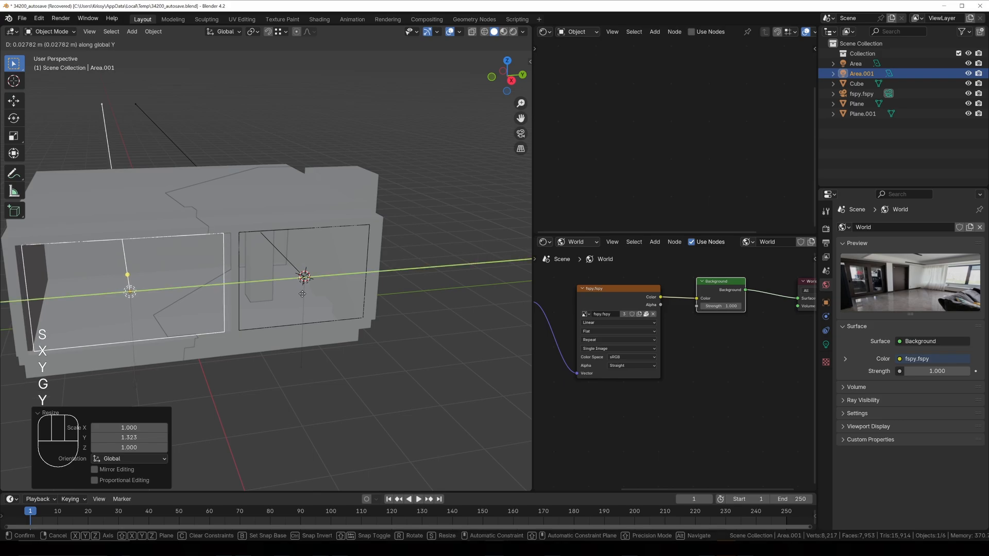
click(301, 294)
- Stretch the duplicated area light about 1.06 times more along Y and nudge it along Y to fill the larger opening
key(s)
key(y)
key(t)
click(309, 292)
key(g)
key(y)
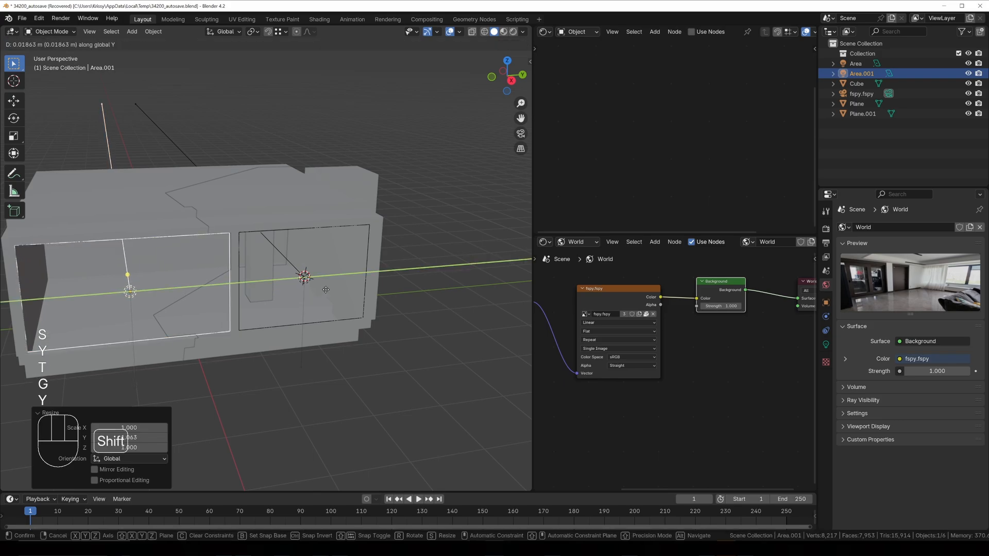
- Finish moving the second area light about 0.026 m along Y over its window opening and set its power to 100 W
click(330, 286)
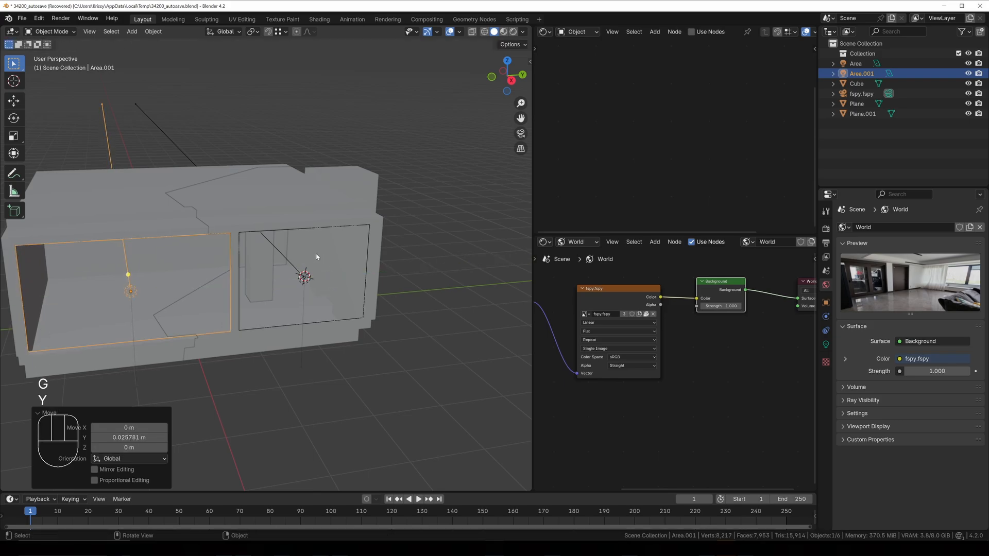
click(826, 344)
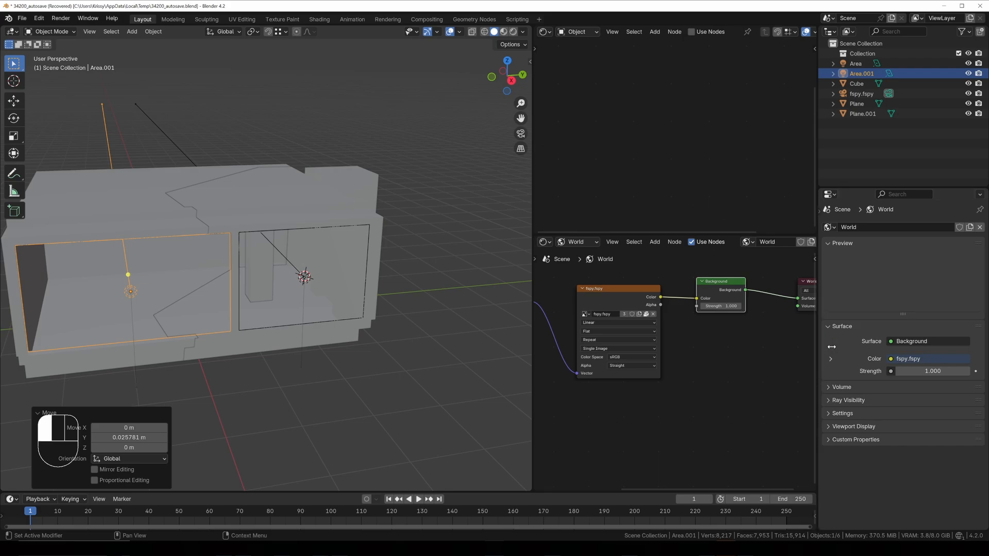
click(927, 291)
text(100)
key(Return)
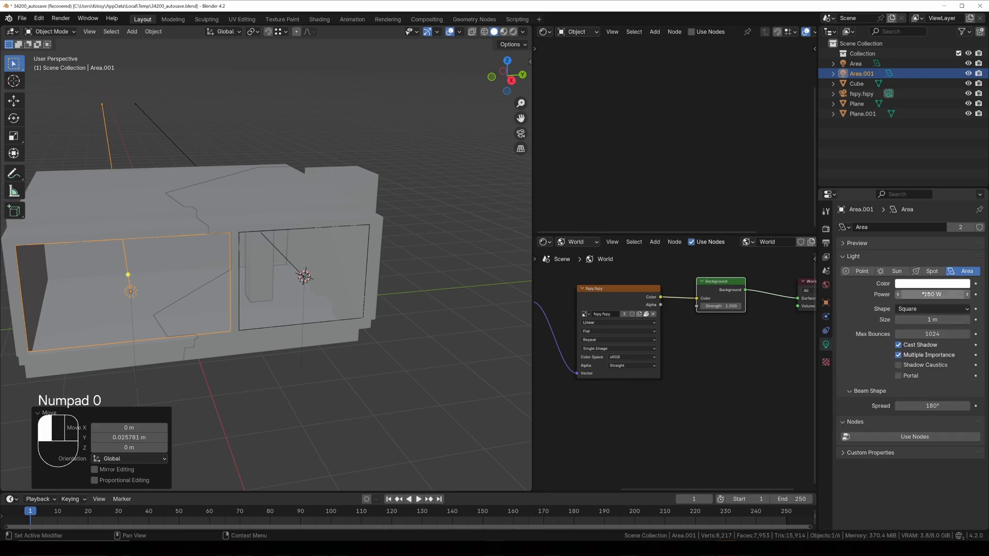
- Select the edge loop around the small window opening in the room mesh and snap the 3D cursor to it
click(304, 279)
middle_drag(367, 246, 299, 248)
click(380, 238)
key(Tab)
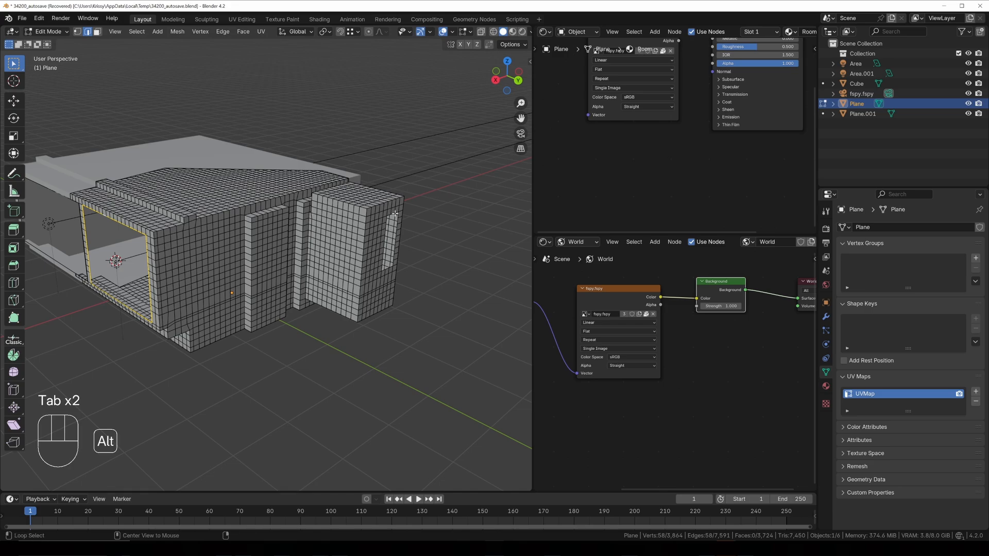
alt+click(395, 213)
key(shift+s)
click(413, 242)
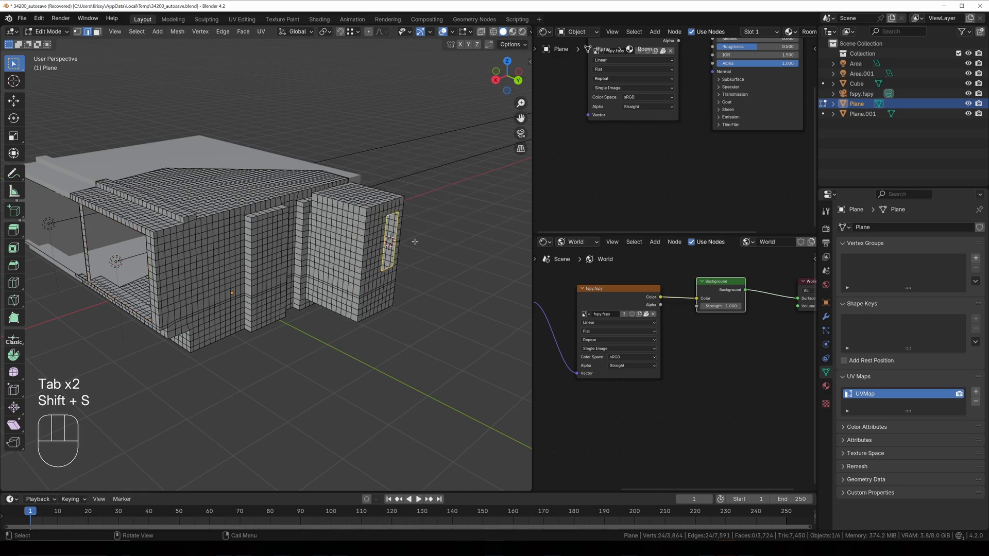
- Add an area light at the 3D cursor in Object Mode and scale it down to about 0.4
key(Tab)
key(shift+a)
mouse_move(391, 244)
click(436, 276)
key(s)
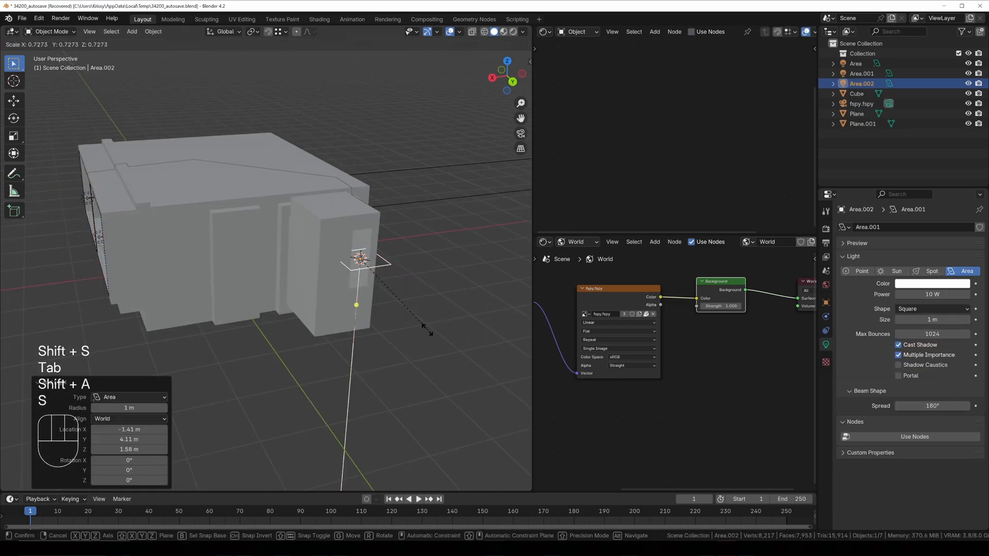
click(392, 301)
key(r)
key(y)
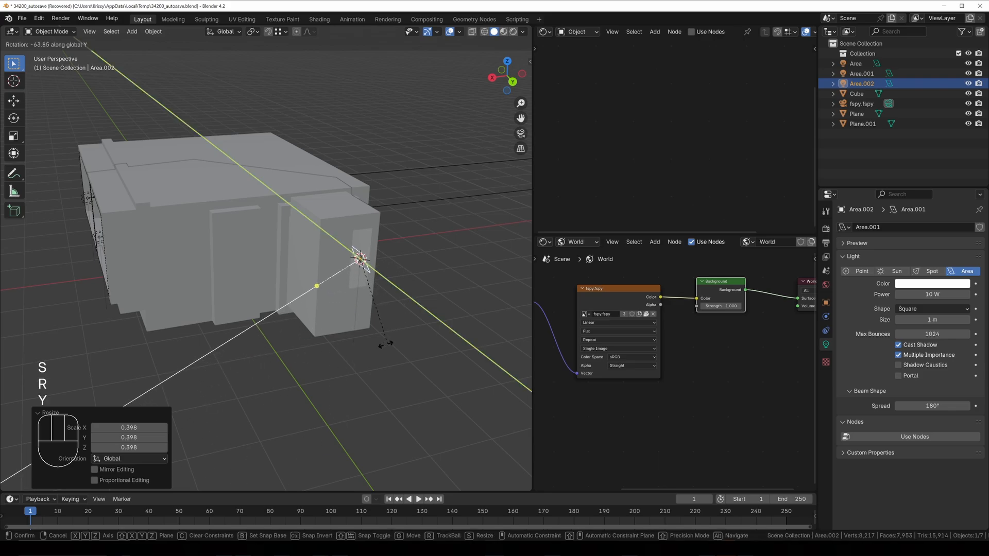
key(x)
text(-960)
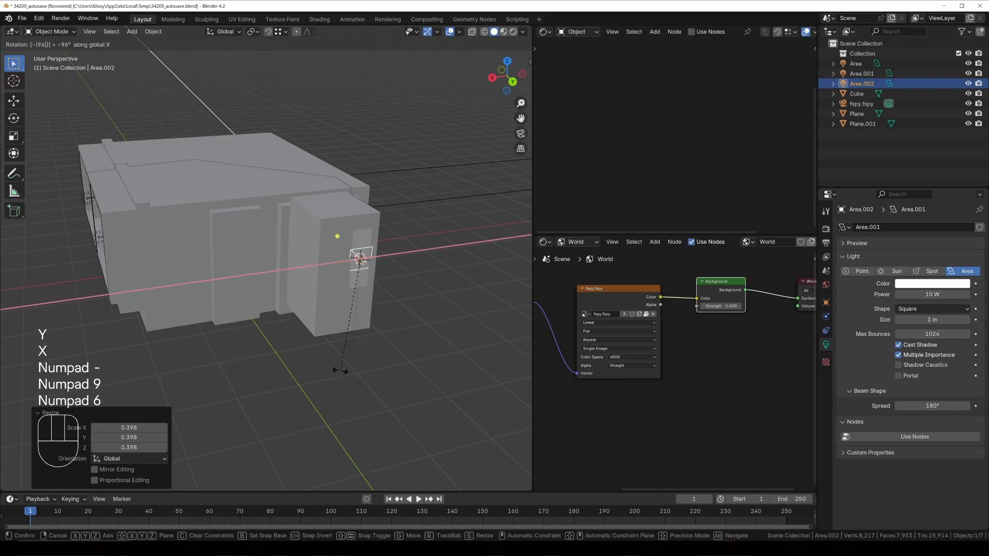
key(KP_Enter)
key(ctrl+z)
key(r)
key(x)
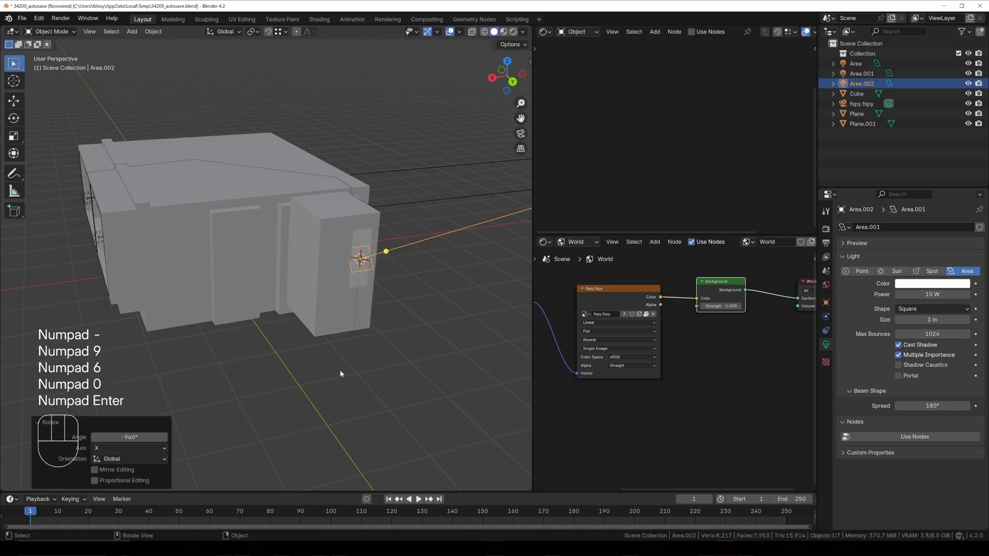
key(ctrl+z)
- Rotate the new area light -90° about X and fit it to the small window, scaling about 0.93 overall and 2.8 along Z
text(rx-90)
key(KP_Enter)
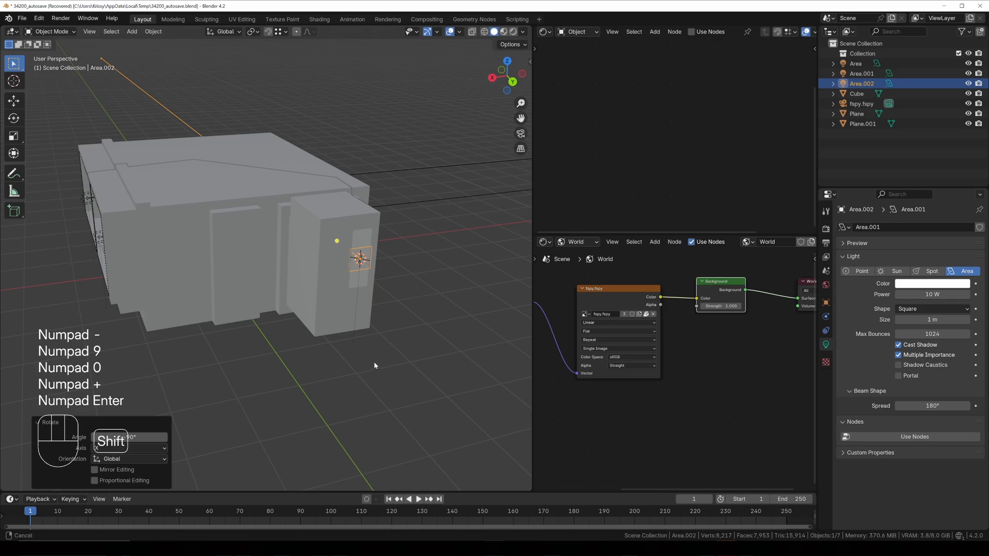
shift+middle_drag(375, 366, 263, 356)
scroll(263, 356, up, 5)
key(s)
click(330, 332)
key(s)
key(z)
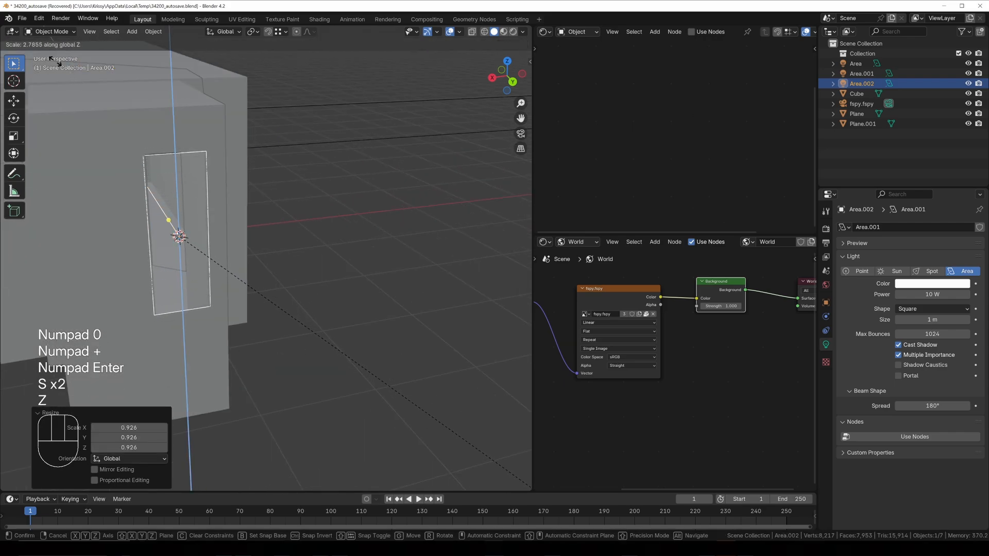
click(61, 65)
- Display the scene through the camera with rendered shading
scroll(252, 148, down, 4)
middle_drag(252, 148, 298, 165)
key(KP_0)
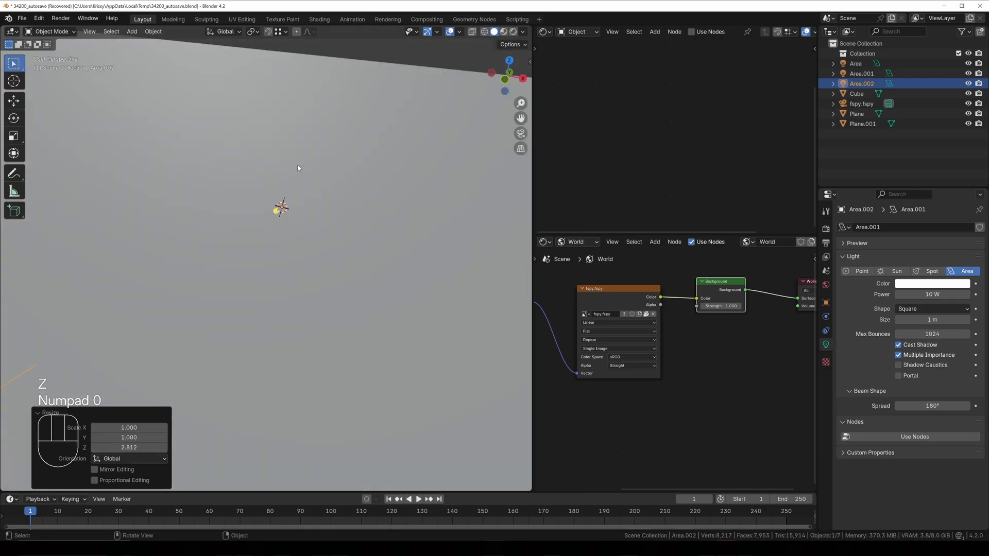
key(z)
click(360, 282)
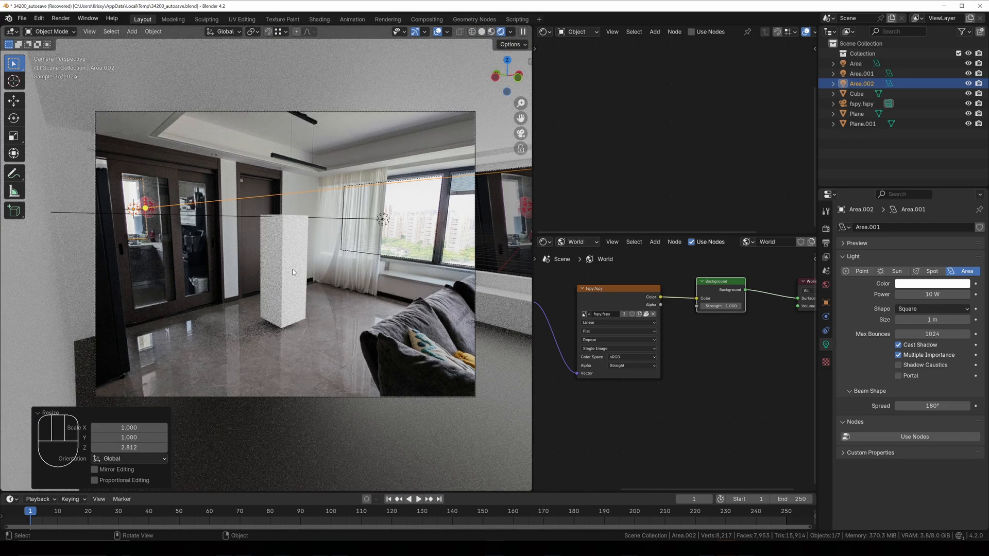
- Move the cube down about 0.22 m and push it back along Y to the wall beside the dark door
click(292, 272)
key(g)
key(z)
click(278, 278)
key(g)
key(y)
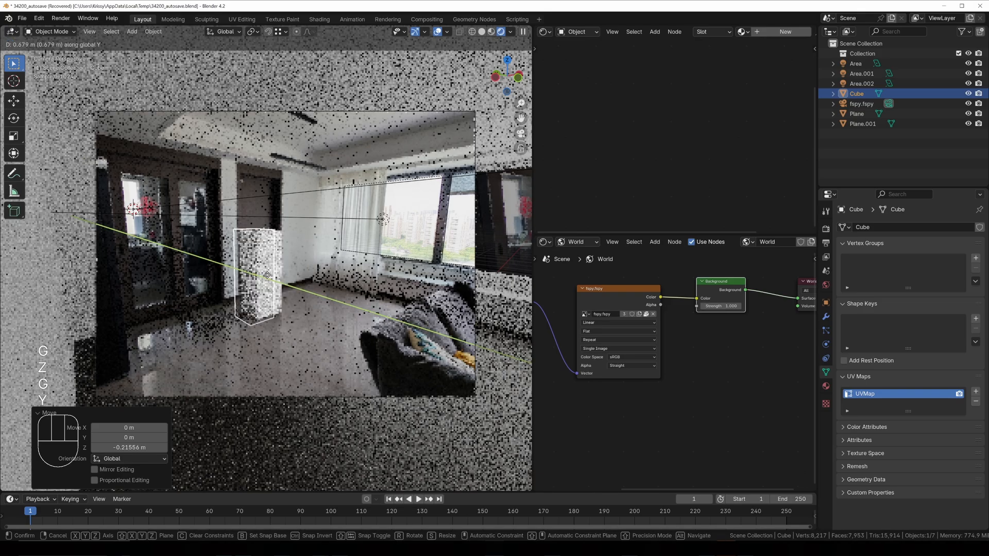
click(242, 273)
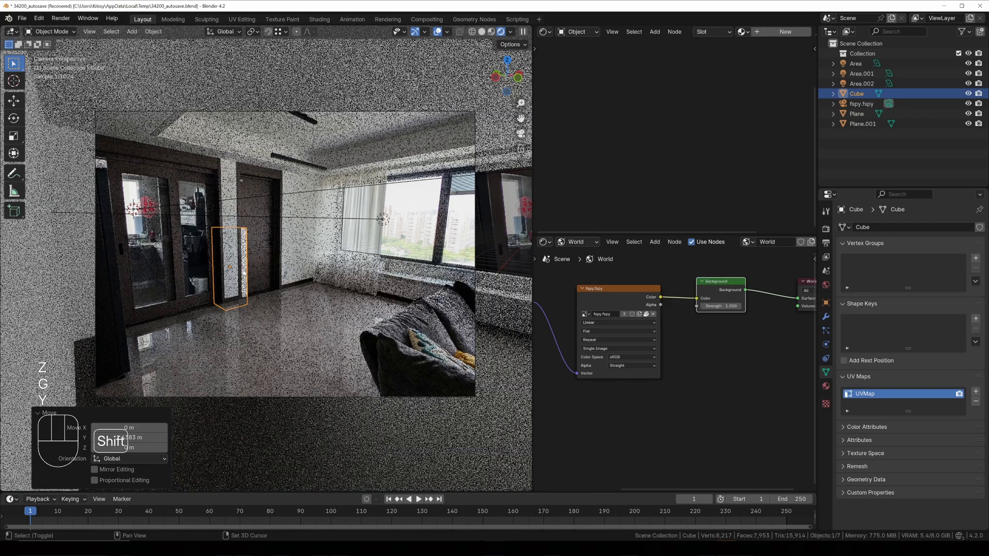
- Fine-tune the cube's position against the wall, moving it about 0.1 m along X and 0.017 m along Y
scroll(244, 273, up, 5)
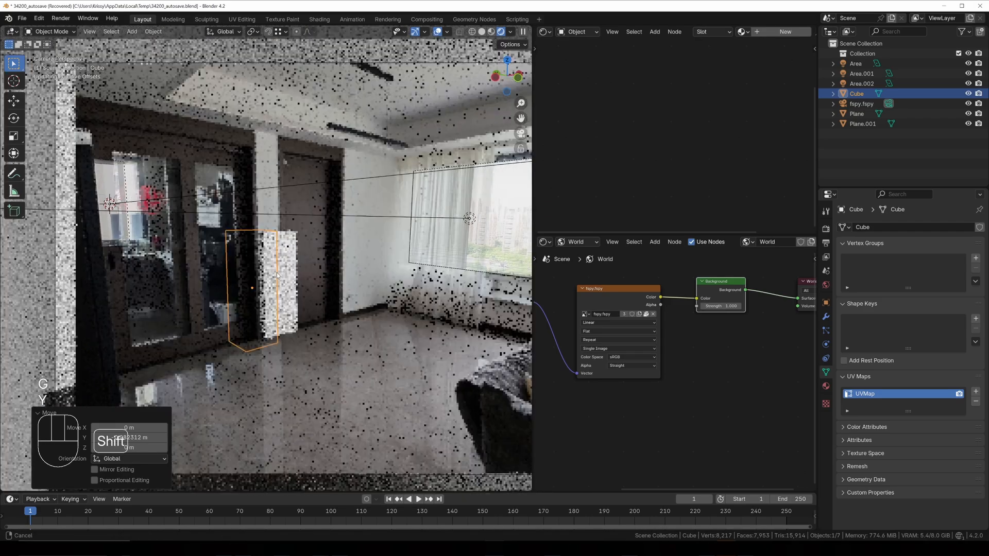
key(g)
key(x)
click(274, 269)
key(g)
key(y)
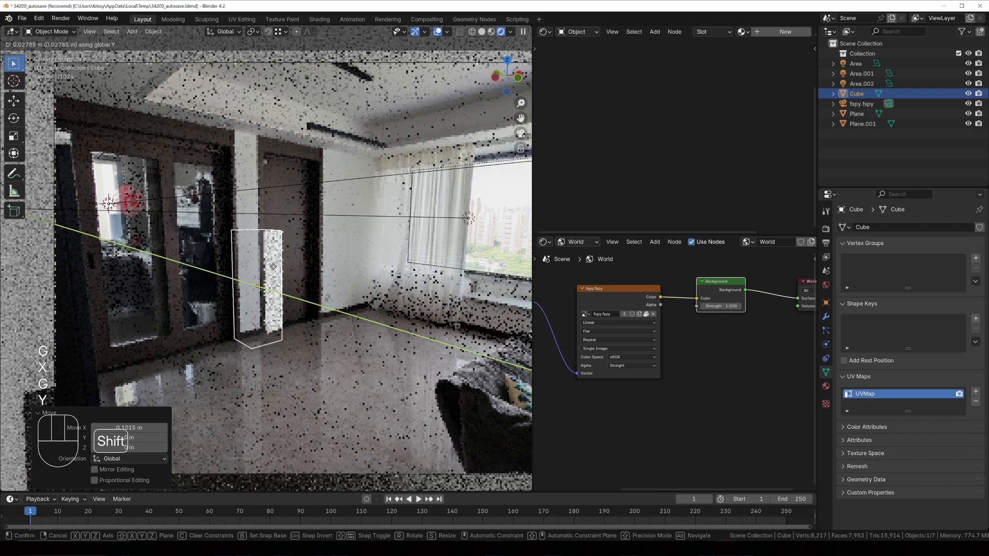
click(272, 267)
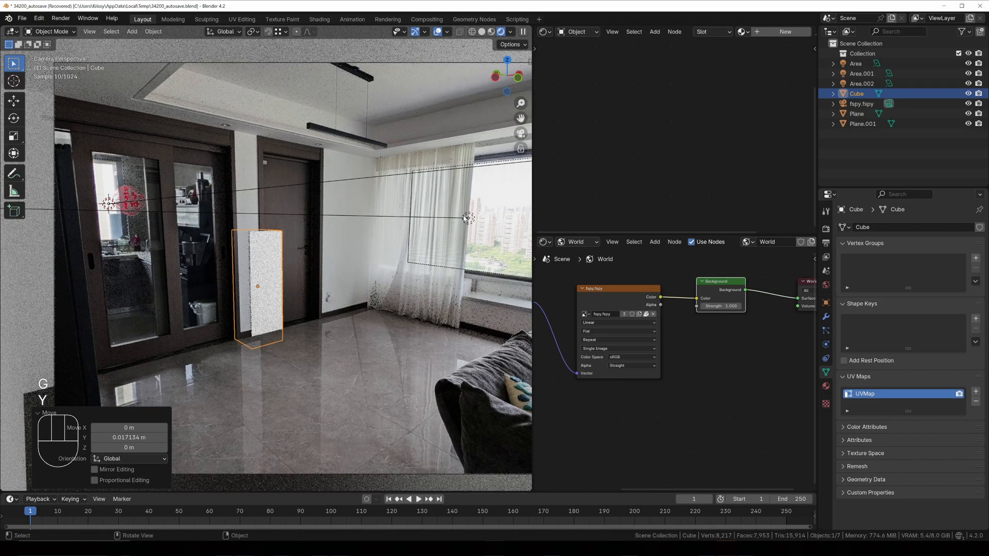
- Set the power of the area light at the curtained window to 50 W
click(465, 218)
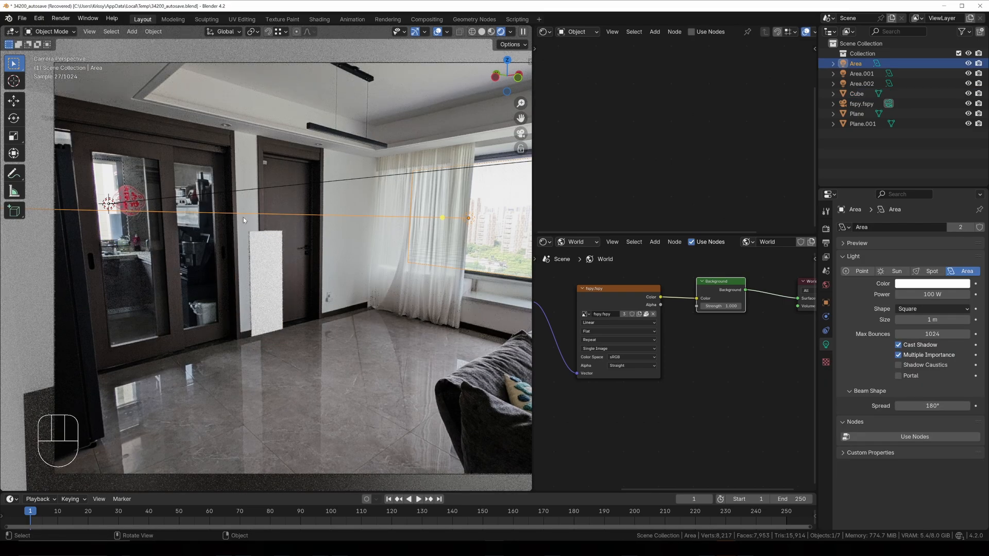
click(937, 294)
text(5)
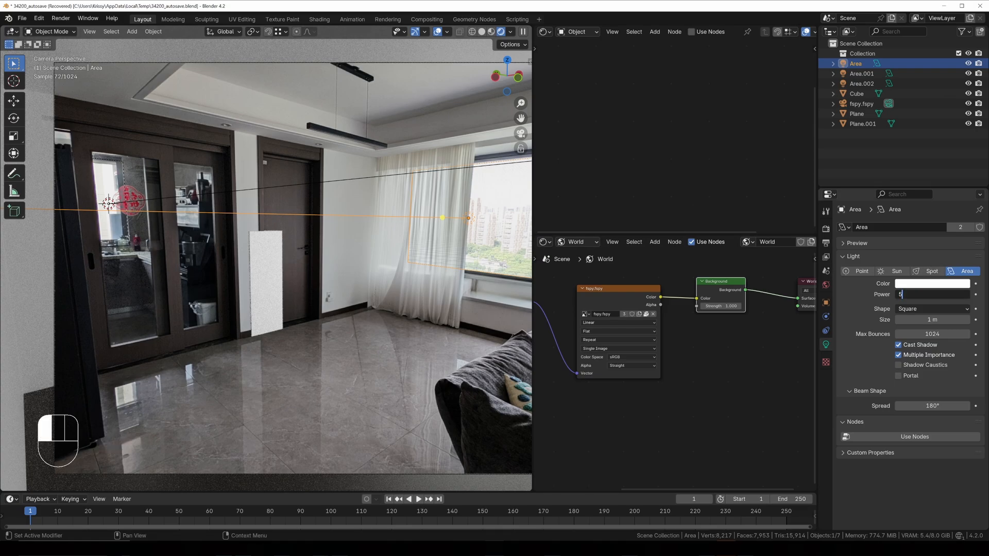
text(0)
key(Return)
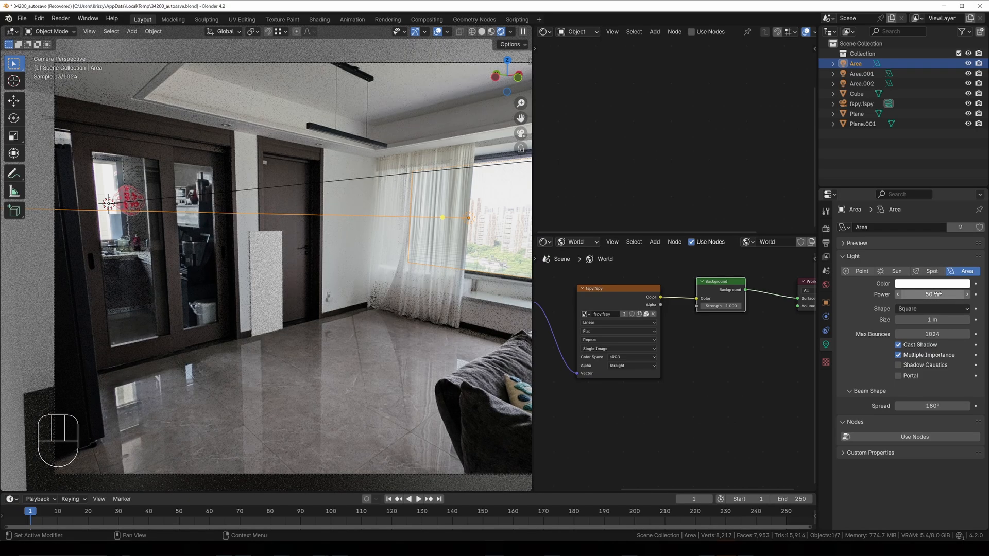
- Try power values of 30 W, 40 W and 50 W on the curtained window's area light
click(937, 294)
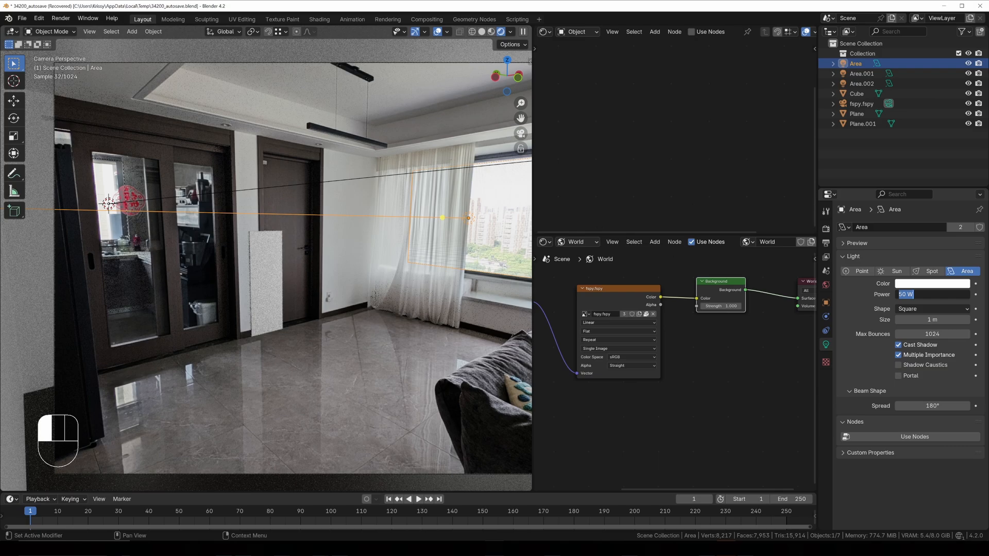
text(30)
key(Return)
key(Return)
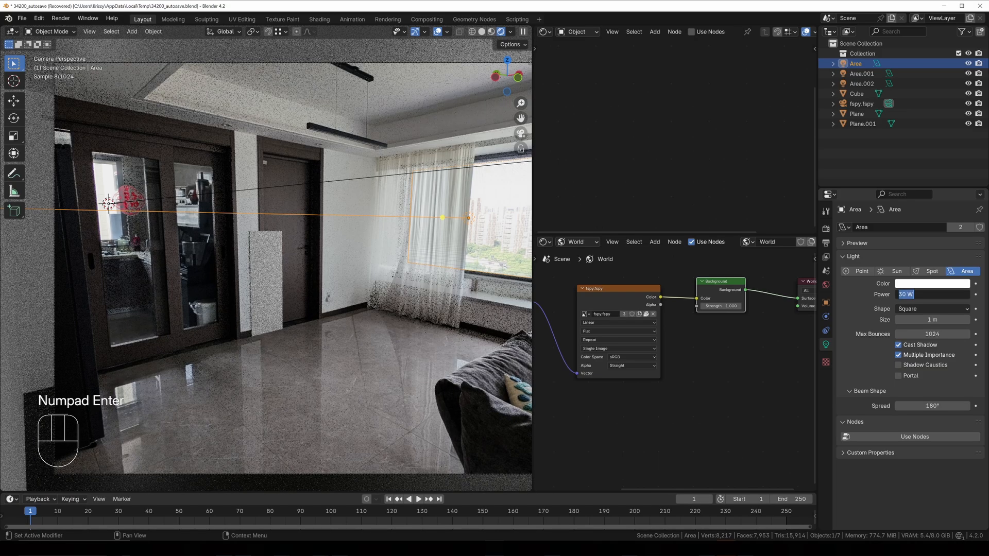
text(40)
key(Return)
key(Return)
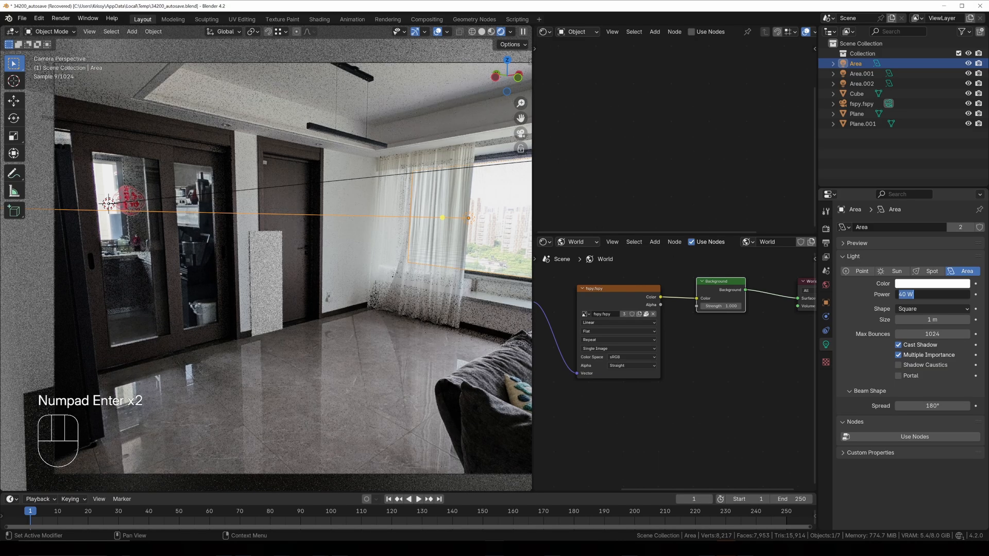
text(50)
key(Return)
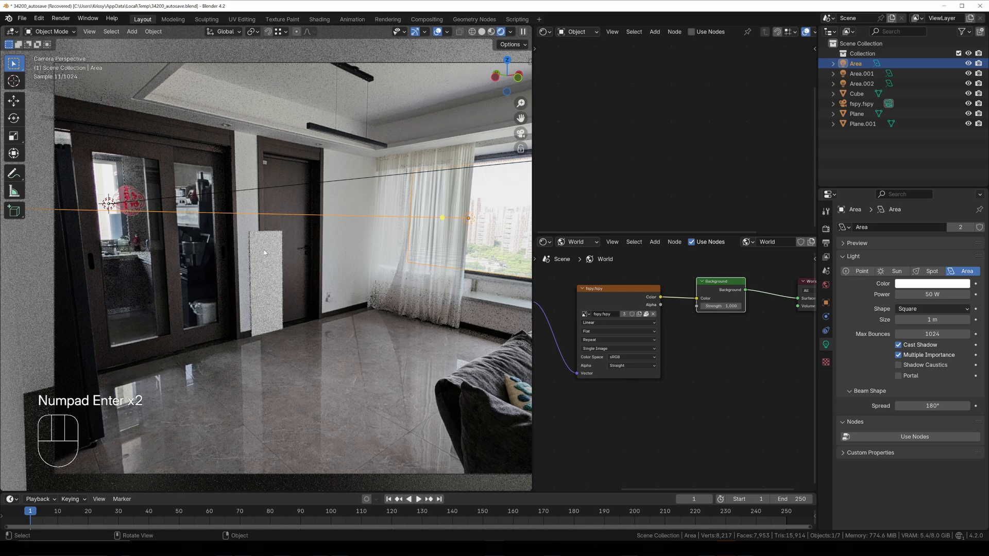
- Nudge the cube very slightly along Y beside the door
click(264, 253)
key(g)
key(y)
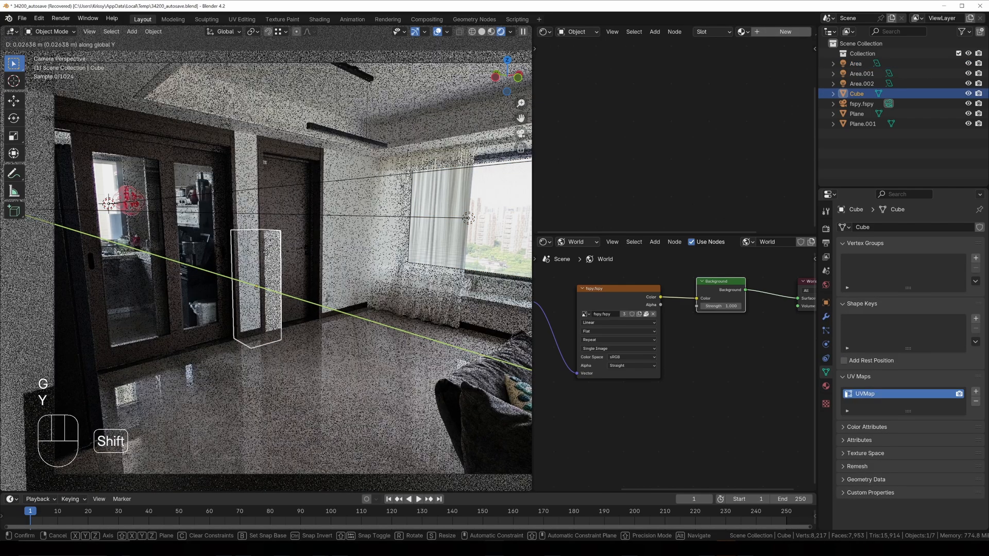
click(278, 255)
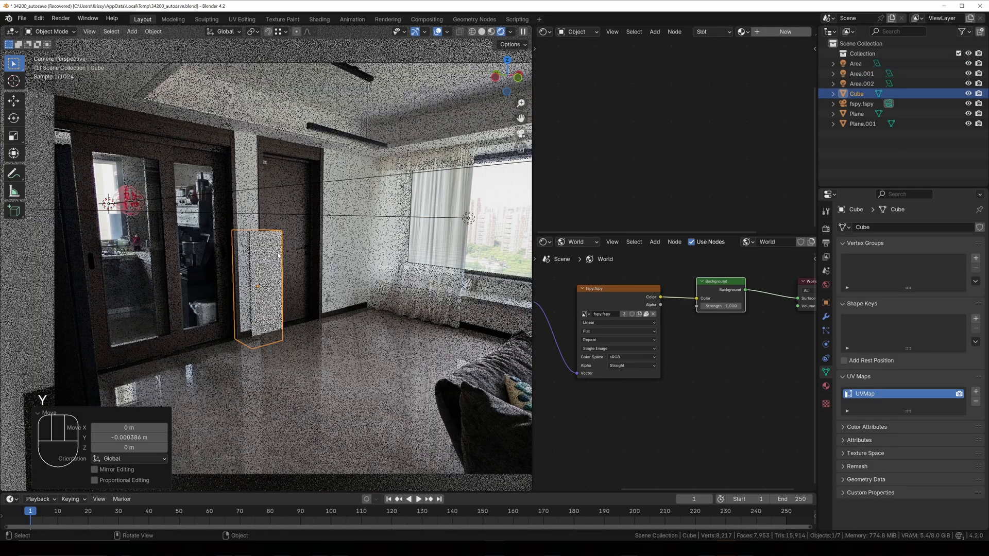
- Set the curtained window's area light power to 43 W
click(468, 216)
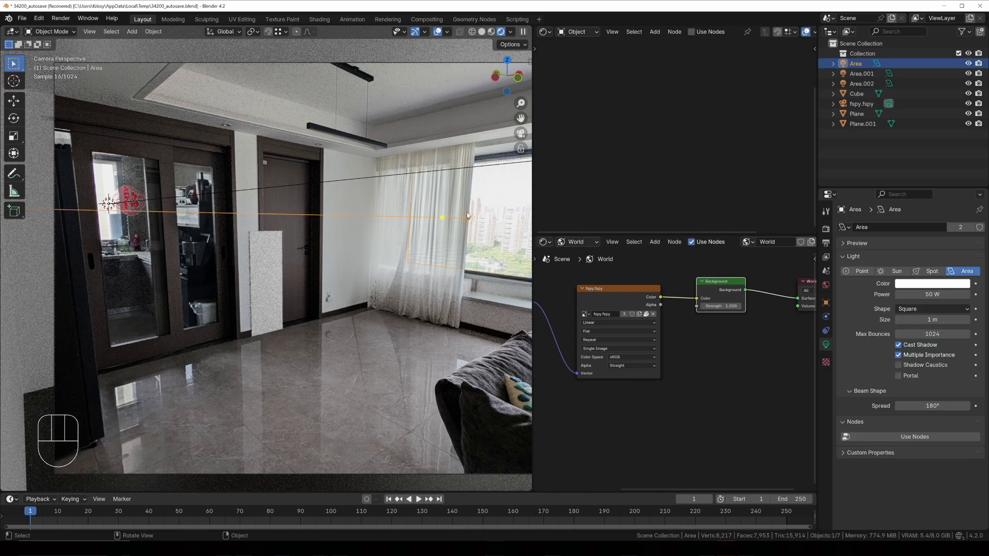
double_click(911, 294)
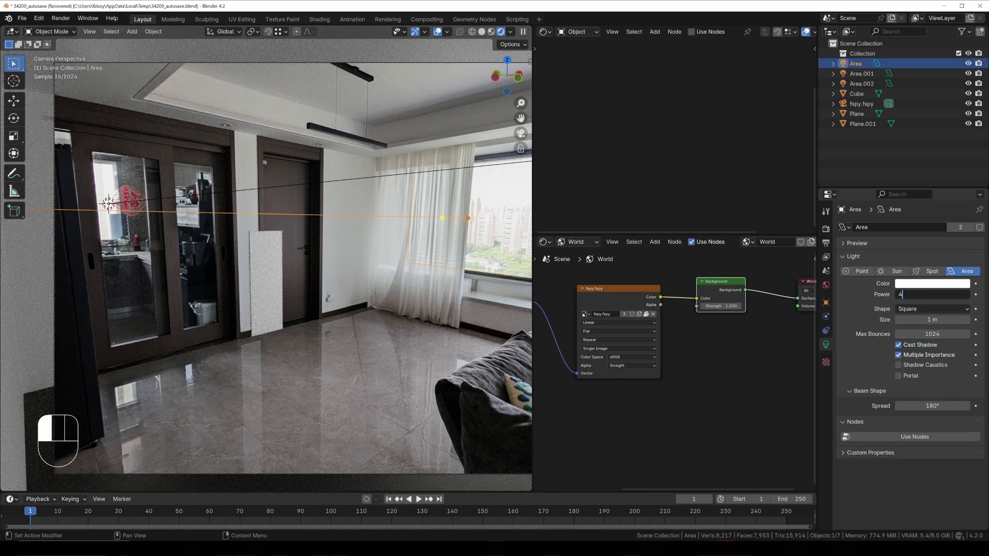
text(43)
key(Return)
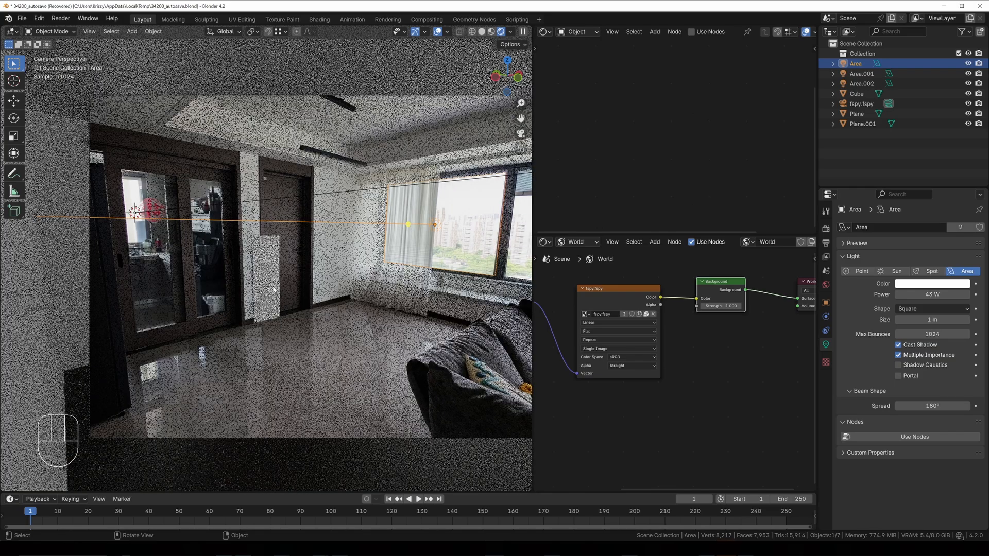
- Move the cube about -1.49 m along Y, away from the wall onto the open floor
click(266, 283)
key(g)
key(y)
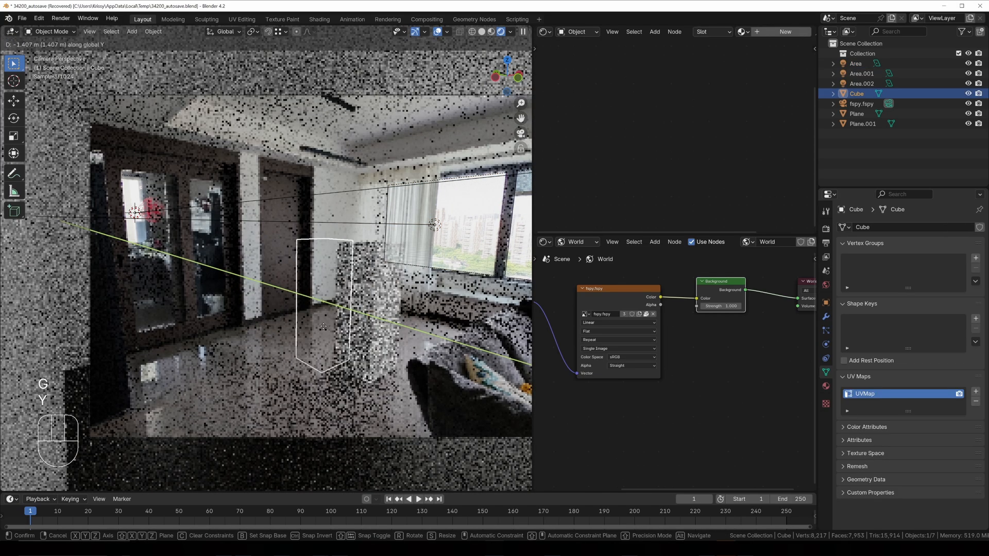
click(382, 338)
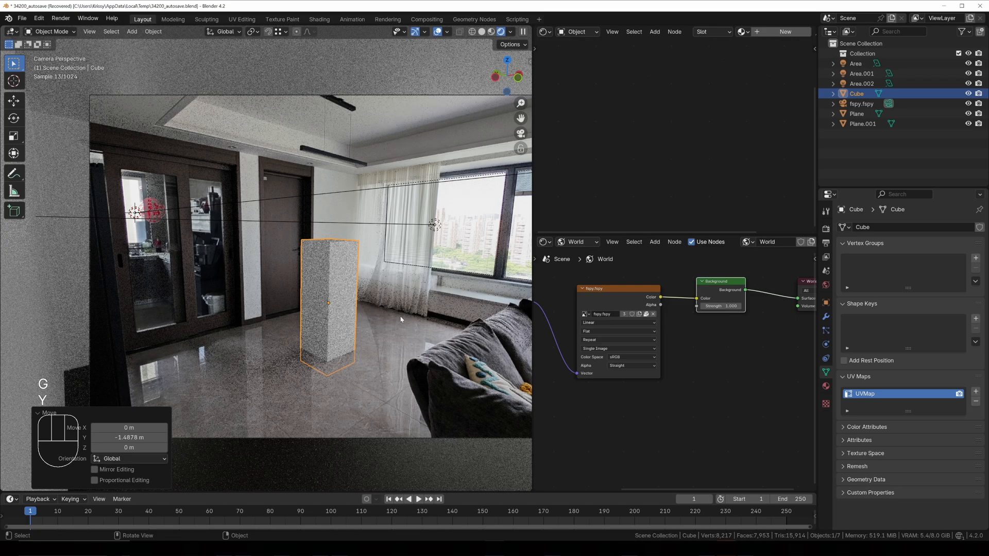
- Set the curtained window's area light power to 60 W and deselect everything
click(398, 339)
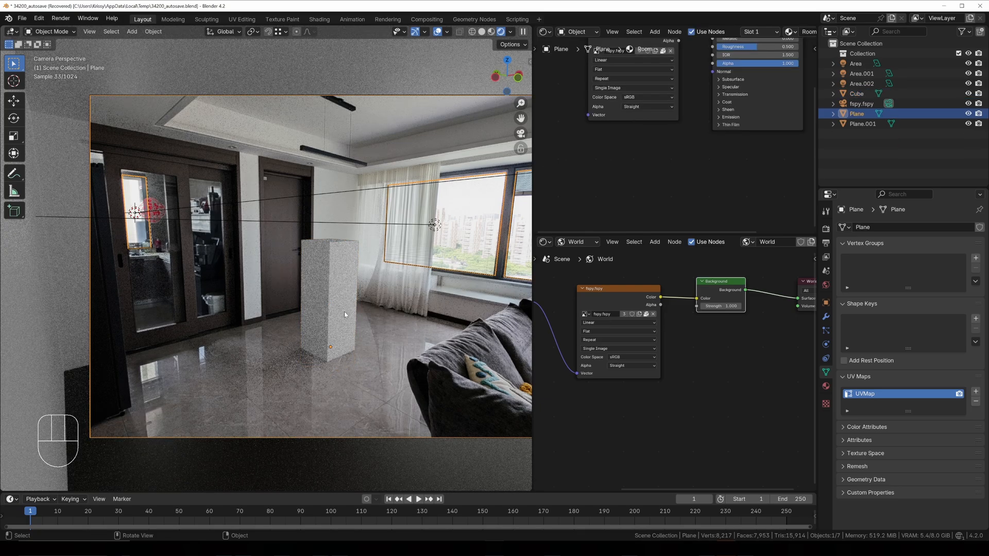
click(443, 256)
click(960, 294)
text(6)
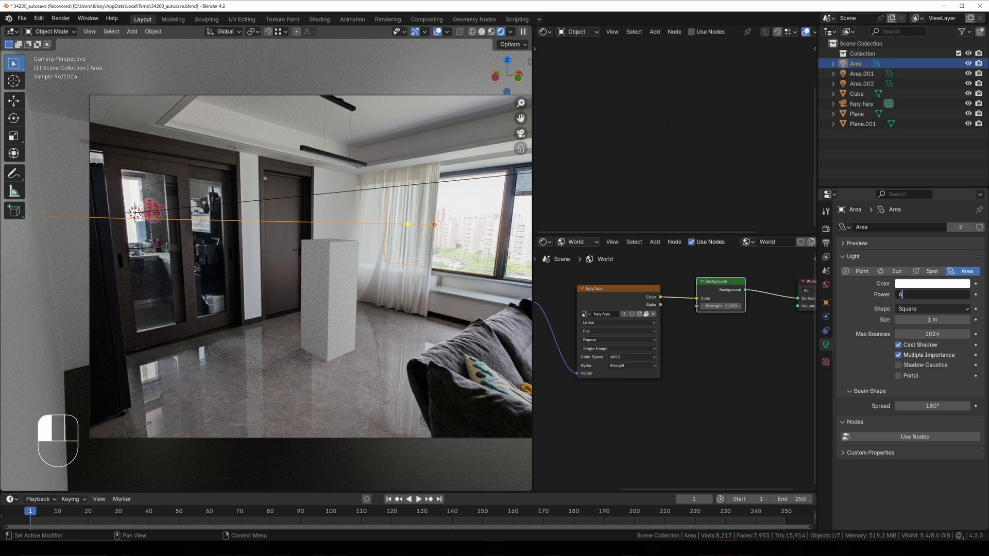
text(0)
key(Return)
key(a)
key(a)
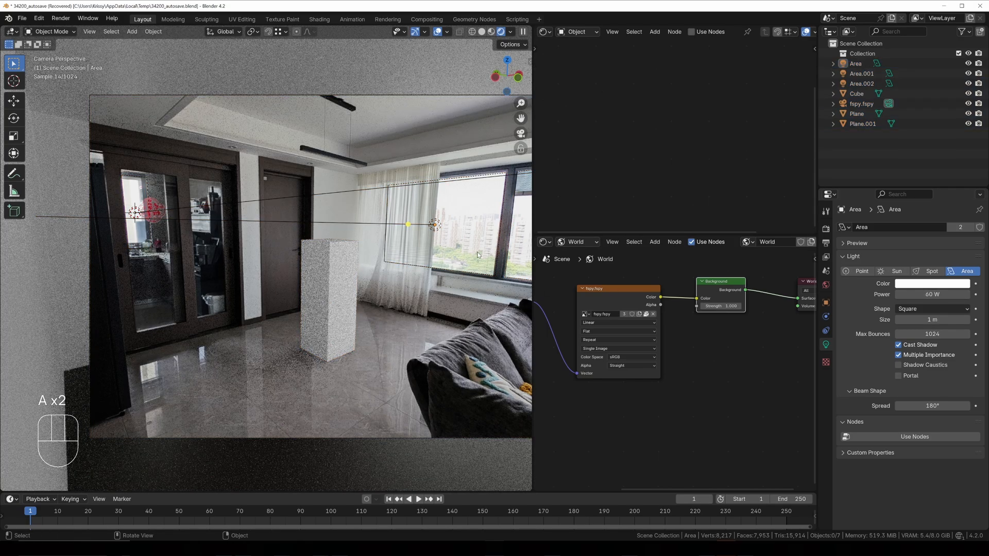
- Delete the test cube and place the 3D cursor on the open floor in its place
click(339, 288)
key(x)
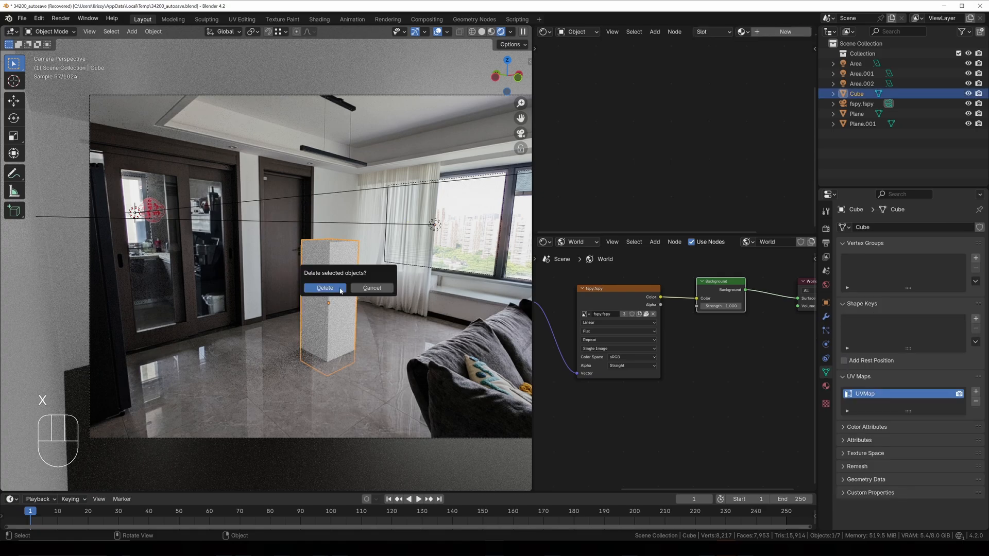
click(339, 289)
shift+right_click(318, 354)
- Append the Mirto-Replica_01 dining set from the Dining-Sets subcategory of Tables in the iMeshh asset library
key(n)
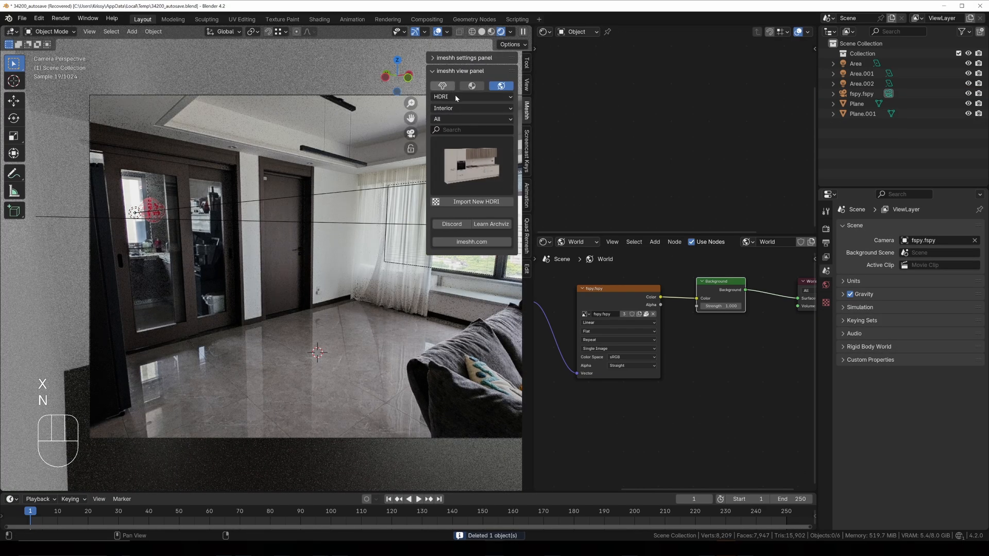
click(456, 109)
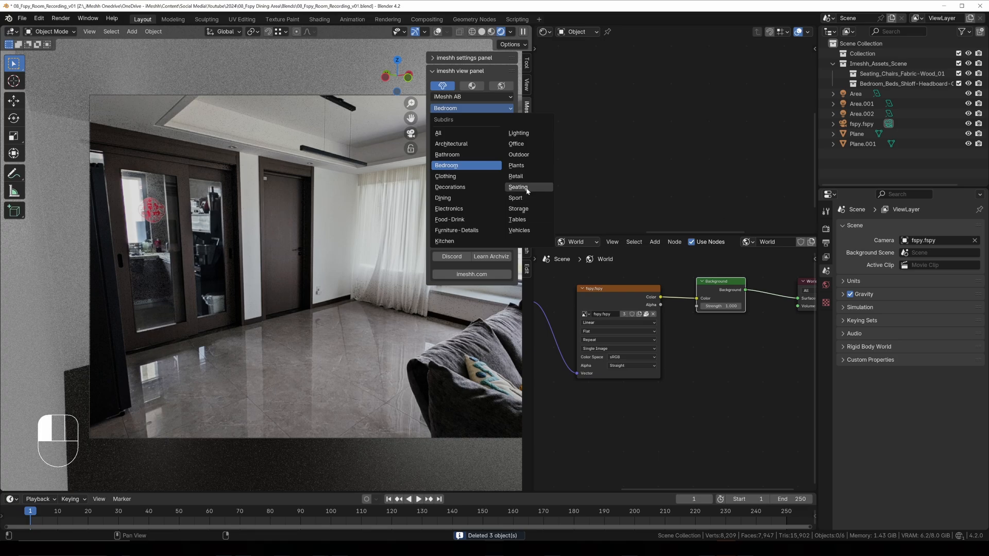
click(517, 219)
click(472, 119)
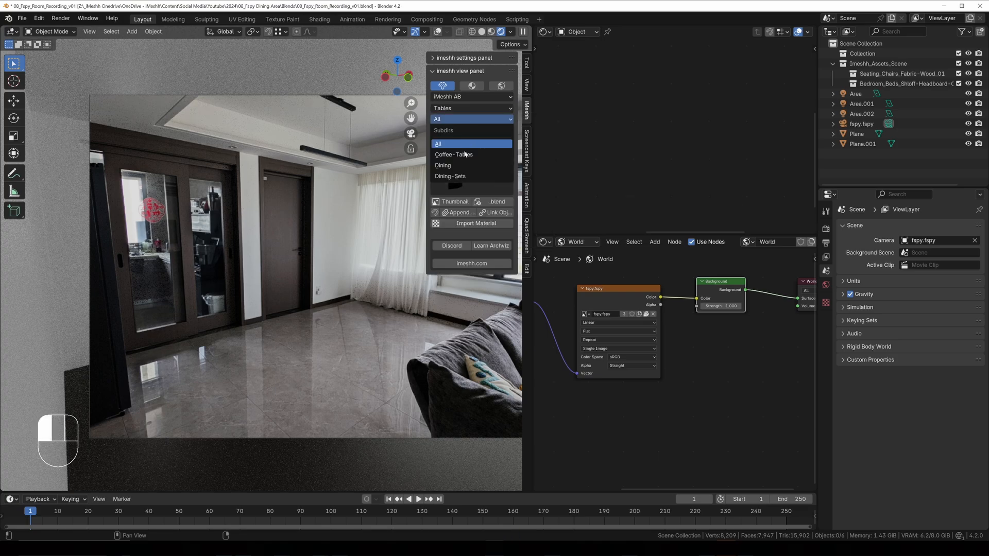
click(464, 165)
click(472, 178)
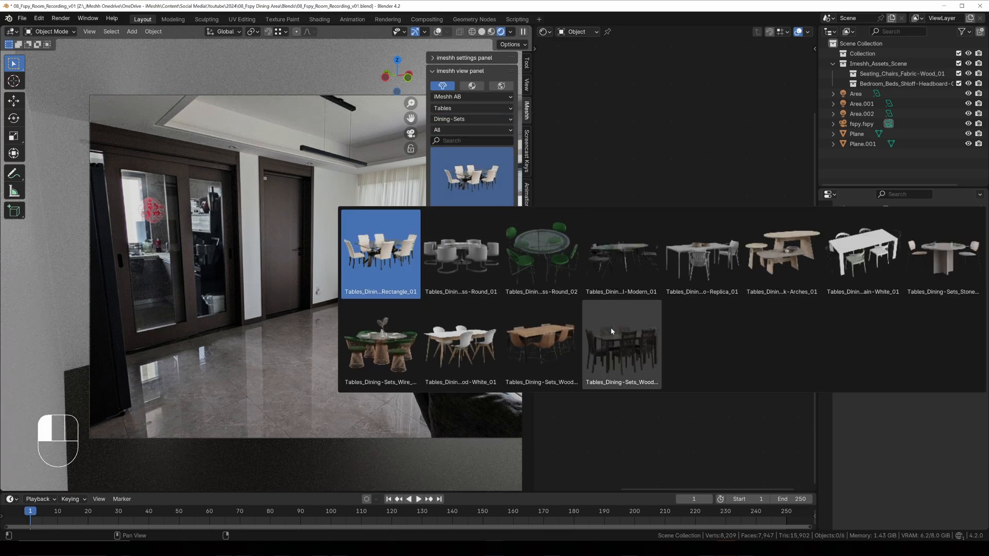
click(673, 258)
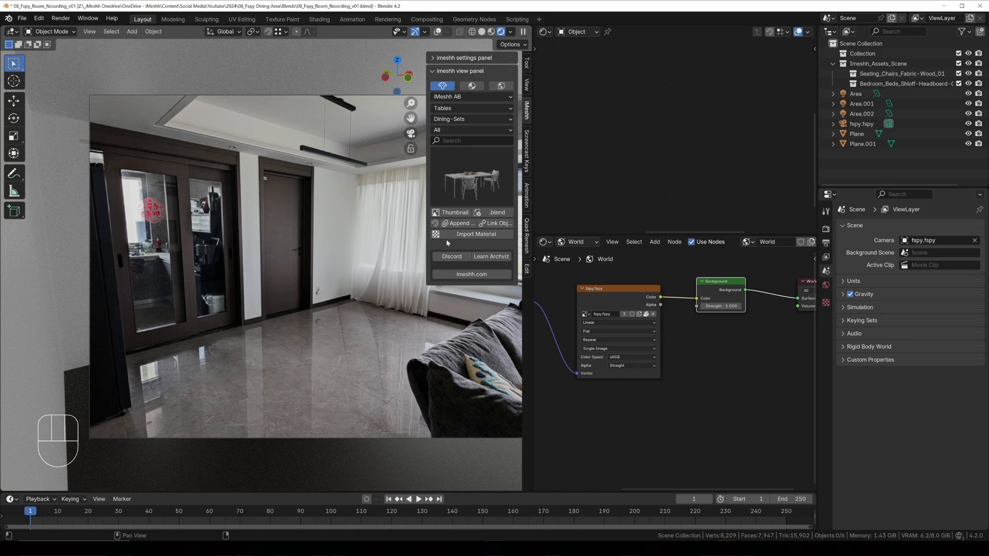
click(450, 212)
click(693, 61)
- Raise the dining set about 0.178 m along Z onto the floor, and preview the camera view in rendered shading
key(g)
key(z)
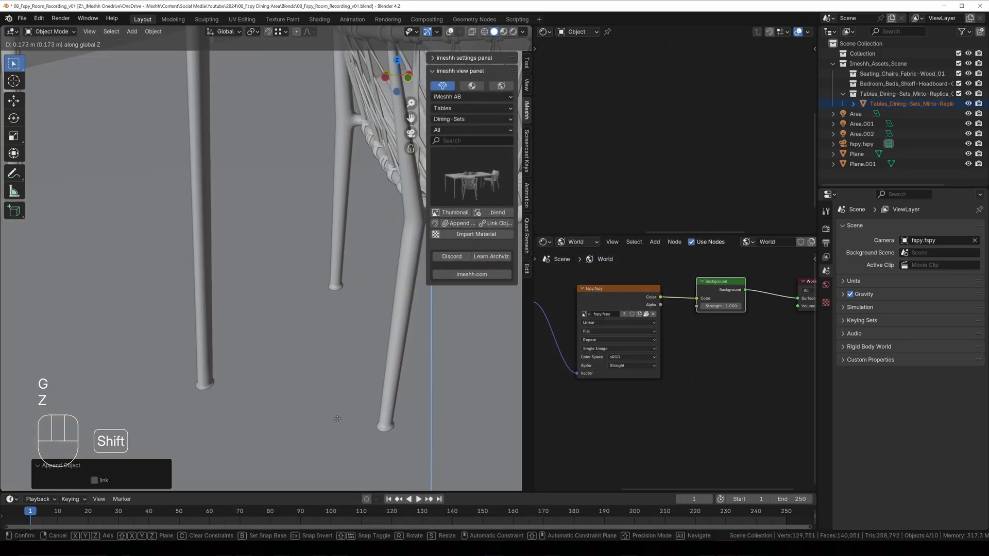
click(338, 413)
scroll(330, 338, down, 5)
scroll(319, 343, down, 5)
shift+middle_drag(330, 336, 306, 343)
key(z)
click(323, 309)
scroll(305, 342, up, 1)
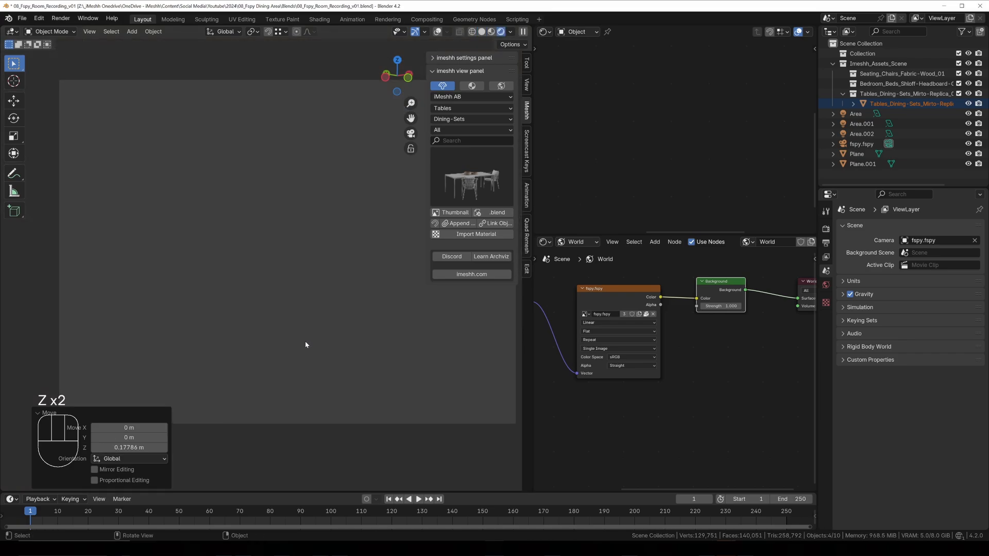
key(n)
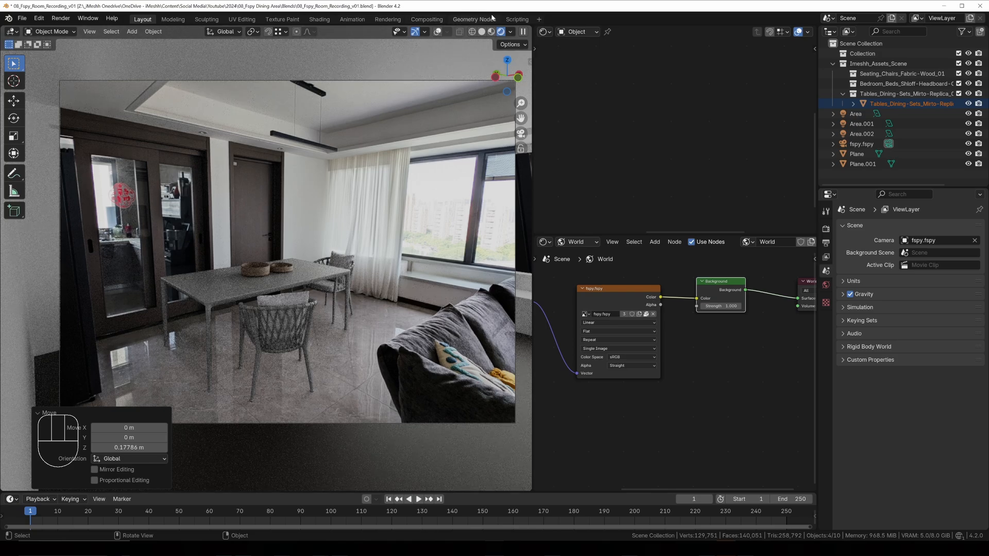
- Show the viewport overlays and set the power of the area light behind the glass door to 100 W
click(437, 32)
click(117, 197)
click(826, 345)
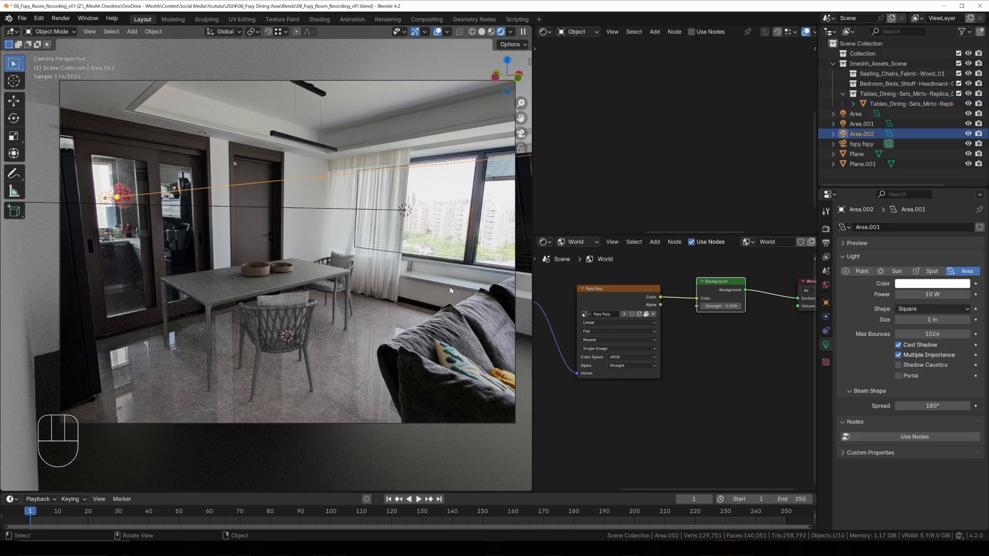
click(933, 294)
text(100)
key(Return)
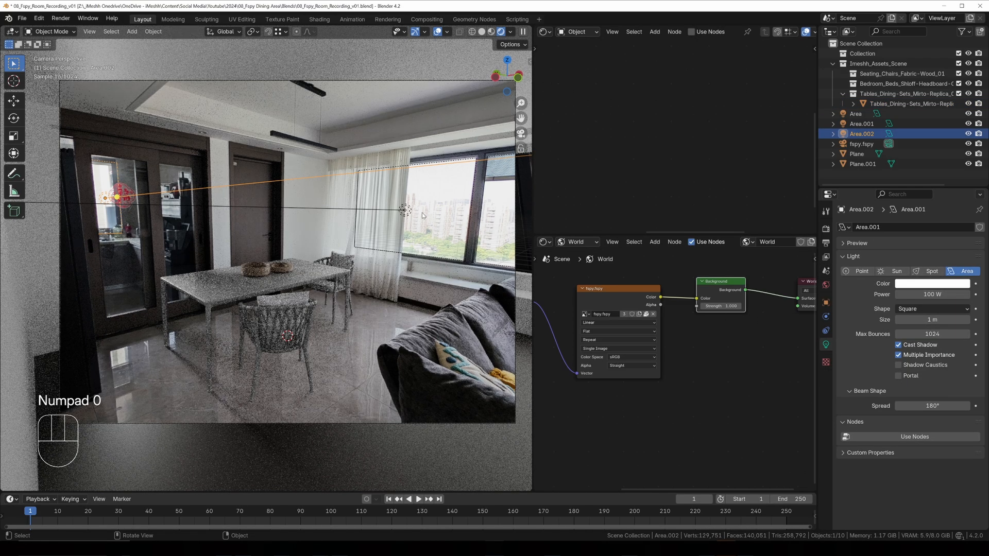
- Set the curtained window's area light power to 100 W
click(407, 210)
click(932, 294)
text(100)
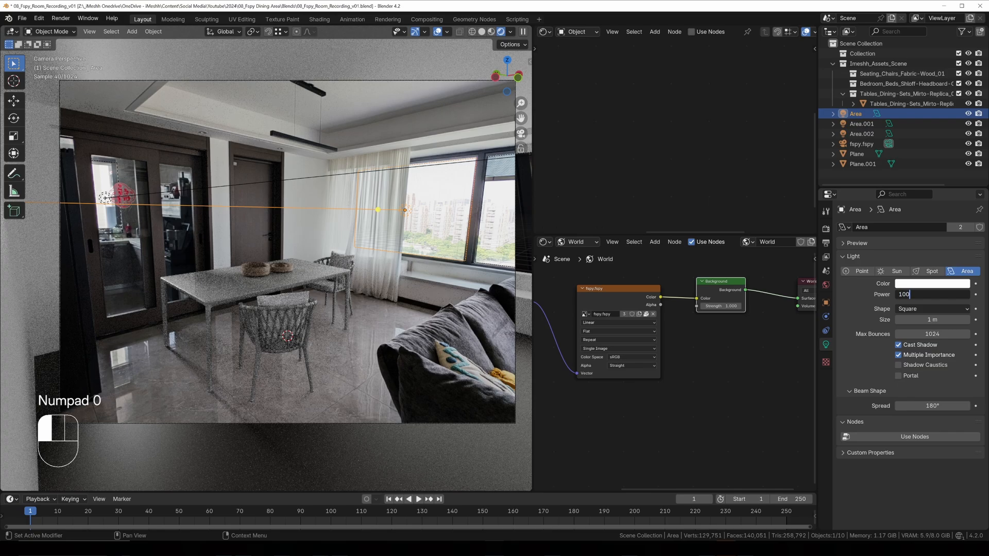
key(Return)
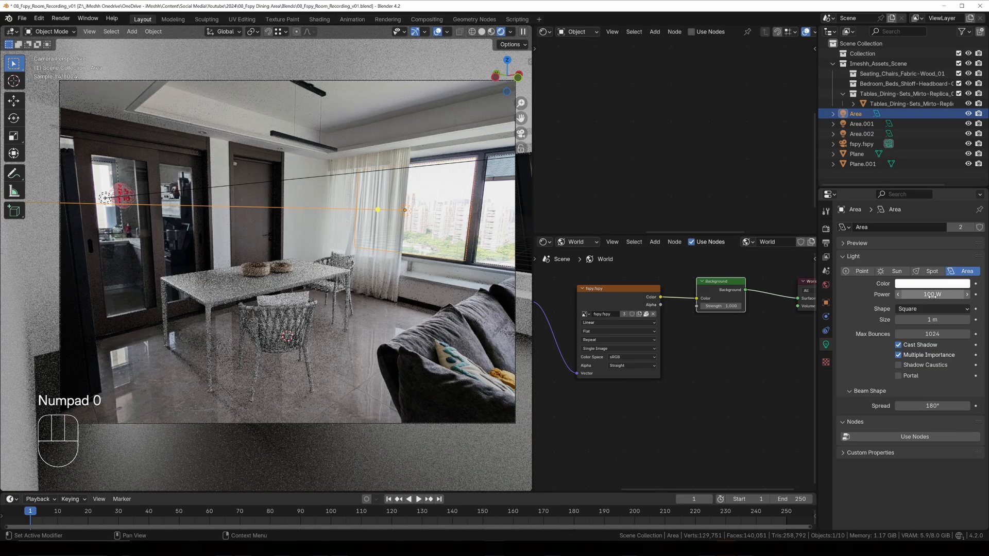
- Set both the curtained window's area light and the one behind the glass door to 50 W
click(931, 295)
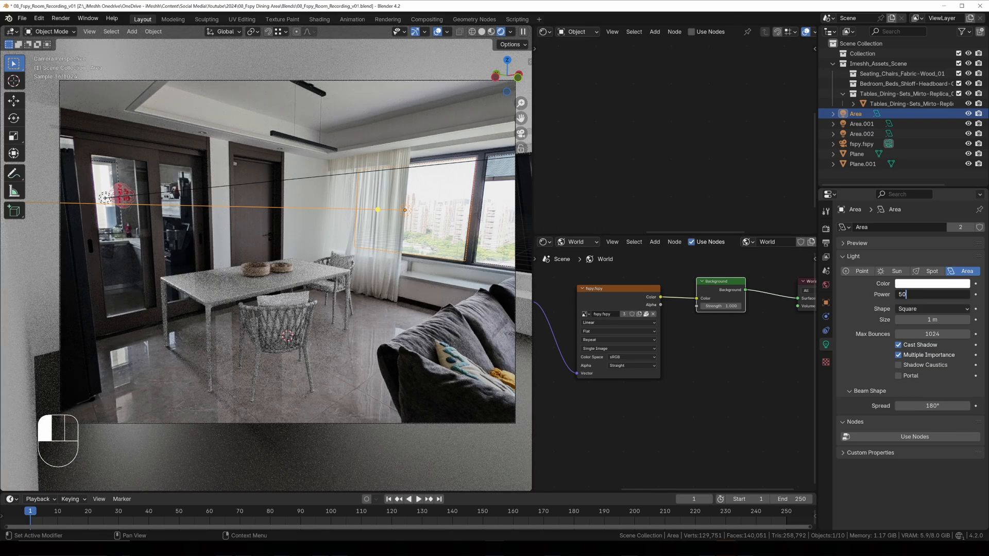
key(Return)
click(134, 198)
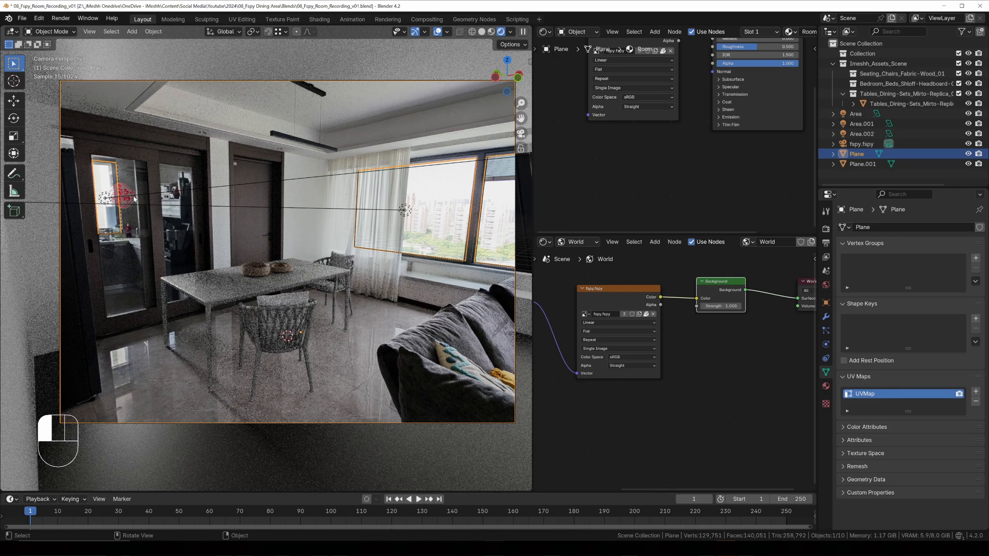
click(134, 200)
click(931, 296)
text(50)
key(Return)
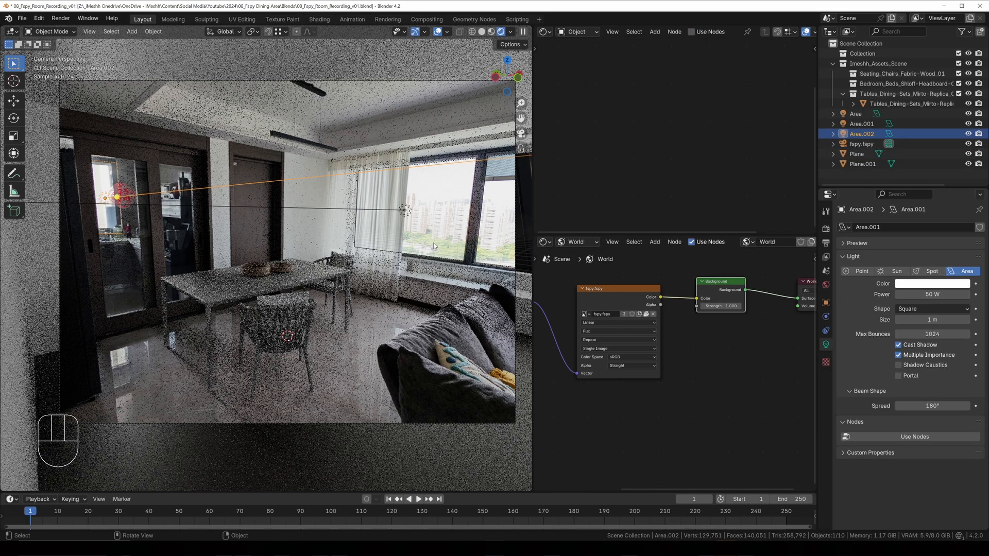
- Set the fspy camera's passepartout to 1.000 in its viewport display settings
click(434, 246)
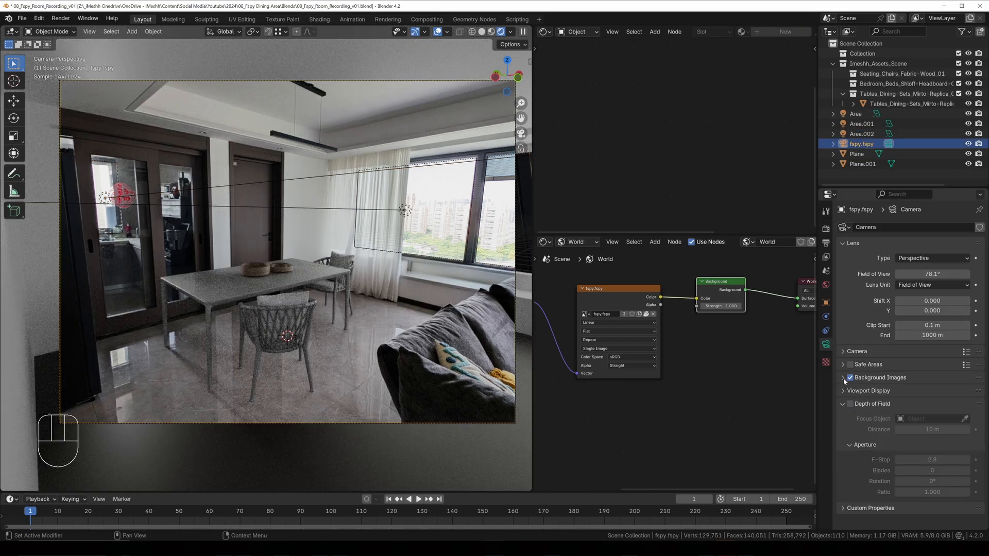
click(843, 378)
scroll(874, 423, down, 4)
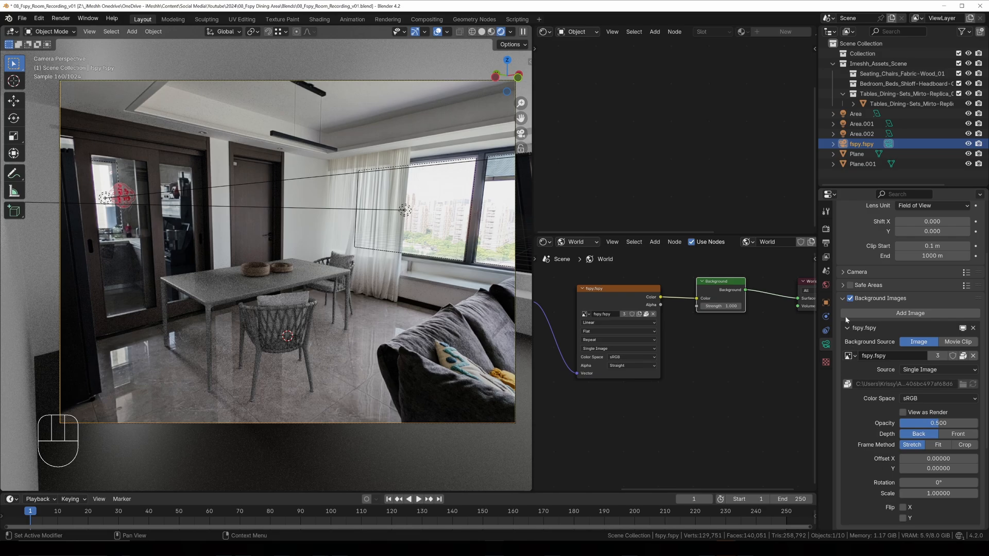
click(843, 298)
click(846, 392)
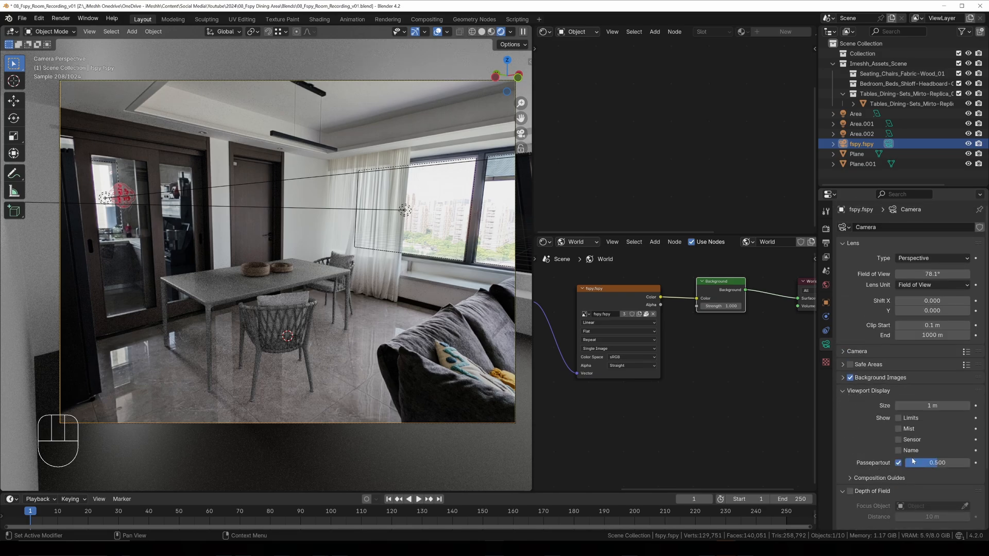
drag(915, 462, 970, 464)
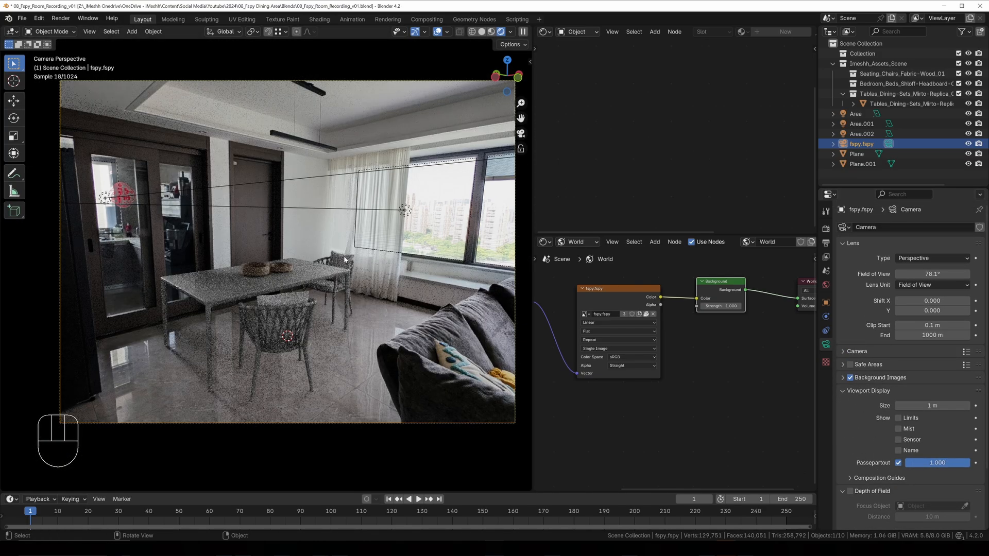
- Enable viewport denoising with the Albedo and Normal passes and the Accurate prefilter, and hide the overlays
click(308, 324)
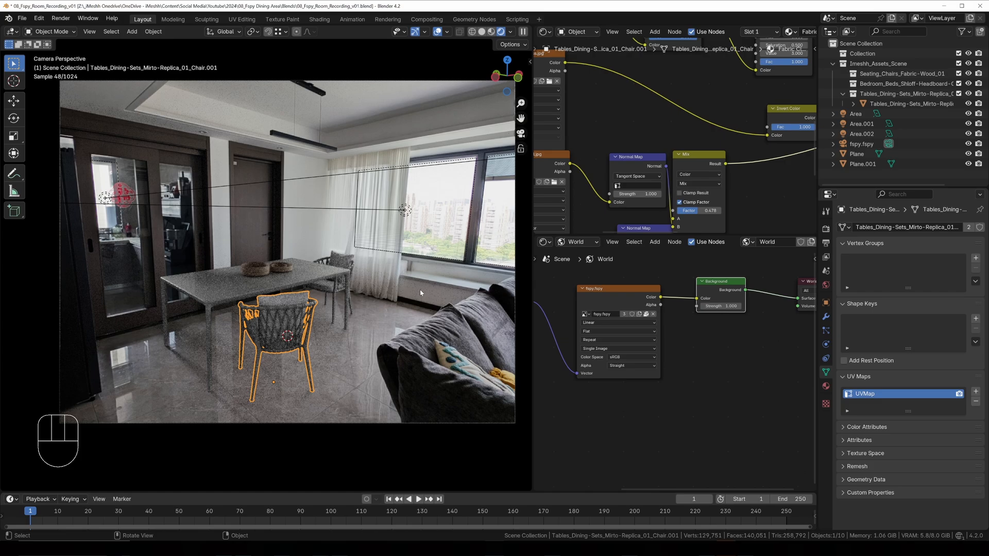
click(826, 228)
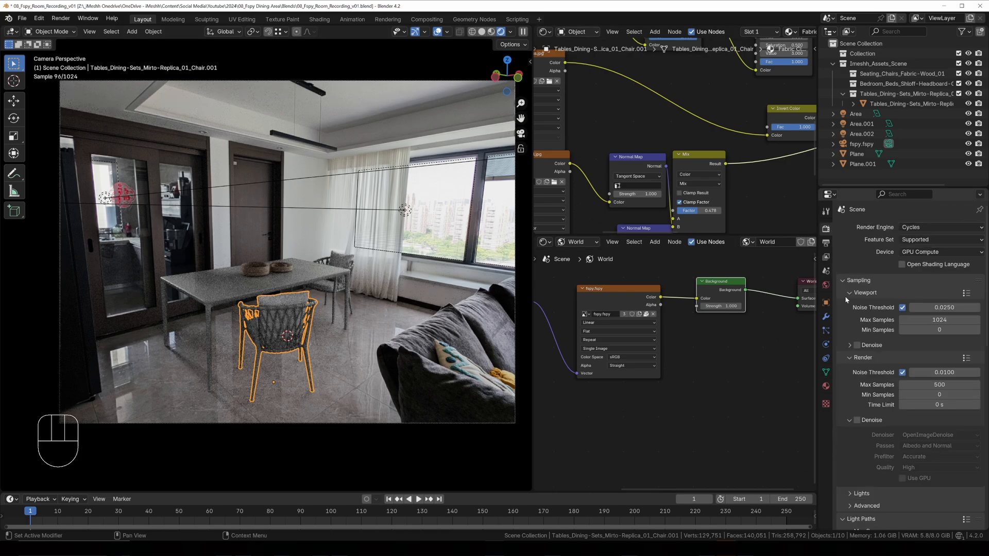
click(857, 346)
click(849, 346)
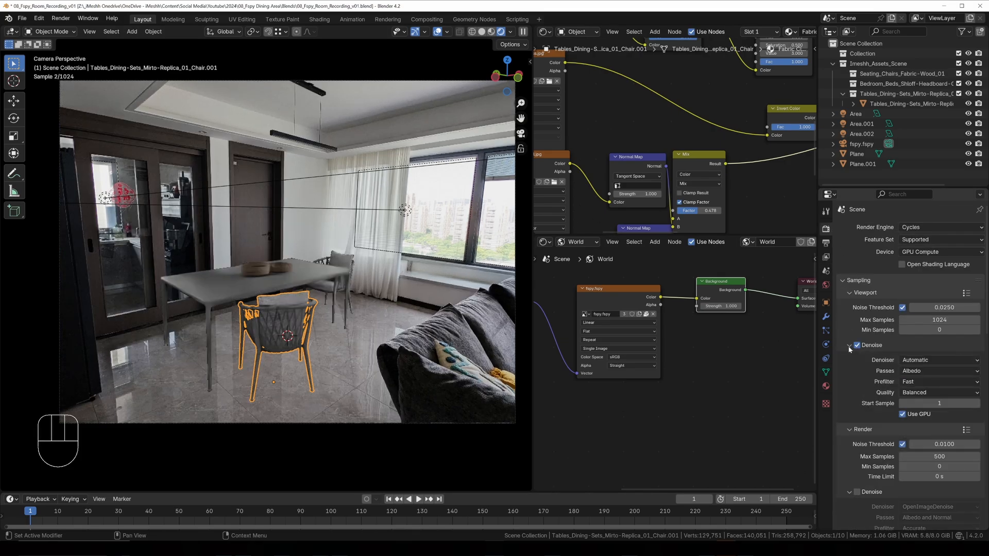
click(927, 371)
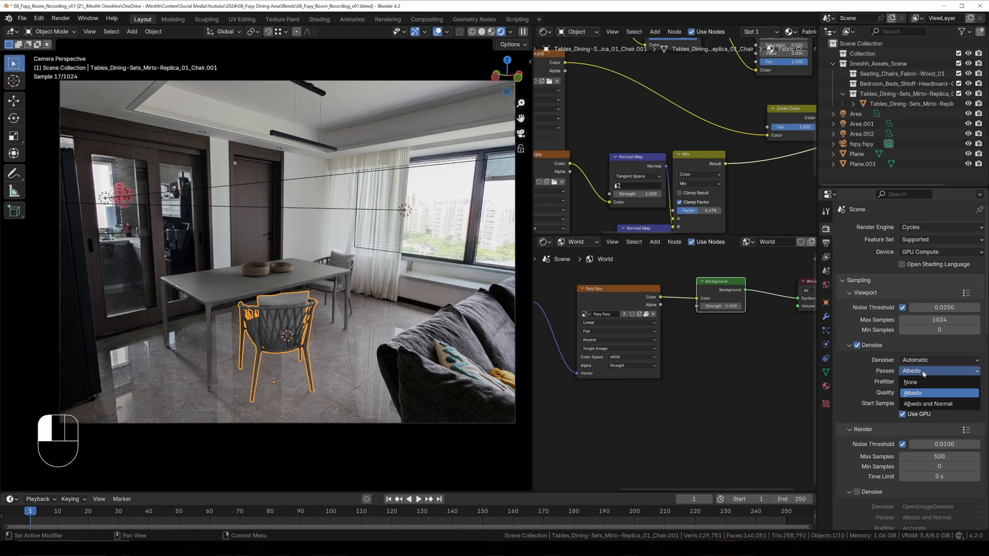
click(920, 405)
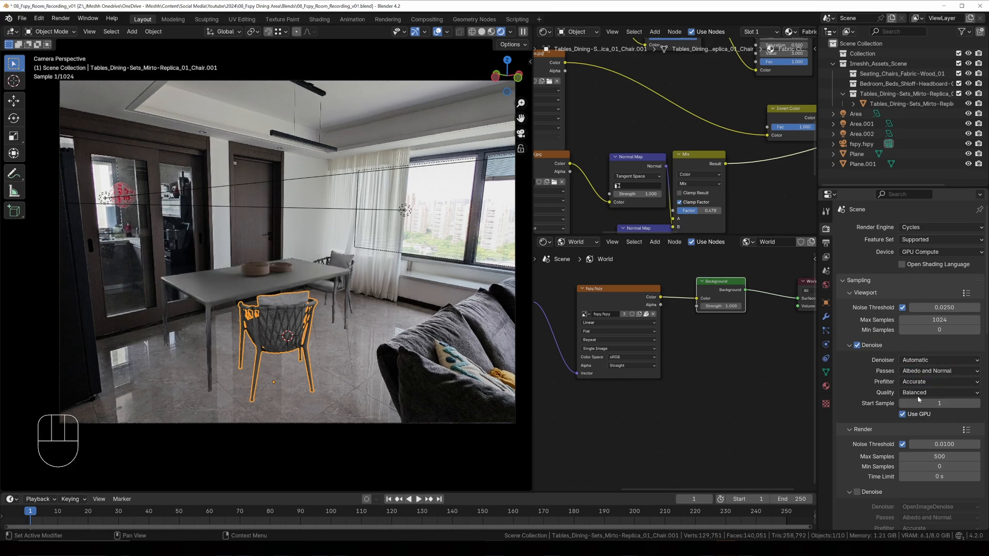
click(920, 394)
click(874, 399)
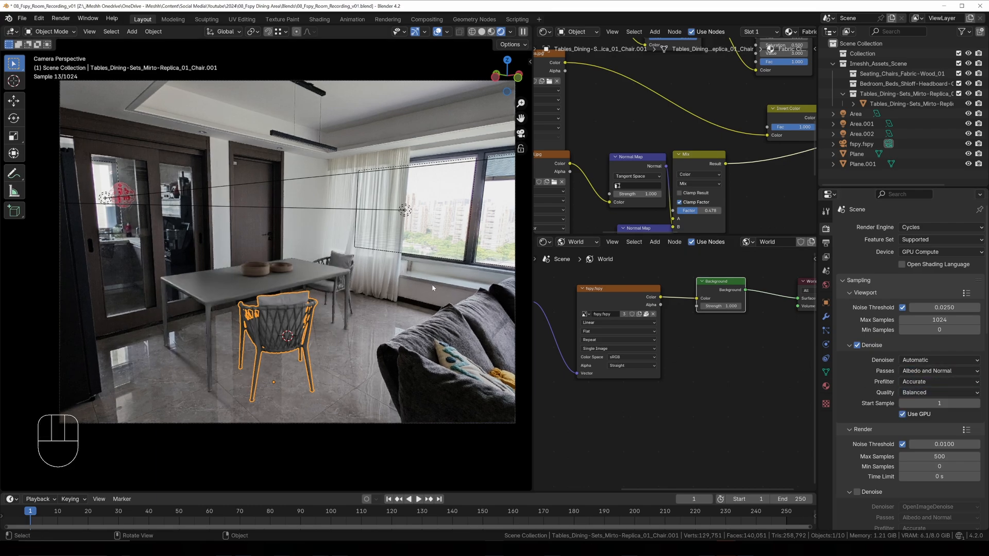
click(437, 32)
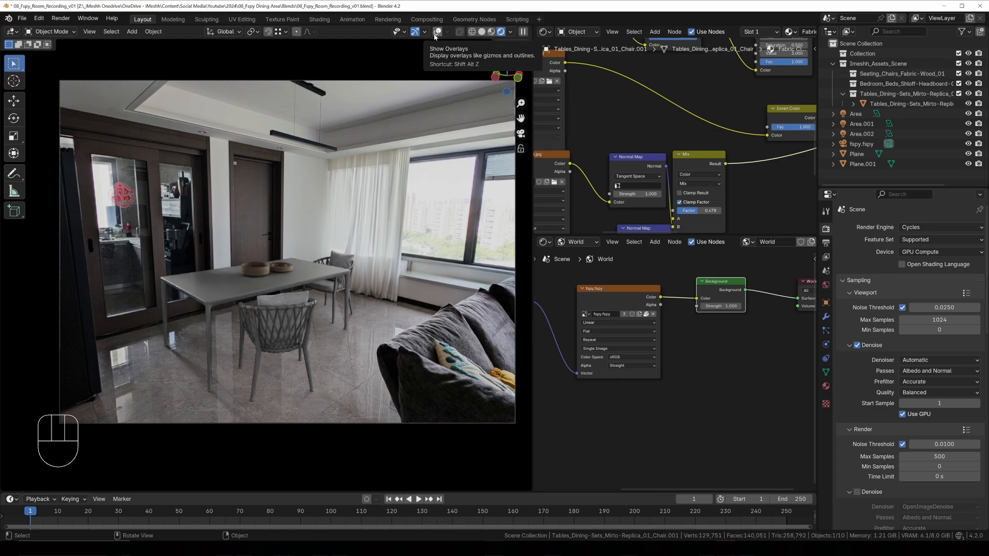
- Try moving the dining table and chairs along Y
shift+click(294, 279)
shift+click(282, 322)
key(g)
key(y)
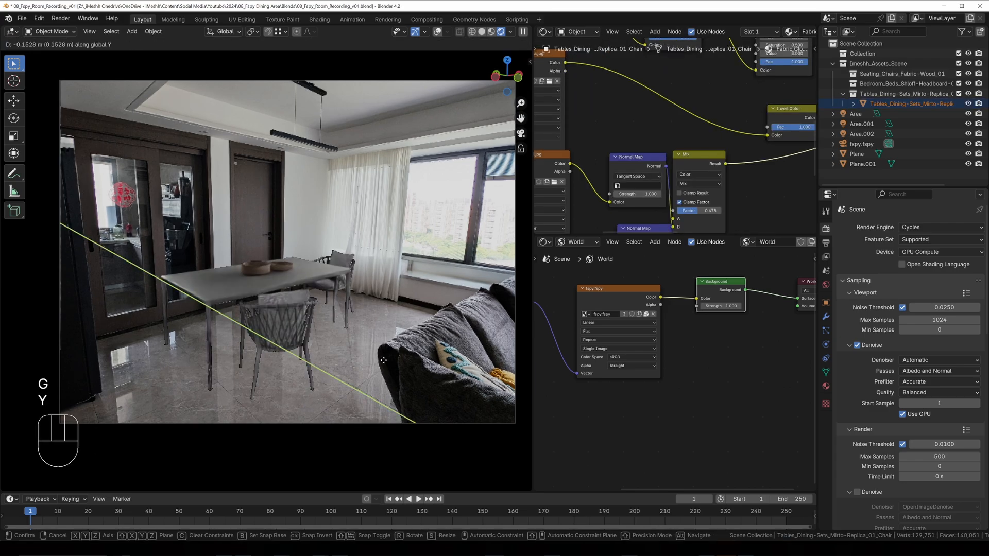
click(479, 323)
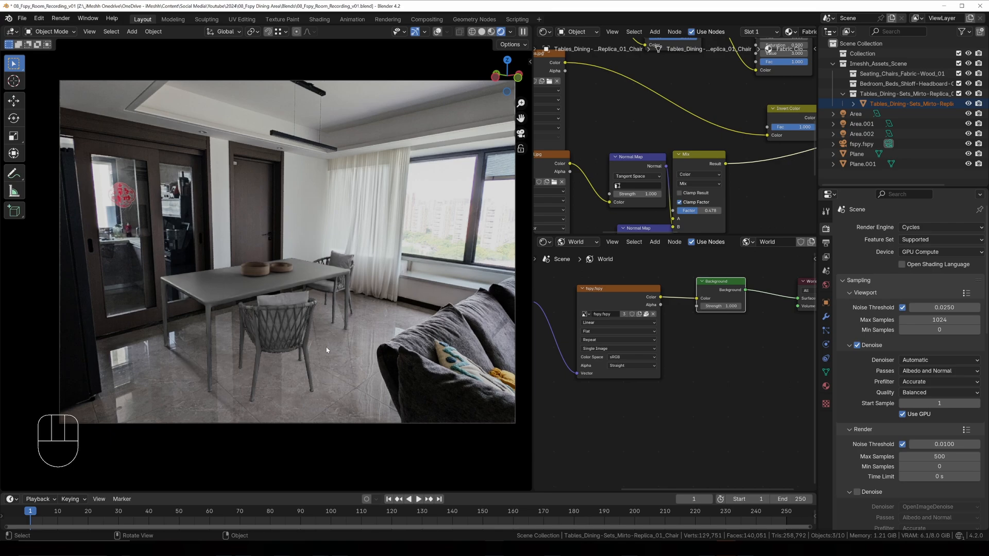
- Switch the viewport to solid shading and show the overlays again
key(z)
click(459, 353)
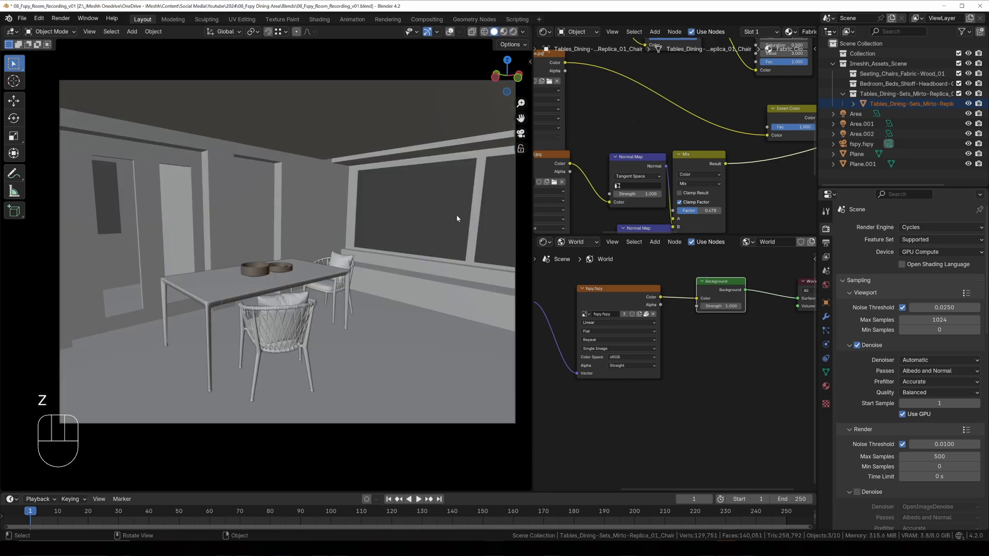
key(shift+alt+z)
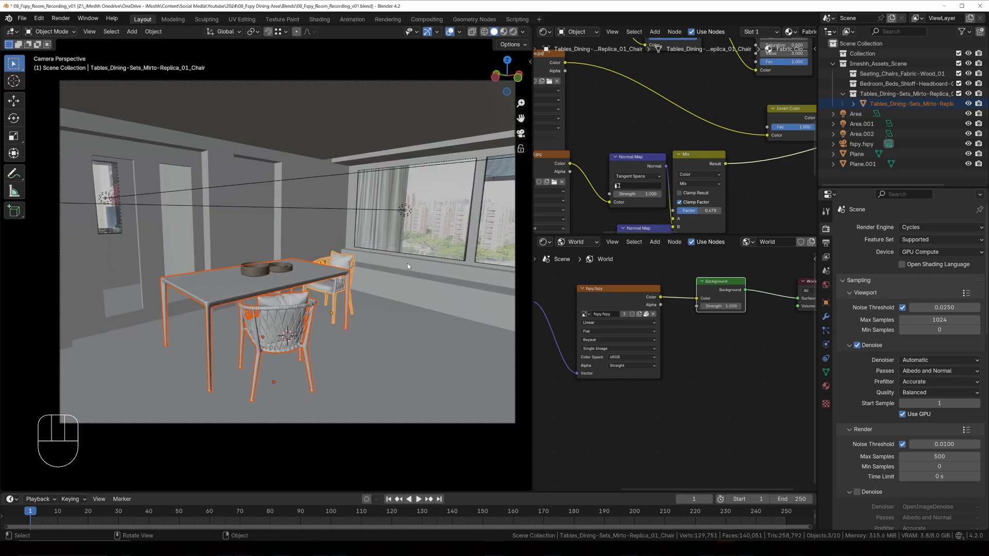
- Leave the camera view, select the fspy camera and snap the 3D cursor to it
middle_drag(407, 266, 281, 281)
scroll(287, 267, down, 4)
scroll(316, 283, up, 3)
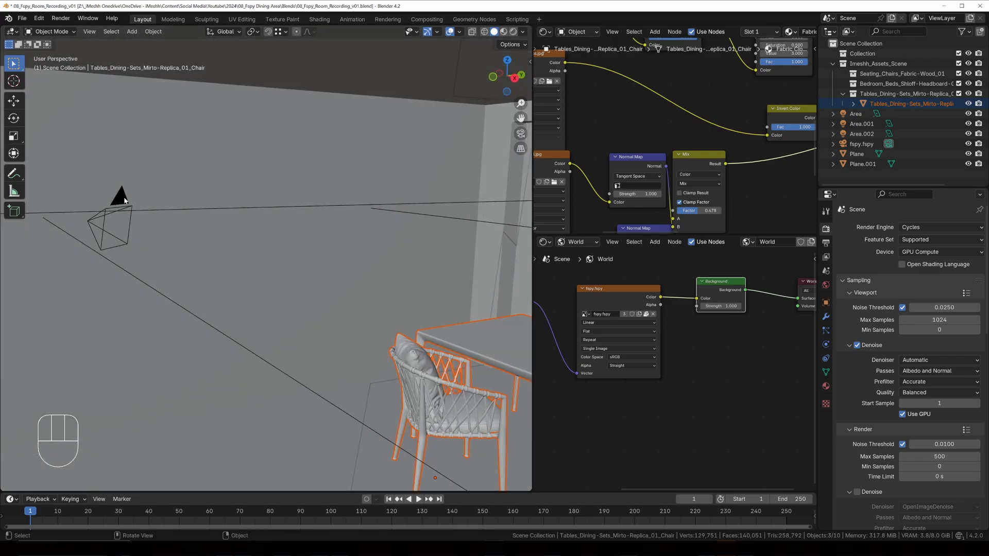
click(125, 207)
key(shift+s)
key(shift+s)
click(150, 256)
- Add a 2 m mesh plane at the 3D cursor on the camera
shift+middle_drag(149, 244, 203, 252)
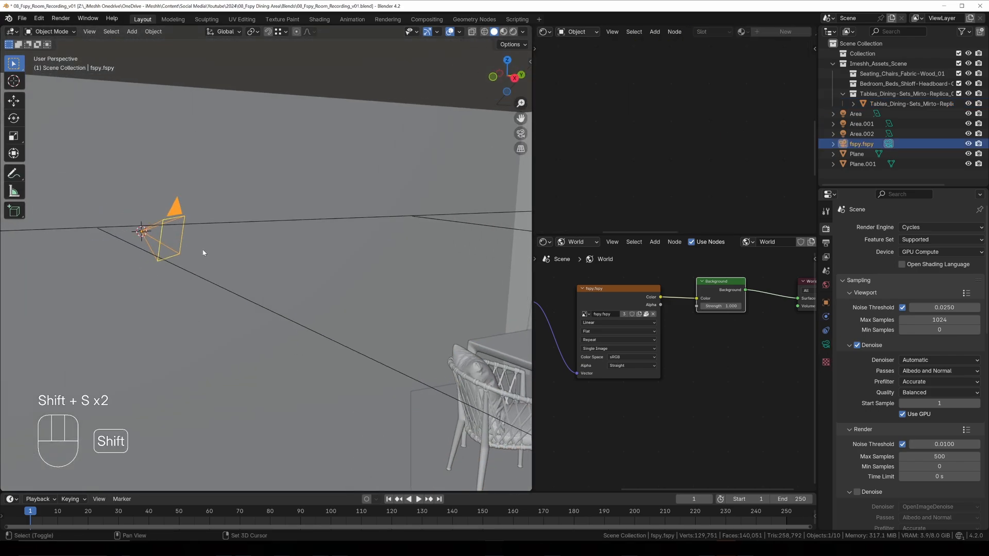
key(shift+a)
mouse_move(196, 131)
click(242, 129)
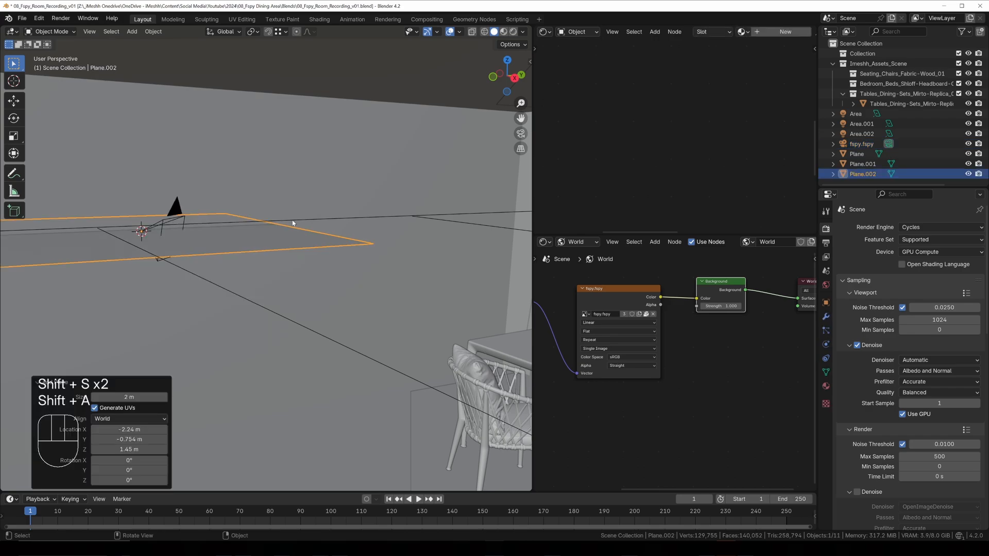
- Try scaling the new plane at the camera and undo the scaling
key(s)
click(183, 217)
key(ctrl+z)
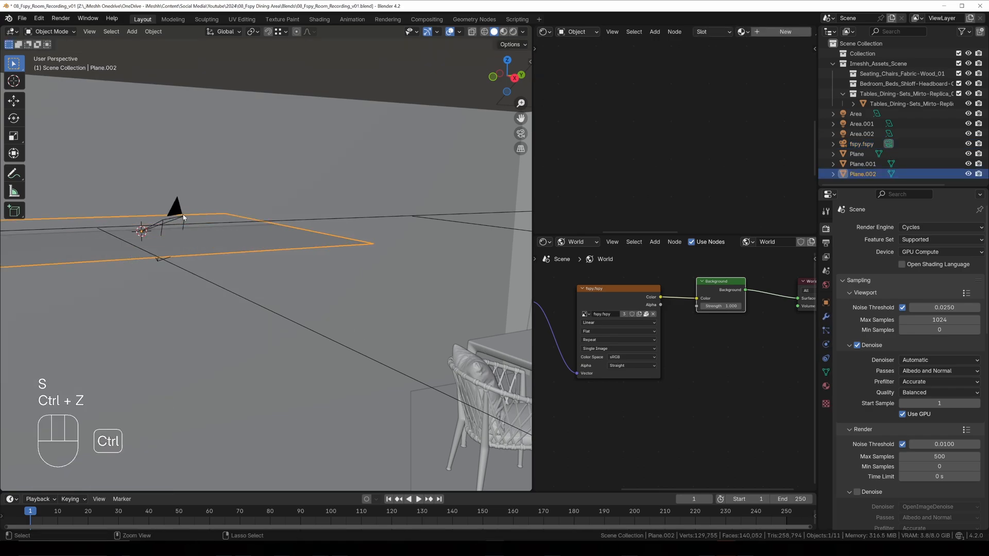
- Copy the fspy camera's rotation to the new plane so it lies parallel to the camera view
shift+click(176, 209)
key(ctrl+l)
mouse_move(175, 209)
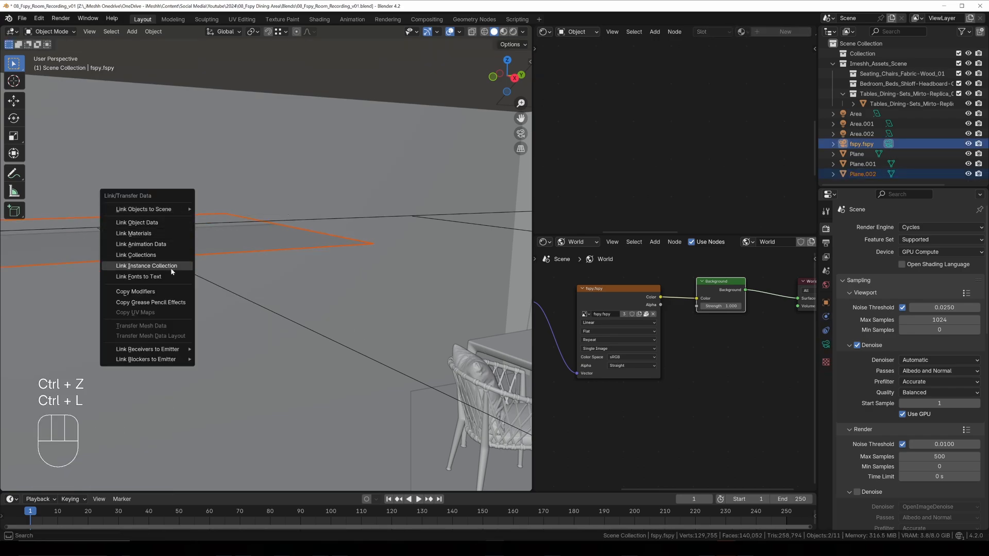
key(ctrl+c)
click(257, 240)
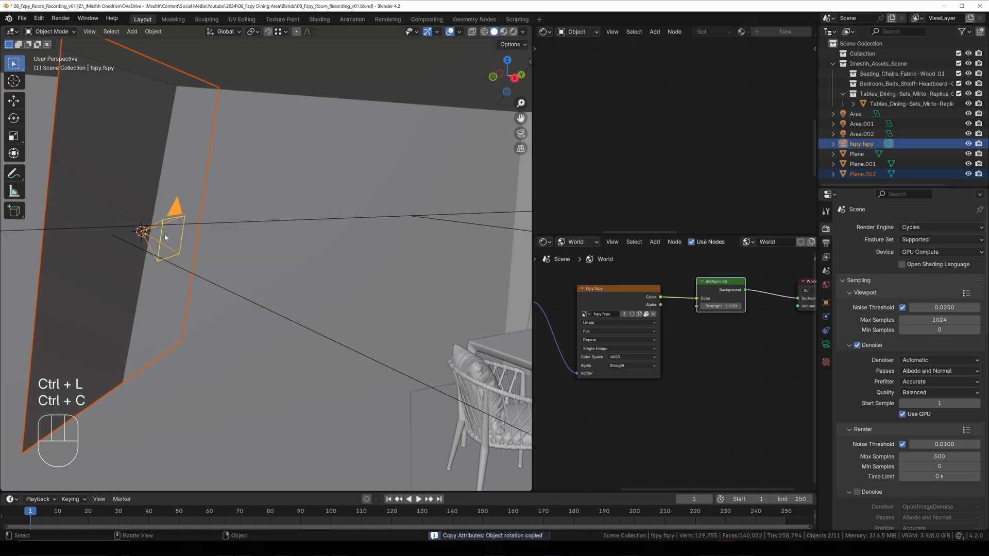
- Set the transform orientation to Local and move the new plane about 0.37 m along its Z axis in front of the camera
click(216, 85)
click(227, 31)
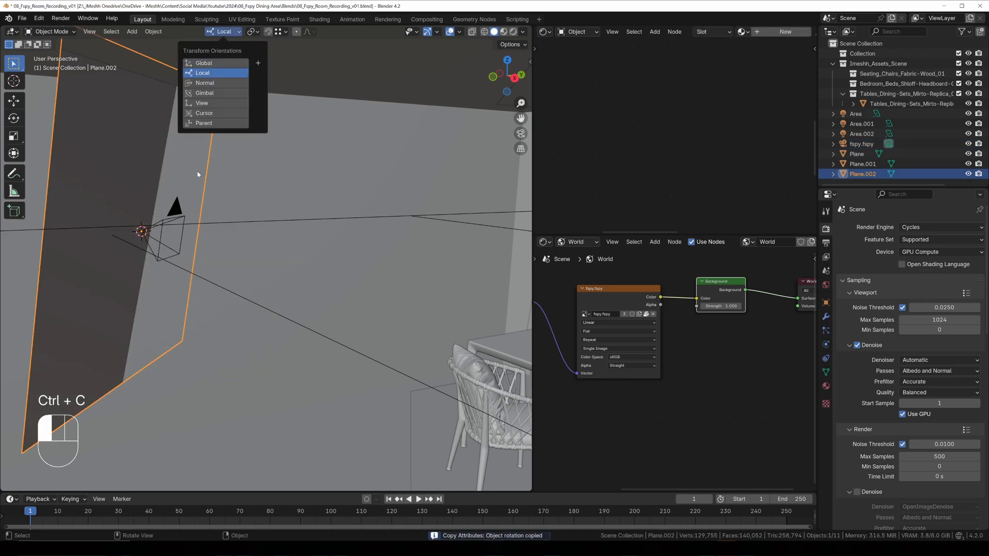
click(221, 74)
key(g)
key(z)
click(274, 226)
- Show the camera view in wireframe shading and hide the room mesh named Plane
key(KP_0)
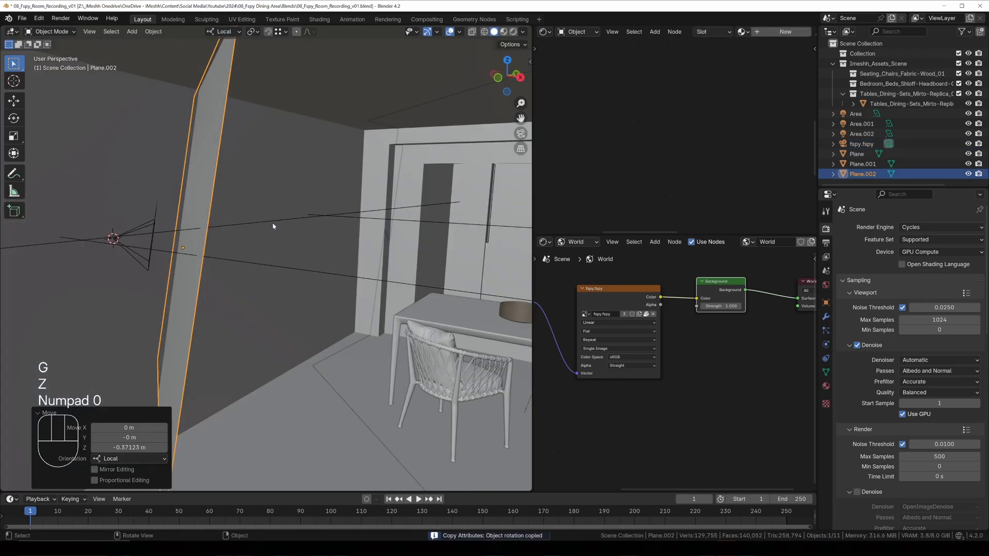
key(z)
click(285, 273)
key(z)
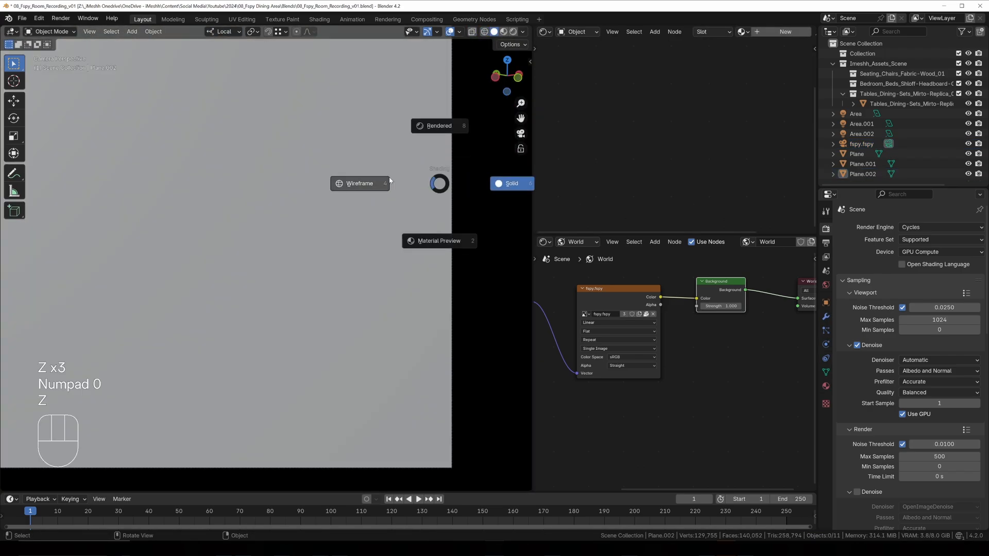
click(371, 181)
click(328, 186)
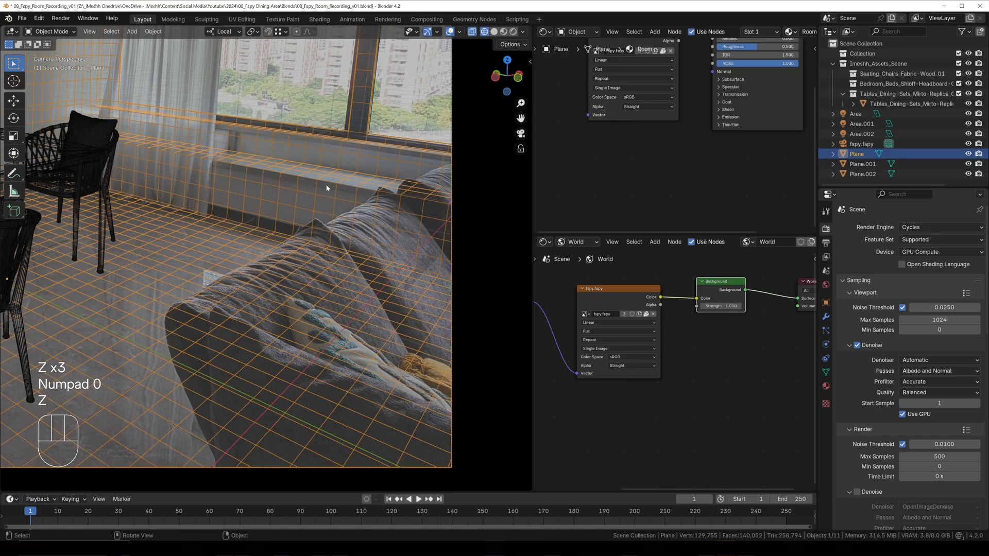
key(h)
scroll(358, 238, down, 3)
key(Tab)
scroll(356, 233, down, 2)
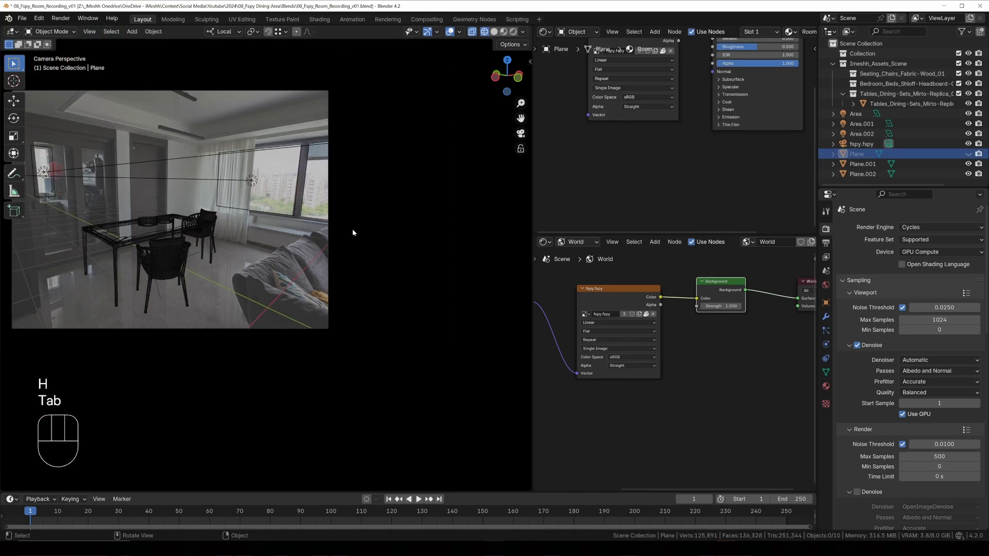
- Select the plane in front of the camera and open it in Edit Mode through the camera view
middle_drag(353, 230, 376, 243)
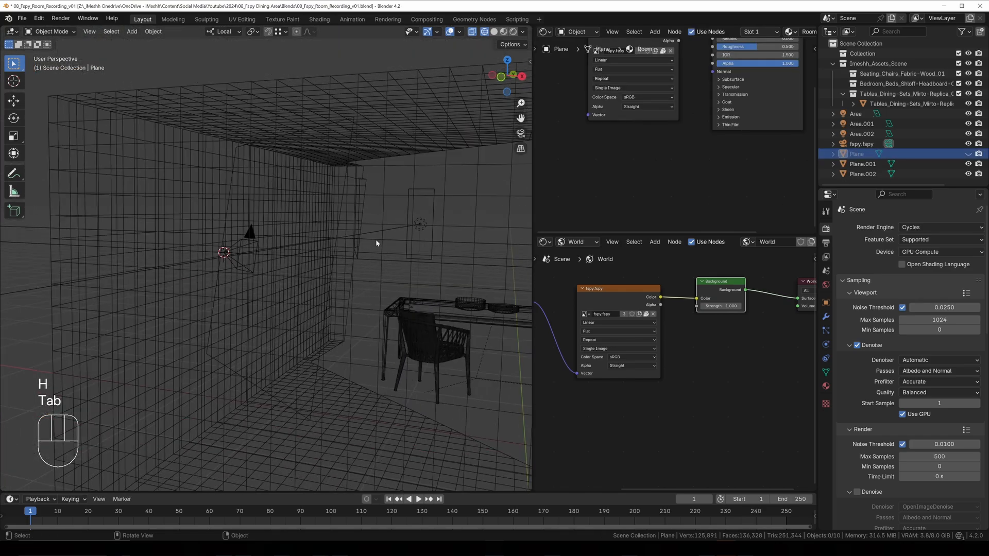
key(Tab)
scroll(342, 242, up, 3)
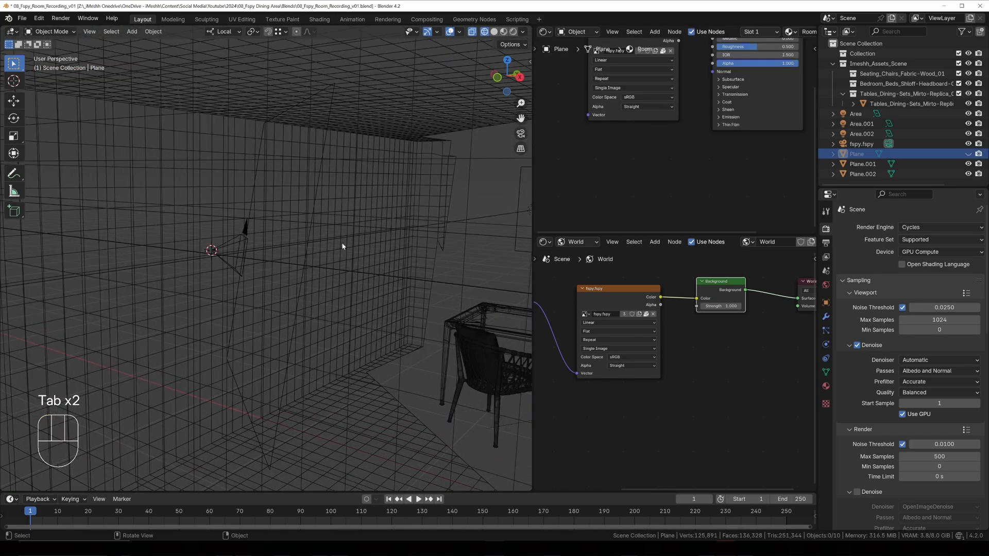
click(308, 244)
click(308, 244)
key(KP_0)
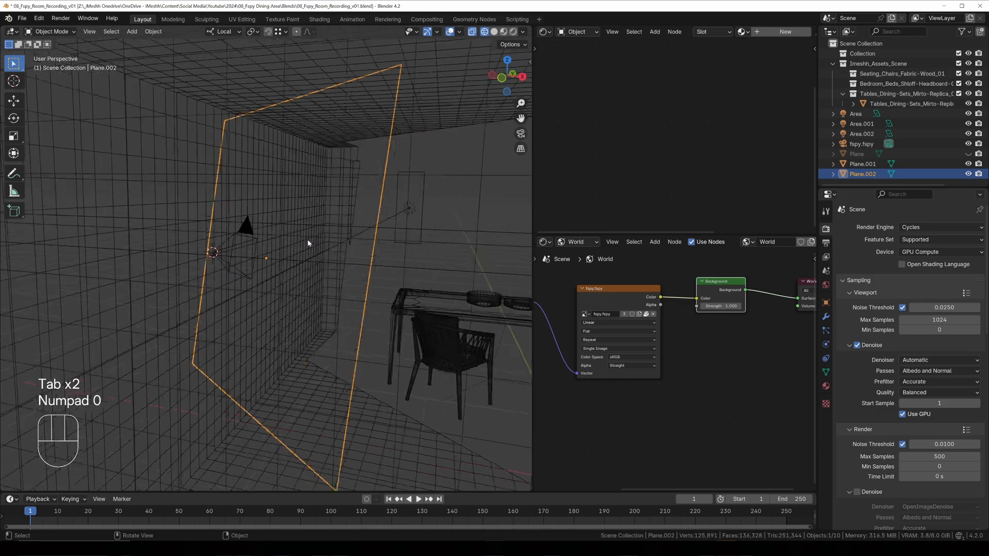
key(Tab)
- Start a knife cut on the plane at the photo's right border and trace the far part of the sofa's top edge
key(k)
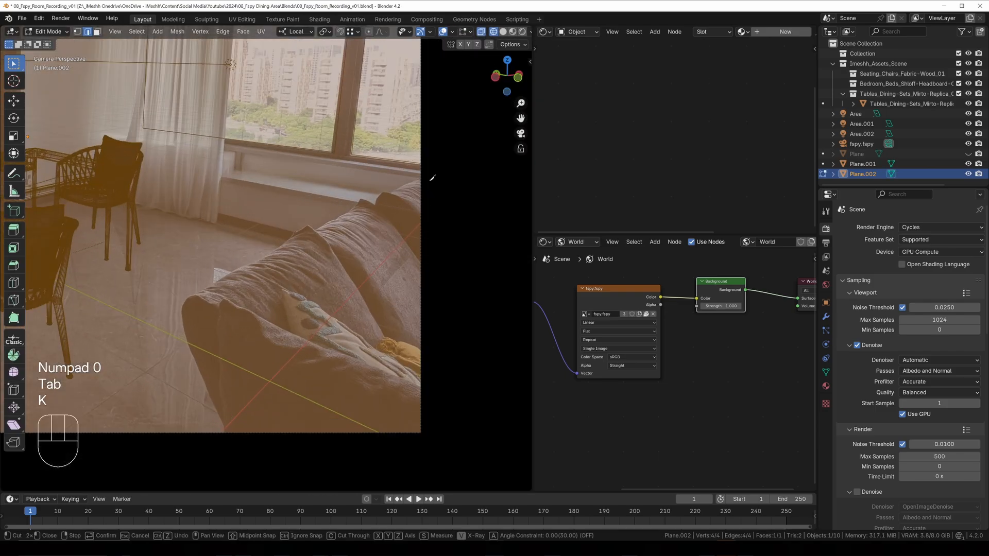
scroll(260, 294, up, 4)
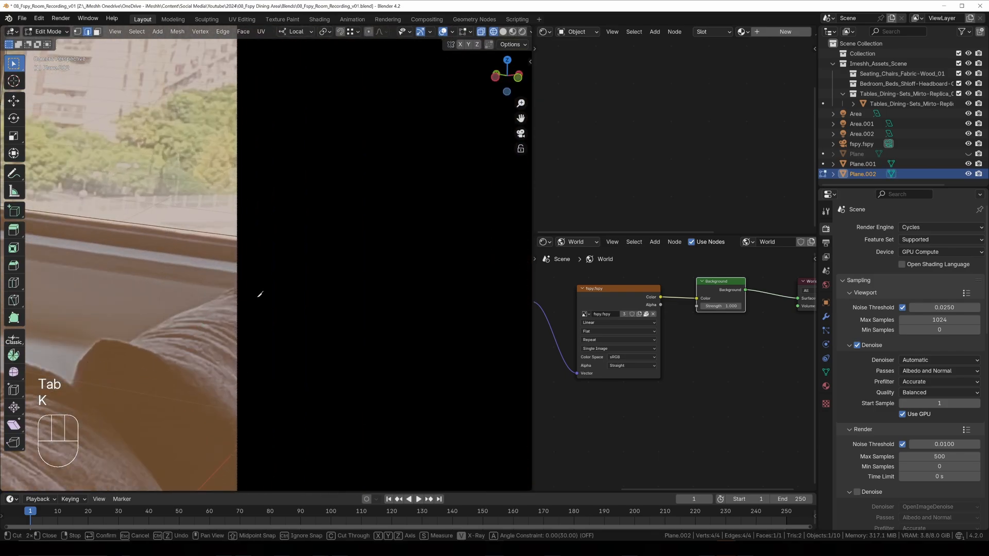
shift+middle_drag(260, 295, 386, 228)
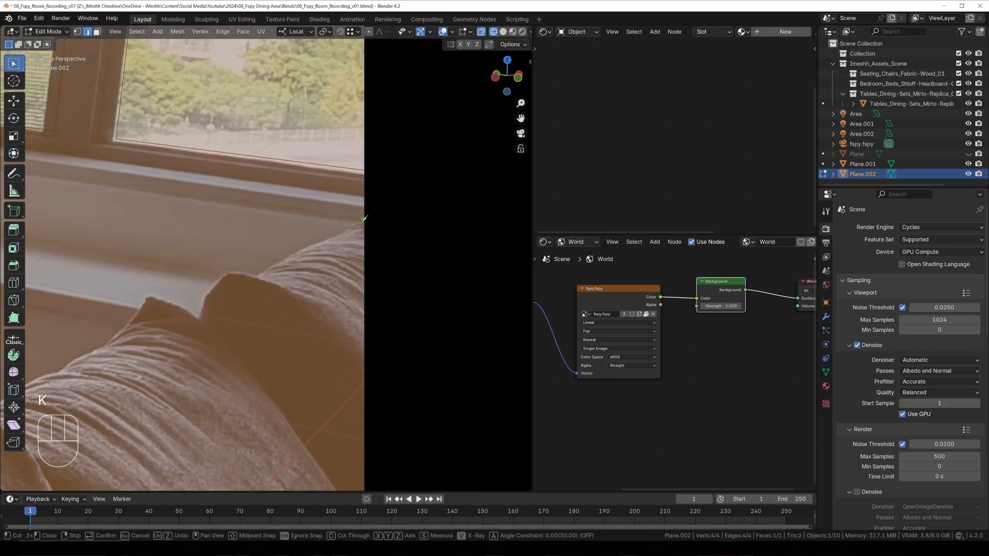
click(305, 250)
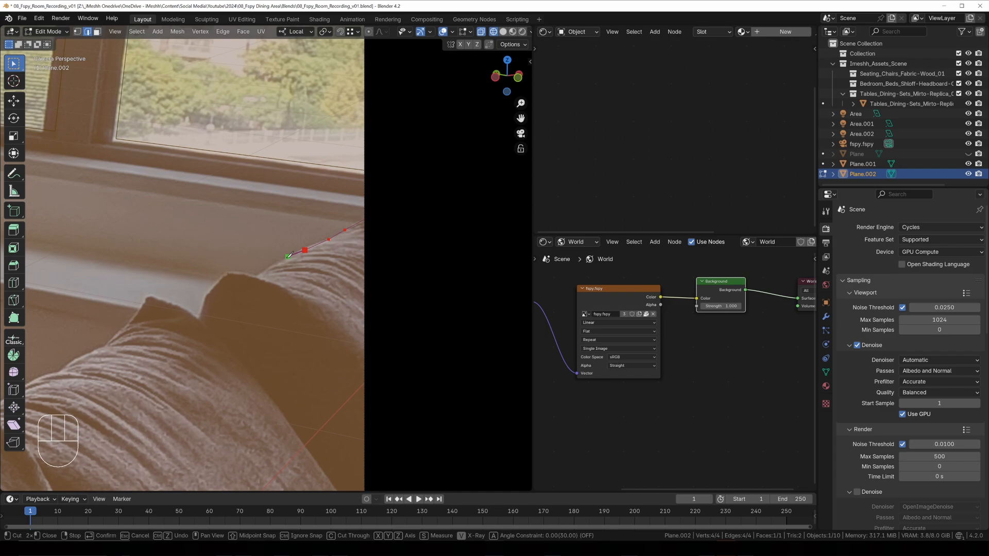
click(262, 272)
click(163, 300)
click(149, 299)
click(135, 312)
shift+middle_drag(85, 369, 390, 207)
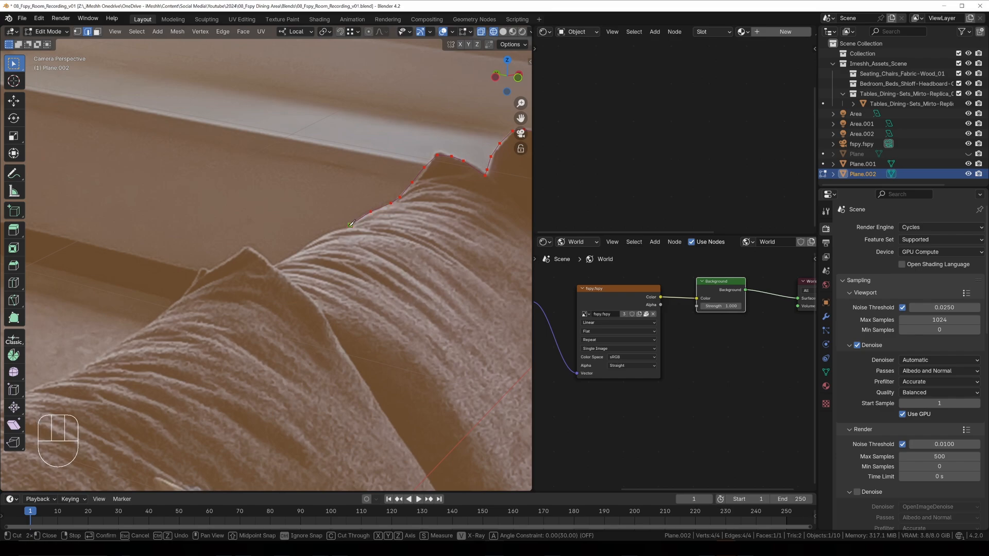
- Continue the knife cut over the middle cushion peak and along the sofa's back towards its near corner
click(262, 262)
click(251, 249)
click(245, 247)
click(230, 258)
click(210, 268)
click(204, 270)
click(195, 275)
click(161, 313)
click(151, 323)
click(125, 340)
click(112, 352)
click(94, 359)
shift+middle_drag(94, 358, 295, 268)
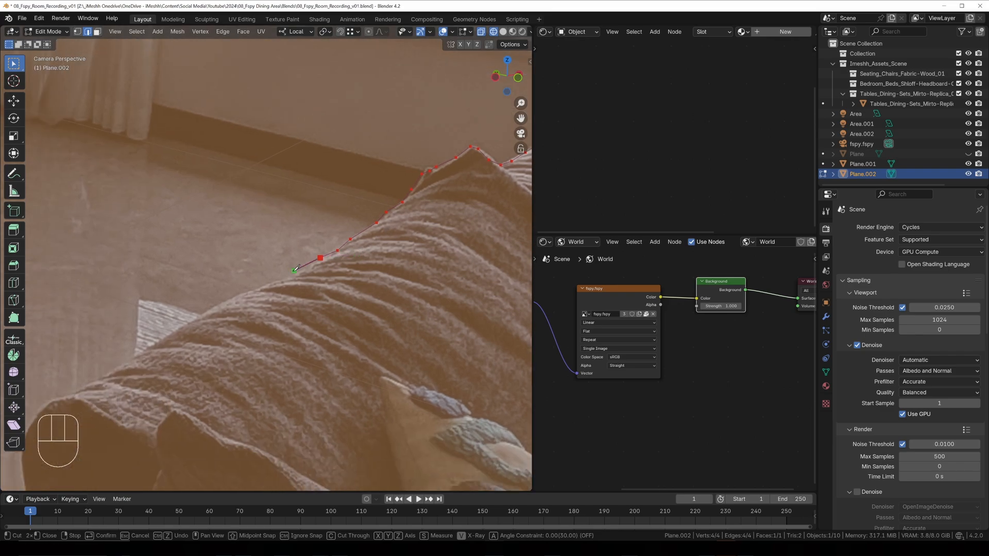
click(244, 296)
click(217, 304)
click(146, 348)
click(127, 359)
click(100, 376)
shift+middle_drag(99, 376, 248, 246)
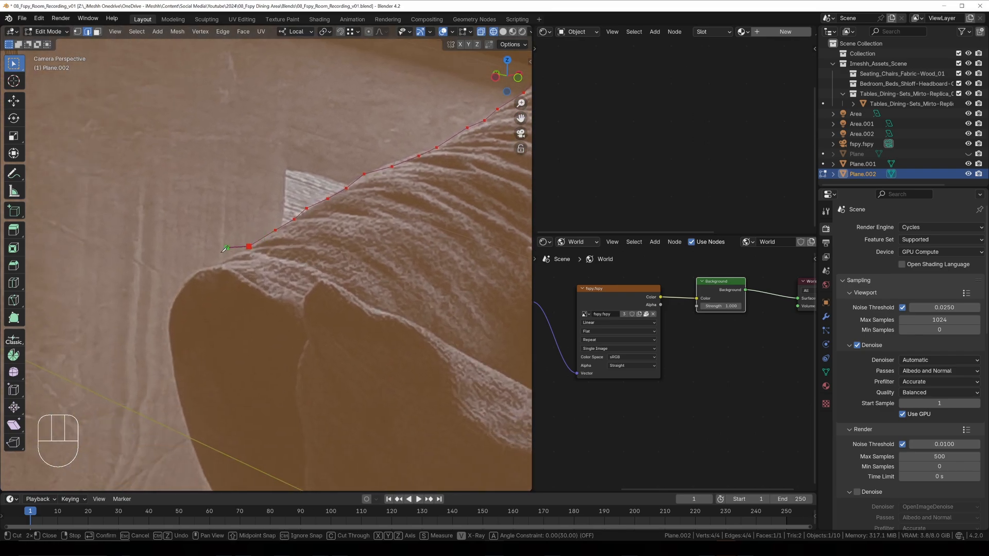
- Trace the knife cut around the sofa's near corner down to the photo's lower border and complete the cut
click(222, 264)
click(199, 273)
shift+middle_drag(177, 376, 197, 174)
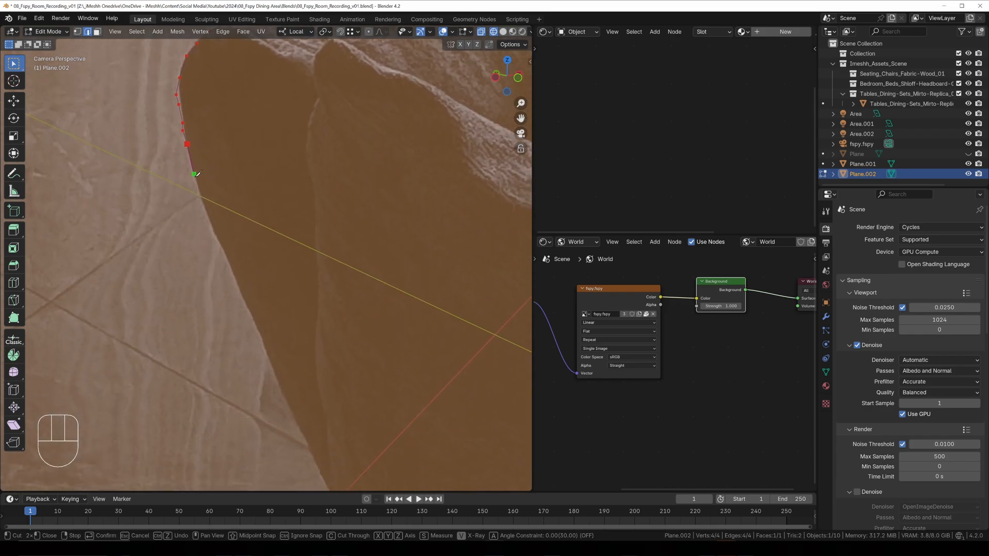
click(263, 333)
shift+middle_drag(286, 352, 283, 230)
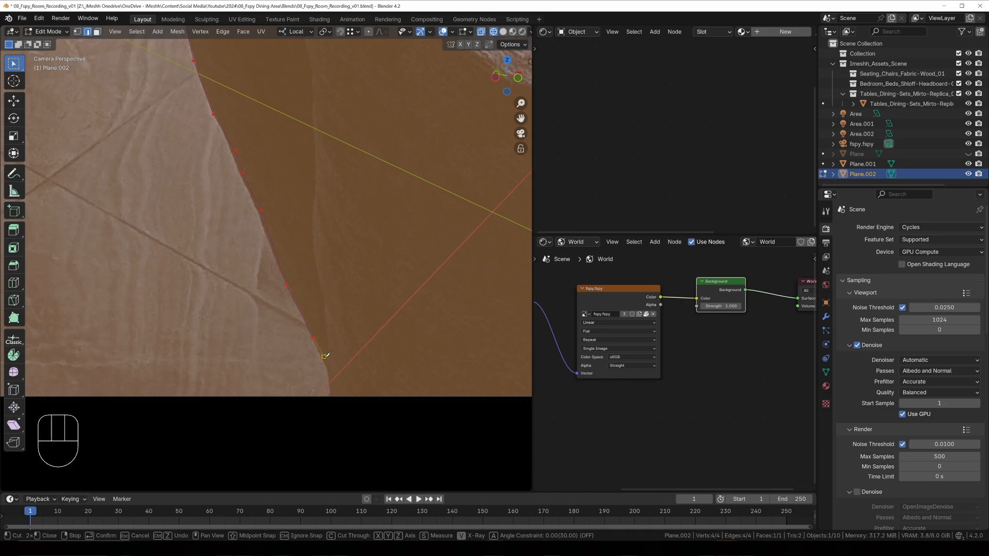
scroll(368, 389, down, 8)
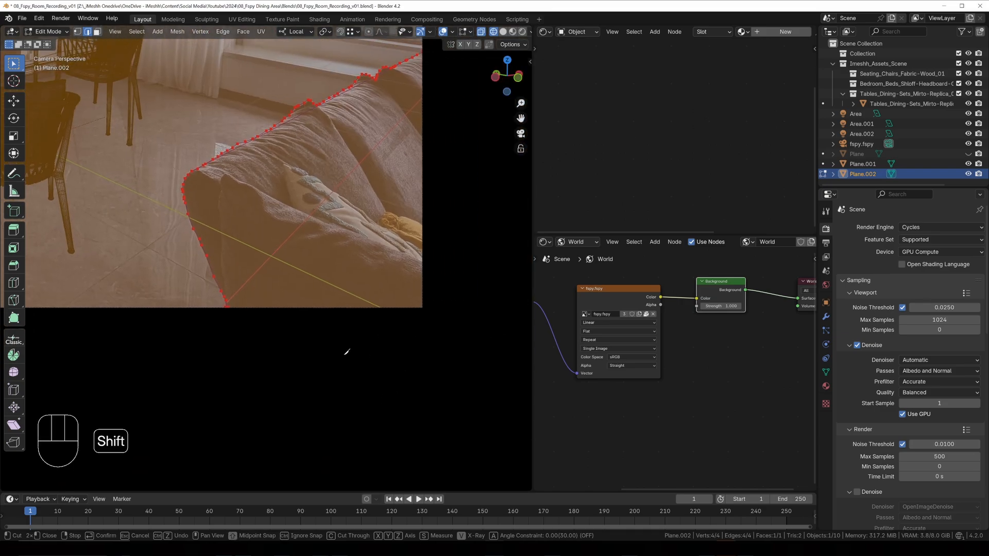
shift+middle_drag(408, 82, 406, 186)
scroll(406, 185, up, 3)
shift+middle_drag(497, 123, 371, 249)
scroll(374, 248, up, 3)
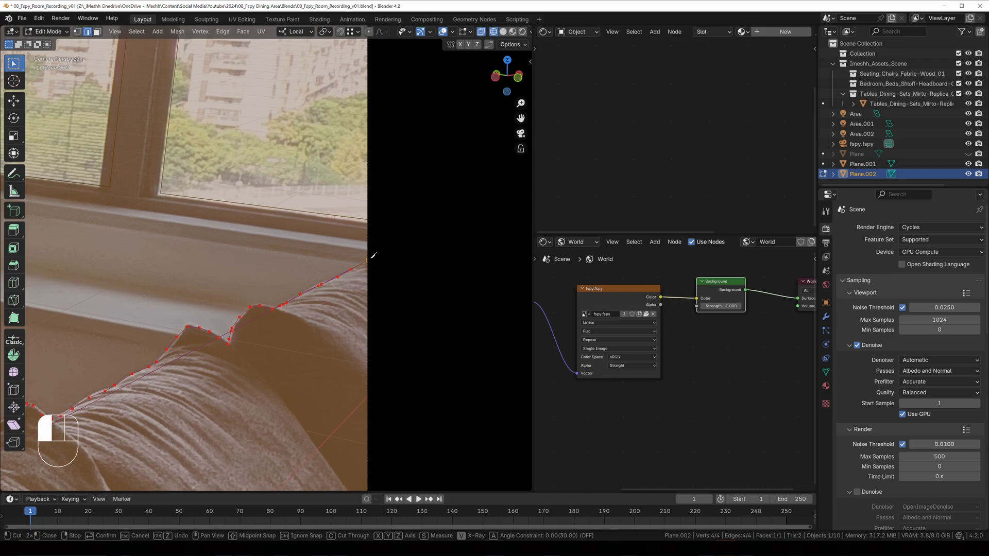
key(Return)
- Isolate the plane in local view and delete the large faces outside the sofa outline
scroll(369, 262, down, 4)
shift+middle_drag(329, 276, 289, 263)
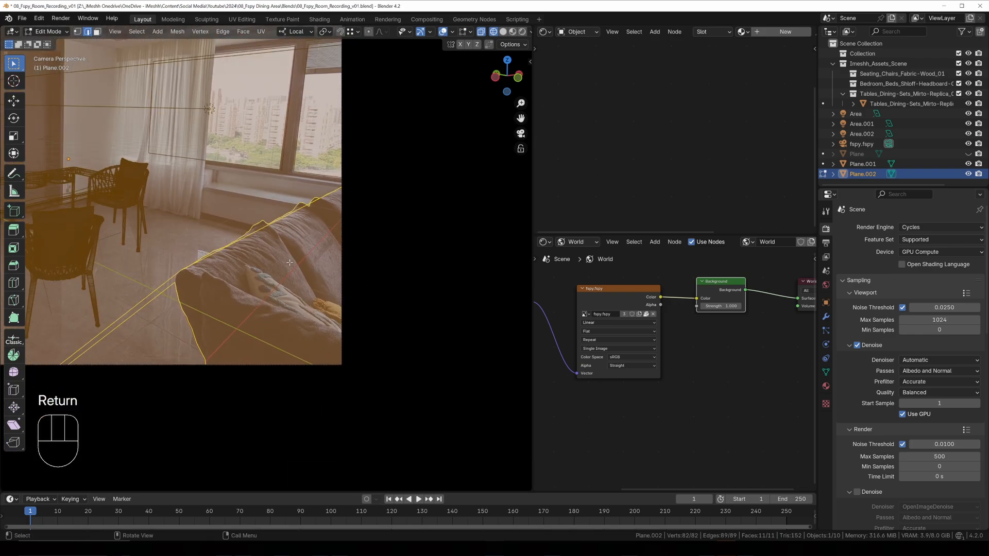
key(alt+a)
shift+click(234, 285)
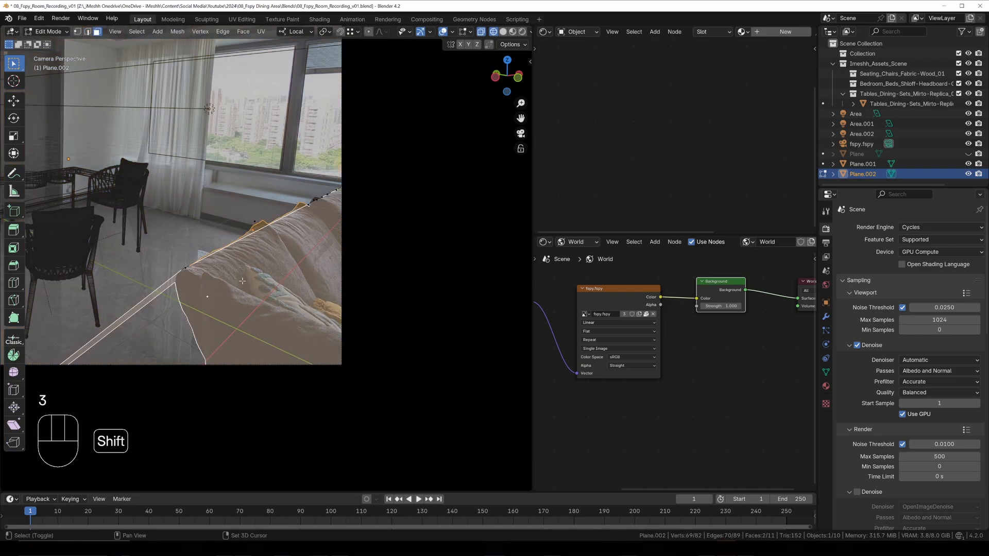
key(KP_Divide)
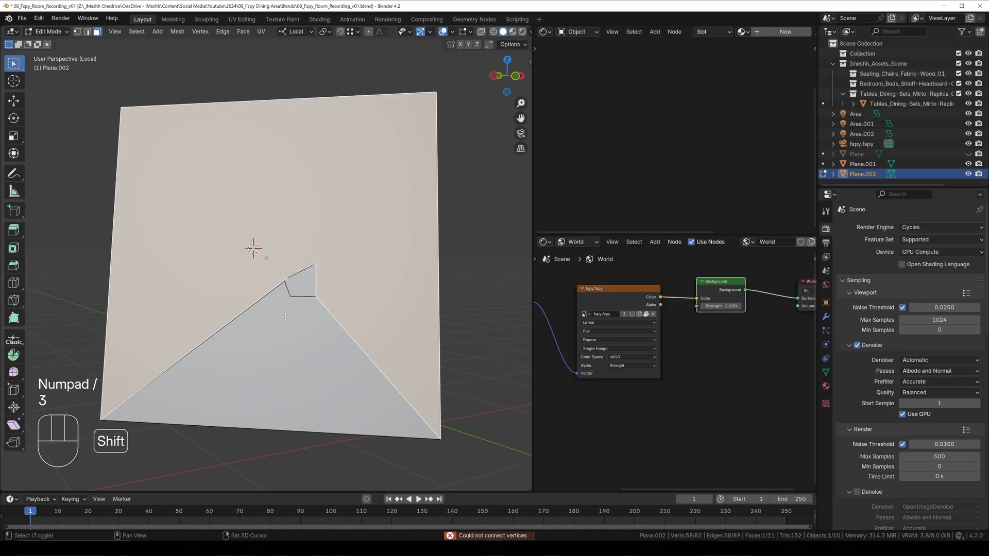
shift+click(285, 316)
key(x)
click(286, 314)
- Dissolve three stray vertices at the corner where the leftover strip meets the sofa shape
scroll(289, 312, up, 4)
key(1)
scroll(249, 315, down, 3)
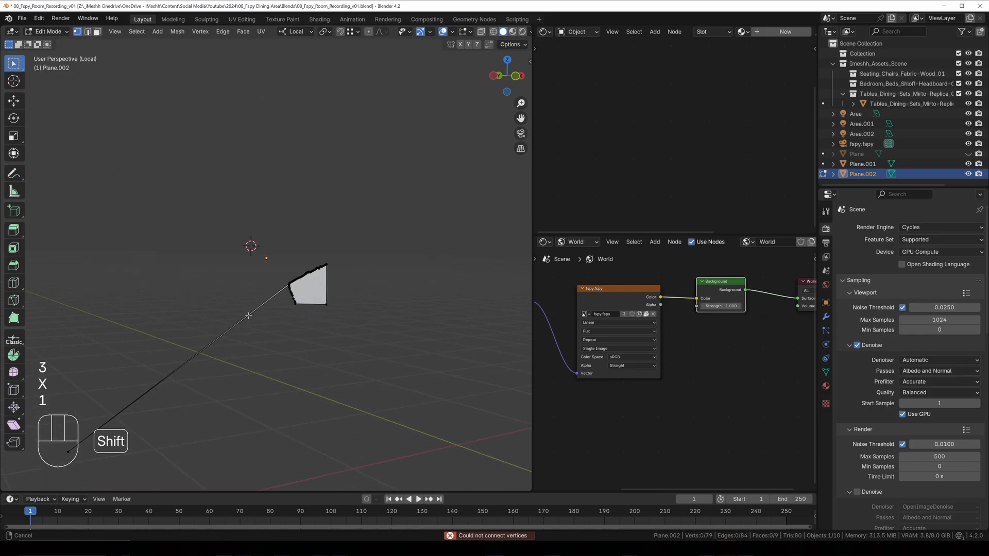
shift+middle_drag(249, 315, 239, 256)
scroll(288, 226, up, 5)
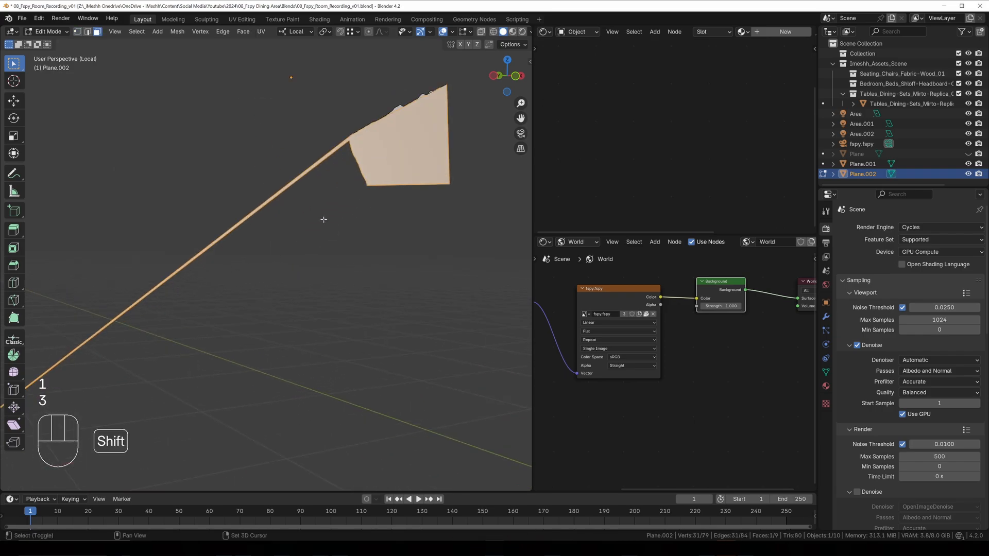
click(321, 277)
scroll(314, 276, up, 4)
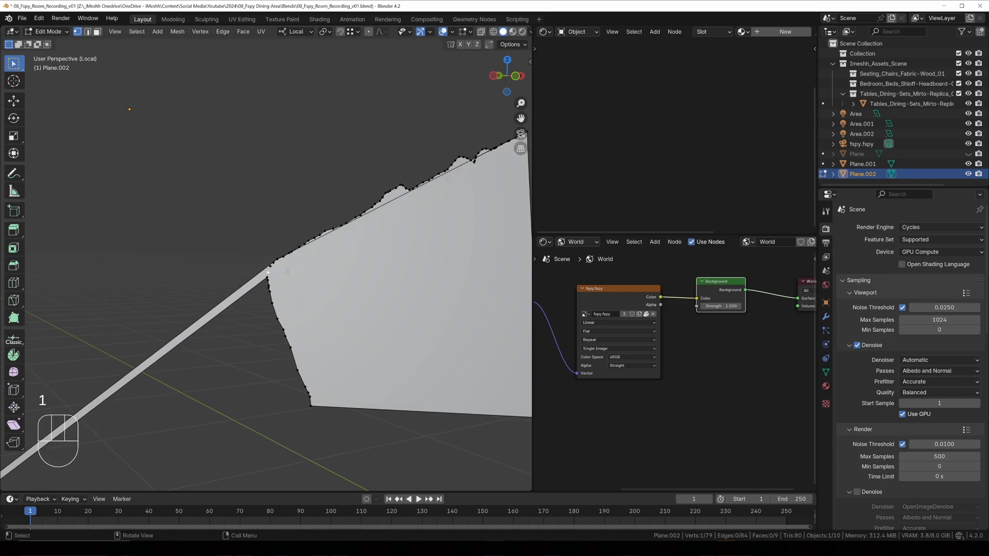
key(x)
click(309, 310)
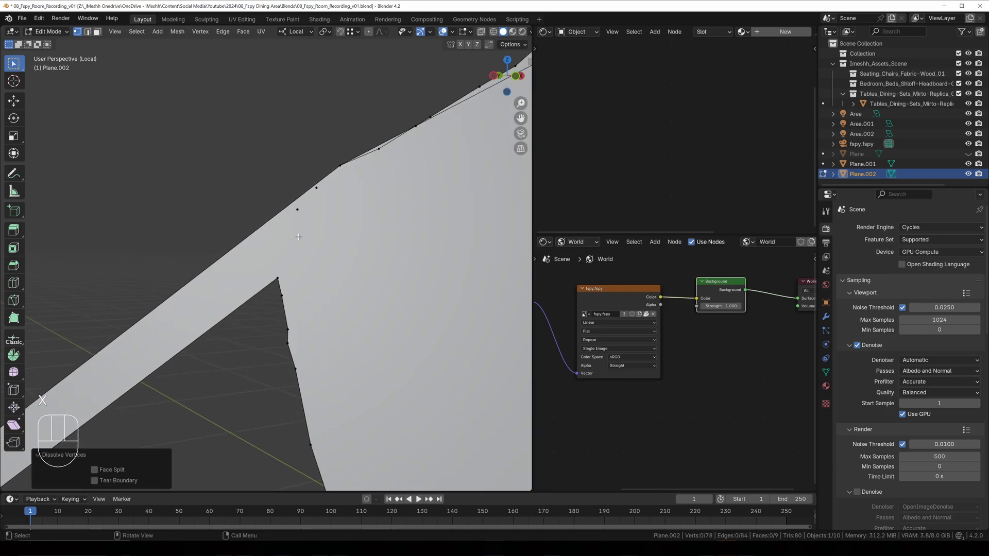
key(x)
click(298, 219)
key(x)
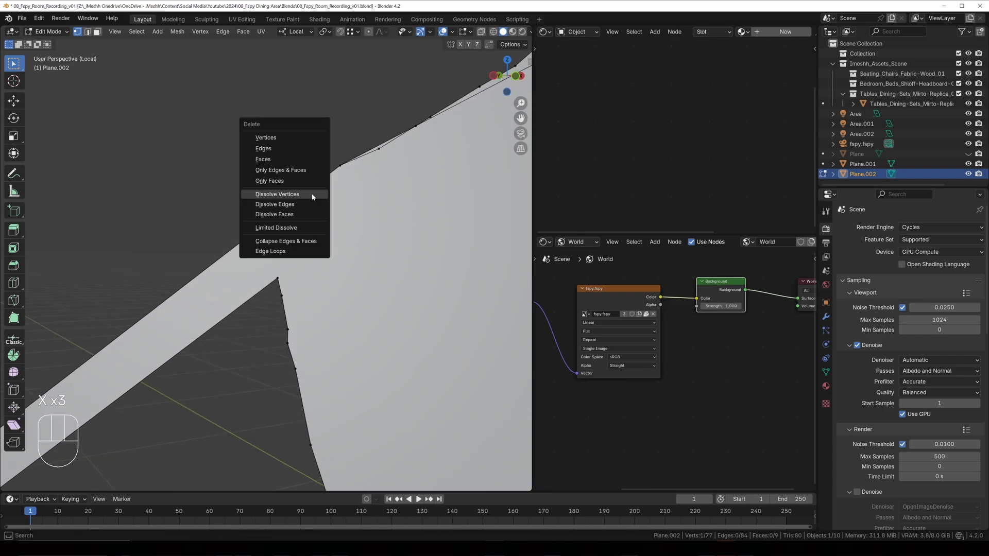
click(312, 195)
- Connect the two corner vertices across the base of the leftover strip and delete the strip's face
key(3)
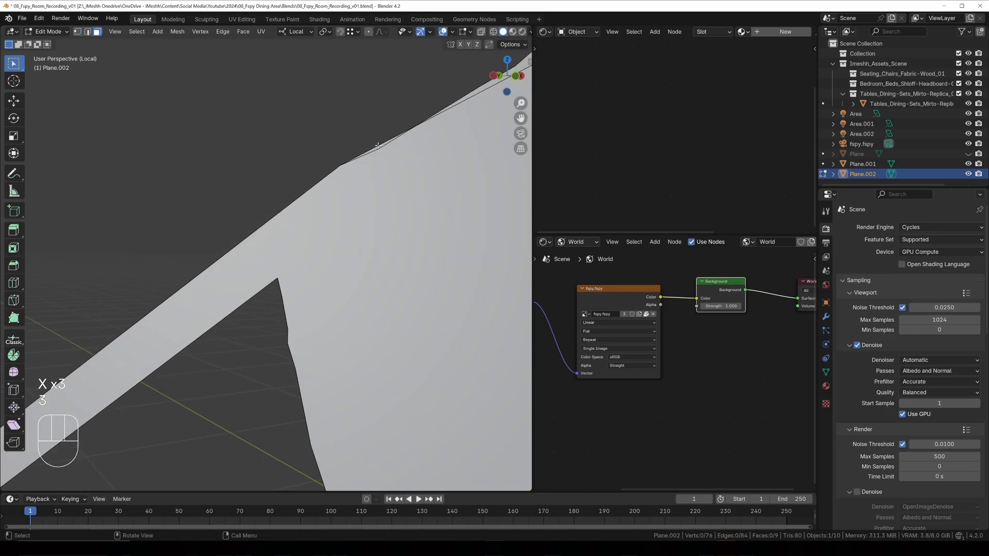
key(x)
middle_drag(372, 229, 298, 254)
key(1)
click(288, 238)
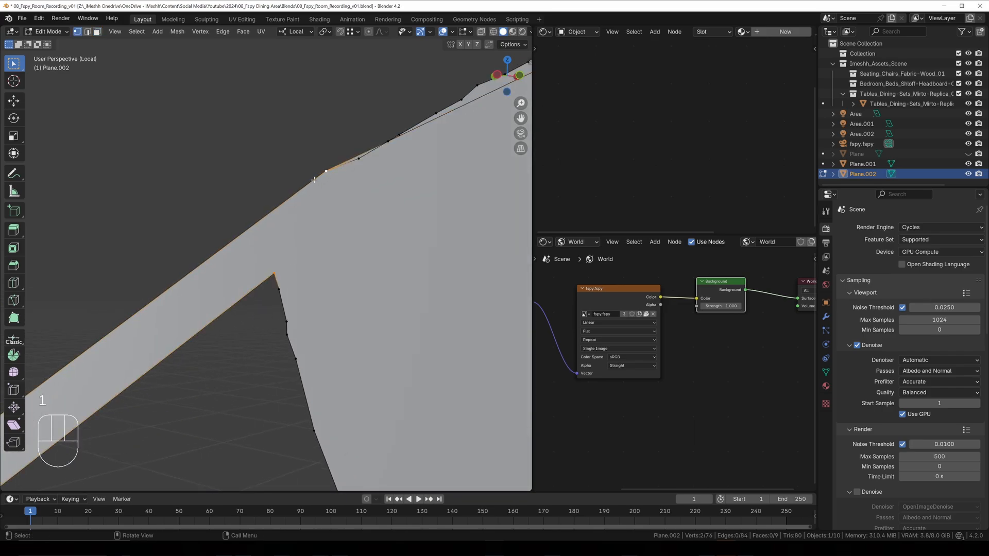
key(3)
key(4)
key(x)
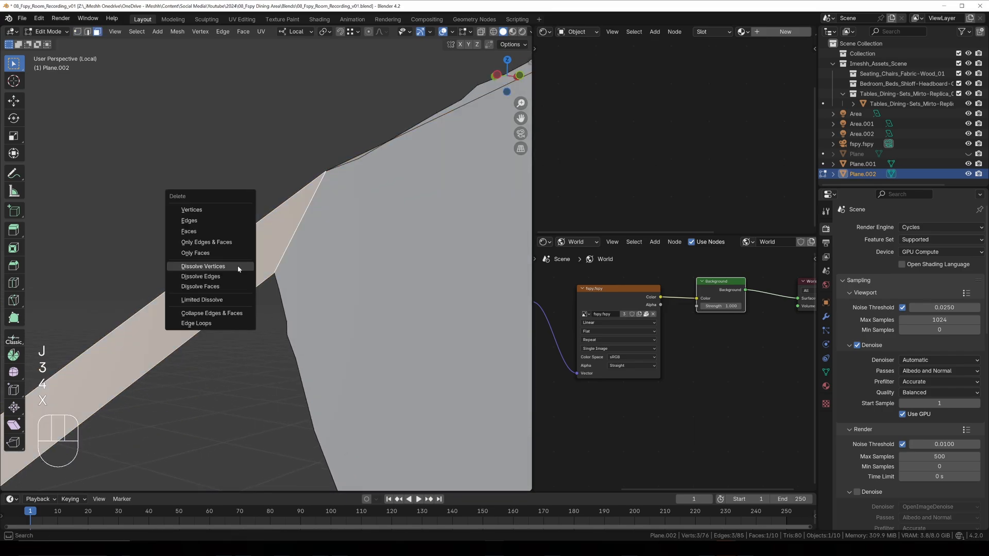
click(215, 232)
- Exit local view and return to the camera view at the sofa cutout's near corner
key(KP_0)
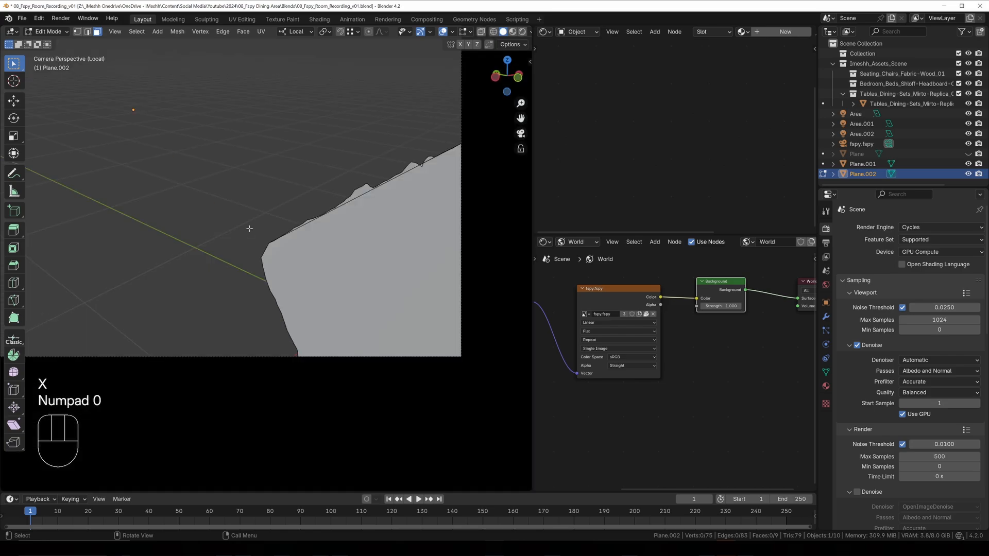
key(KP_Divide)
key(KP_0)
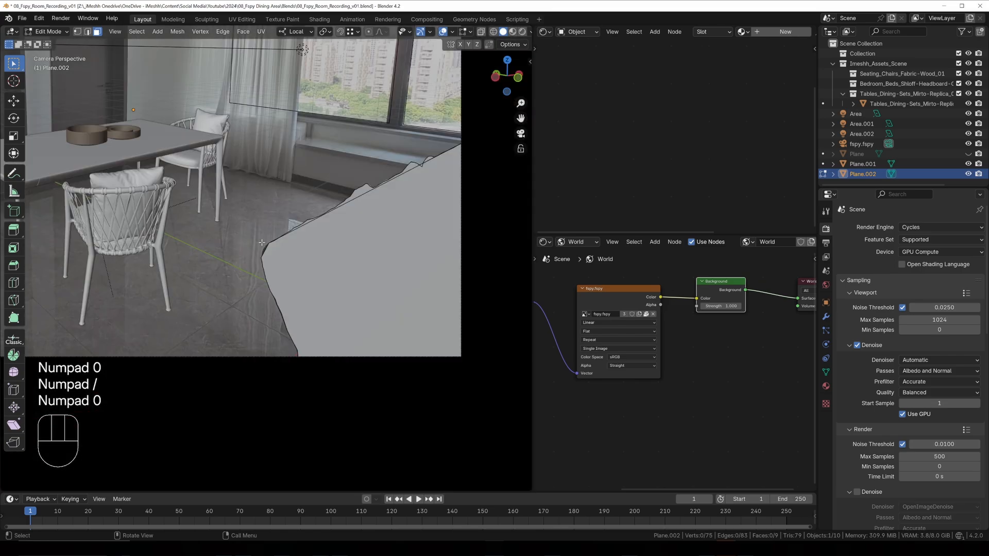
scroll(261, 242, up, 6)
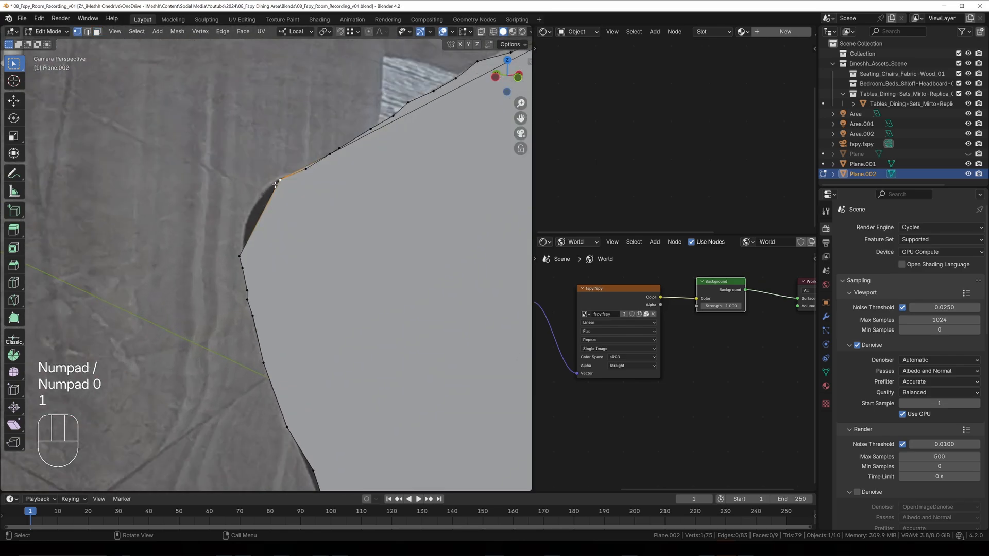
- Subdivide the outline edge at the sofa cutout's rounded corner and move the new vertex onto the sofa's curve
right_click(272, 248)
click(305, 252)
key(1)
click(272, 222)
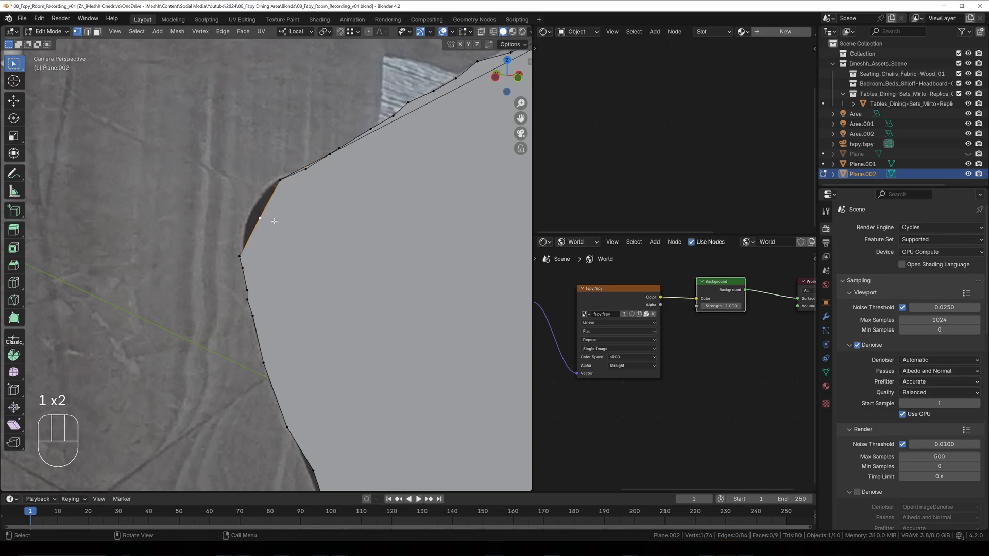
key(g)
click(260, 228)
- Subdivide the edge just above that vertex and move the added vertex to follow the corner's rounding
shift+click(279, 179)
right_click(279, 178)
click(280, 178)
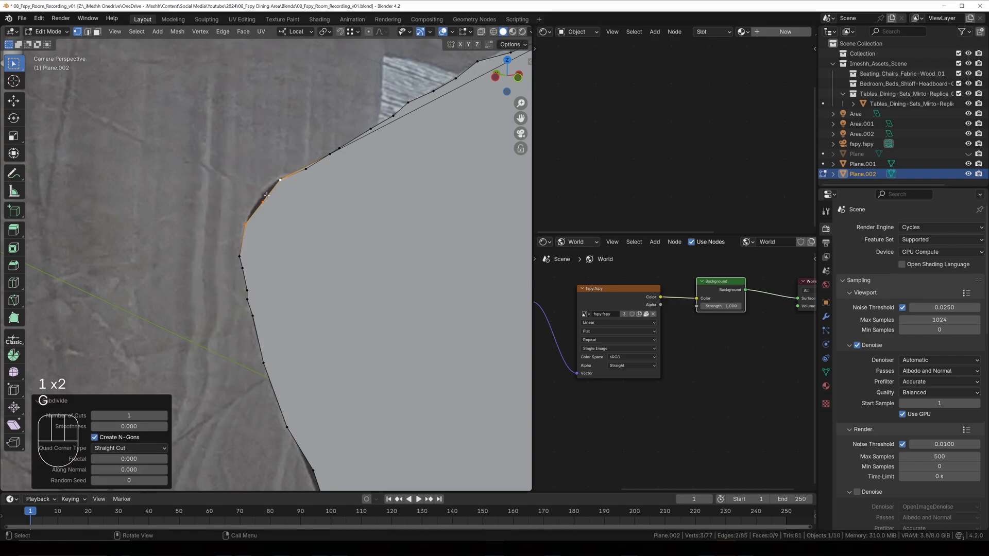
click(279, 218)
key(g)
click(282, 221)
shift+middle_drag(282, 221, 248, 240)
- Delete the thin sliver face along the sofa's upper edge and undo the extra deletion of the neighbouring strip
key(3)
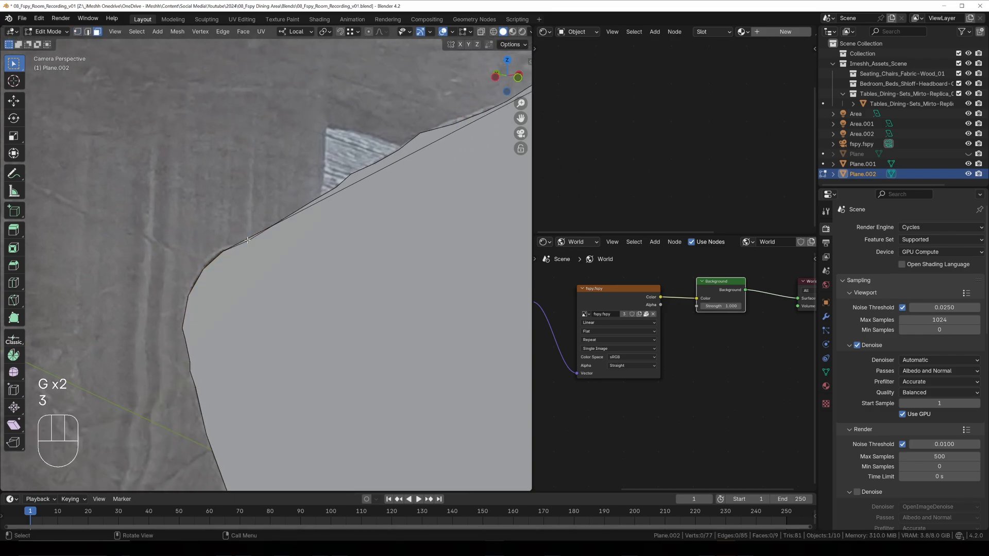
key(x)
click(275, 242)
key(x)
click(383, 166)
key(ctrl+z)
shift+middle_drag(420, 178, 206, 315)
scroll(206, 315, down, 5)
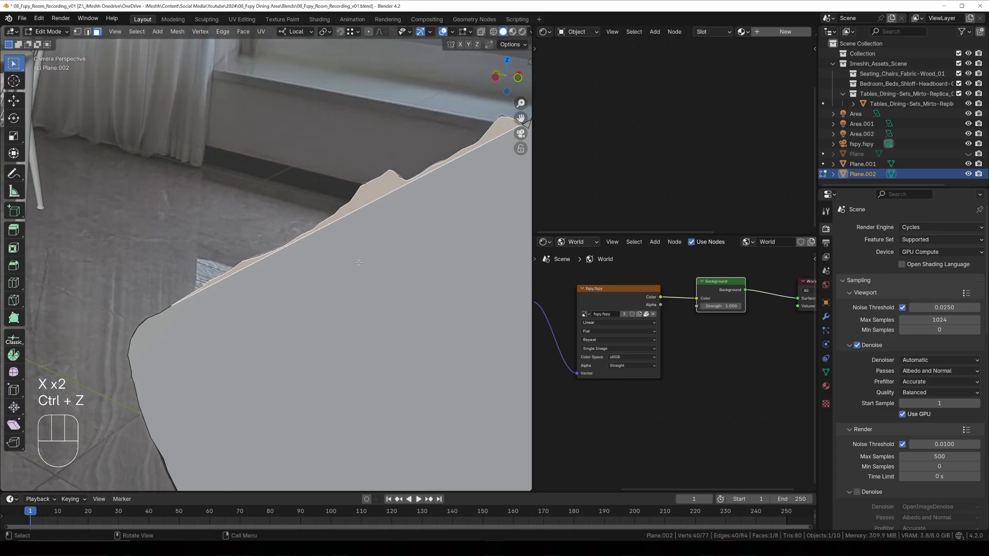
- Unwrap all faces of the sofa cutout by projecting from the camera view and return to Object Mode
click(361, 276)
scroll(361, 275, down, 5)
key(Tab)
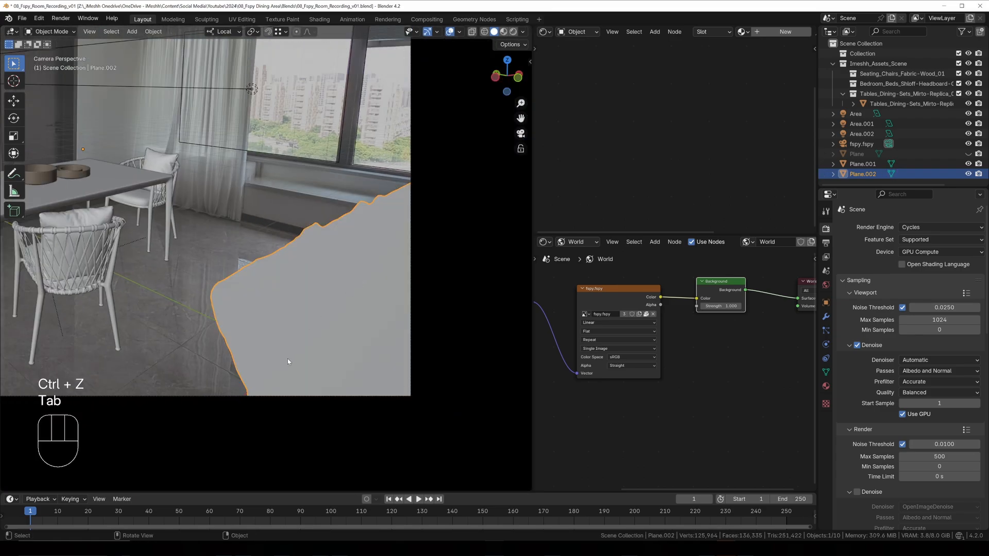
key(Tab)
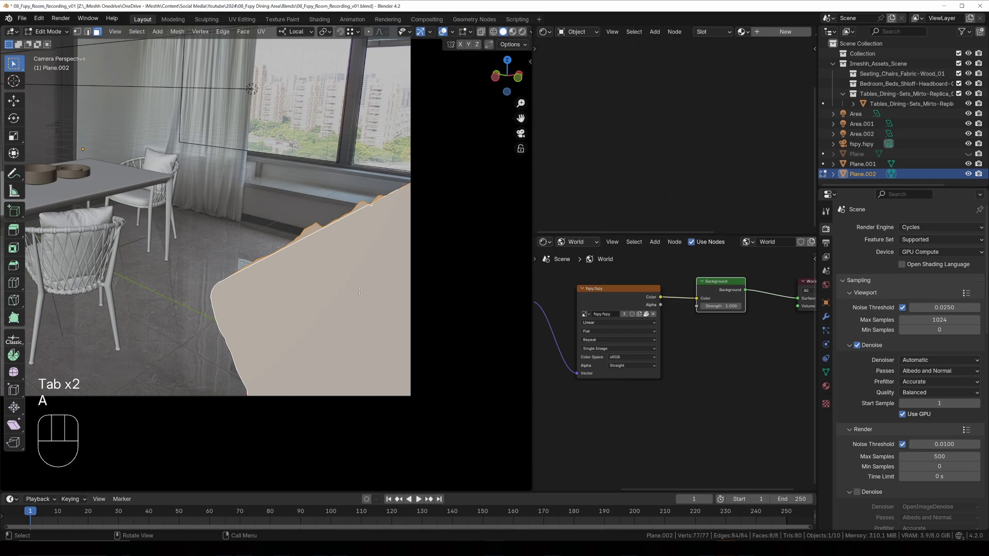
key(u)
click(360, 290)
key(Tab)
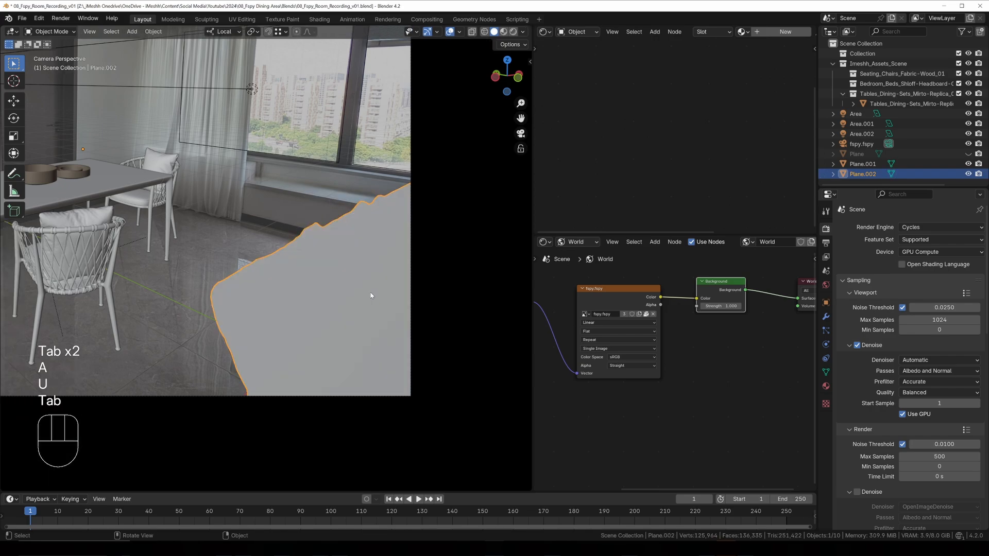
- Assign the existing Room material to the sofa plane and show it in Material Preview shading
click(826, 386)
click(843, 269)
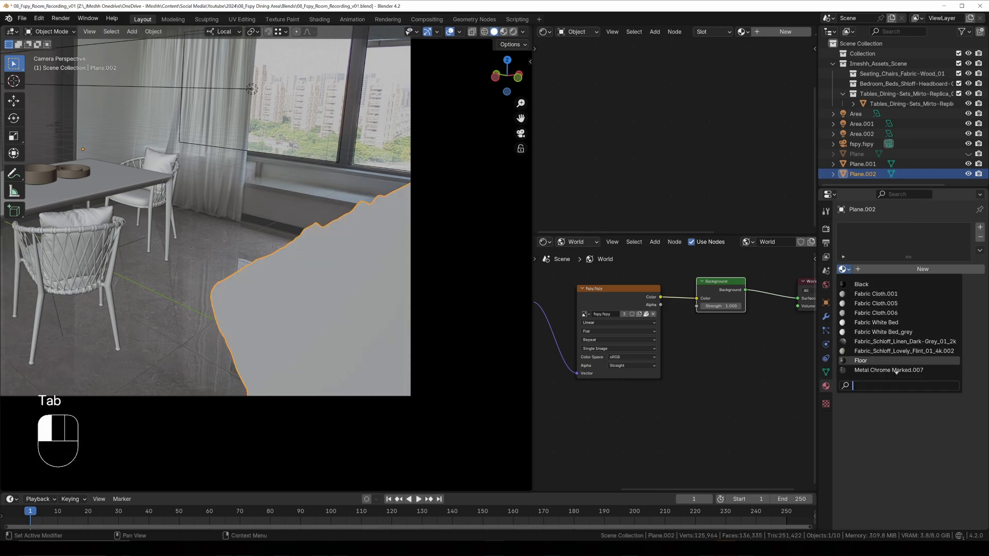
text(r)
click(875, 284)
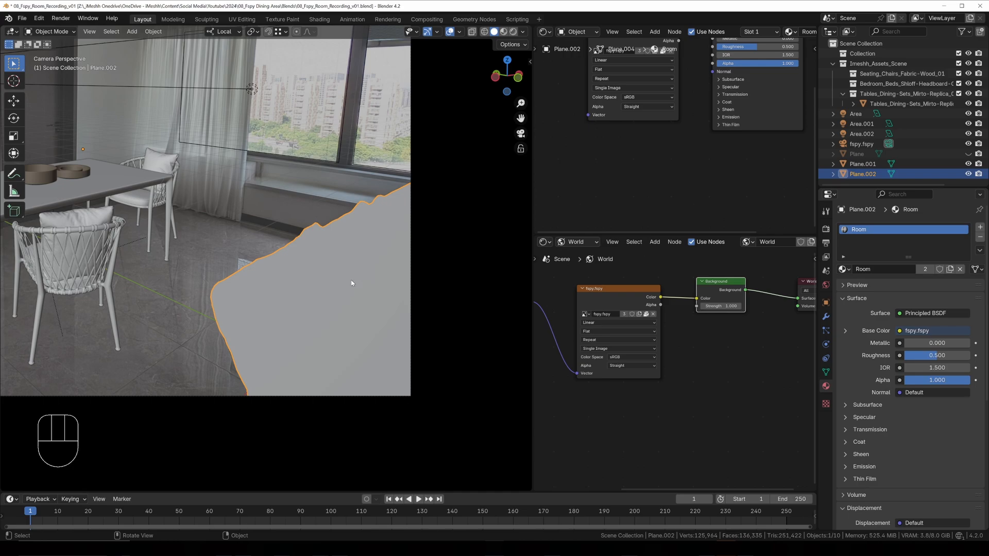
key(z)
click(375, 303)
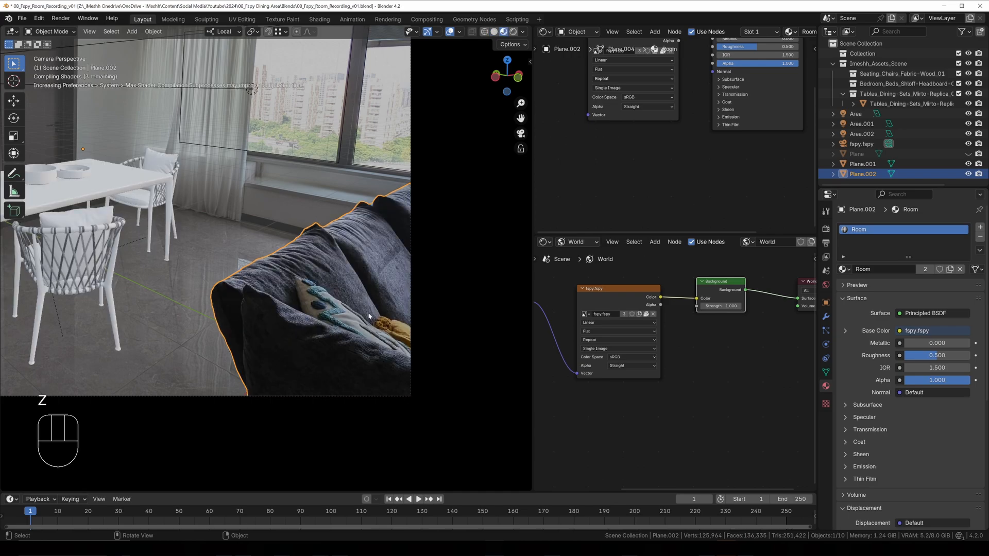
- Show the full camera frame in Rendered shading and open the sofa plane's material settings
key(Tab)
mouse_move(333, 285)
shift+middle_down()
mouse_move(364, 320)
mouse_move(361, 307)
shift+middle_up()
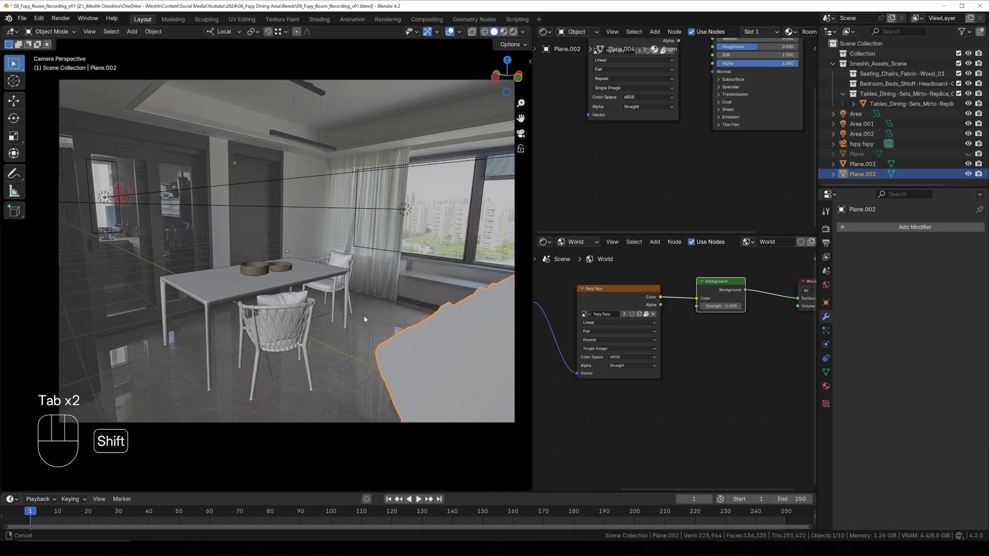
key(z)
key(Escape)
key(z)
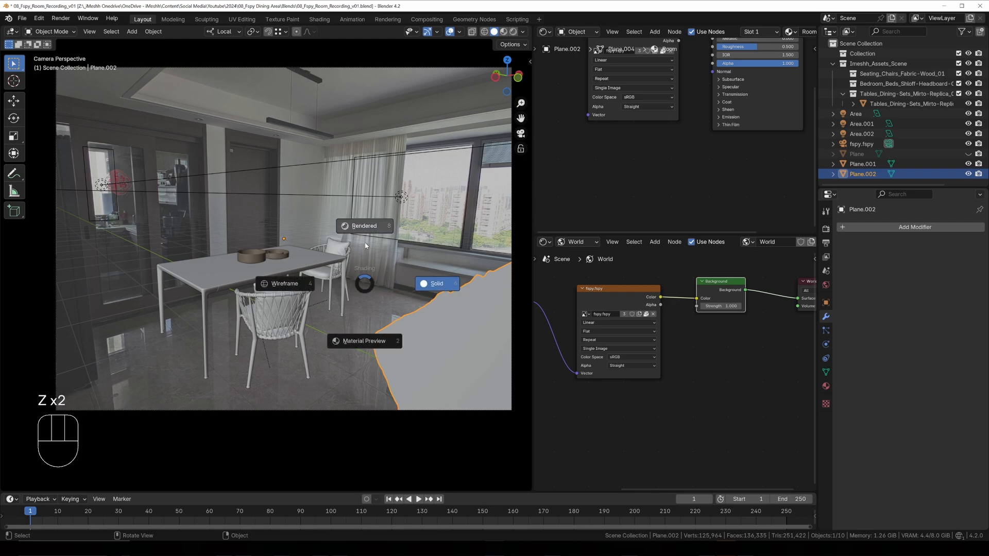
click(364, 248)
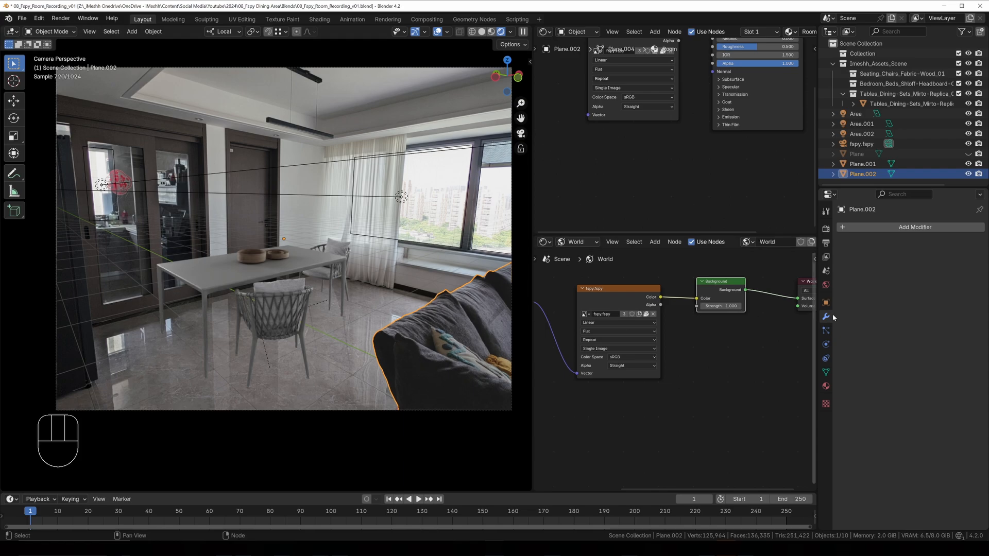
click(825, 385)
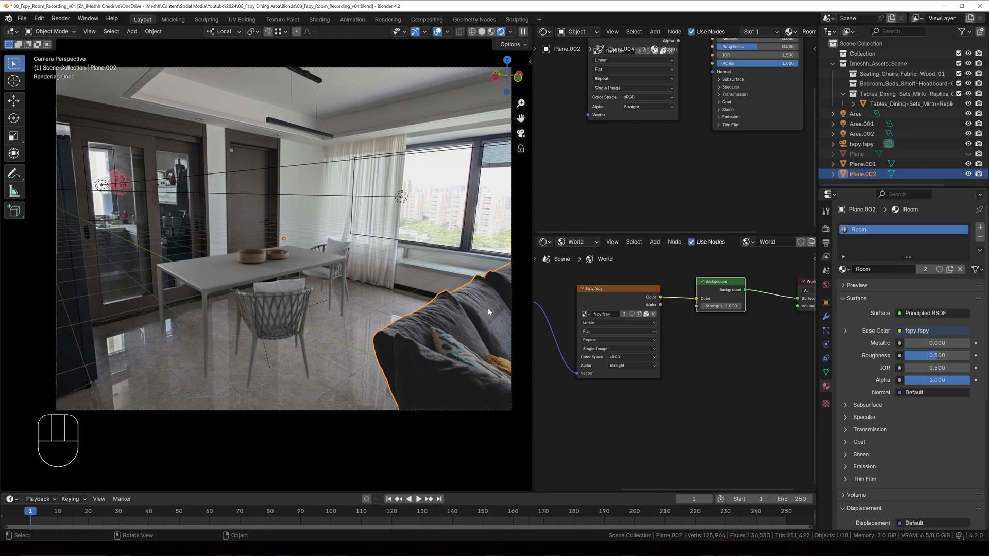
click(402, 198)
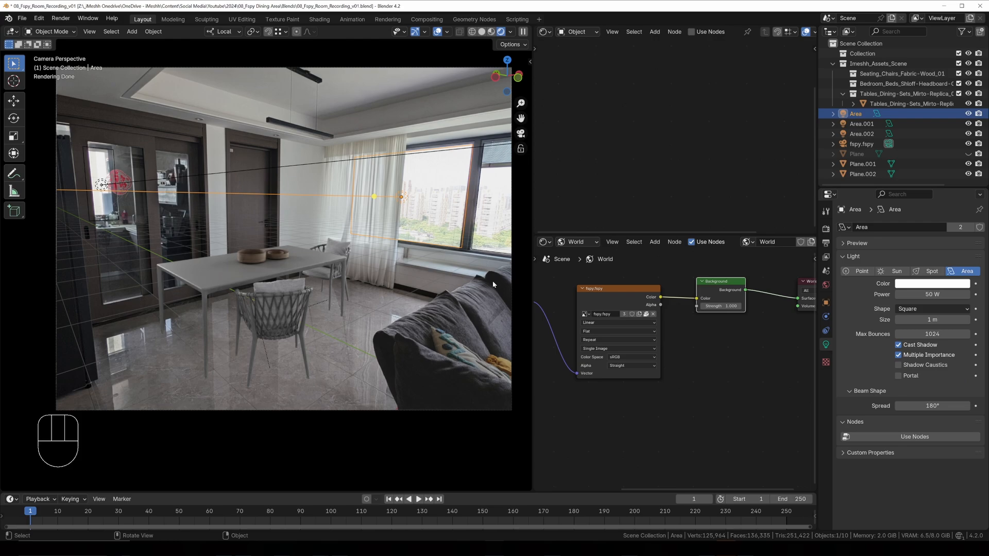
key(g)
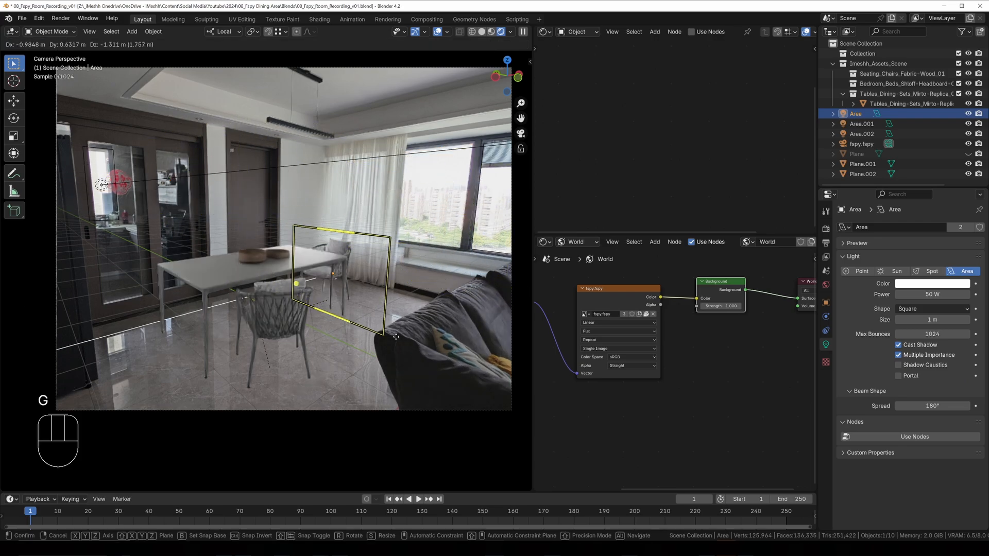
key(Escape)
- Make the sofa plane's Room material a separate copy and expand the material node editor over the world node editor
click(471, 316)
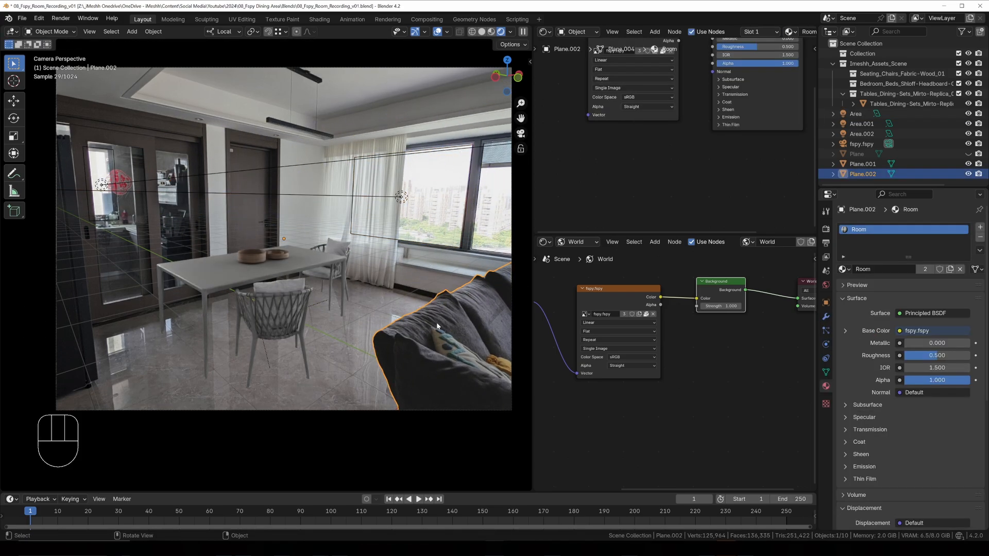
click(950, 269)
middle_drag(638, 141, 612, 232)
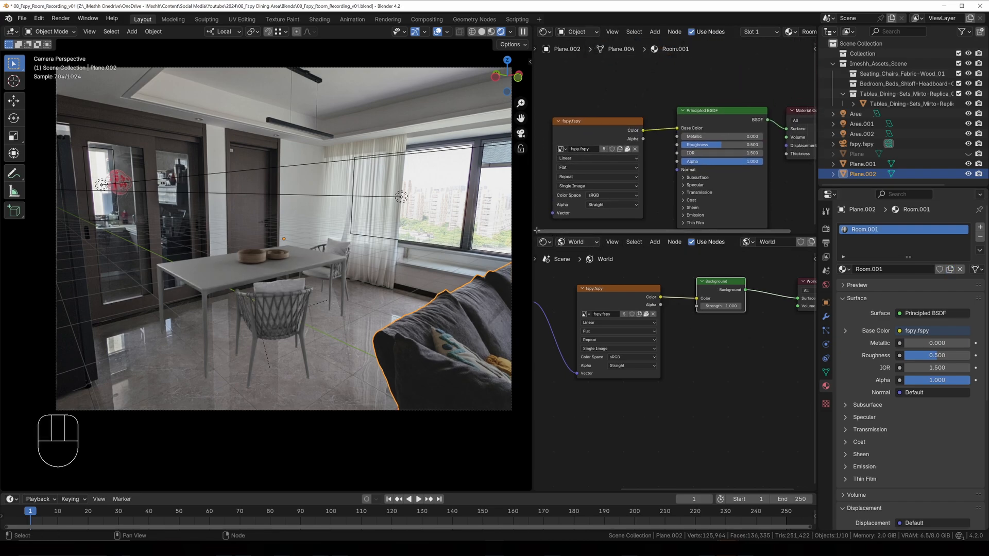
drag(536, 230, 545, 171)
click(586, 56)
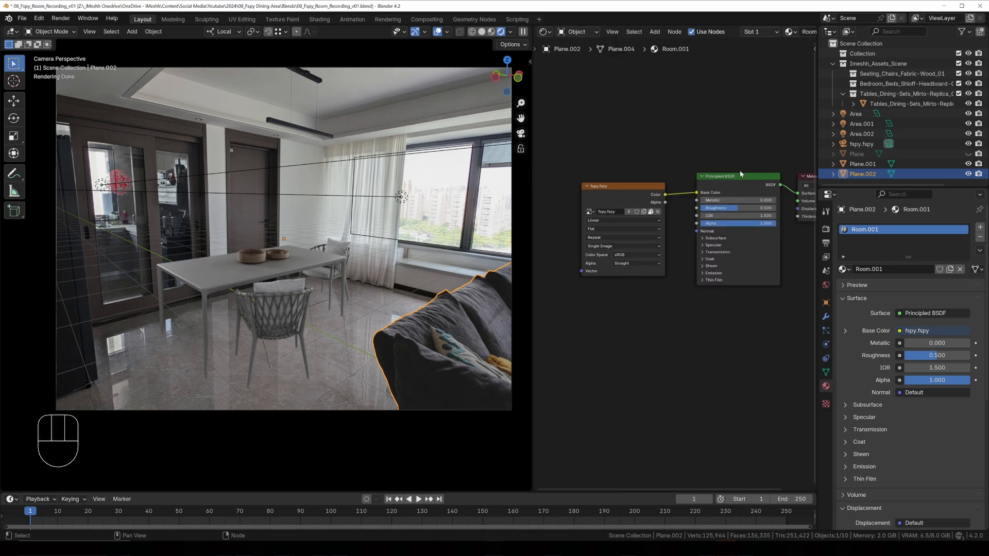
- Delete the Principled BSDF from the sofa plane's material and add an Emission shader in its place
click(720, 191)
key(x)
key(shift+a)
text(e)
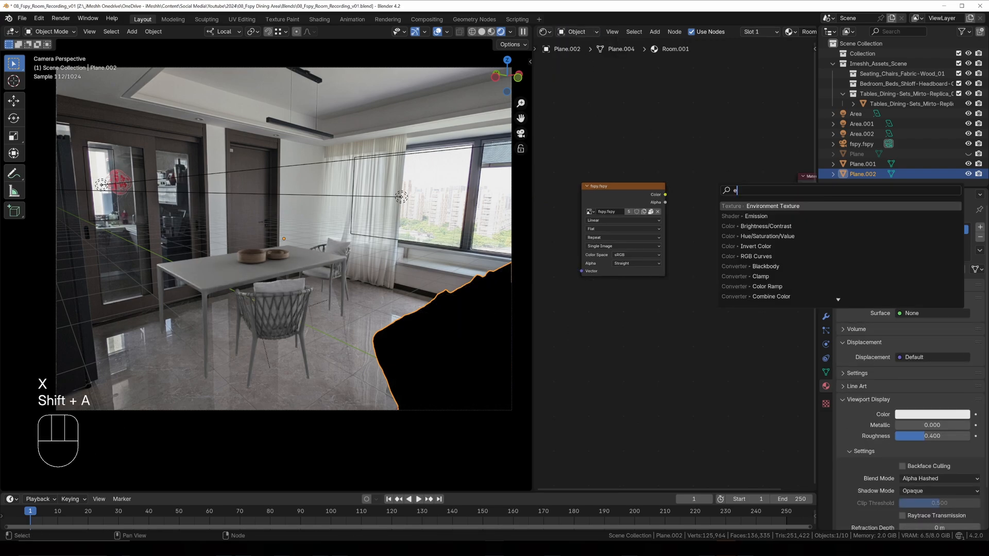
text( j])
key(BackSpace)
key(BackSpace)
key(BackSpace)
text(m)
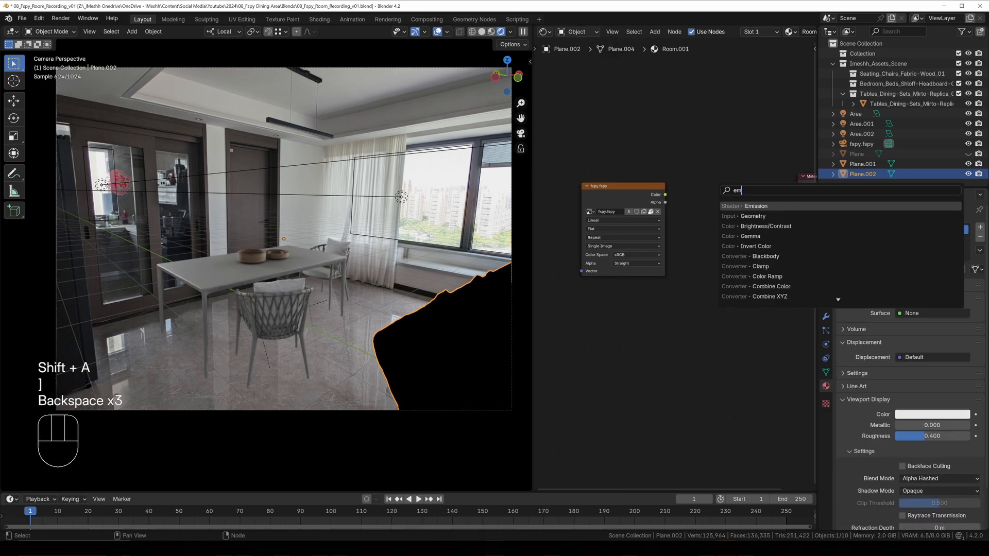
key(Return)
click(719, 190)
- Link the fspy image's color to the Emission color and the Emission output to the Material Output's surface
drag(665, 195, 719, 206)
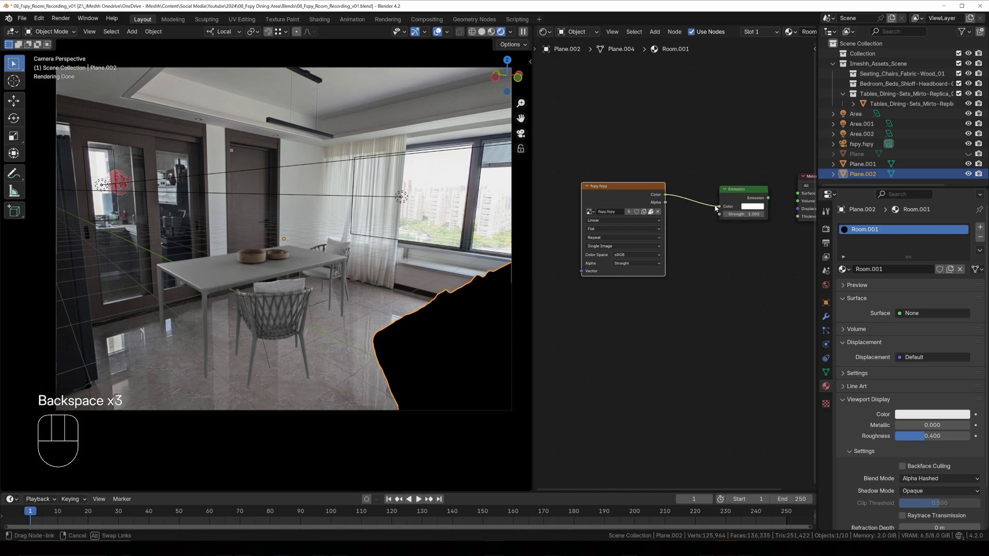
middle_drag(773, 211, 702, 211)
drag(699, 212, 727, 207)
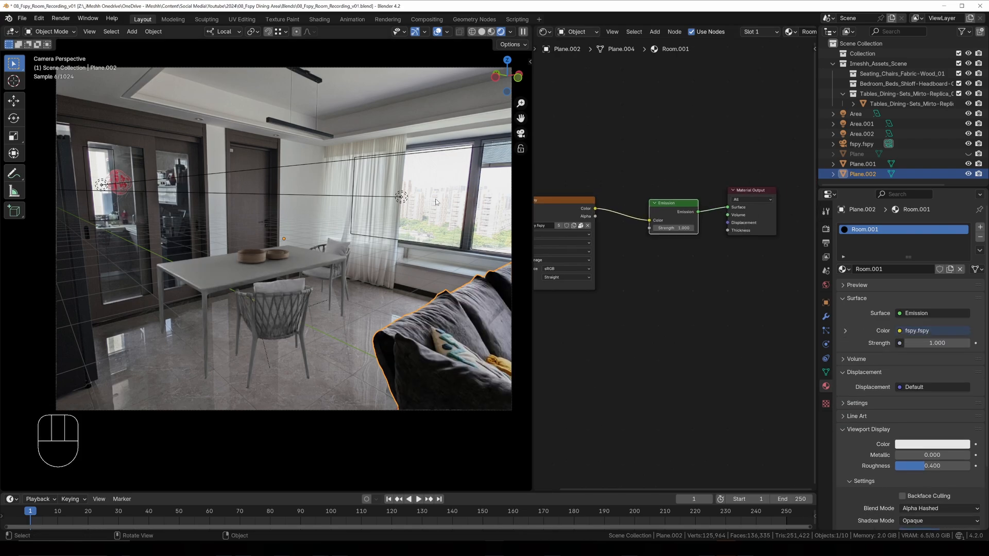
- Deselect the sofa plane and reveal the hidden room plane
click(440, 226)
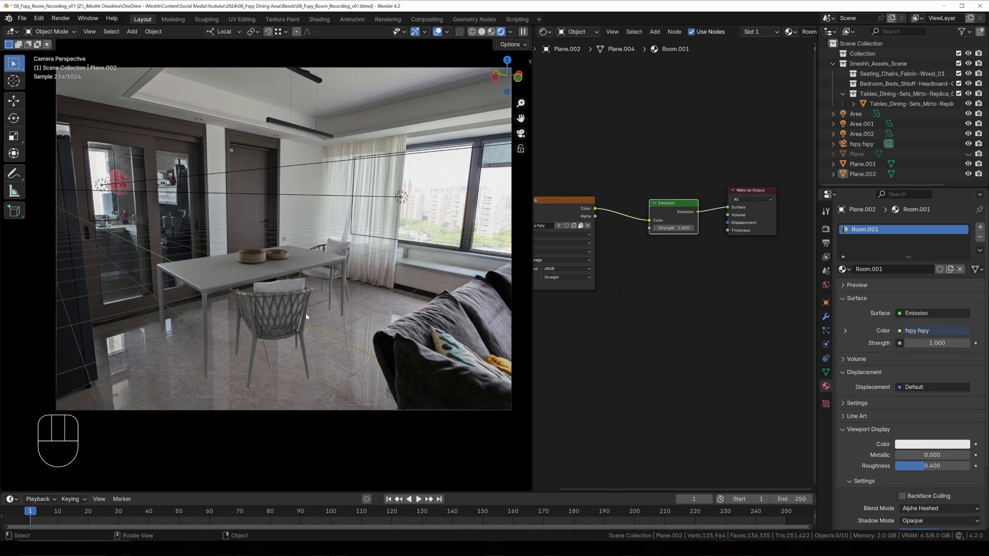
key(alt+h)
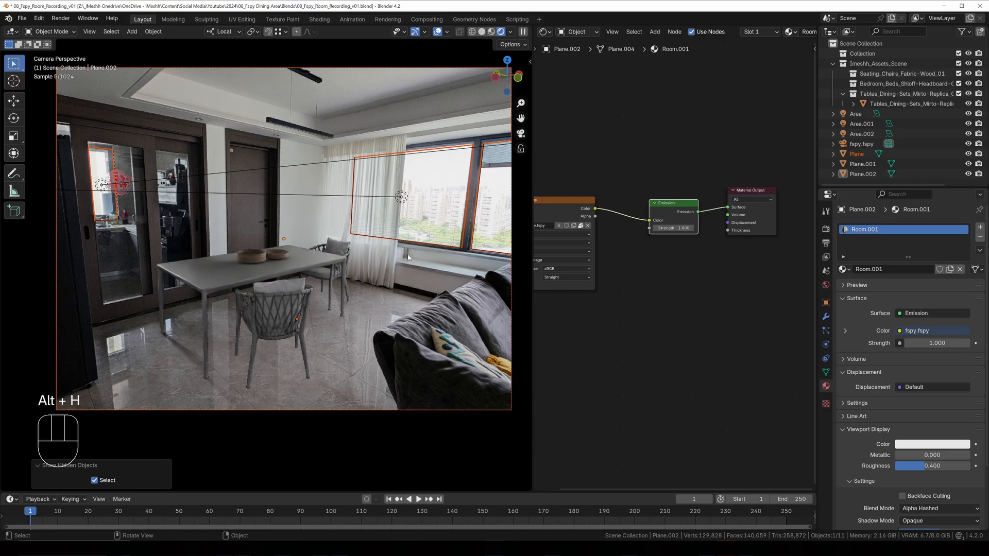
- Try moving the dining set along its local X axis far behind the sofa cutout
shift+click(275, 314)
key(g)
key(y)
key(x)
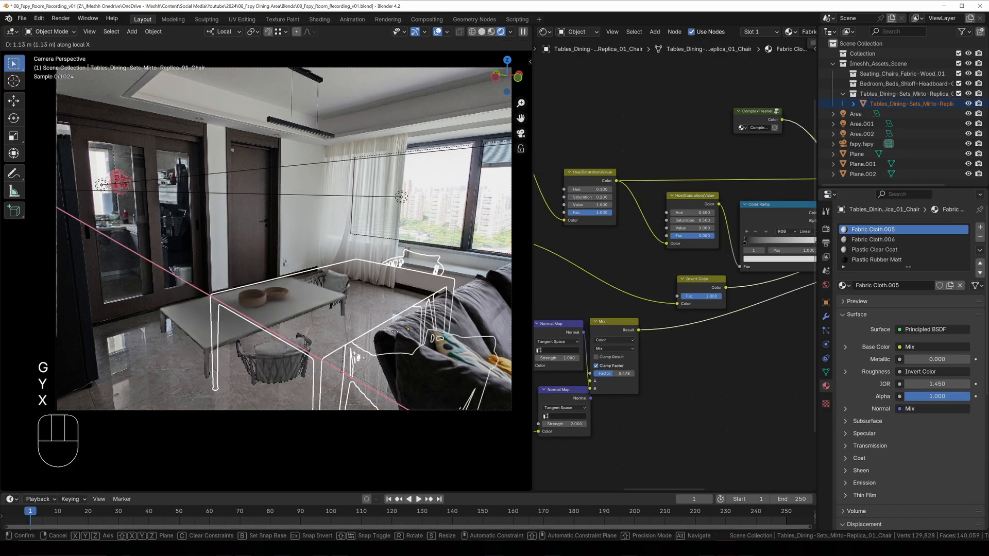
click(456, 242)
key(a)
key(a)
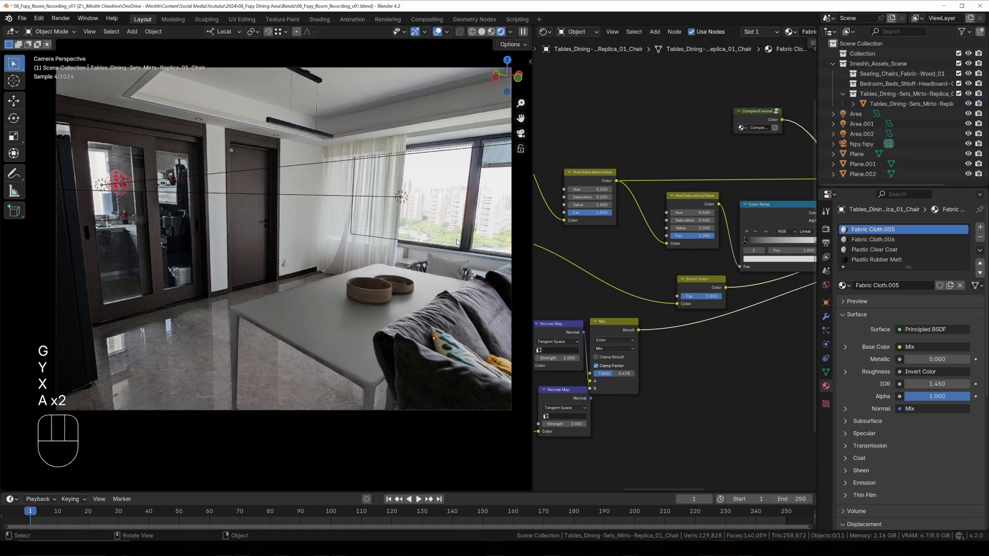
key(ctrl+z)
key(ctrl+z)
key(ctrl+z)
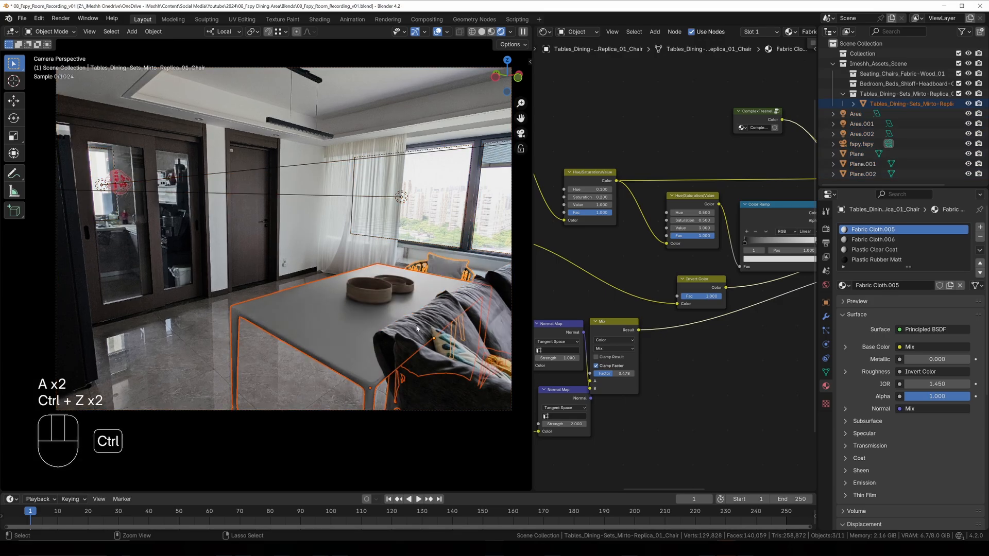
- Move the dining set about 0.69 m along its local X axis toward the sofa, deselect everything, and check the overlays
key(g)
key(x)
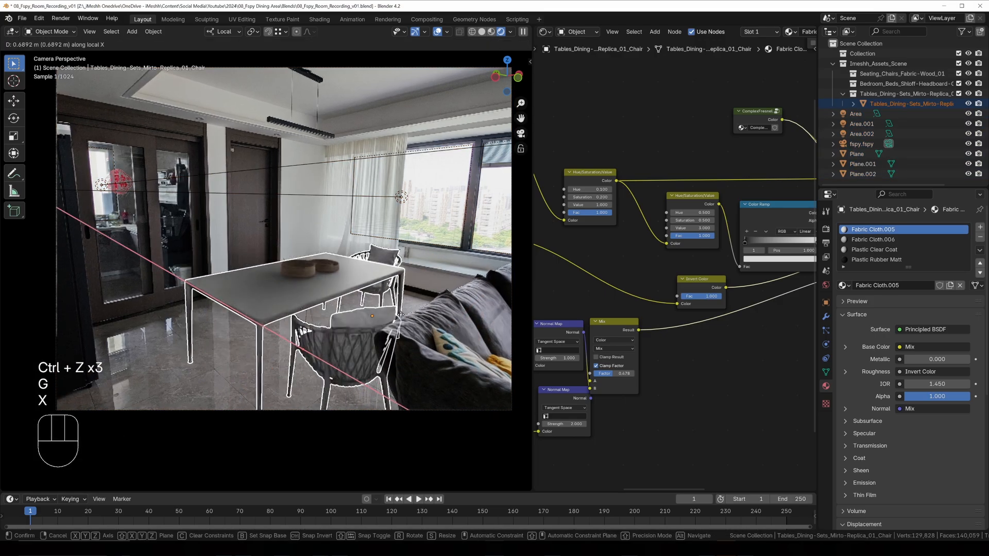
click(391, 291)
key(a)
key(a)
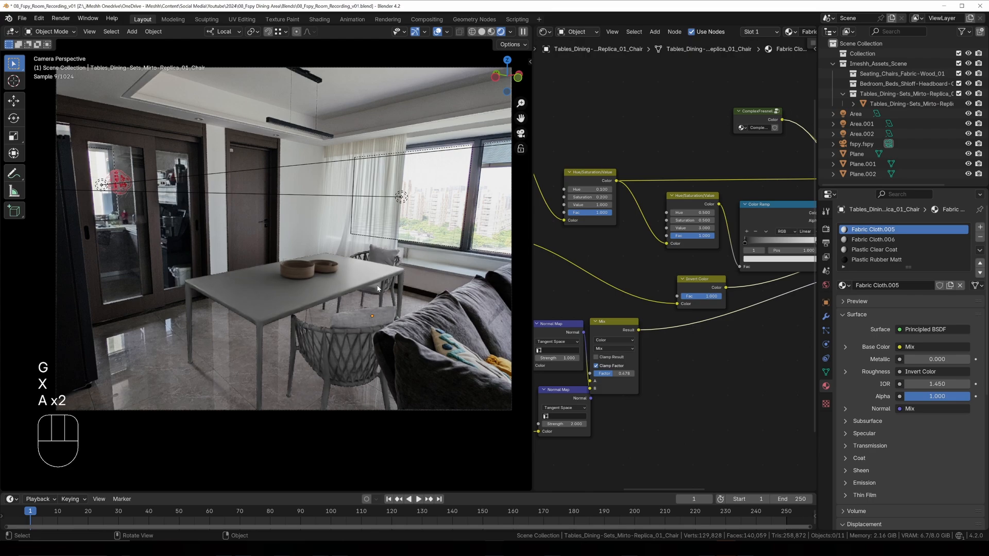
click(438, 32)
click(440, 32)
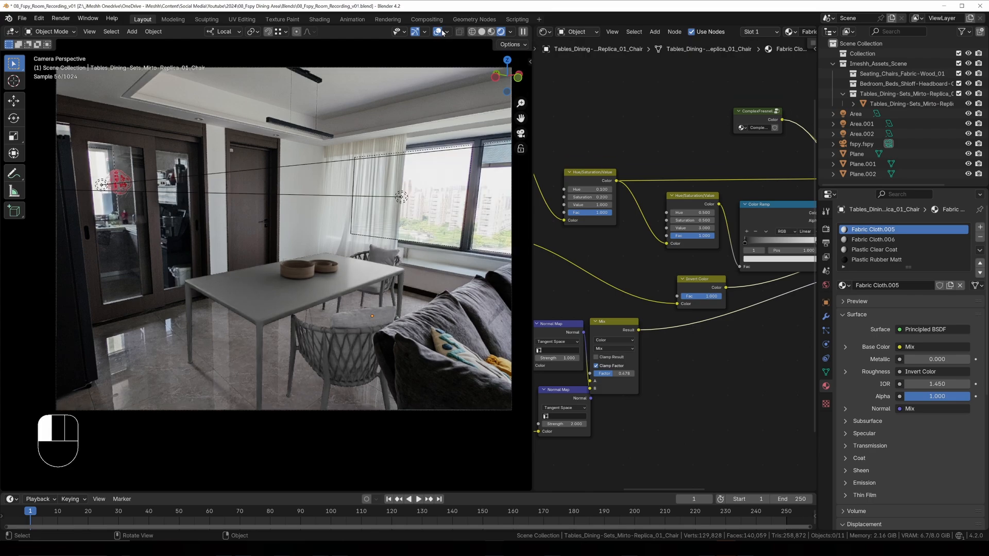
- Switch to Solid shading, select the whole dining set with its table, chairs and vases, and delete it
key(z)
click(297, 281)
shift+click(370, 258)
shift+click(324, 273)
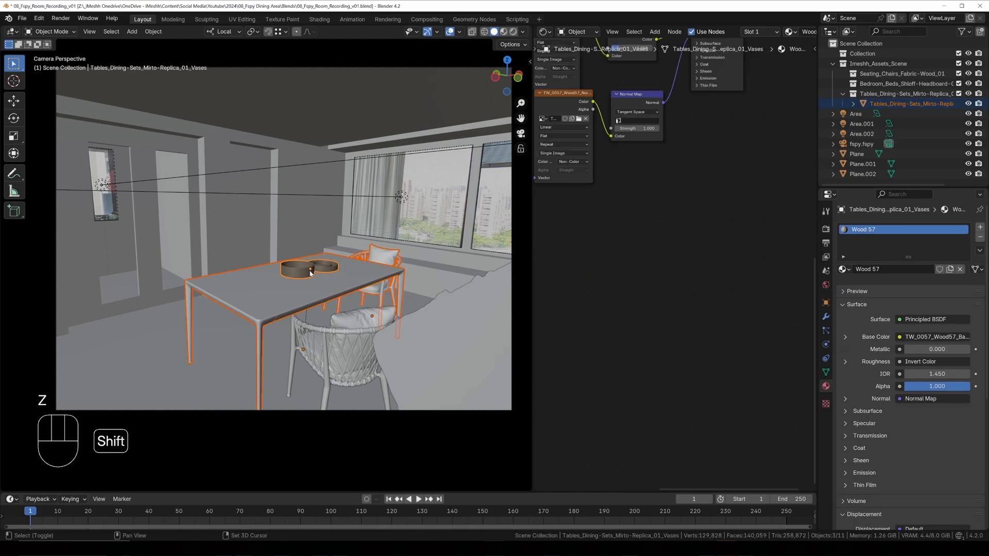
key(shift+g)
click(342, 306)
key(x)
click(342, 306)
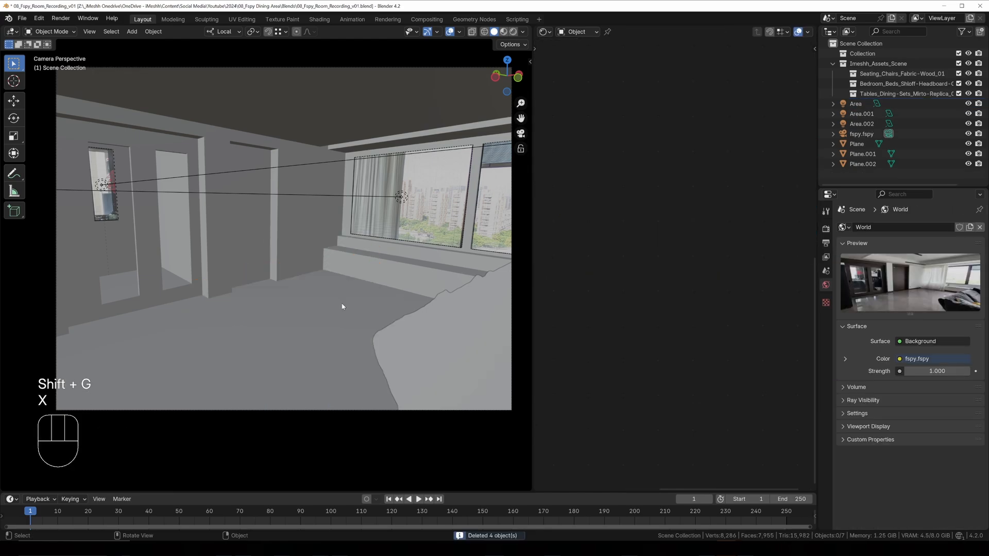
- Select the sofa plane and examine the room geometry from outside the camera view
scroll(346, 306, down, 1)
shift+middle_drag(366, 305, 281, 304)
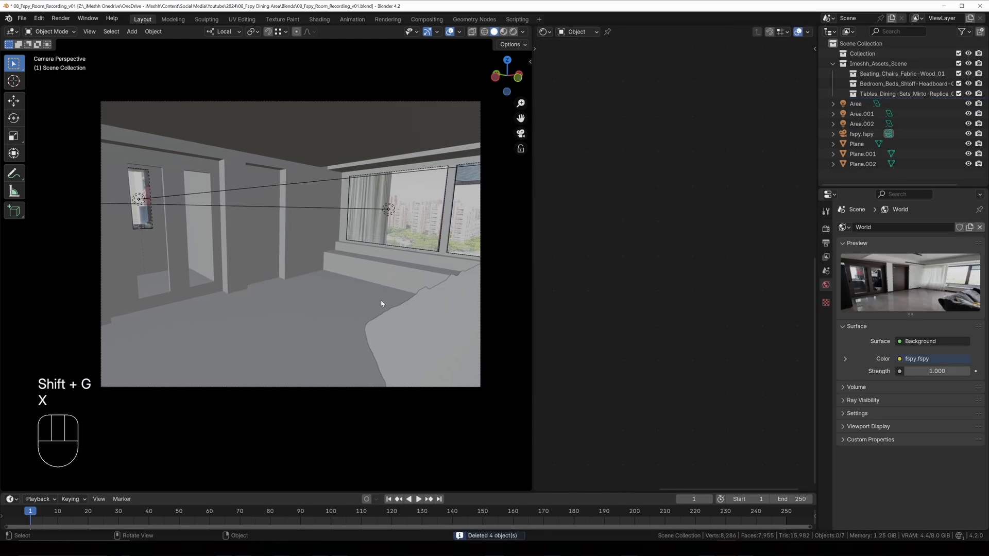
click(410, 326)
scroll(325, 315, down, 5)
middle_drag(280, 305, 222, 293)
scroll(222, 292, up, 3)
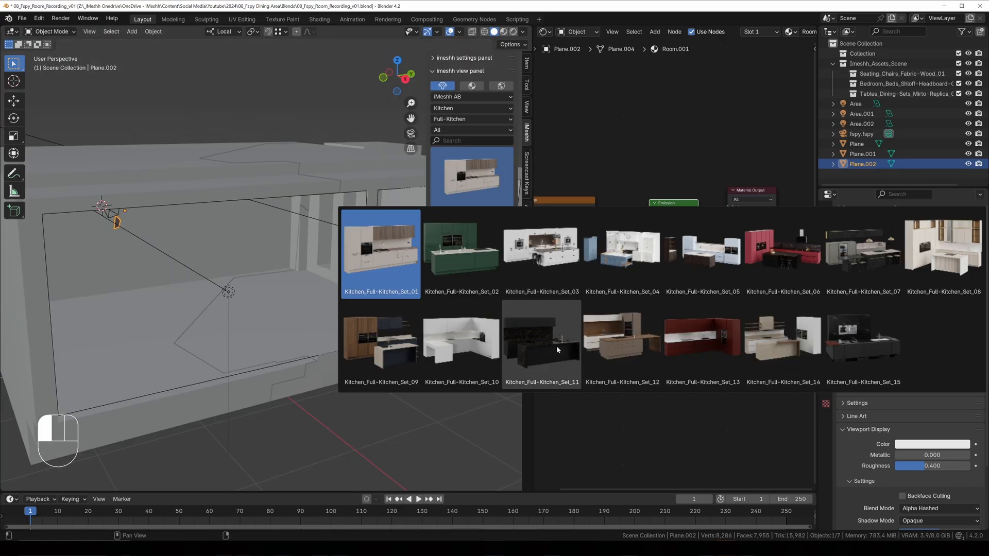
- Append Kitchen_Full-Kitchen_Set_07 from the asset library into the scene
click(876, 250)
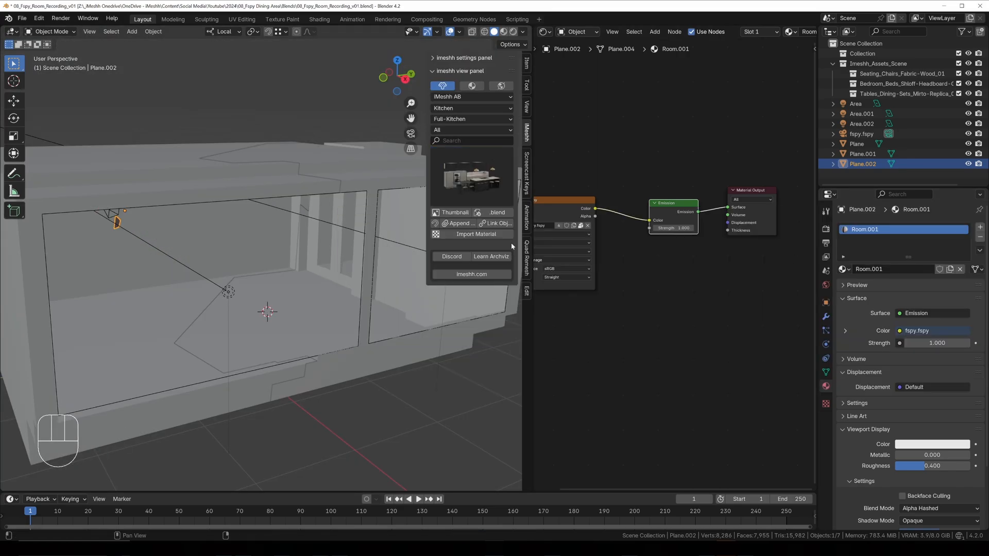
middle_drag(346, 337, 356, 325)
scroll(355, 325, up, 4)
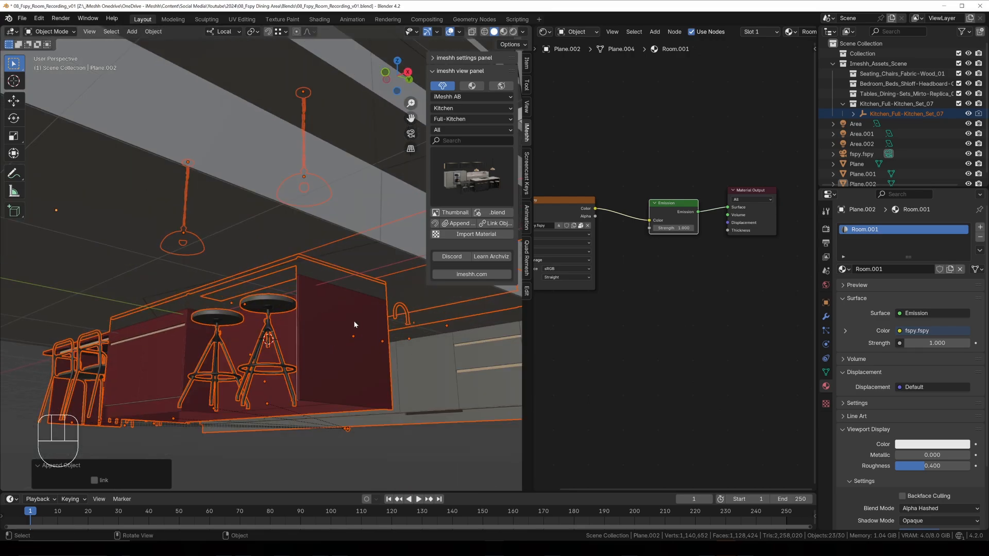
key(g)
key(z)
right_click(362, 291)
key(g)
key(z)
right_click(361, 288)
- Set the transform orientation to Global and raise the kitchen set about 0.75 m along Z to floor level
click(224, 31)
click(221, 63)
key(g)
key(z)
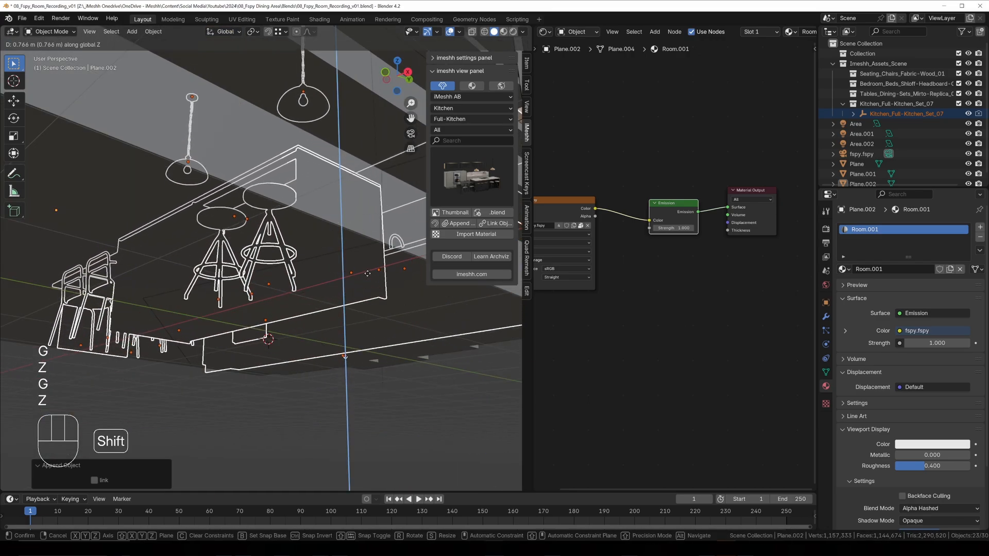
click(373, 281)
- Fine-tune the kitchen set's height with a nudge of about 0.002 m along Z so its base meets the floor
scroll(358, 299, up, 5)
shift+middle_drag(354, 304, 329, 246)
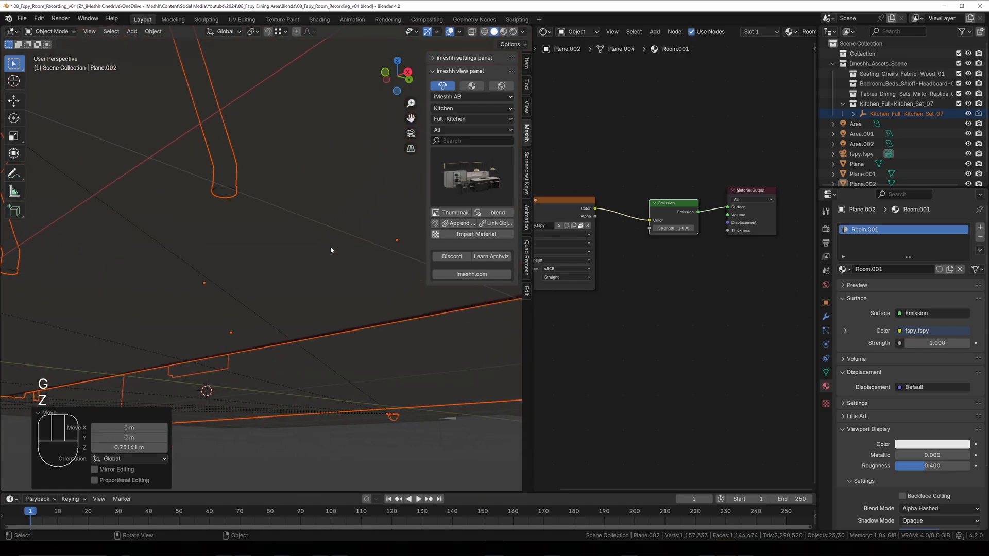
scroll(330, 247, down, 2)
key(g)
key(z)
click(335, 243)
scroll(335, 244, down, 10)
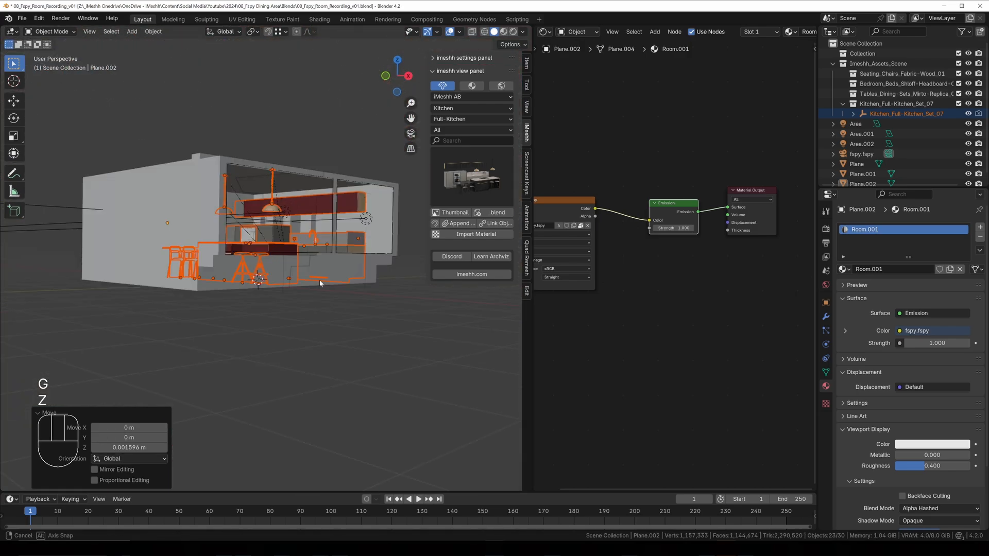
- Isolate the kitchen set in local view and clear its parent while keeping the transformation
key(KP_Divide)
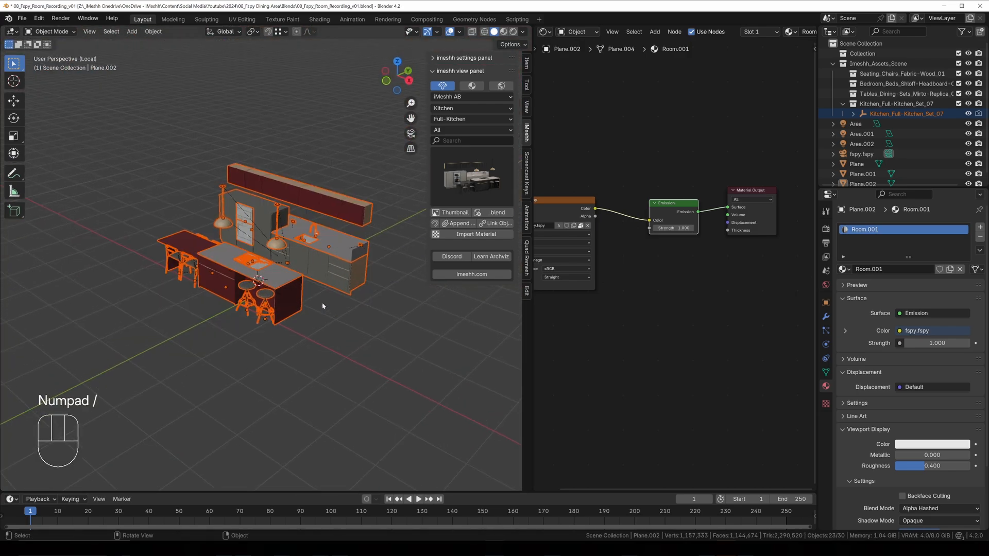
key(alt+p)
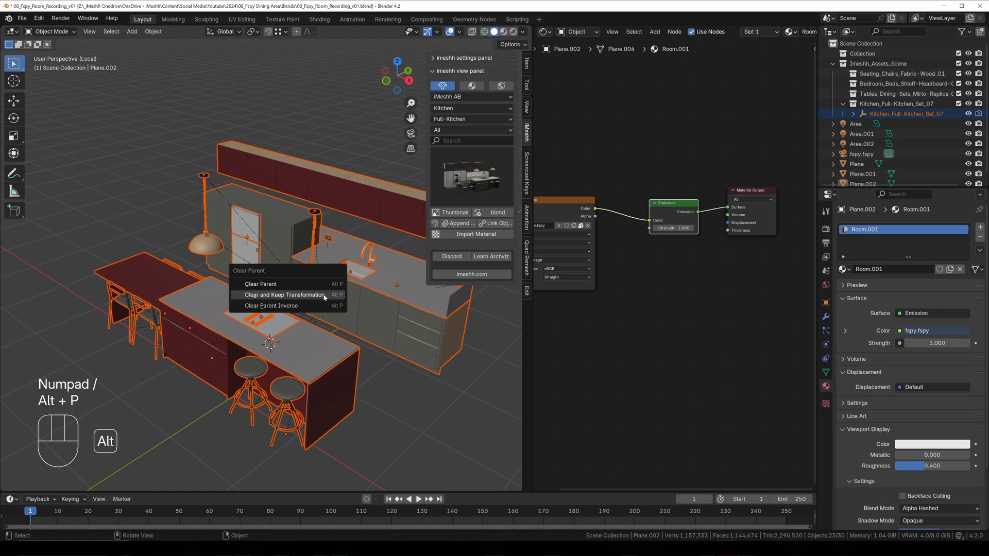
click(325, 298)
- Delete the wall-side run of base units, sink and upper cabinets, keeping the island with its seating and pendant lamps
middle_drag(280, 290, 281, 211)
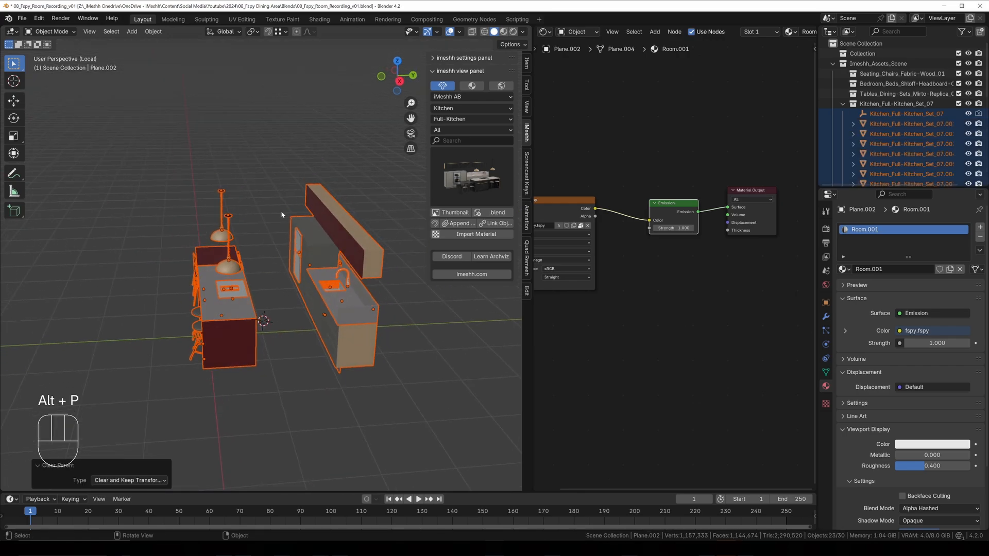
middle_drag(311, 302, 307, 302)
key(x)
click(307, 304)
middle_drag(241, 301, 278, 322)
- In the island cabinet's mesh, select the linked door and drawer fronts at the dining-table end on the far side and delete them
click(247, 337)
scroll(278, 323, up, 2)
scroll(278, 394, up, 3)
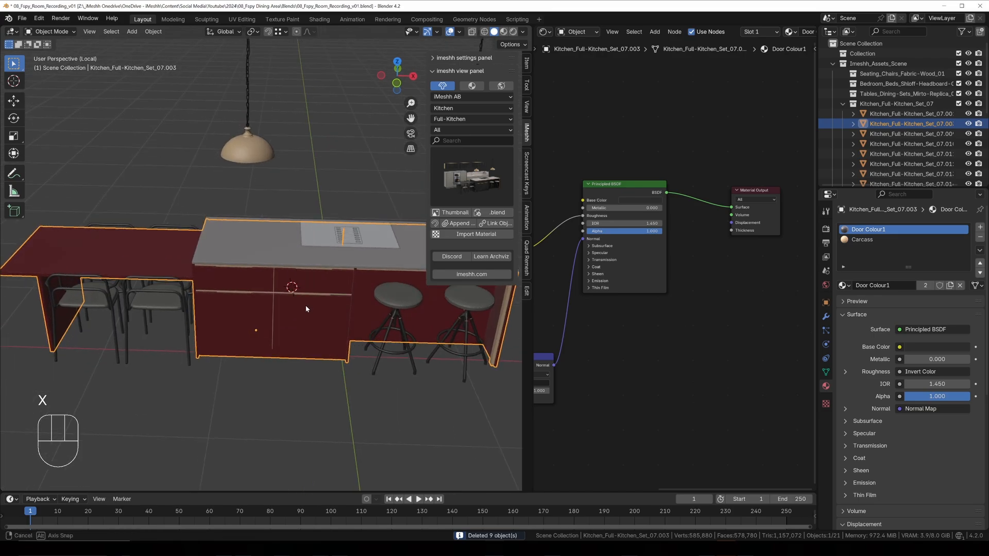
key(Tab)
key(3)
click(237, 278)
shift+click(237, 319)
middle_drag(204, 293, 289, 242)
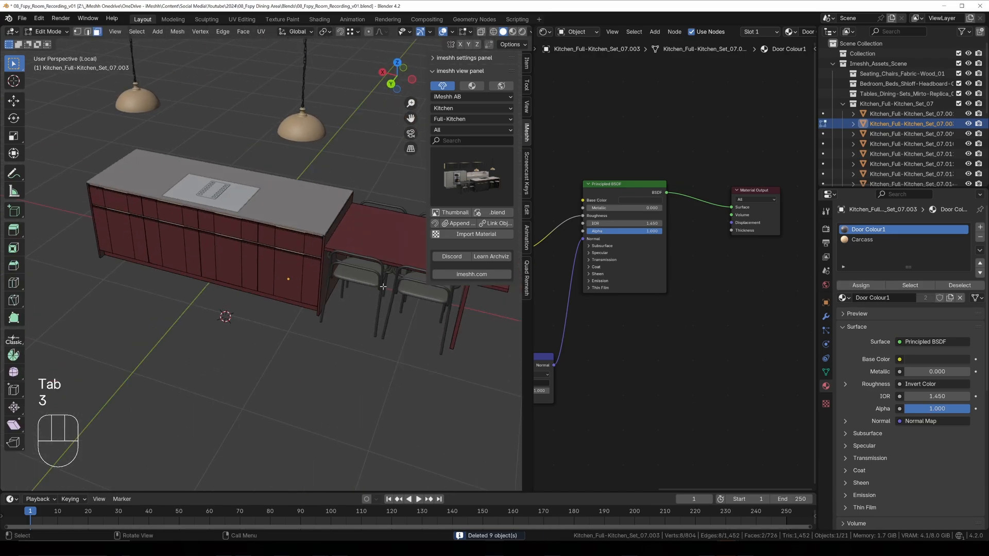
click(290, 236)
shift+click(285, 265)
key(ctrl+l)
key(x)
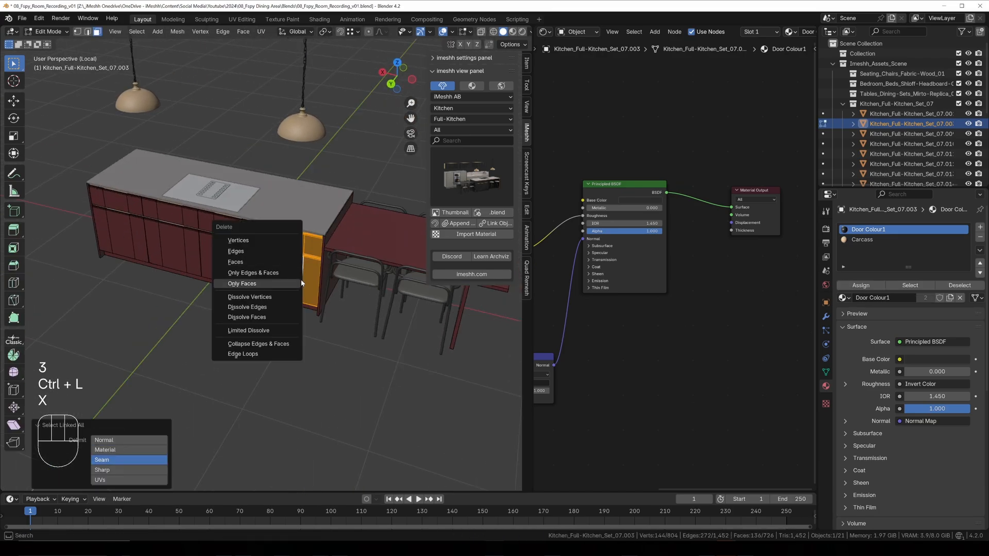
click(289, 265)
- Delete the linked door and drawer fronts beside the dining table on the island's stool side
scroll(294, 262, up, 2)
middle_drag(290, 266, 178, 229)
click(311, 239)
key(ctrl+l)
shift+click(285, 228)
key(ctrl+l)
key(x)
click(285, 232)
- Select the table and adjoining cabinet-end vertices in a wireframe top view and move them about 0.598 m along X to shorten the island
key(KP_7)
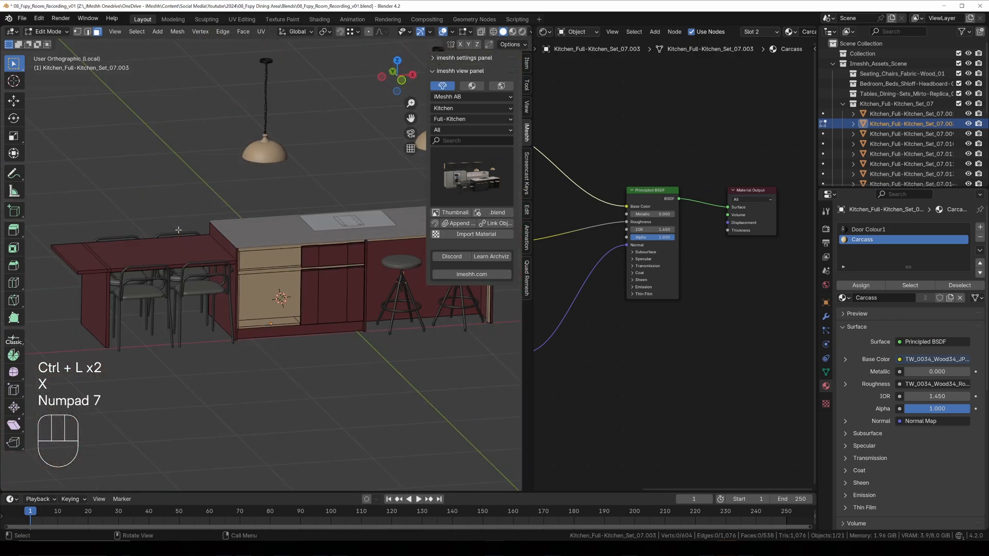
key(z)
click(161, 227)
shift+click(174, 256)
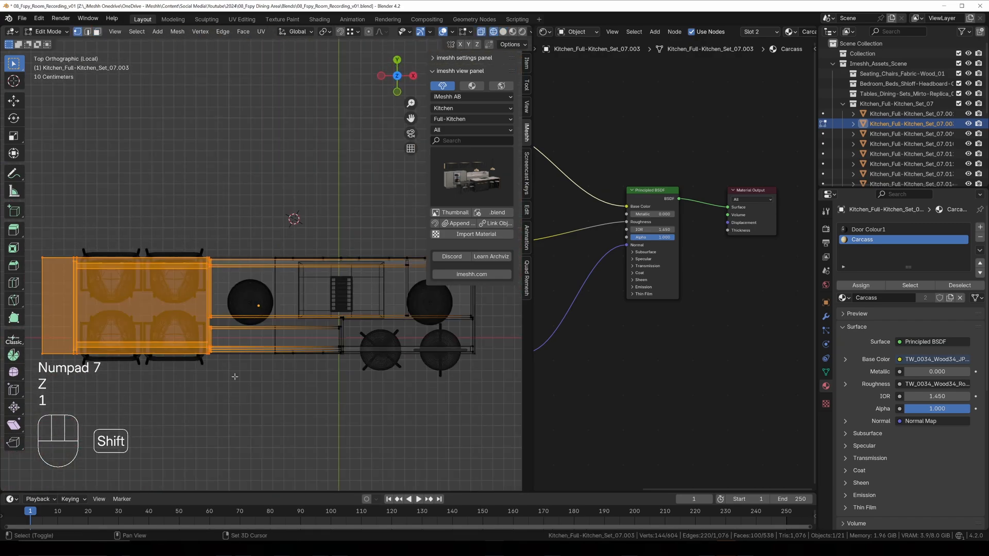
middle_drag(174, 256, 230, 322)
key(z)
click(270, 324)
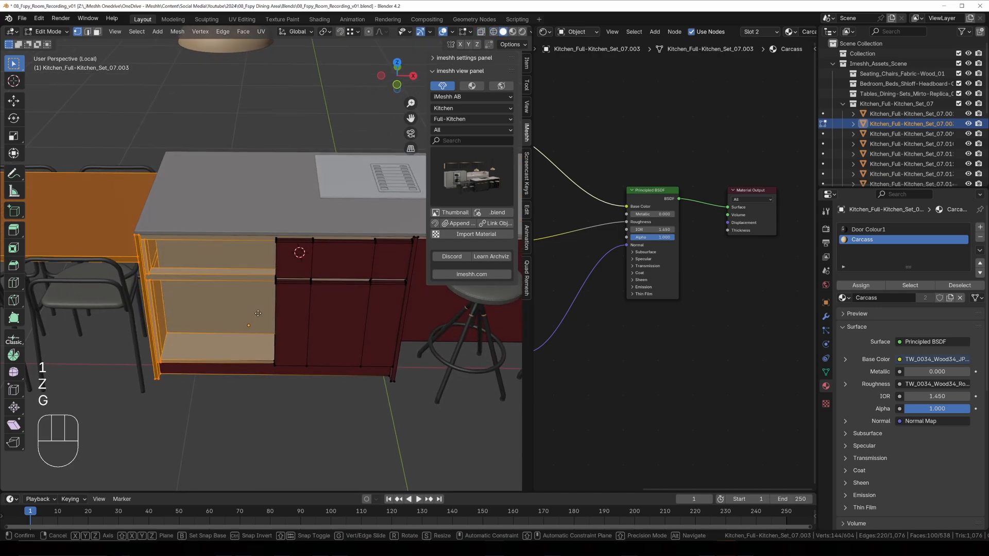
key(g)
key(x)
click(110, 308)
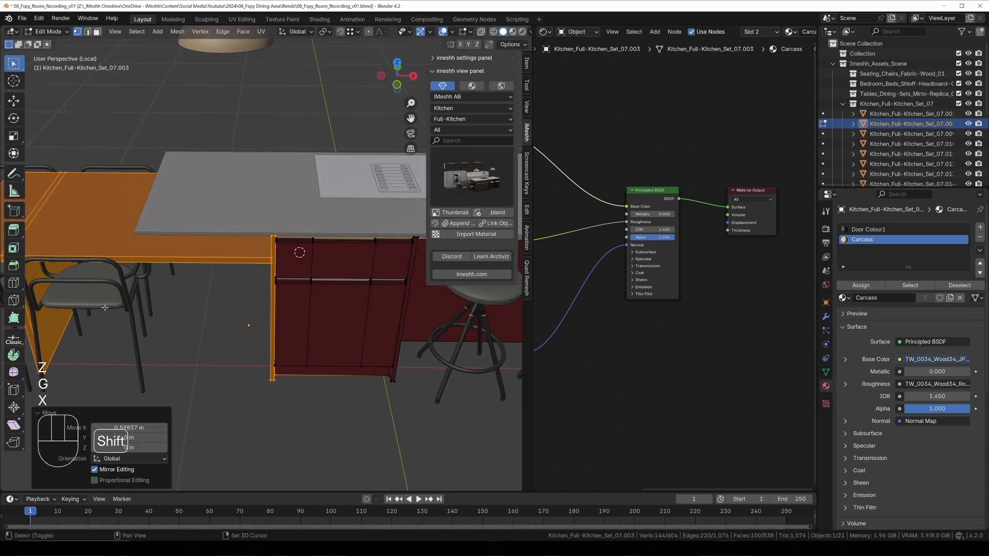
- Shorten the island worktop to match the cabinet by moving its table-side end vertices about 0.599 m along X
key(Tab)
click(206, 190)
key(Tab)
key(z)
click(215, 202)
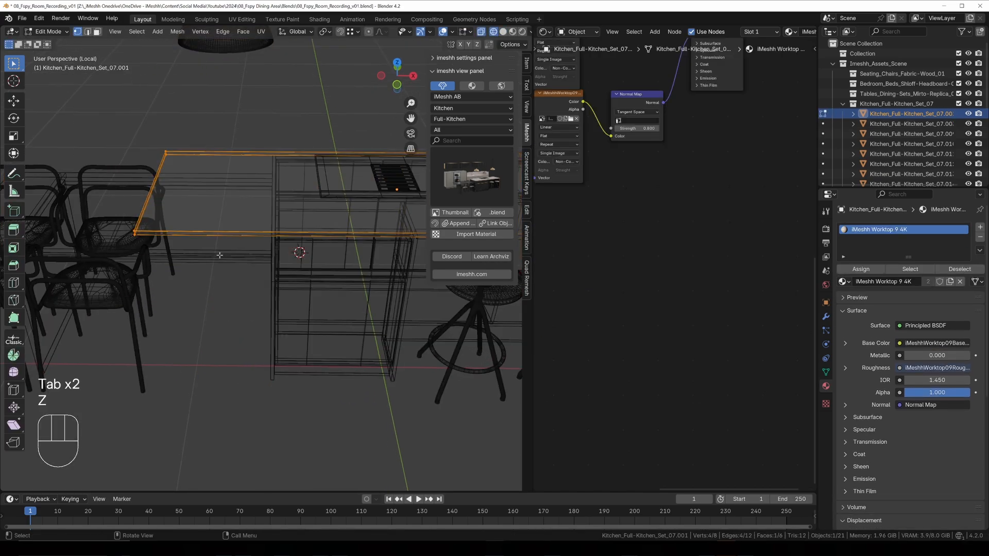
key(z)
click(329, 236)
key(g)
key(x)
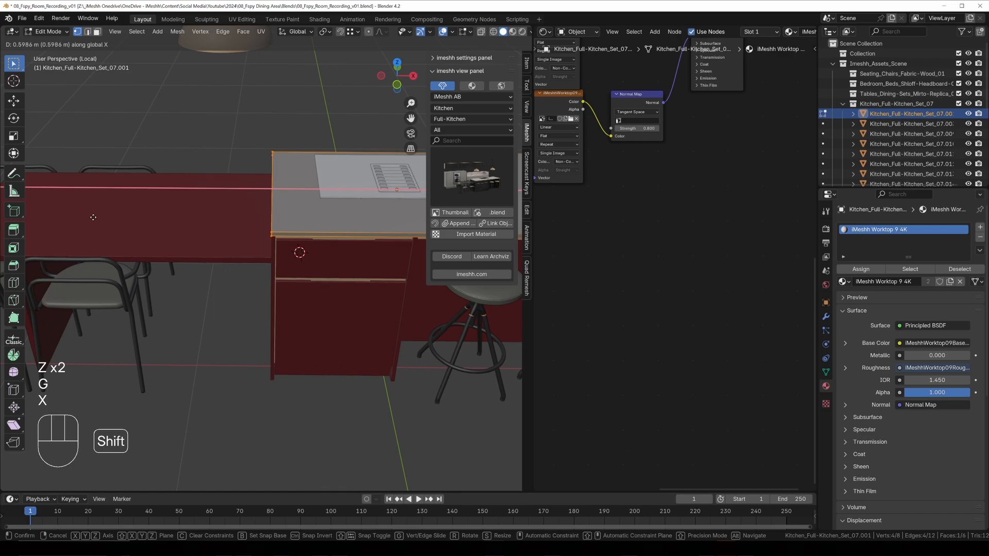
click(93, 217)
scroll(154, 221, down, 5)
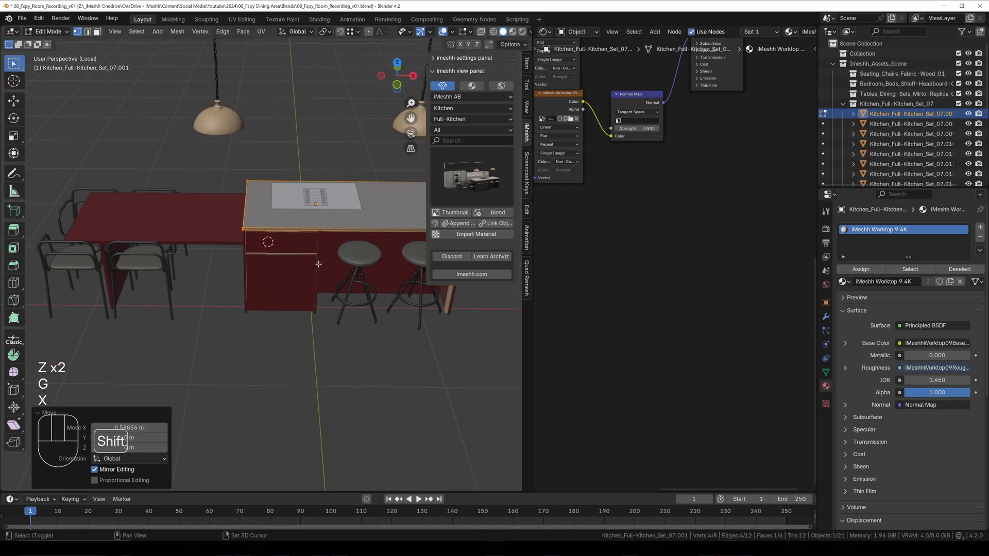
- Leave the worktop mesh and delete the two outer dining chairs farthest from the island
key(Tab)
click(205, 238)
shift+click(199, 195)
shift+click(149, 194)
shift+click(125, 258)
click(125, 256)
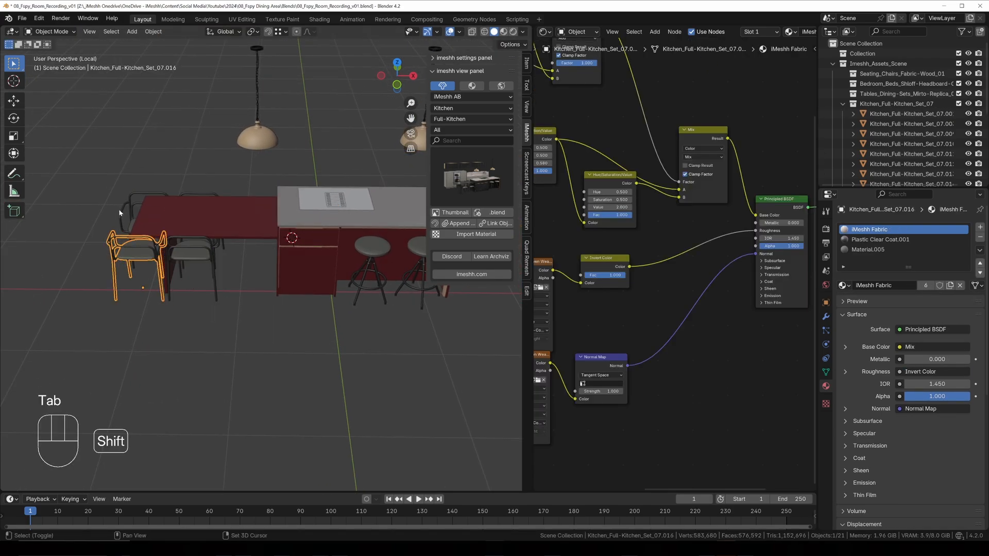
shift+click(122, 211)
key(x)
click(118, 208)
- Move the two remaining dining chairs along X toward the island
click(190, 239)
shift+click(200, 194)
key(g)
key(x)
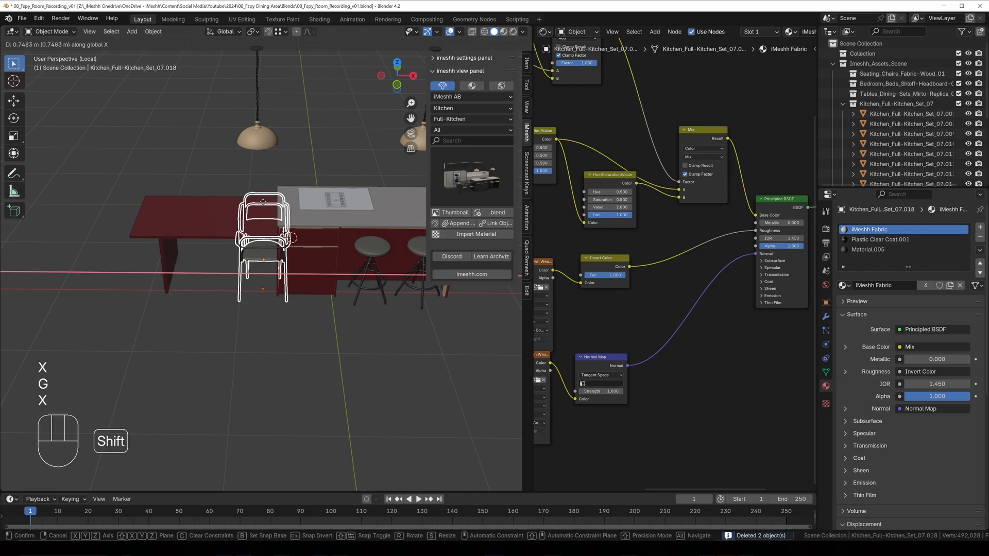
click(245, 204)
- Shorten the attached dining table by moving its outer end and leg vertices about 0.485 m along X, and return to Object Mode
click(156, 231)
key(Tab)
key(z)
click(121, 228)
drag(212, 161, 146, 280)
key(z)
click(243, 302)
key(g)
key(x)
click(206, 290)
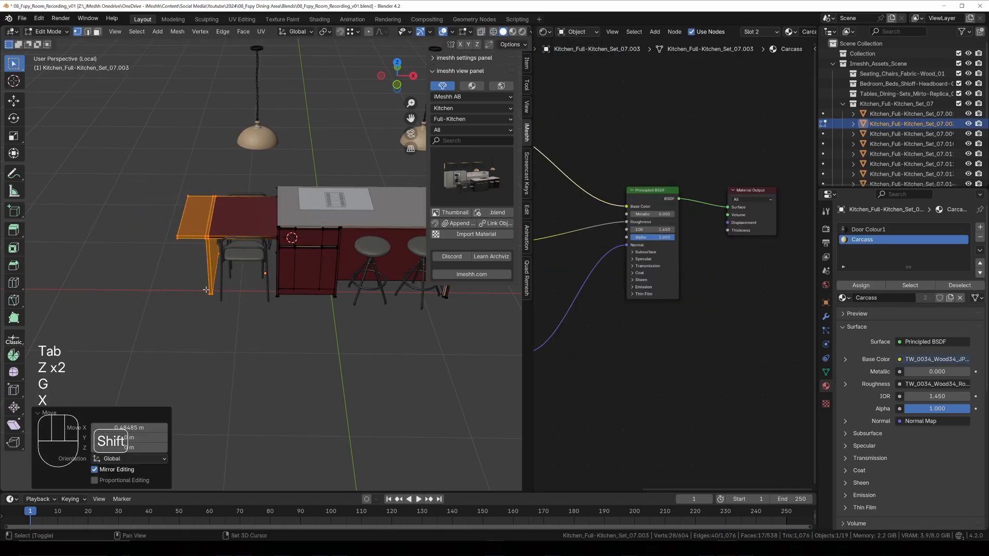
shift+middle_drag(206, 290, 272, 271)
key(Tab)
- Select every object in the kitchen set's collection and exit local view to show the whole room
key(KP_0)
scroll(272, 271, down, 4)
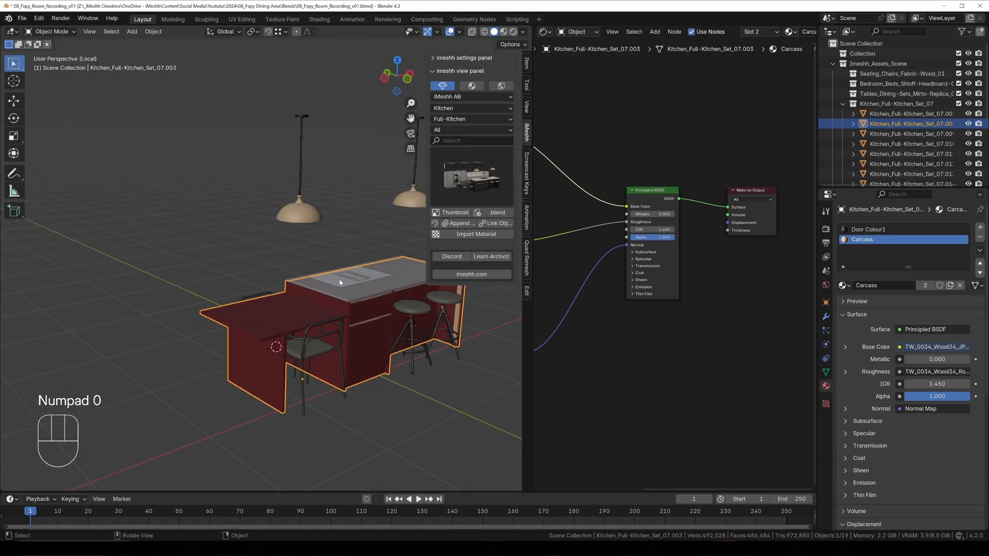
middle_drag(340, 282, 316, 278)
key(shift+g)
click(316, 279)
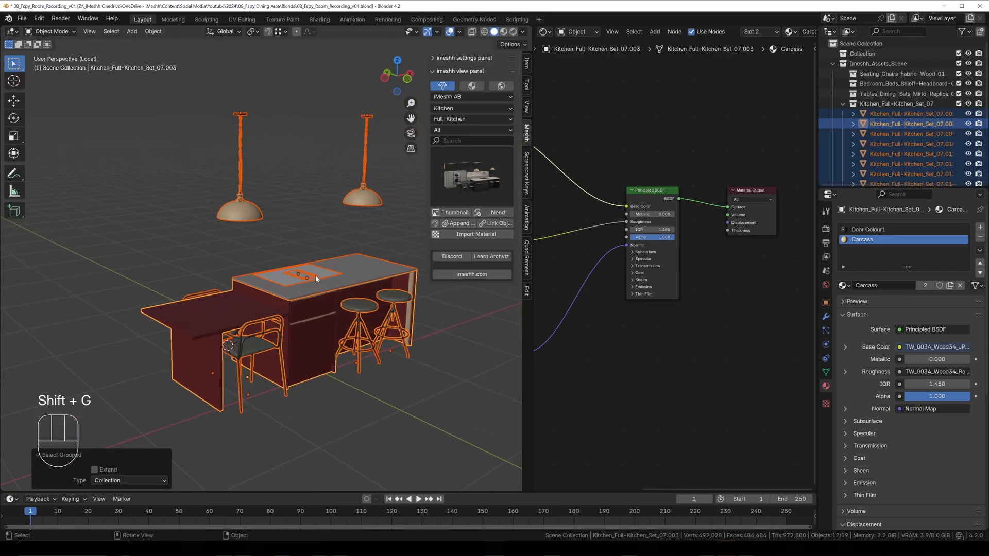
key(KP_Divide)
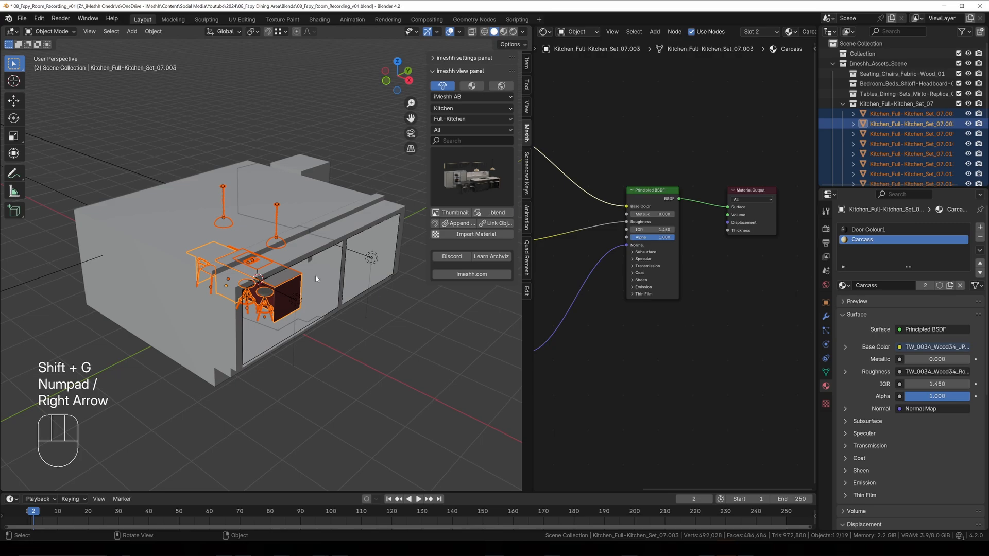
- In the camera view, move the island set about 0.903 m along Y, hide the sidebar and preview it in Rendered shading
key(KP_0)
key(g)
key(y)
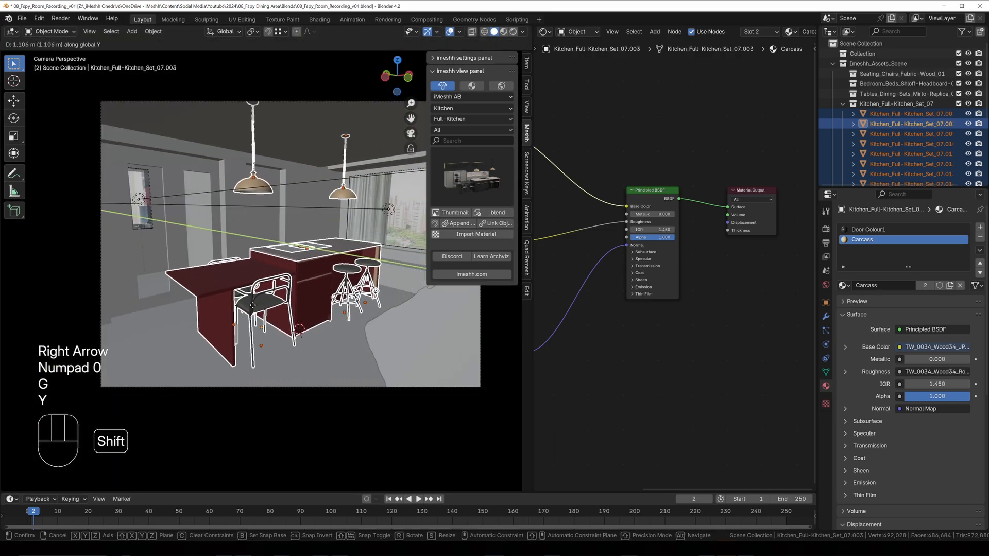
click(371, 331)
key(n)
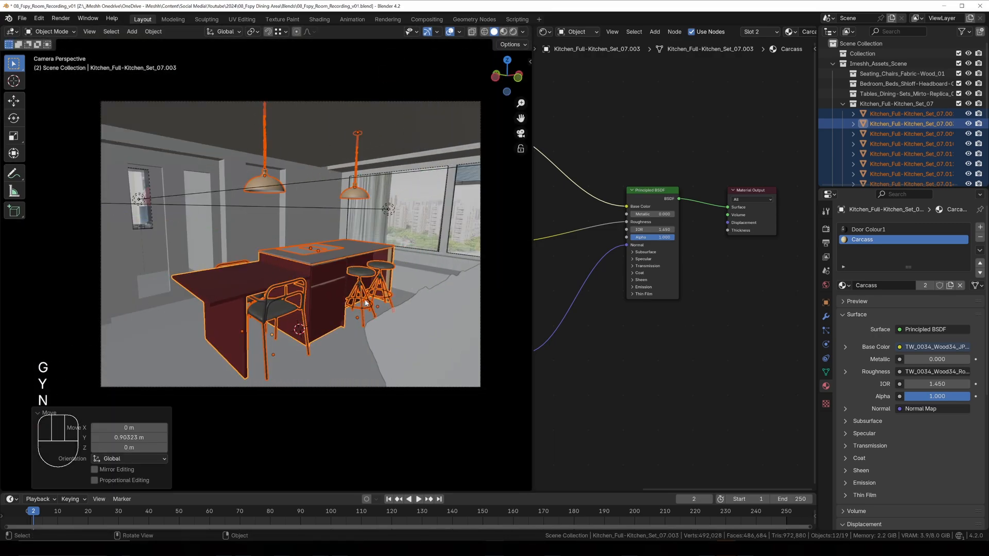
key(z)
click(371, 227)
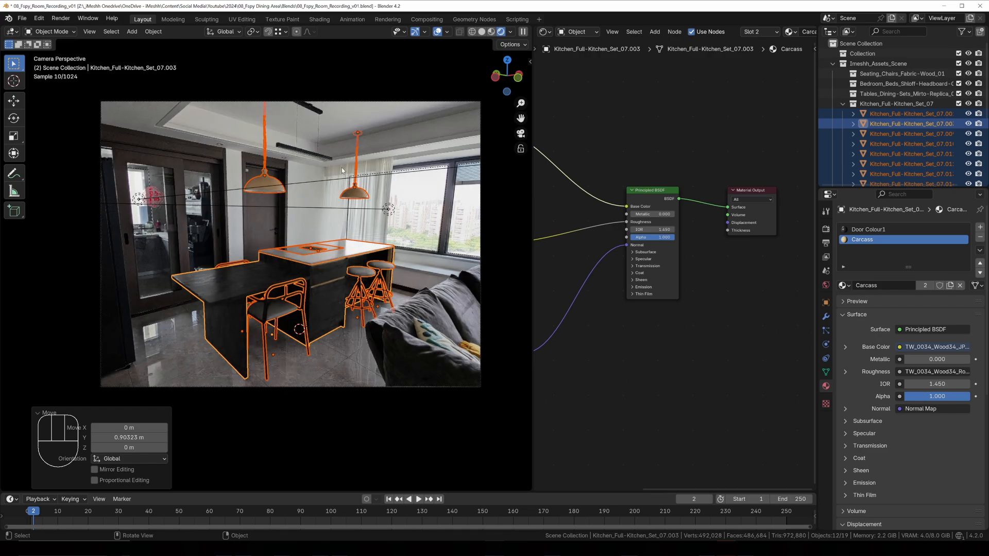
- Edit the room mesh from the top in Material Preview shading and box-select the ceiling faces around the recess
click(354, 156)
key(z)
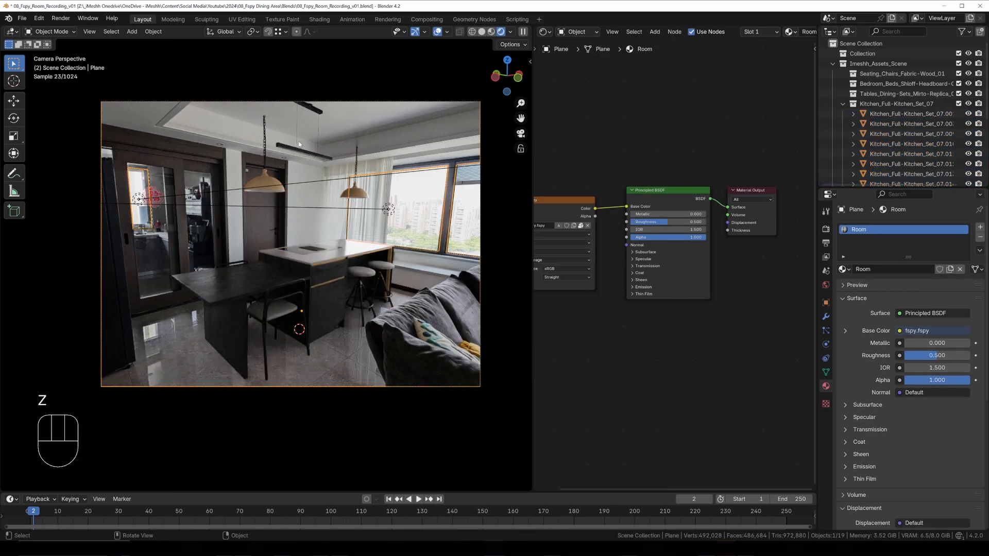
key(z)
click(367, 149)
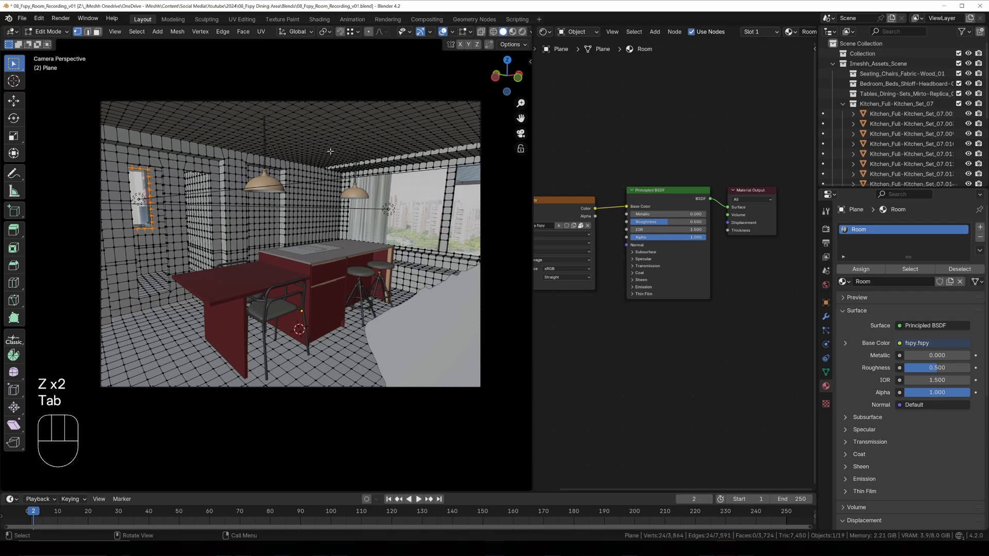
key(z)
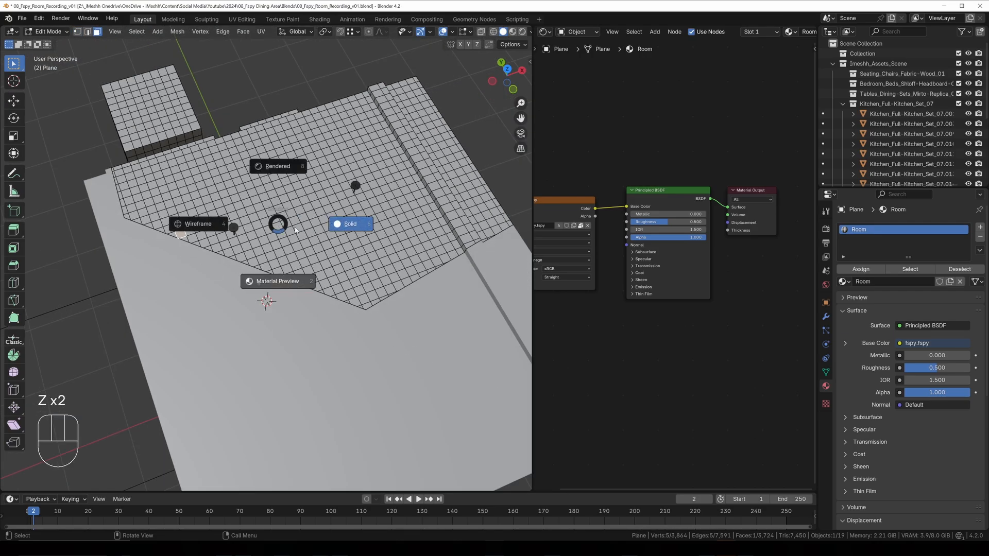
click(265, 252)
key(KP_7)
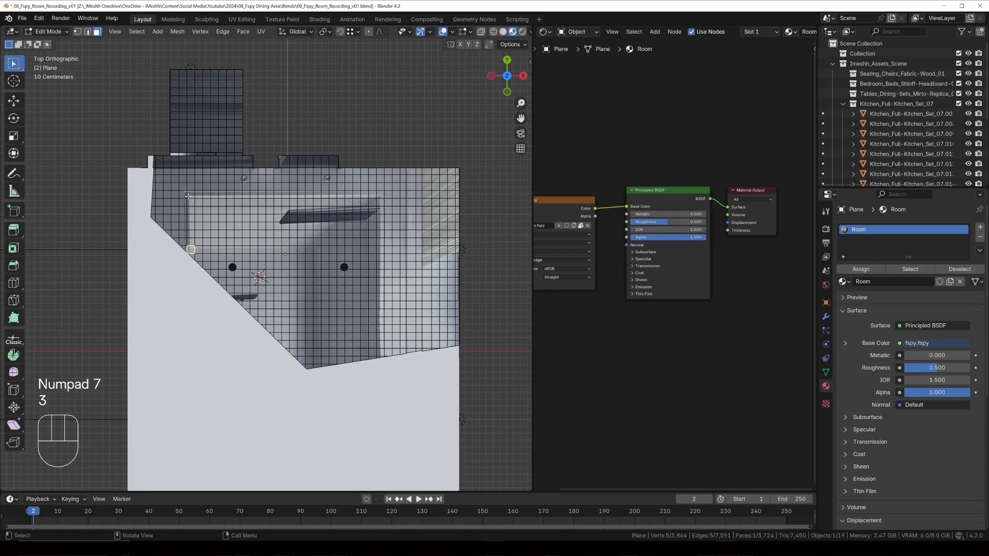
drag(188, 196, 380, 385)
key(2)
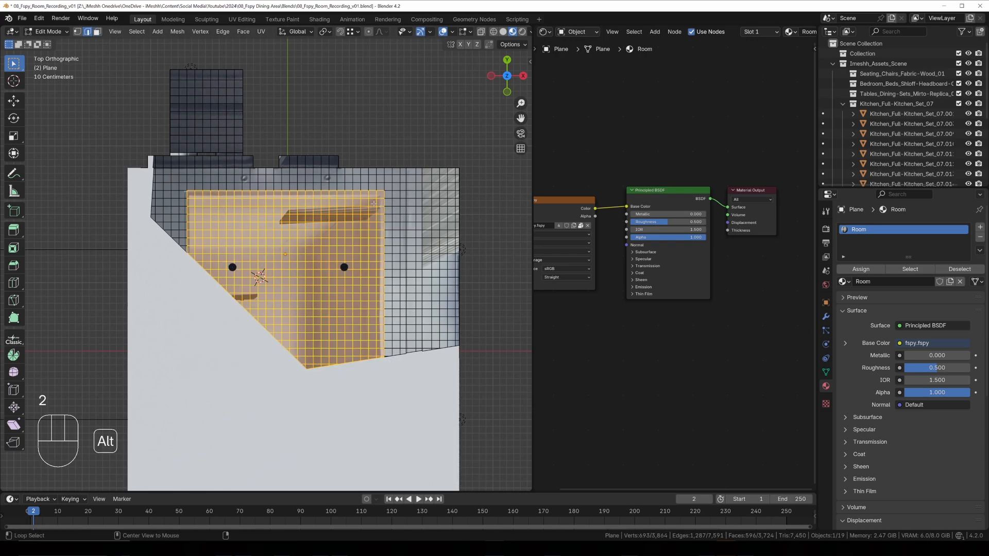
- Slide the ceiling edge loop nearest the curtains to line up with the recess edge in the projected photo
alt+click(378, 199)
alt+click(377, 202)
scroll(435, 212, up, 3)
key(g)
key(g)
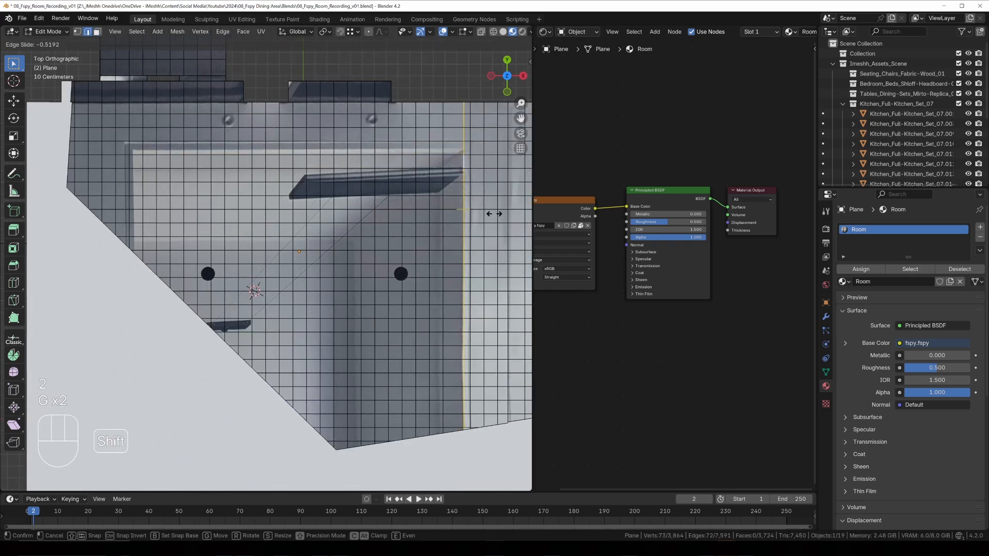
click(444, 211)
- Slide the ceiling edge loop on the side opposite the curtains to match that edge of the recess
alt+click(129, 157)
key(g)
key(g)
key(g)
key(g)
key(g)
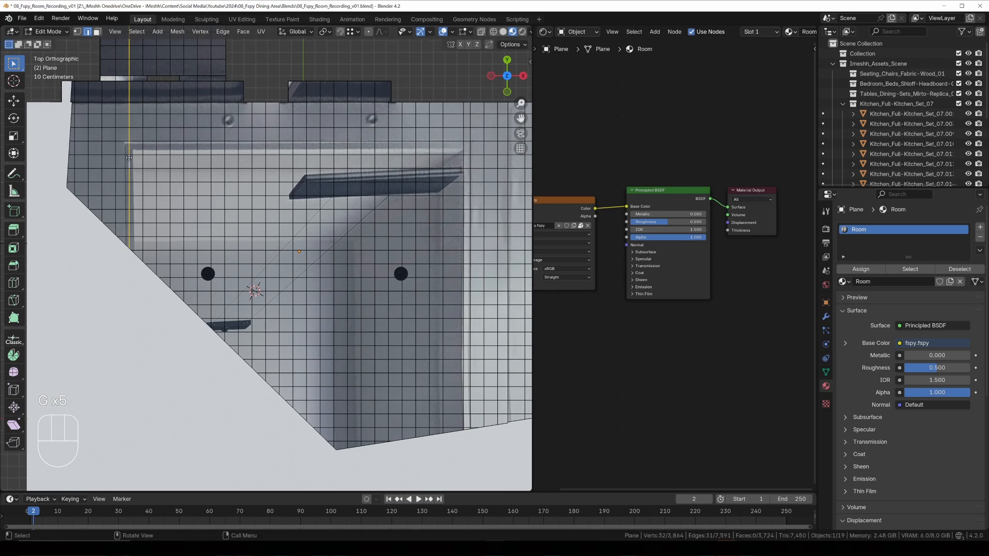
click(155, 155)
- Slide the ceiling edge loop along the recess's back edge, and the vertex where its side edge meets the diagonal boundary, to match the photo
alt+click(154, 155)
key(g)
key(g)
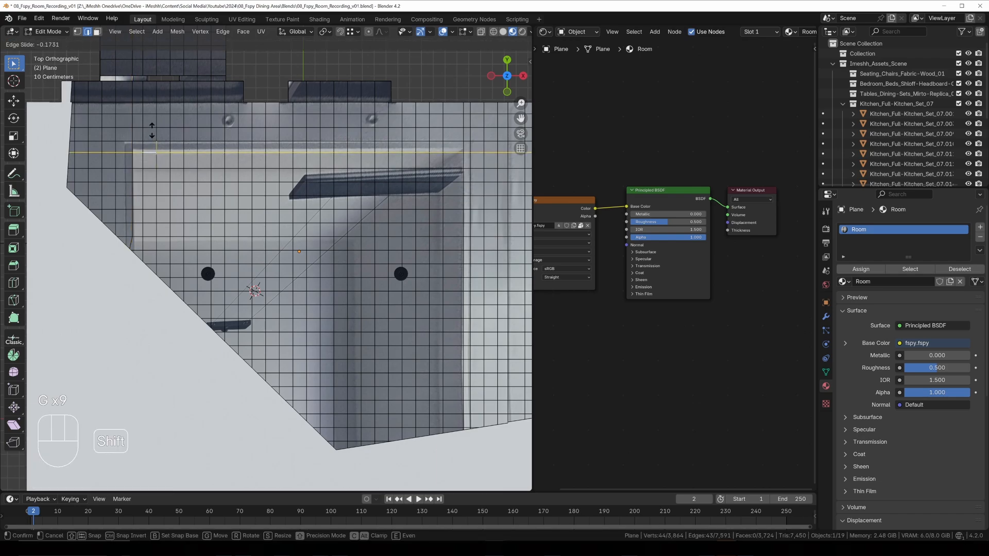
click(150, 134)
key(3)
key(g)
key(g)
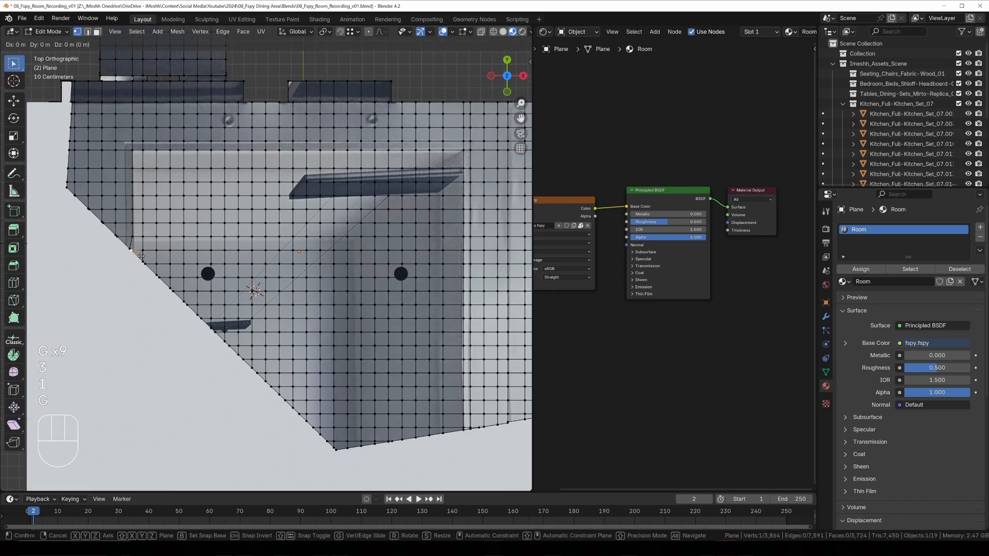
click(135, 253)
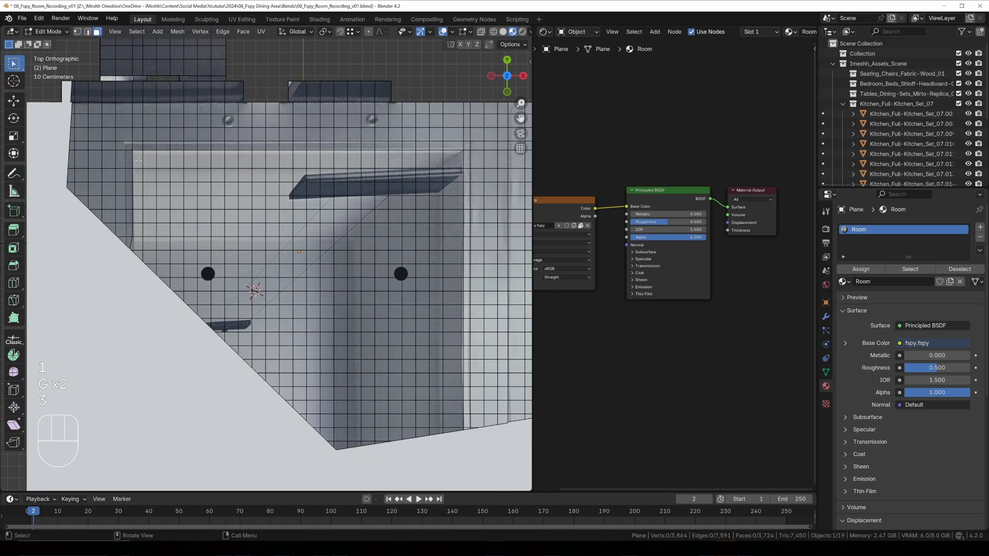
- Box-select the ceiling faces inside the recess outline and extrude them about 0.3 m upward, checking the height in the camera view
drag(139, 160, 461, 431)
middle_drag(460, 431, 385, 306)
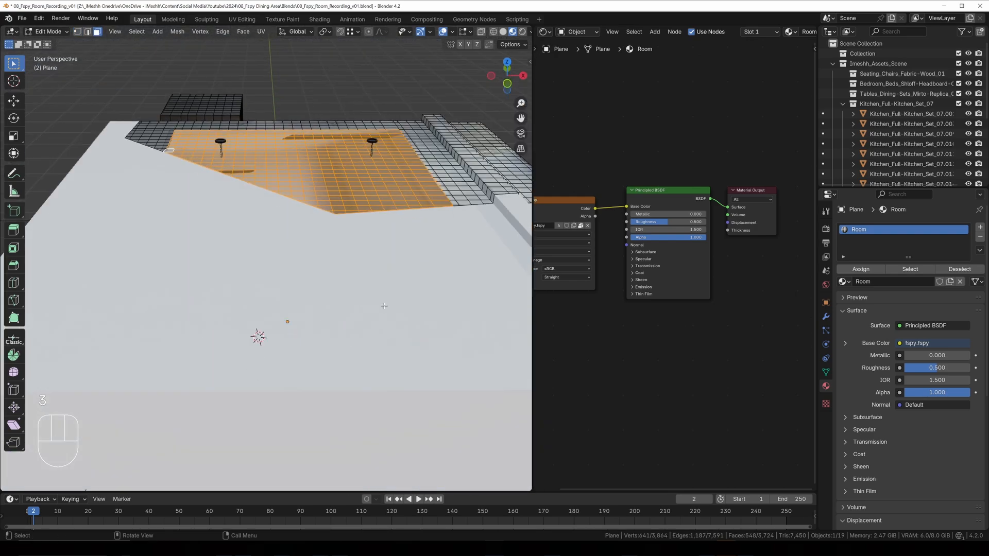
key(e)
key(z)
key(z)
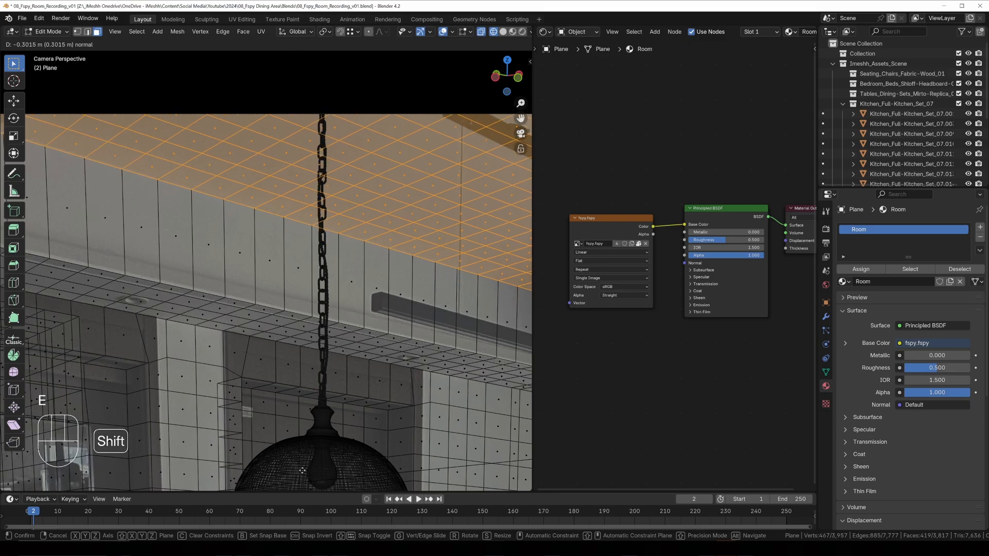
click(303, 470)
- Leave Edit Mode and inspect the raised ceiling recess through the whole camera view in Solid and Rendered shading
scroll(319, 423, down, 4)
shift+middle_drag(357, 350, 270, 321)
key(z)
click(310, 312)
key(Tab)
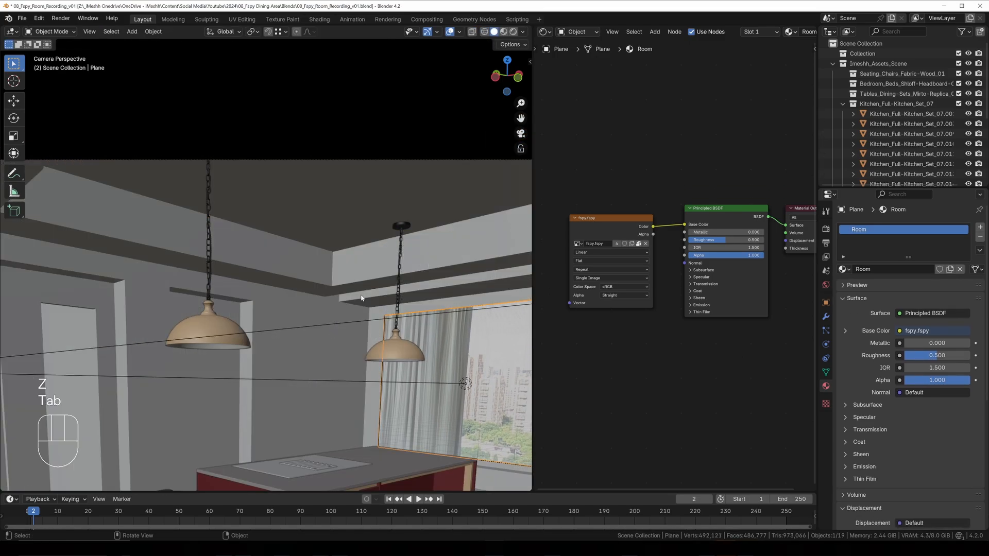
scroll(352, 337, down, 3)
shift+middle_drag(351, 340, 309, 233)
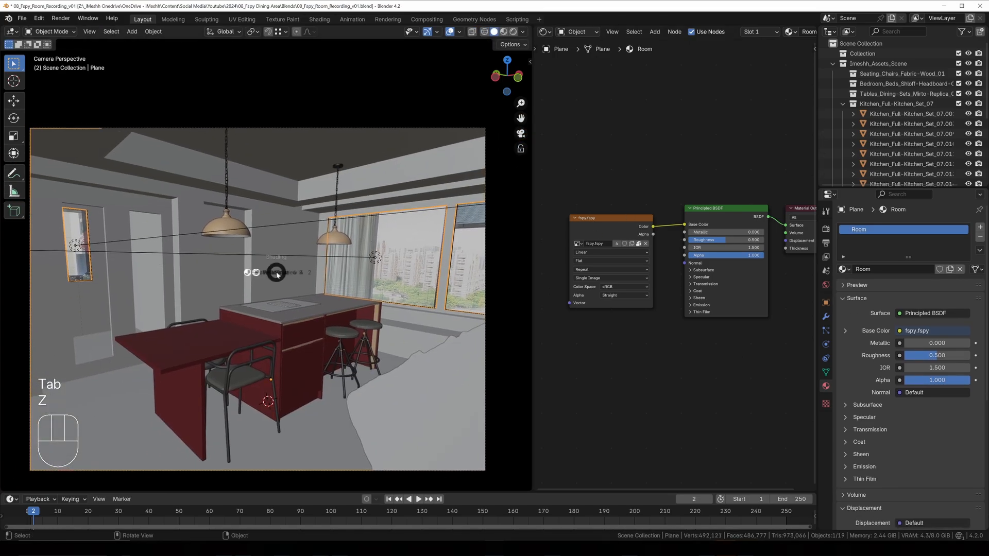
click(280, 211)
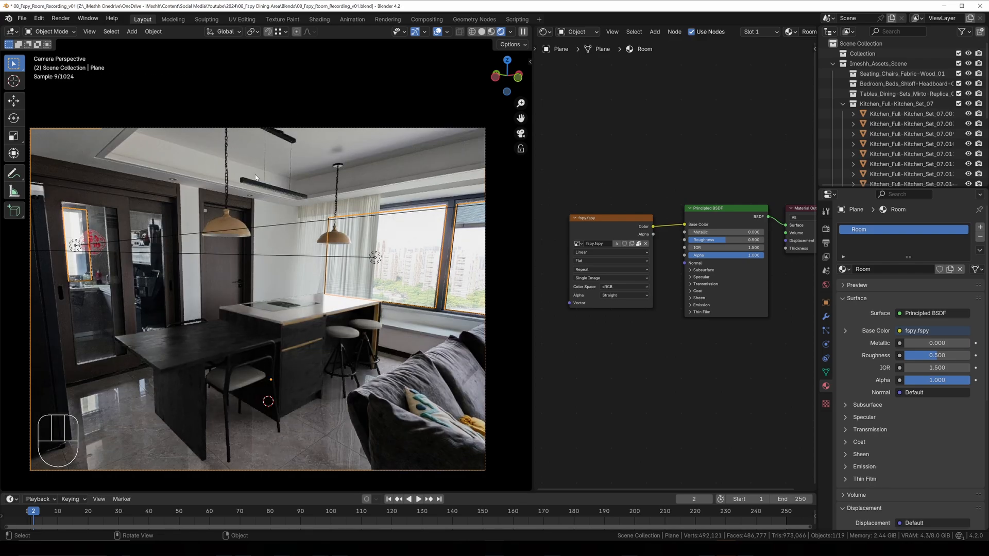
- Return to Solid shading, show the World shader nodes and replace the environment image fspy.fspy with Dining Area copy 2.jpg
key(z)
click(561, 230)
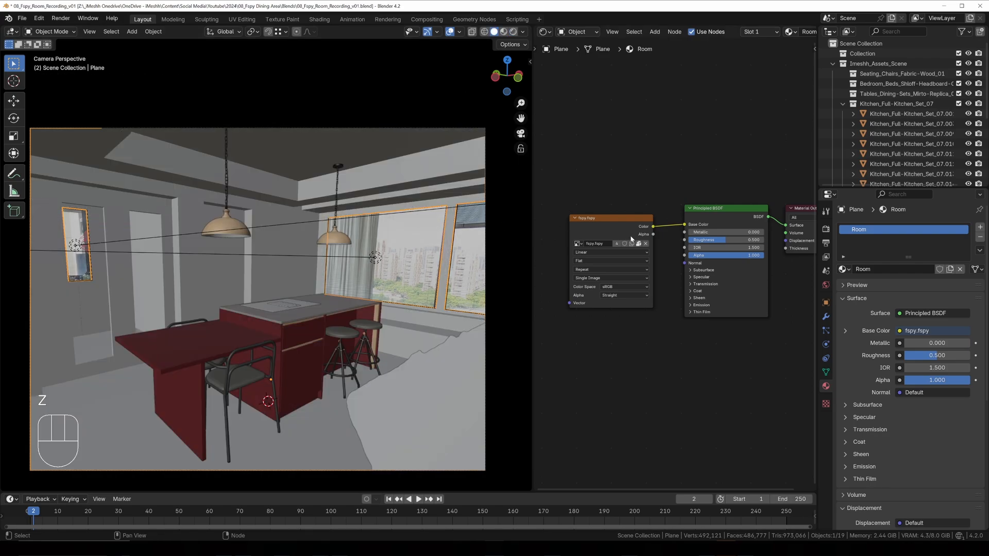
click(576, 31)
click(586, 68)
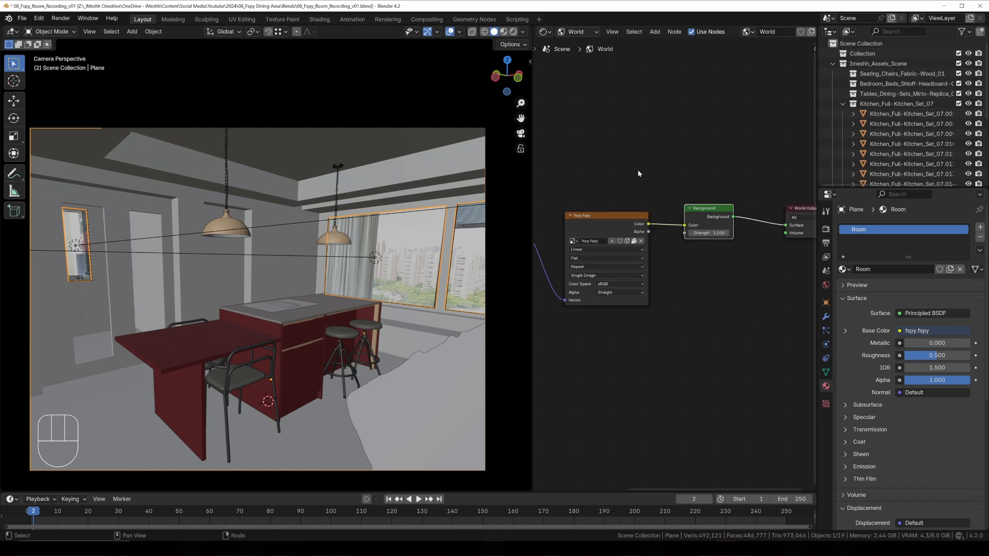
middle_drag(609, 227, 654, 221)
scroll(654, 221, up, 1)
click(683, 235)
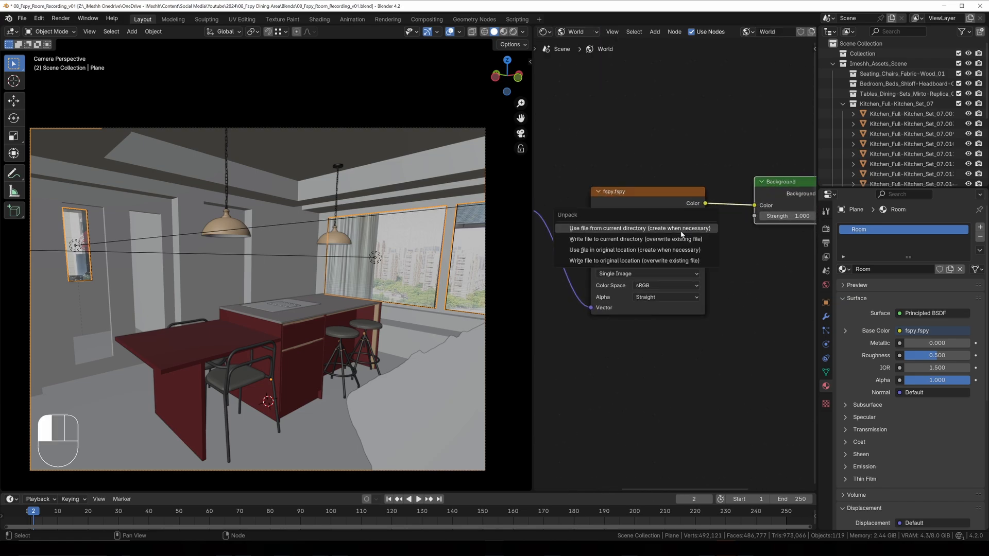
click(686, 232)
click(687, 231)
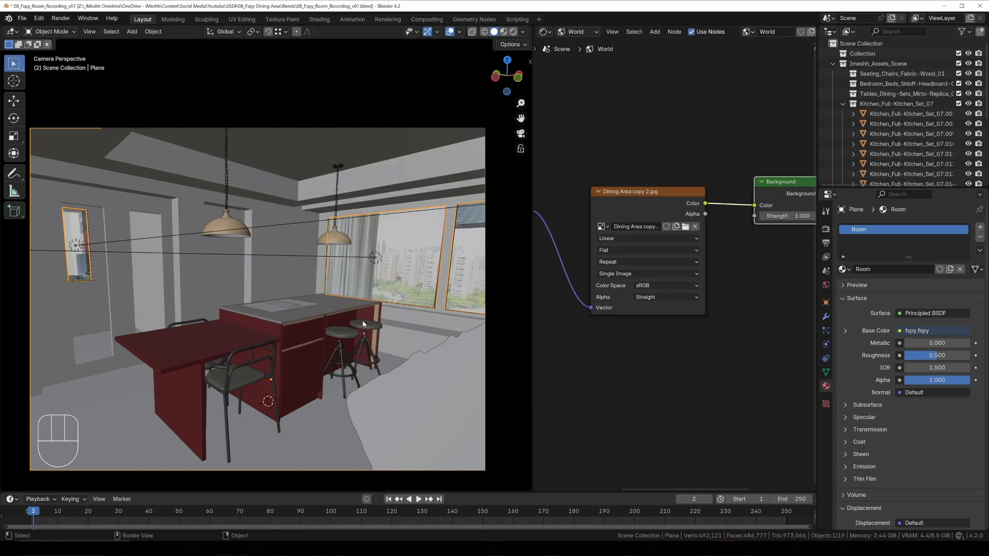
- Preview in Rendered shading and move the sofa cutout about -0.032 m along Y
key(z)
click(398, 325)
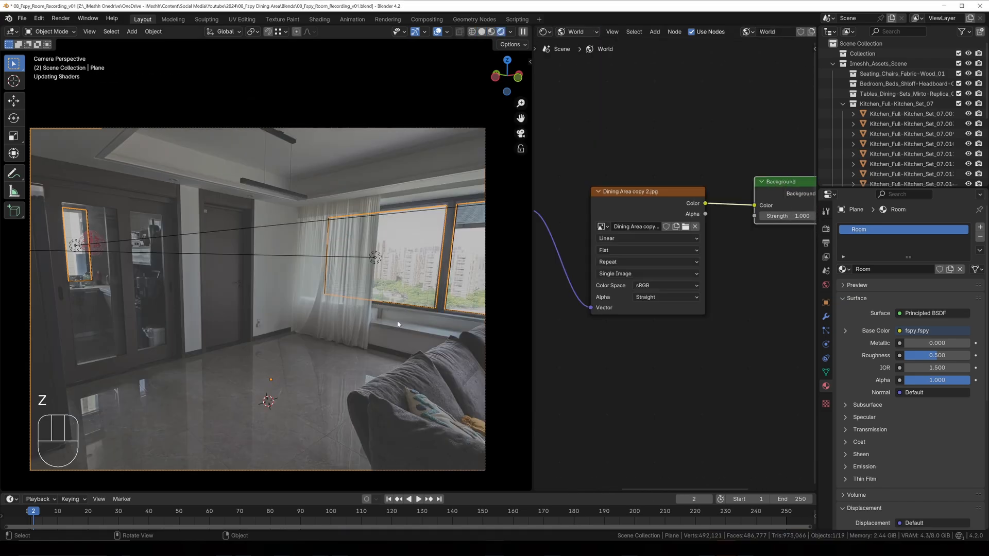
click(423, 369)
key(g)
key(y)
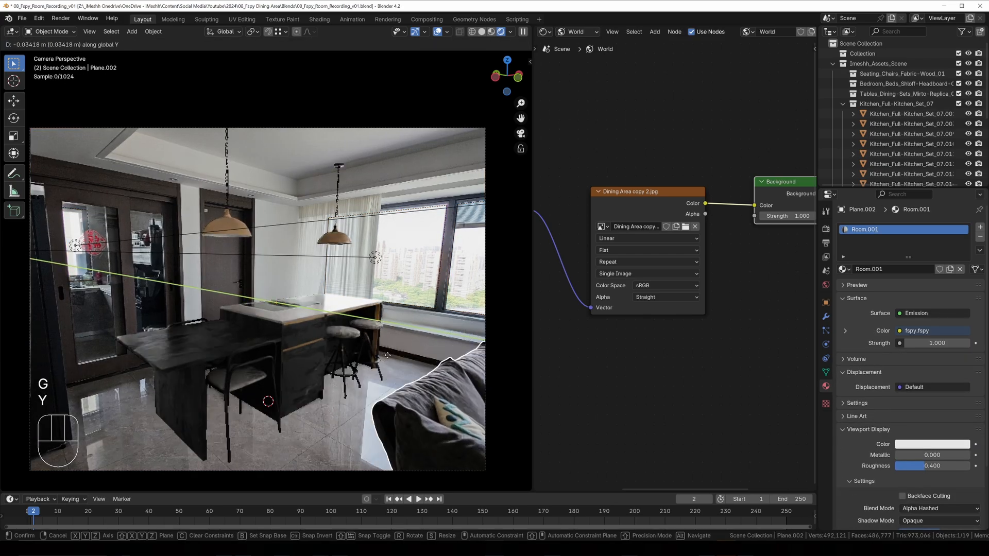
click(386, 356)
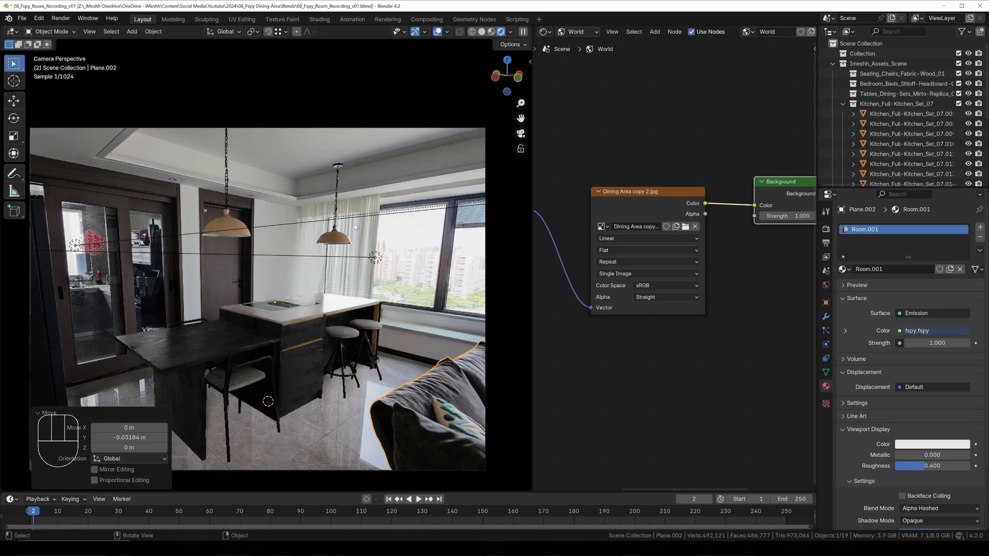
- Select the pendant lamp nearest the window, view it close up in Solid shading and try to move it along Z
click(338, 188)
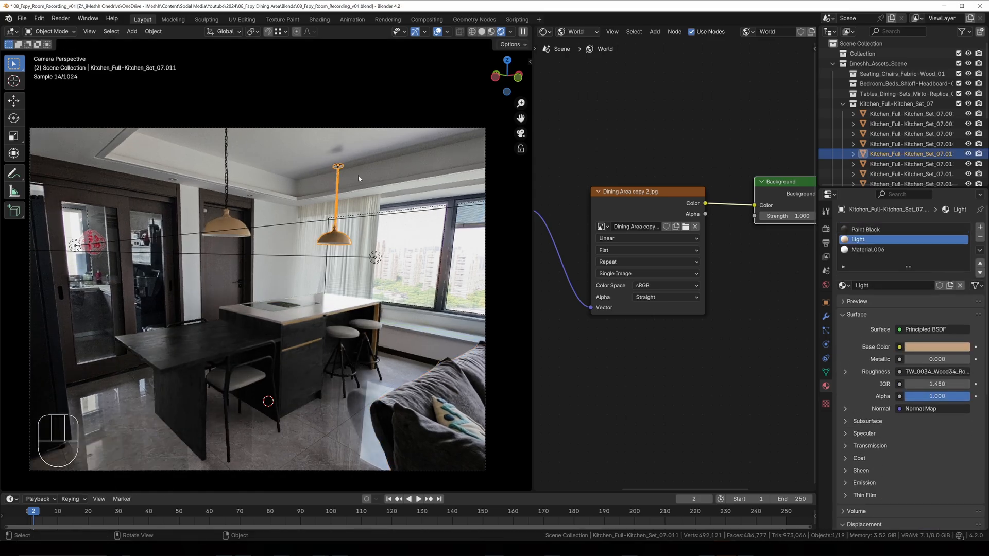
shift+middle_drag(321, 200, 243, 319)
scroll(243, 320, up, 5)
key(z)
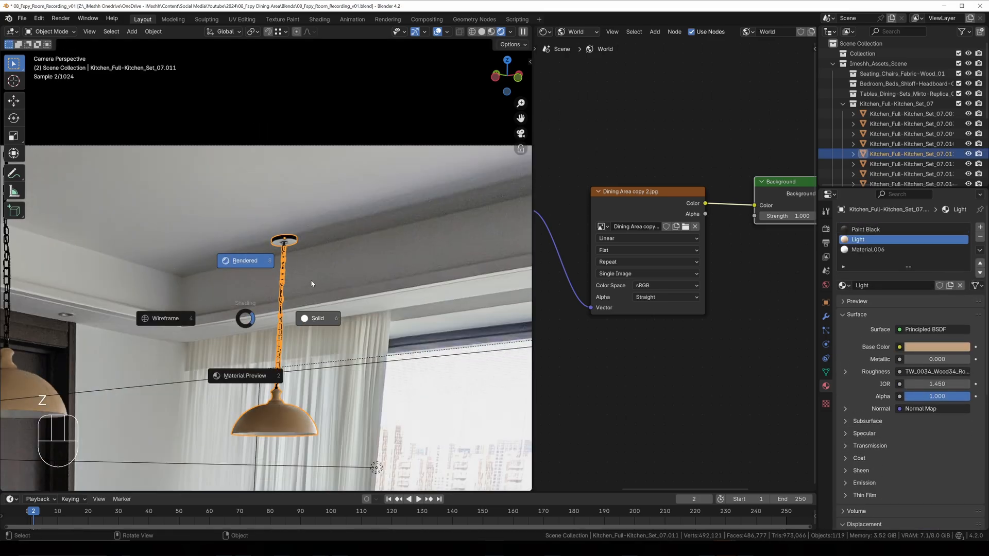
click(311, 284)
scroll(293, 270, up, 3)
shift+middle_drag(291, 269, 307, 342)
key(g)
key(z)
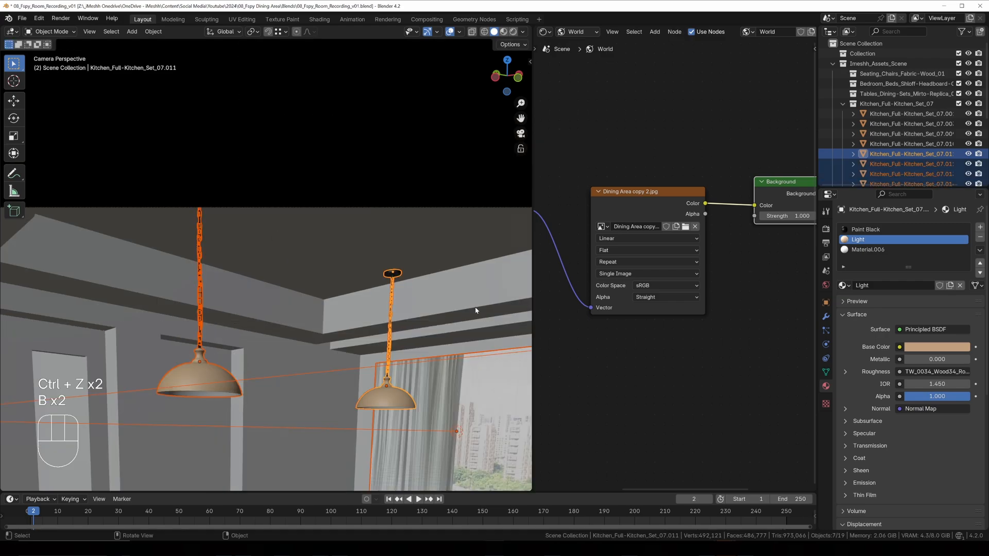
- Limit the selection to the pendant lamps, raise them about 0.109 m along Z and preview them in Rendered shading
key(b)
shift+drag(476, 312, 434, 462)
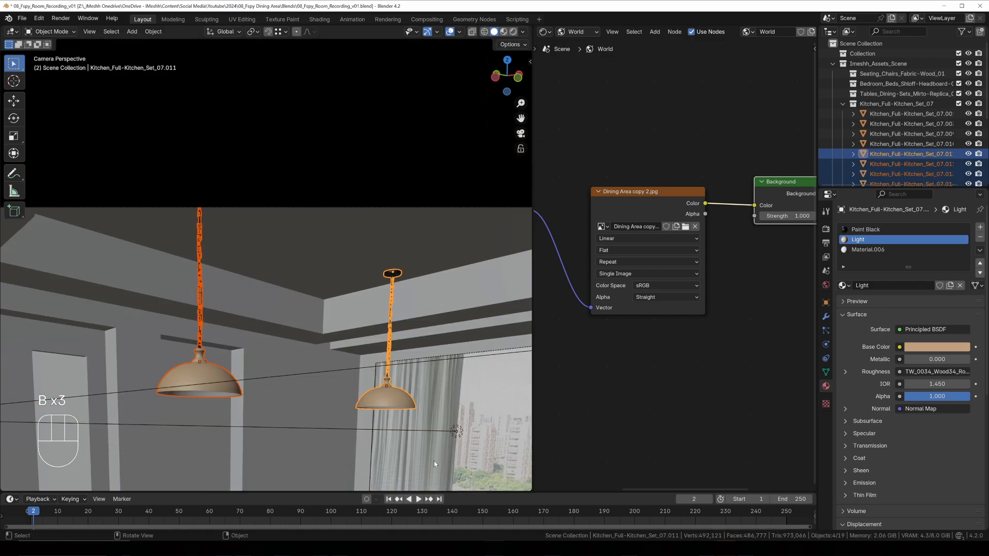
scroll(378, 362, up, 3)
key(g)
key(z)
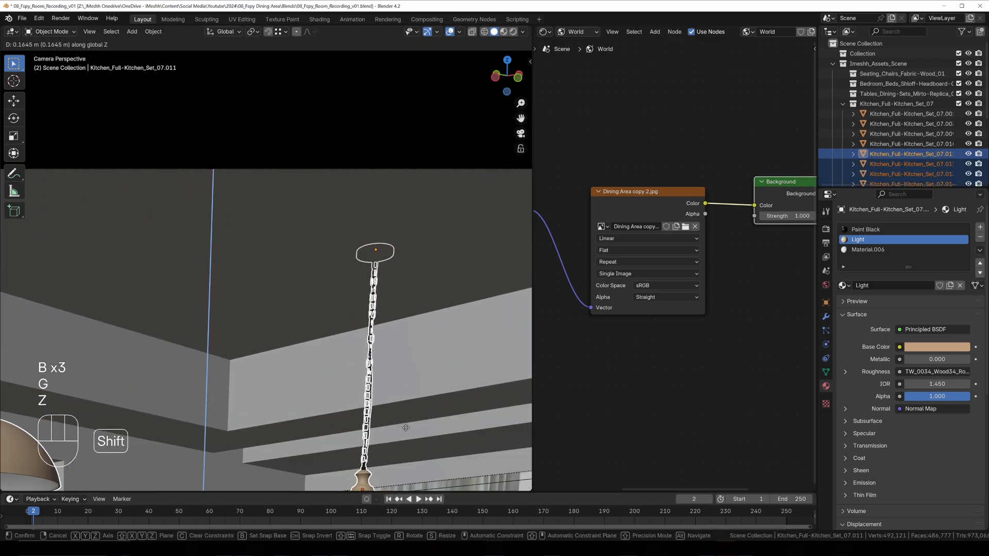
click(412, 155)
scroll(399, 193, down, 4)
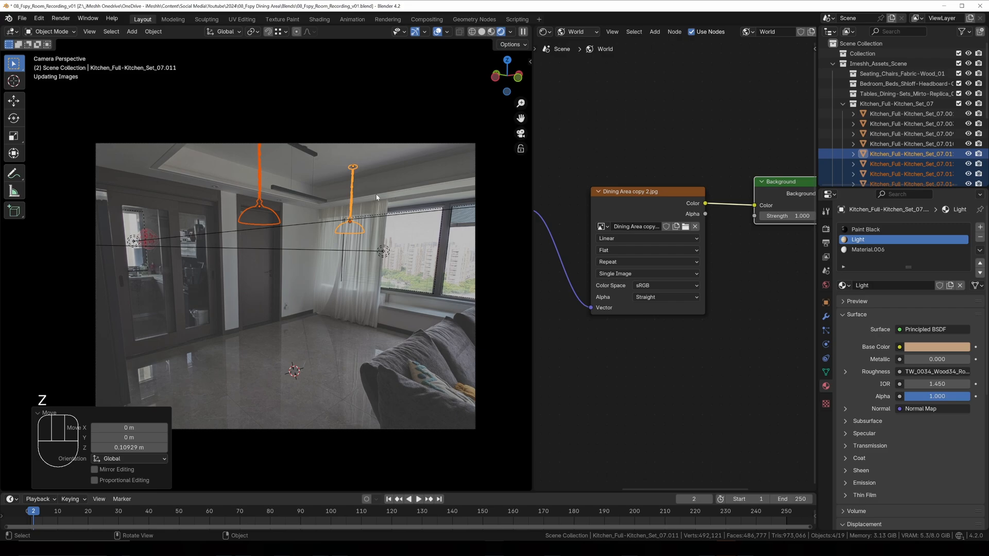
click(376, 197)
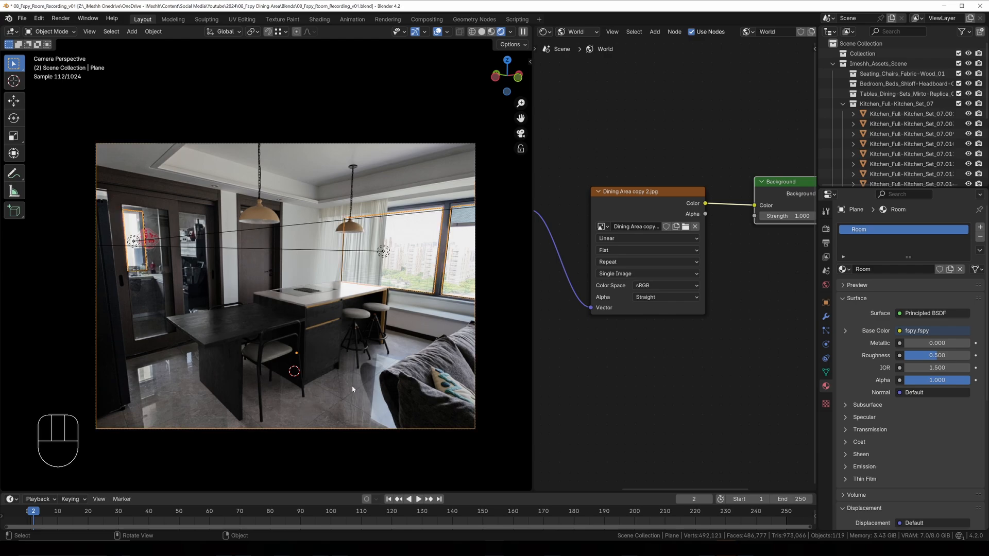
- Edit the room mesh, select all faces with the same normal as a floor face and switch to Wireframe shading
key(Tab)
key(3)
key(z)
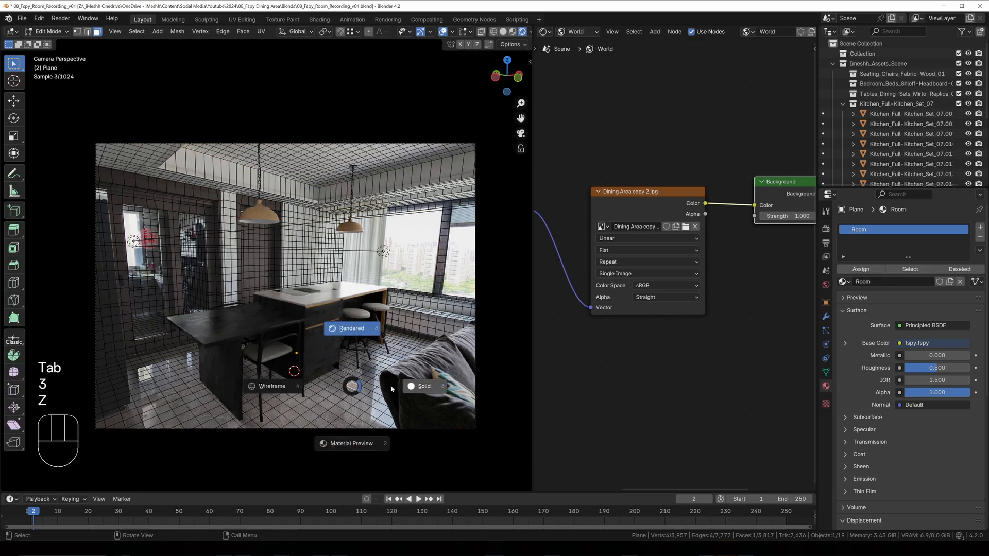
click(419, 386)
scroll(375, 365, down, 3)
key(shift+g)
click(374, 367)
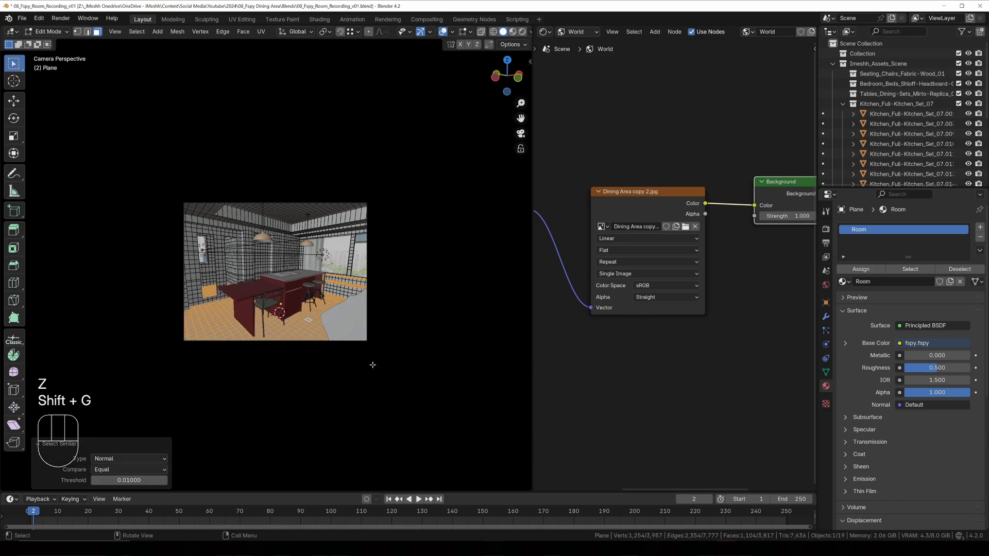
key(z)
click(310, 326)
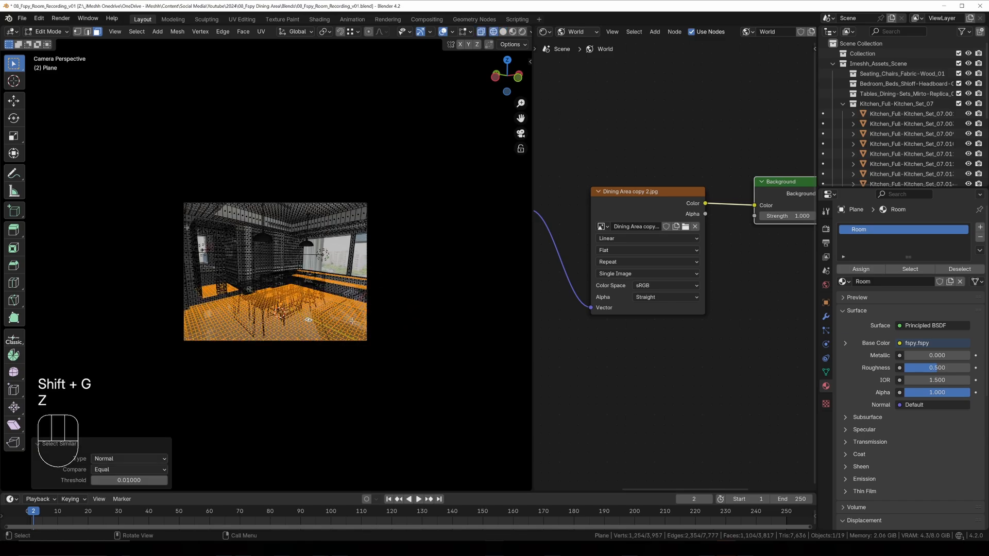
- Box-deselect the faces above the floor so that only the room's floor faces stay selected
middle_drag(353, 318, 344, 299)
scroll(319, 307, down, 2)
key(b)
shift+drag(352, 263, 506, 308)
key(b)
shift+drag(254, 311, 166, 284)
middle_drag(202, 283, 533, 277)
- Add a second material slot to the room with the Room material and make it a single-user copy for the floor
click(978, 228)
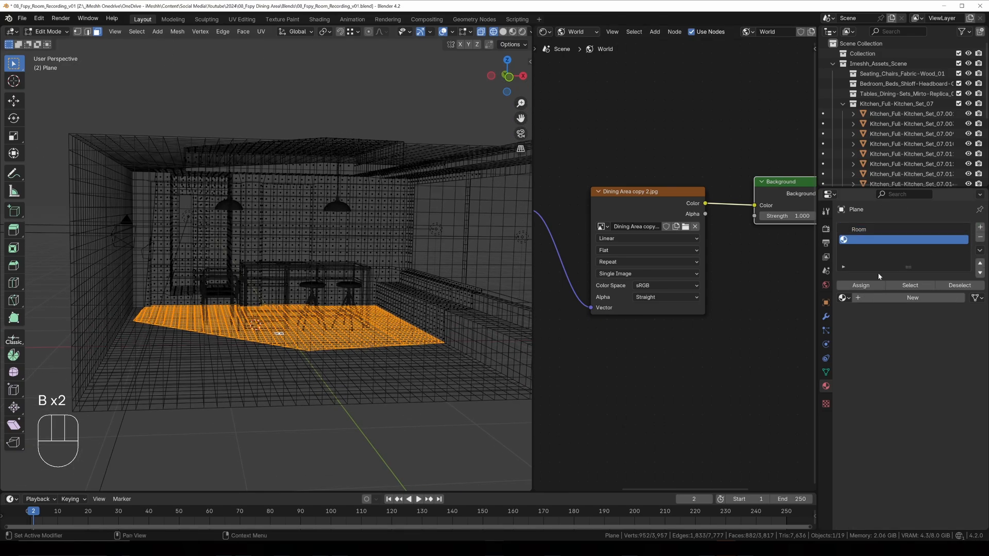
click(844, 298)
click(876, 341)
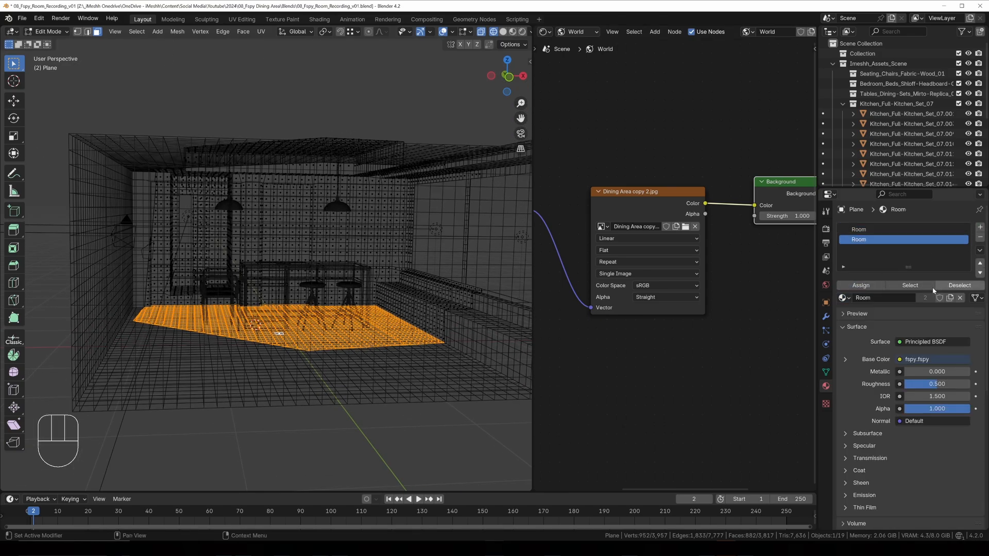
key(Tab)
click(951, 286)
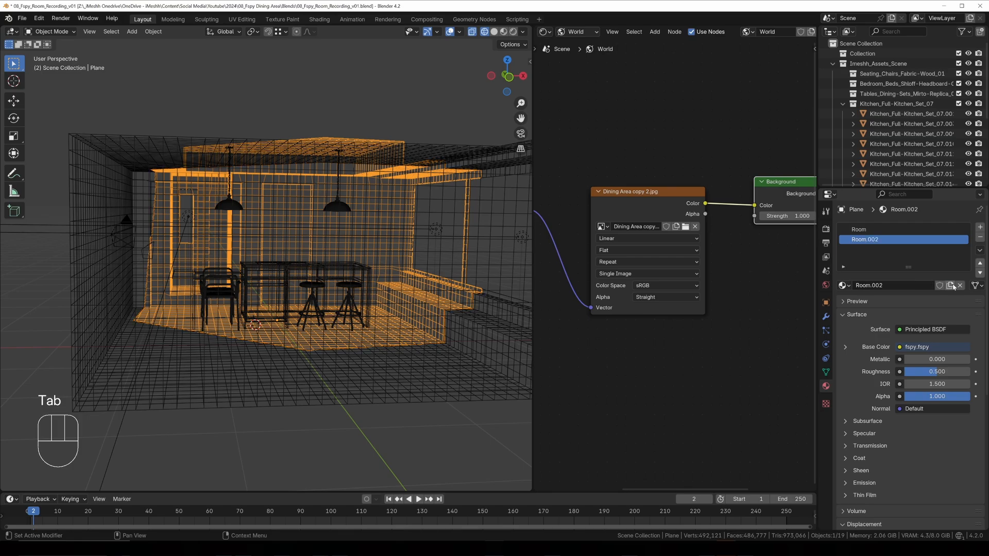
- Show the floor material's object shader nodes, set its Roughness to 0 and preview the camera view in Rendered shading
click(577, 32)
click(574, 47)
middle_drag(747, 242, 644, 238)
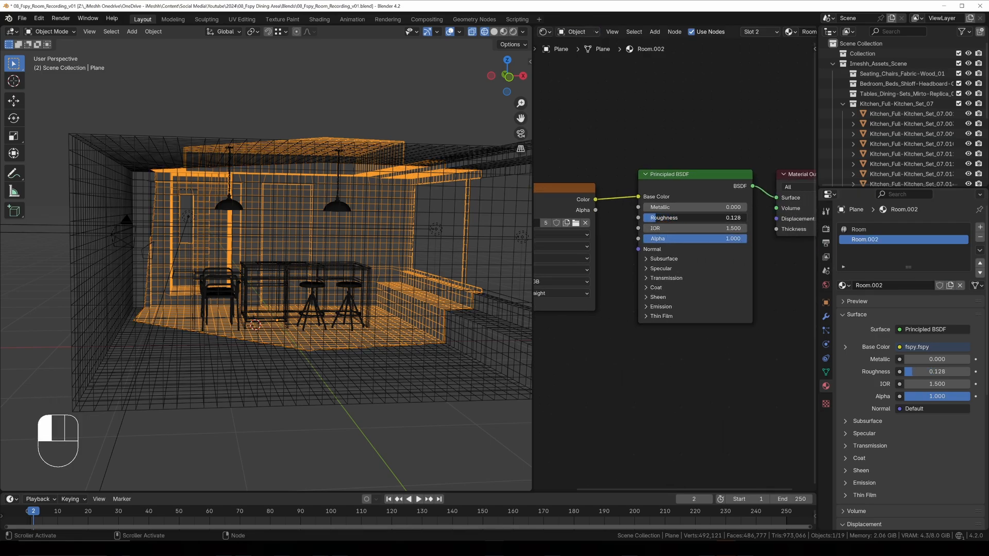
key(KP_0)
key(z)
key(z)
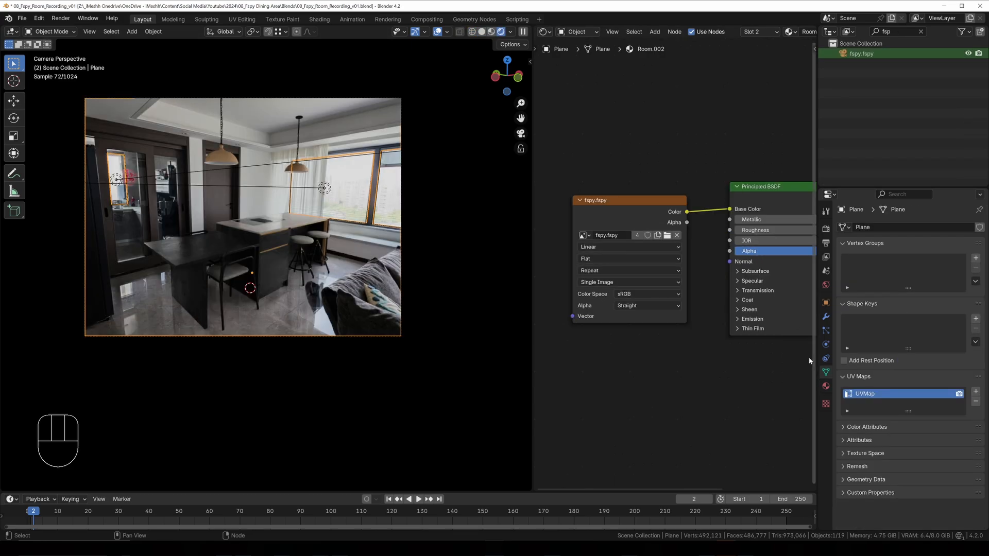
- Replace the floor material's image texture with Dining Area copy 2.jpg and clear the object selection in the rendered view
click(825, 385)
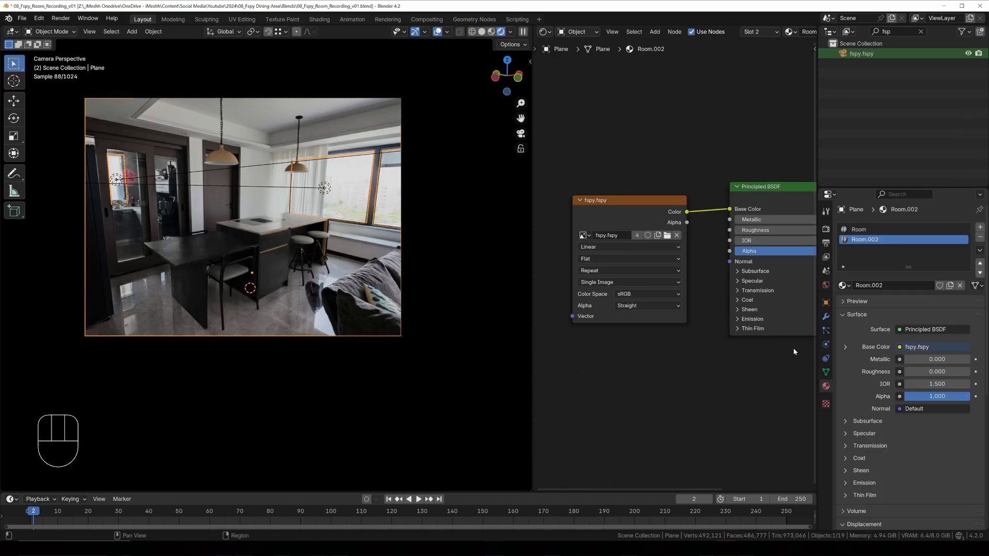
click(587, 236)
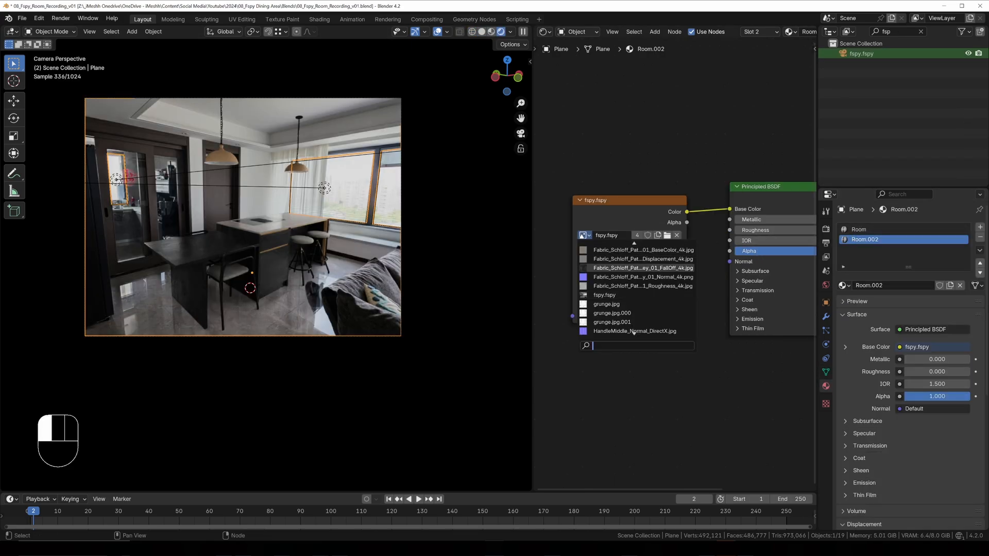
text(dining)
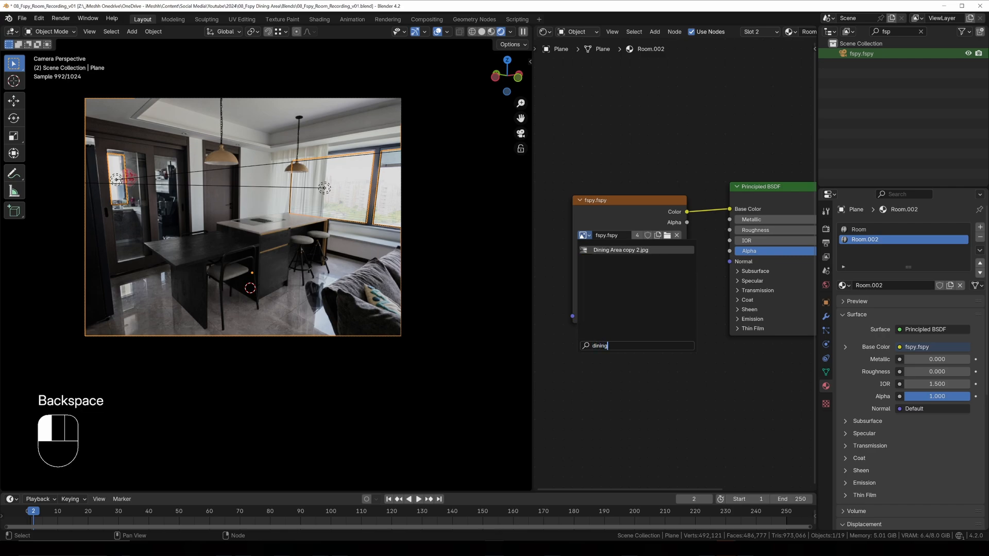
click(618, 250)
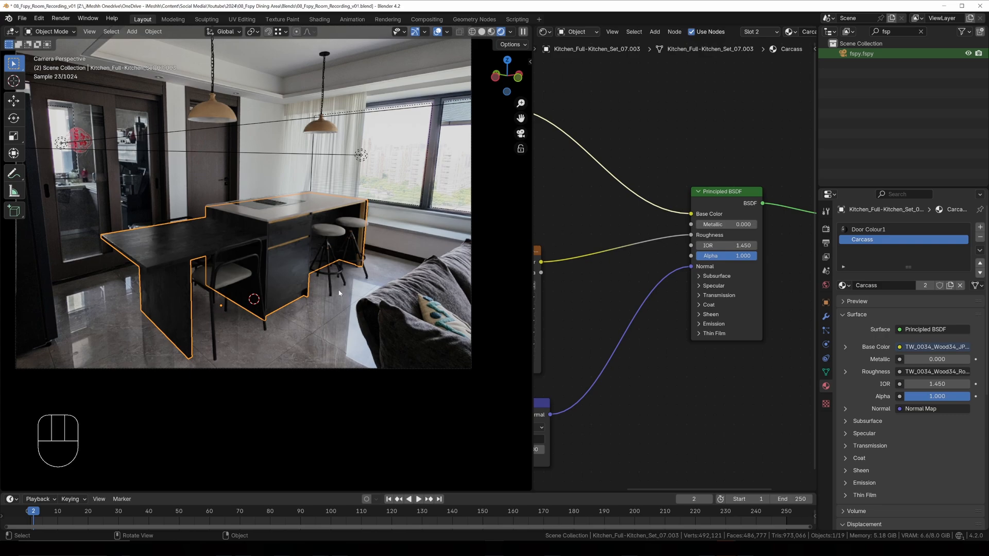
click(389, 184)
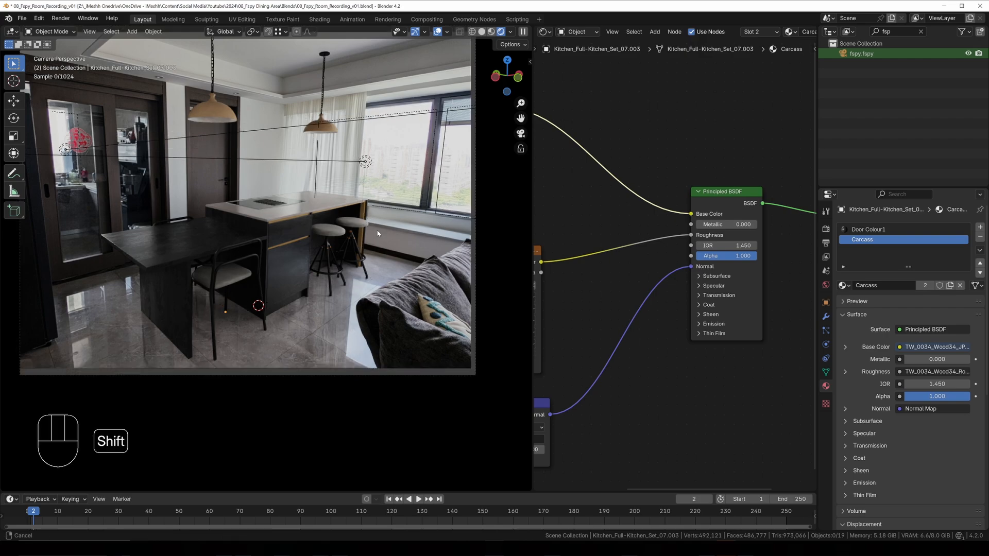
- Examine the rendered camera view with the viewport overlays hidden, and return to a Solid view with overlays shown
shift+middle_drag(377, 217, 398, 245)
click(437, 31)
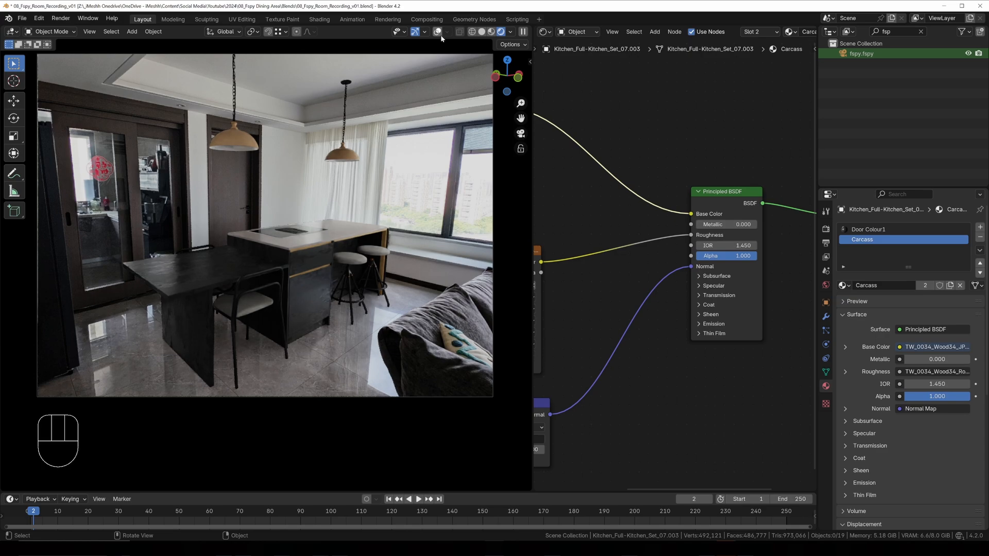
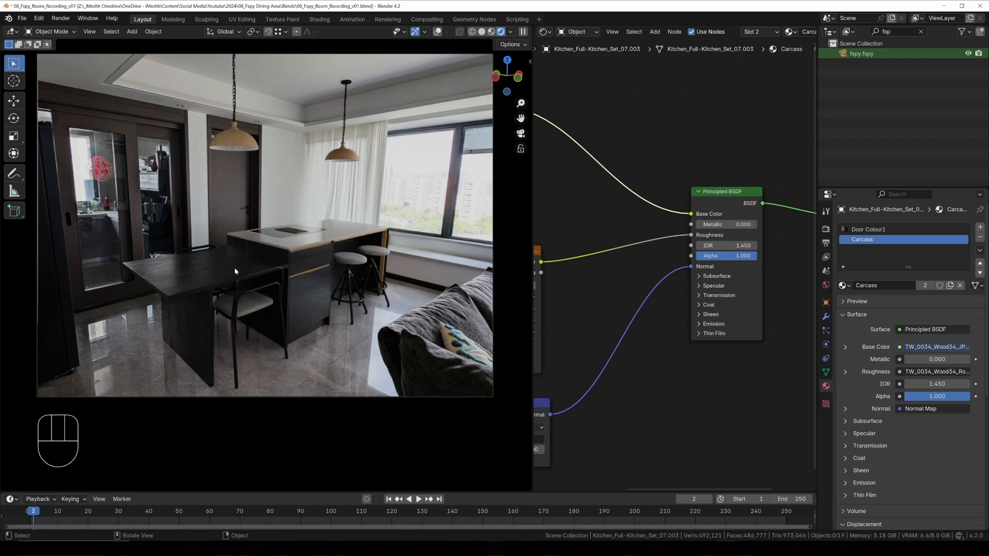
click(330, 282)
middle_drag(344, 252, 322, 273)
click(323, 275)
click(449, 32)
- Duplicate the kitchen island and its worktop and move the copy along Y and X away from the original
scroll(369, 311, down, 2)
key(g)
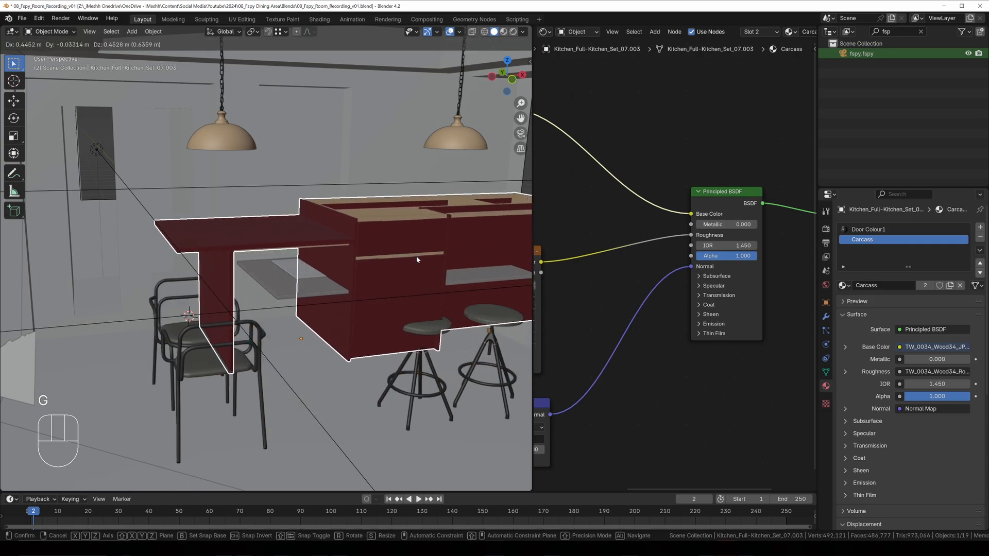
right_click(418, 258)
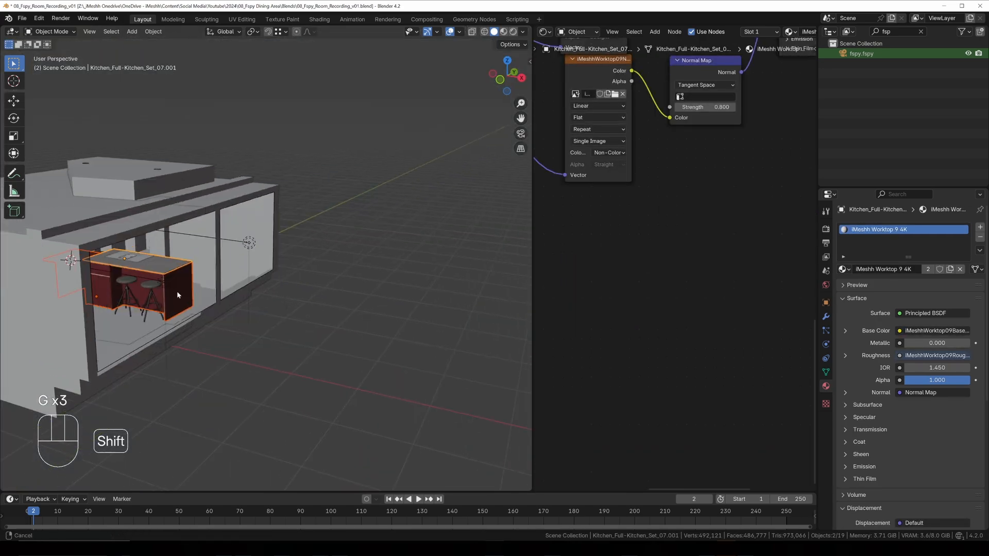
scroll(155, 310, up, 3)
scroll(152, 312, down, 3)
key(shift+d)
key(y)
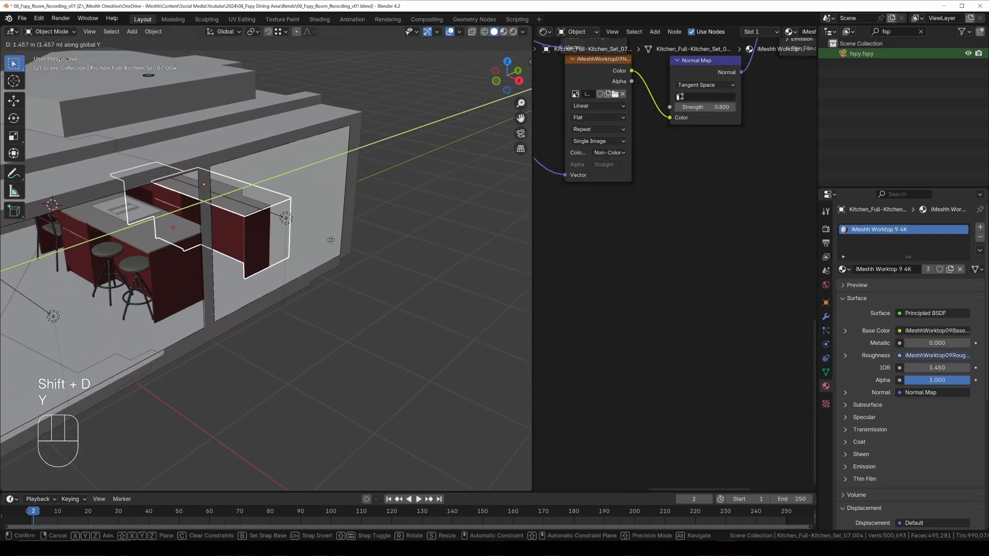
click(309, 253)
key(g)
key(x)
click(393, 293)
- Isolate the copied island in local view and delete the linked faces of its attached dining table
key(KP_Divide)
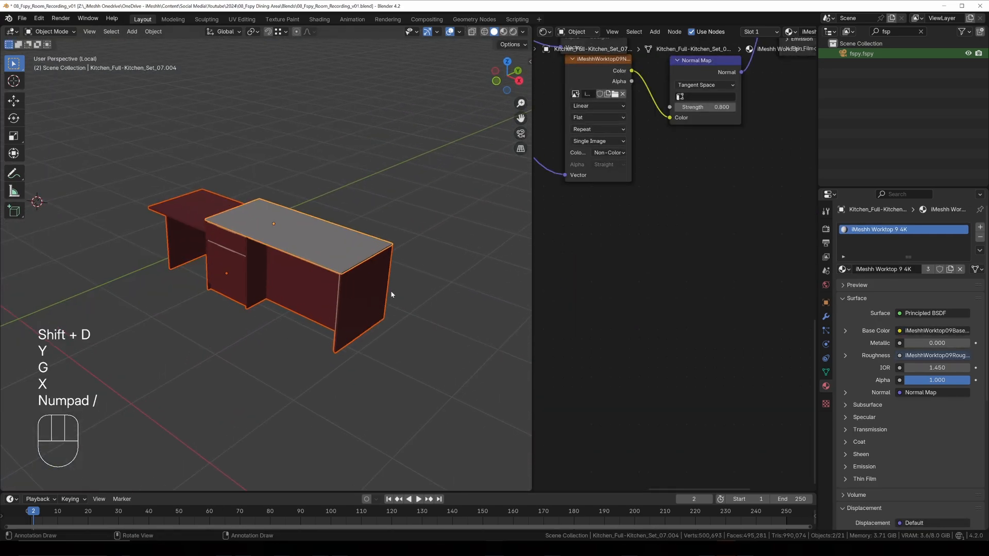
key(Tab)
key(ctrl+l)
key(x)
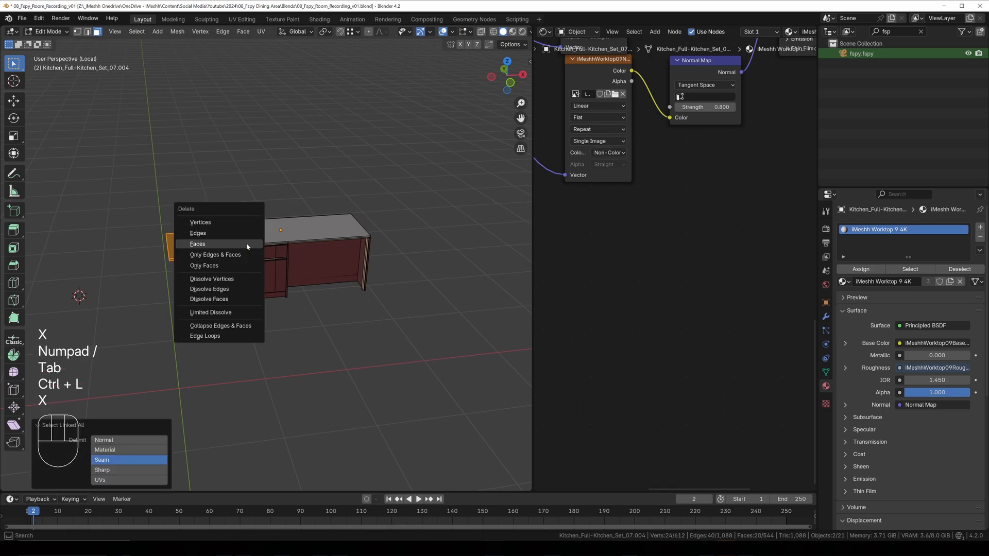
click(208, 245)
drag(218, 213, 131, 330)
key(ctrl+k)
key(ctrl+l)
key(x)
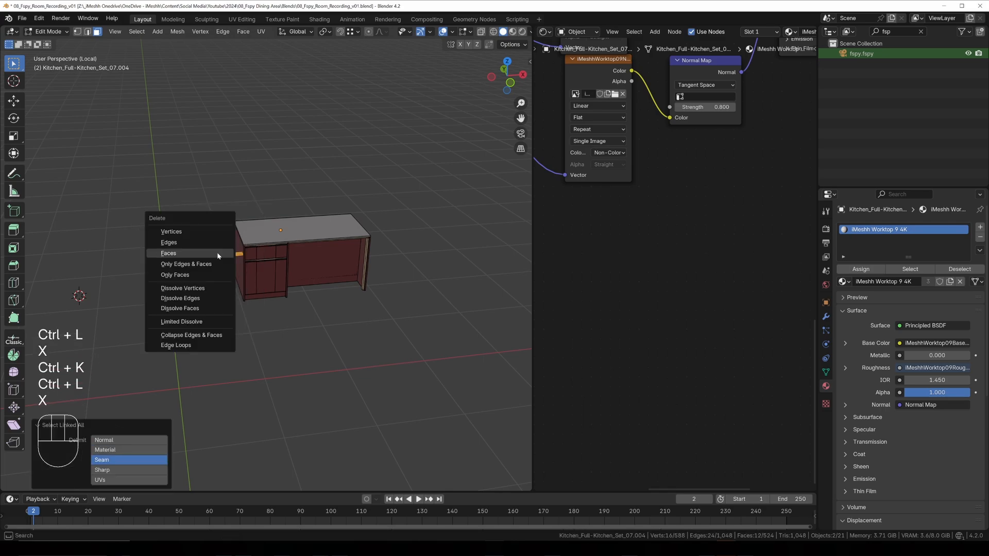
key(l)
key(x)
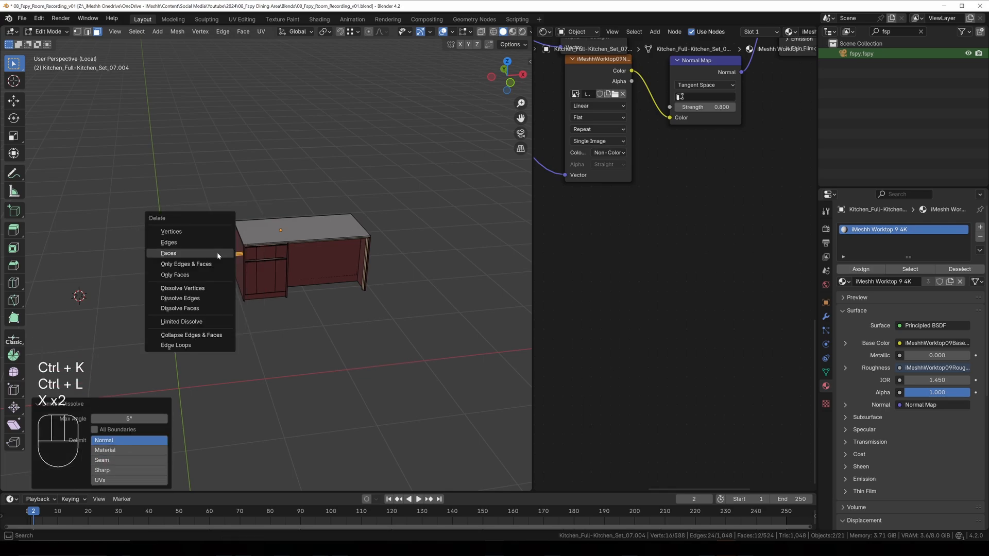
click(217, 256)
key(z)
middle_drag(218, 251, 329, 216)
click(222, 239)
drag(313, 190, 384, 266)
middle_drag(366, 259, 221, 255)
key(z)
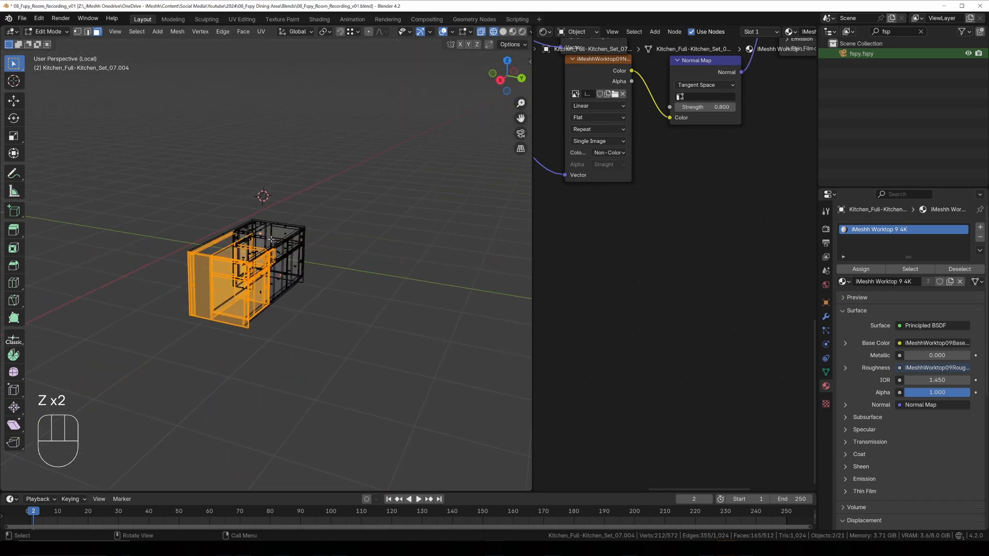
click(265, 275)
middle_drag(275, 288, 236, 293)
key(z)
click(271, 286)
- Delete the linked drawer and door panels on the closed long side of the copied island
click(198, 300)
shift+click(196, 269)
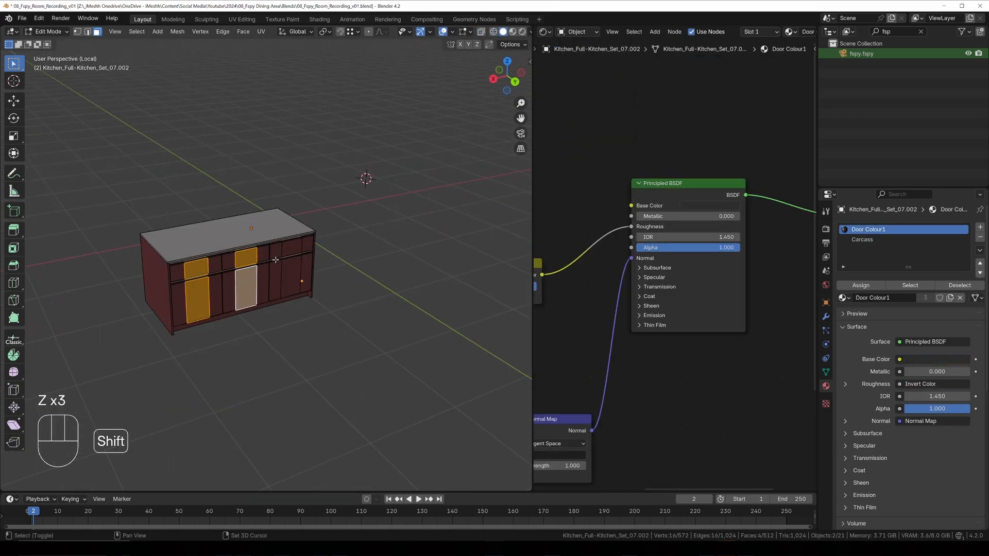
key(ctrl+l)
key(x)
click(281, 274)
middle_drag(281, 274, 382, 246)
click(209, 281)
key(ctrl+l)
key(x)
click(210, 280)
key(z)
key(1)
drag(361, 185, 472, 388)
key(z)
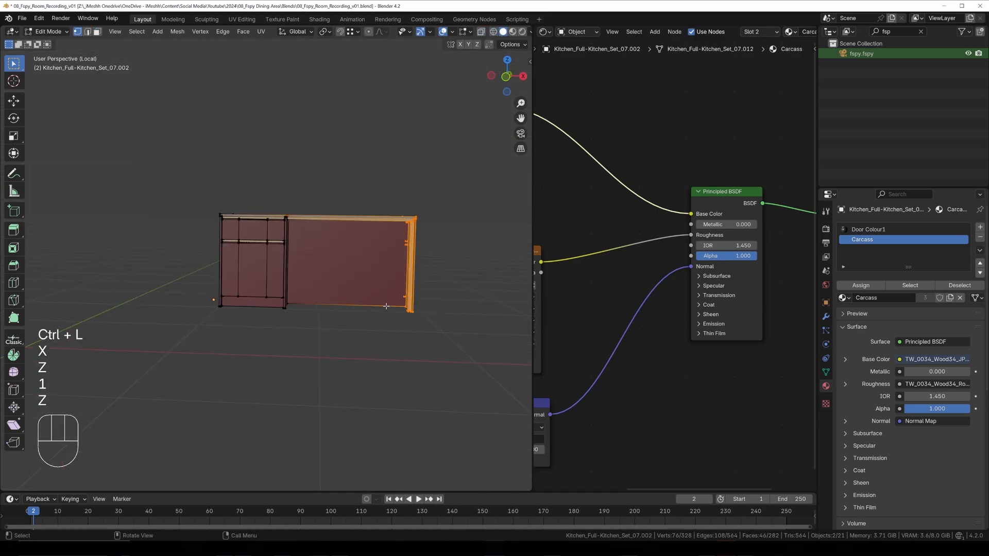
- Delete the linked upright trim beside the copied island's open knee space and the trim strip under its worktop
middle_drag(314, 263, 357, 282)
scroll(357, 282, up, 3)
key(3)
click(332, 243)
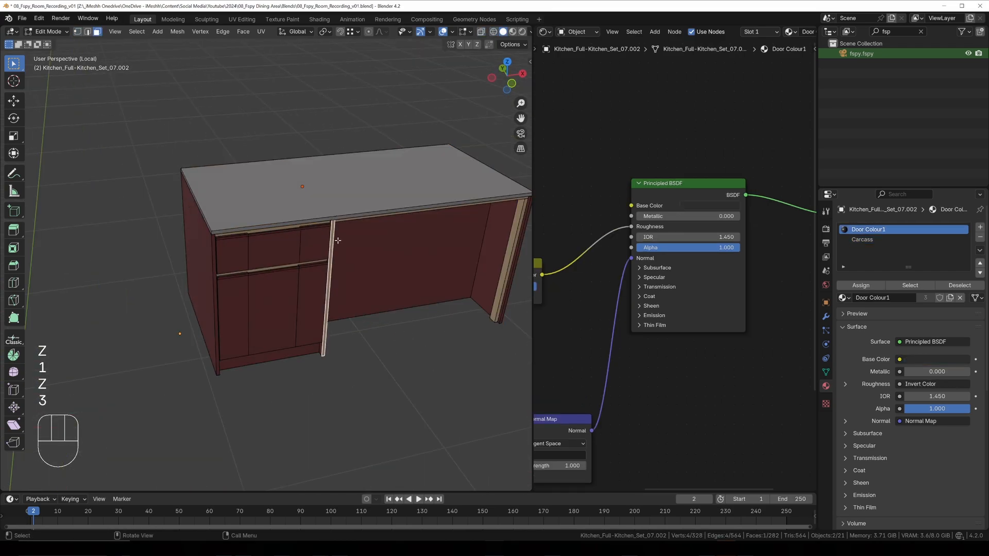
key(ctrl+l)
key(x)
click(339, 240)
middle_drag(345, 247, 372, 195)
click(372, 197)
key(ctrl+l)
key(x)
click(372, 197)
- Shorten the copied island to a single cabinet by moving its open end's vertices about -1.18 m along X and fine-tuning their X position
key(z)
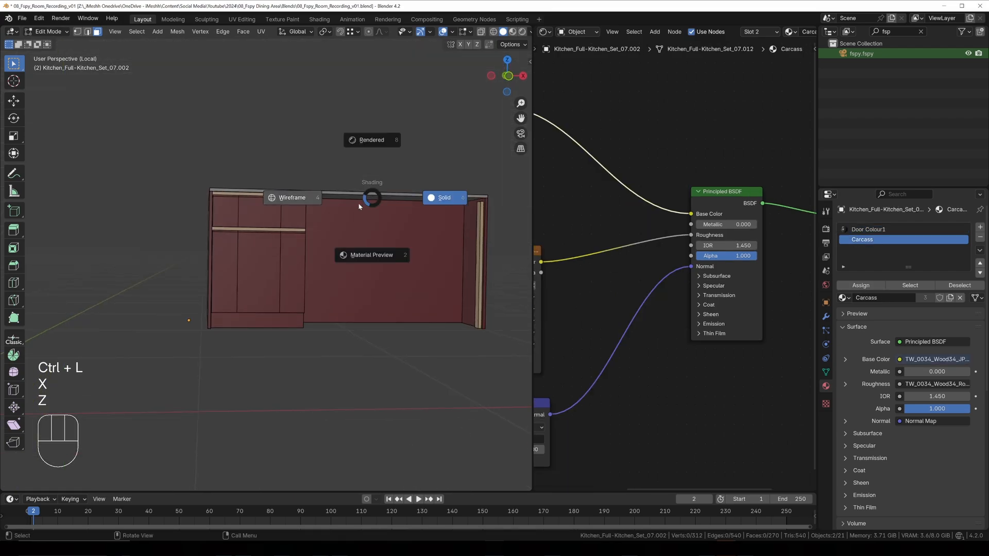
key(1)
drag(351, 155, 511, 476)
key(z)
click(464, 256)
key(g)
key(y)
key(x)
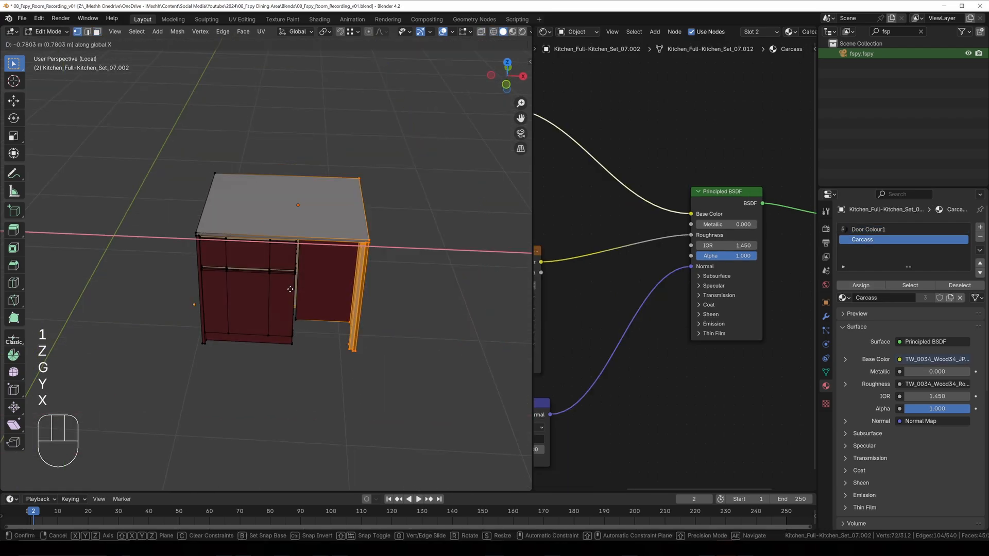
click(197, 290)
scroll(201, 289, up, 4)
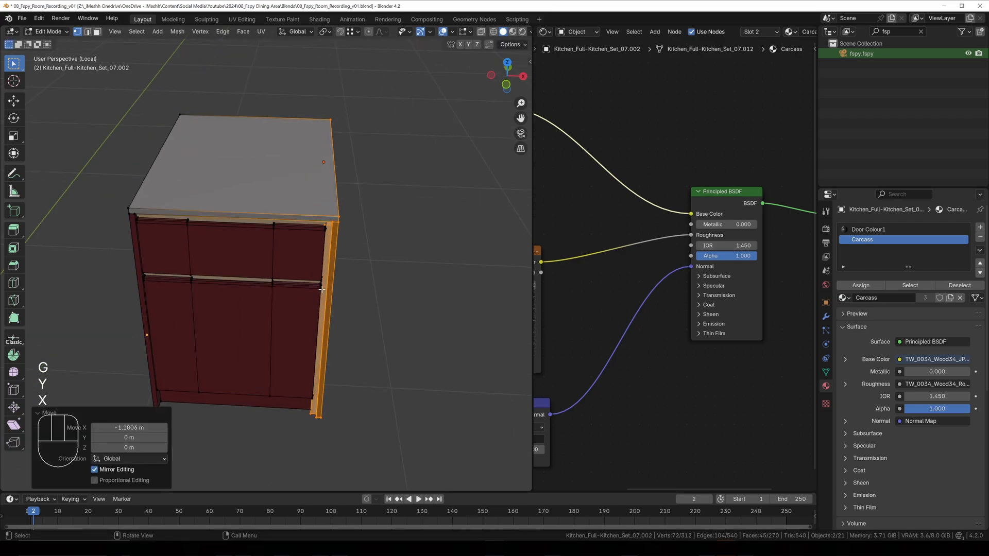
key(g)
key(x)
click(348, 282)
- Delete the leftover linked piece at the cabinet's bottom corner and leave local view
key(Tab)
scroll(329, 283, down, 3)
middle_drag(304, 282, 304, 238)
key(Tab)
click(326, 333)
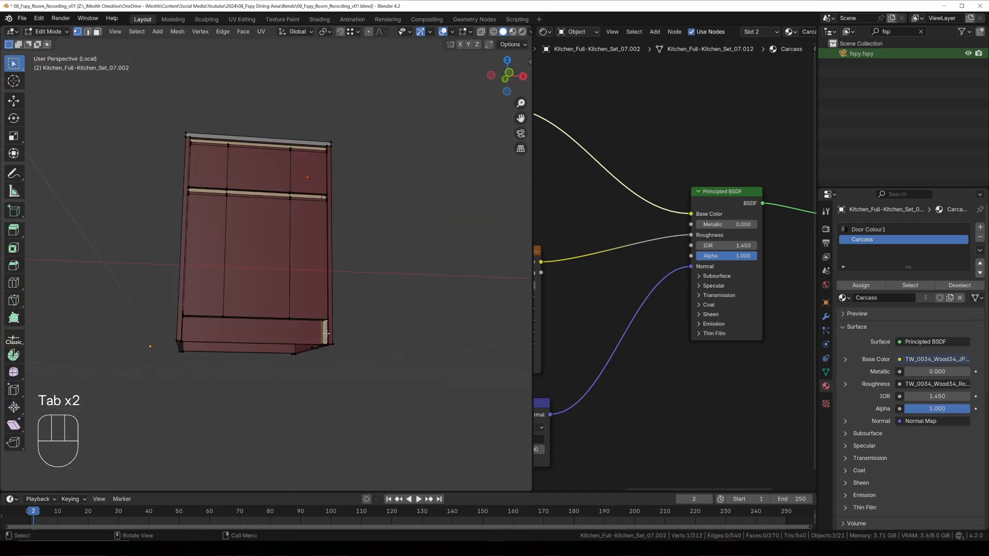
key(ctrl+l)
key(x)
click(355, 325)
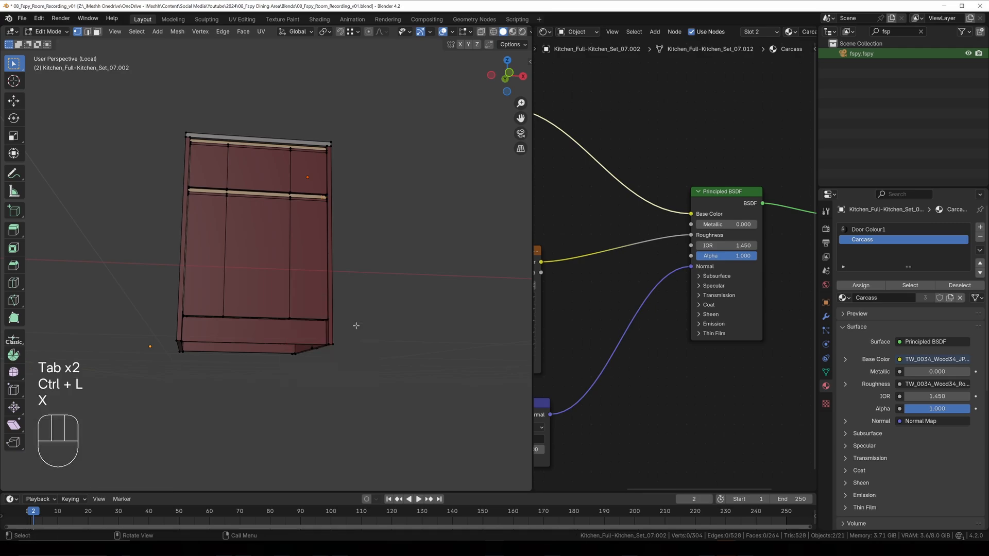
mouse_move(356, 325)
middle_down()
mouse_move(404, 311)
mouse_move(325, 338)
mouse_move(249, 337)
mouse_move(242, 316)
mouse_move(311, 301)
middle_up()
key(Tab)
key(KP_Divide)
- Reduce the cabinet's depth by box-selecting one long side's vertices in wireframe and moving them along Y
key(Tab)
key(z)
click(276, 297)
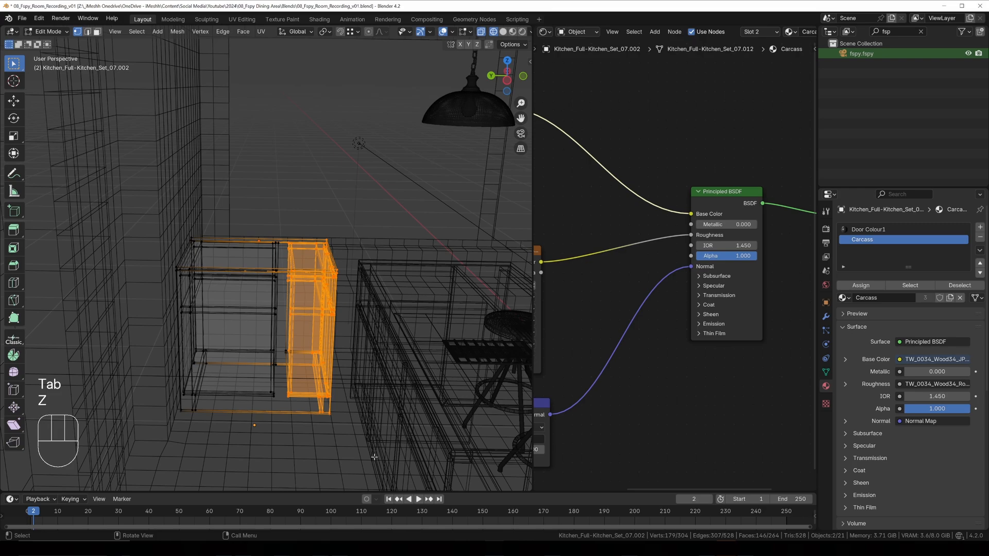
drag(374, 456, 258, 190)
key(z)
click(310, 192)
key(g)
key(y)
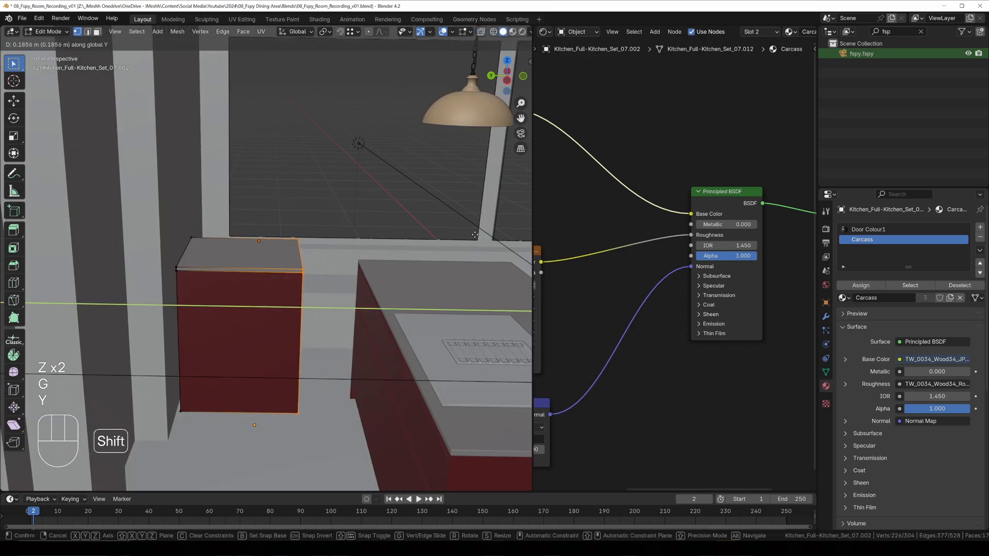
click(276, 317)
- Move the cabinet about 0.027 m along Y and adjust its height along Z to meet the floor
key(Tab)
key(g)
key(x)
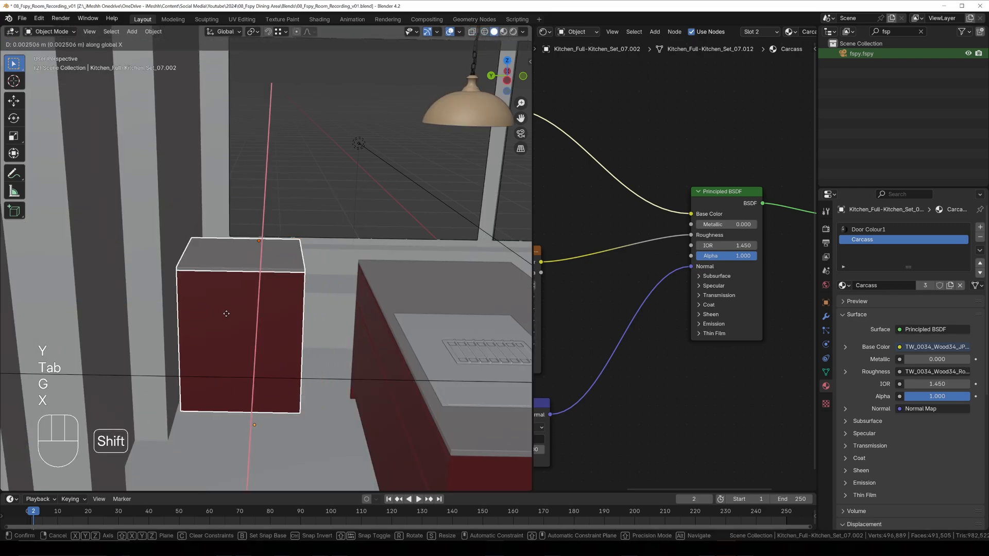
key(g)
key(y)
click(238, 317)
scroll(238, 316, up, 5)
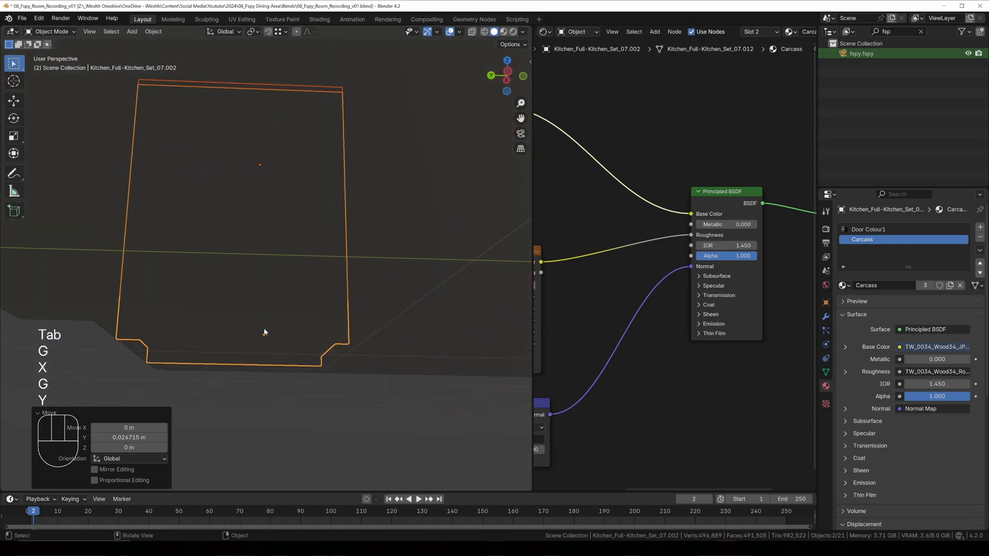
key(g)
key(z)
click(270, 327)
- Shift the cabinet along X to its place against the wall behind the island
mouse_move(271, 328)
middle_down()
mouse_move(206, 364)
mouse_move(245, 324)
mouse_move(309, 316)
mouse_move(295, 268)
mouse_move(353, 283)
mouse_move(293, 276)
mouse_move(298, 287)
mouse_move(252, 289)
mouse_move(241, 305)
middle_up()
scroll(295, 269, down, 1)
key(g)
key(y)
key(x)
click(321, 274)
key(g)
key(x)
click(281, 289)
- Lengthen the cabinet by box-selecting the vertices of one end and moving them outward along X
key(Tab)
key(z)
click(253, 290)
key(z)
drag(285, 435, 196, 154)
key(z)
click(229, 158)
key(g)
key(y)
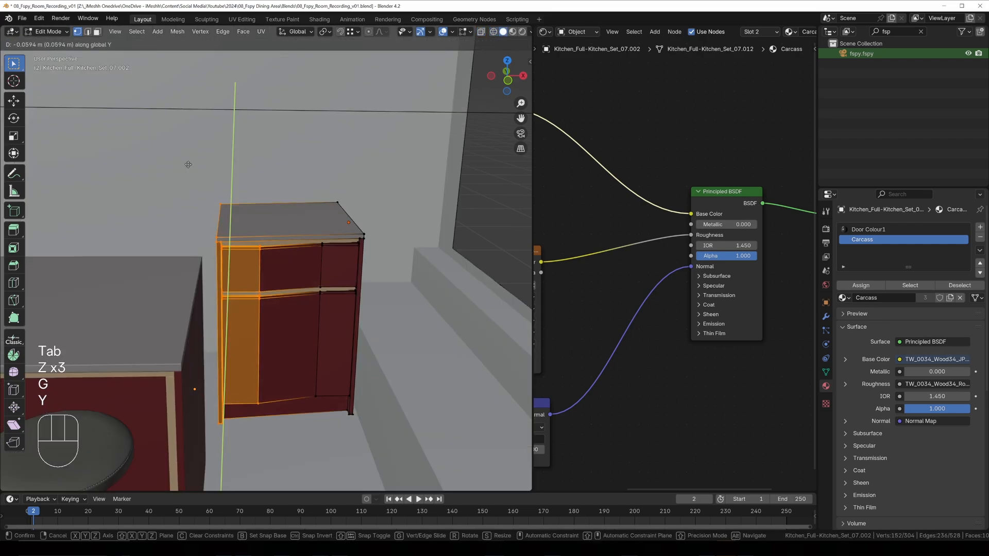
right_click(186, 178)
middle_drag(186, 178, 223, 179)
key(g)
key(x)
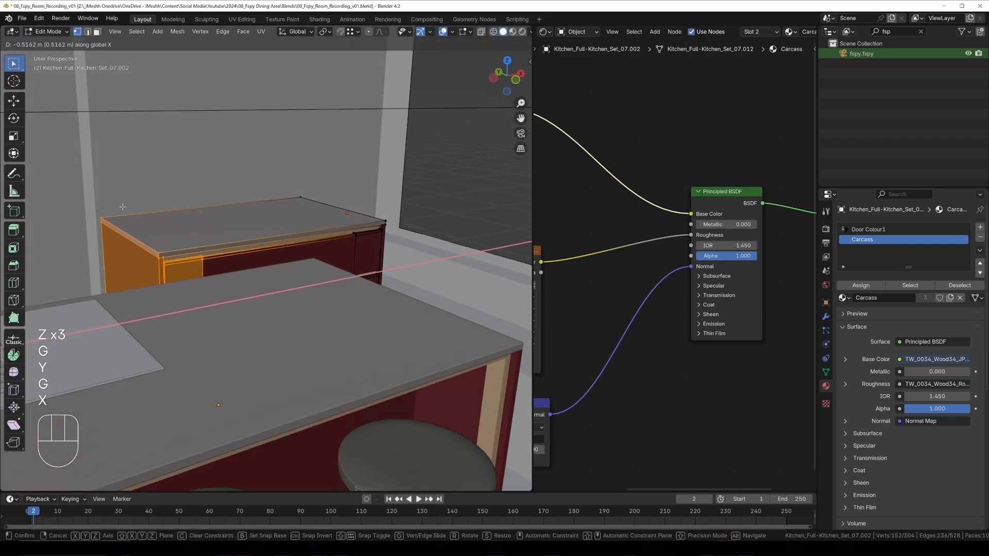
click(224, 202)
- Check the lengthened cabinet behind the island through the camera in Rendered shading
key(Tab)
key(KP_0)
key(z)
click(397, 225)
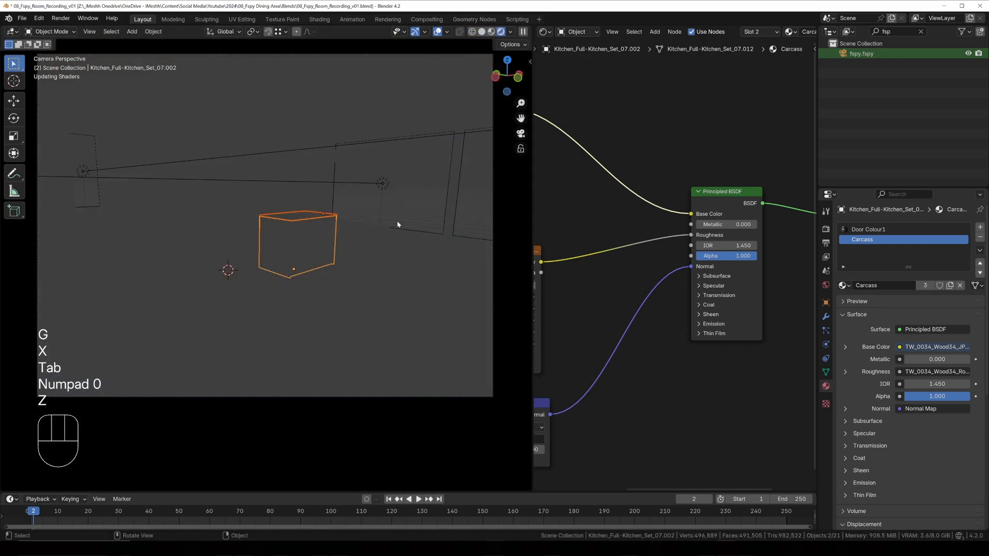
scroll(387, 222, up, 3)
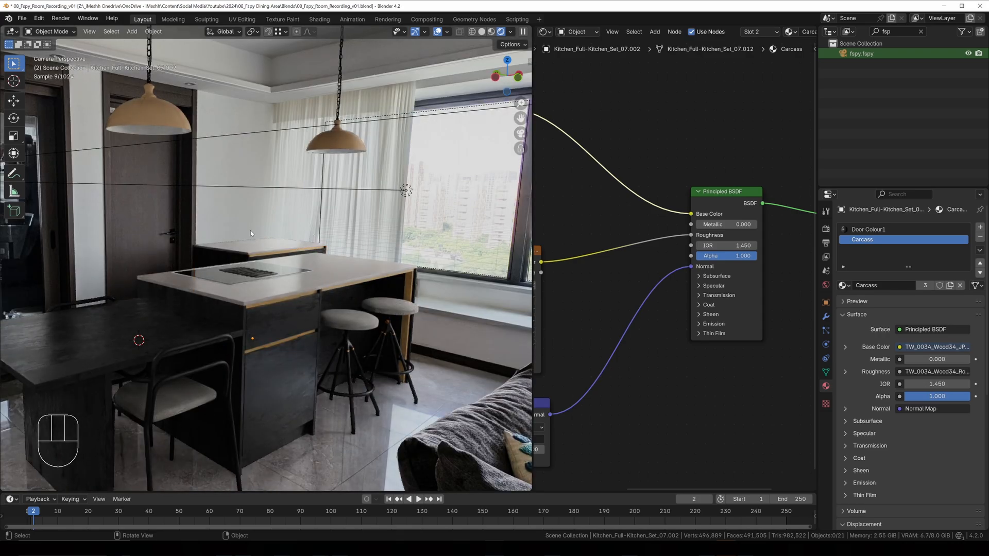
shift+middle_drag(238, 215, 239, 305)
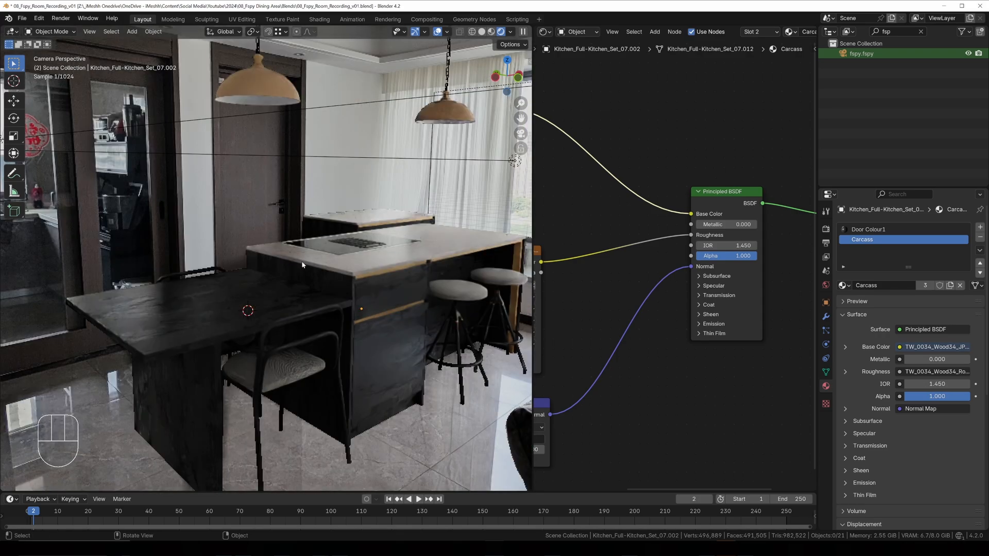
- Append the place setting from the iMeshh Dining category and move it about 0.057 m along X on the table
key(n)
click(446, 109)
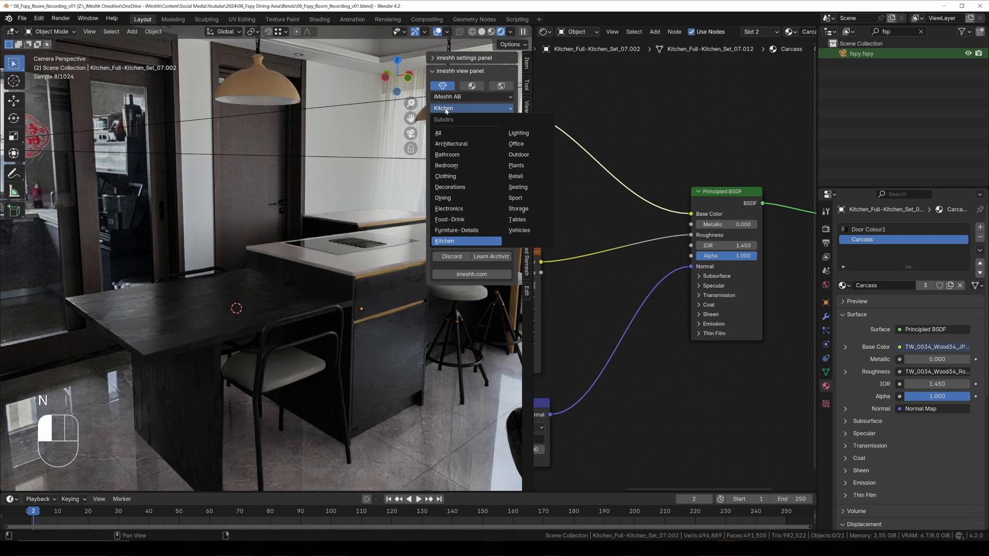
click(455, 199)
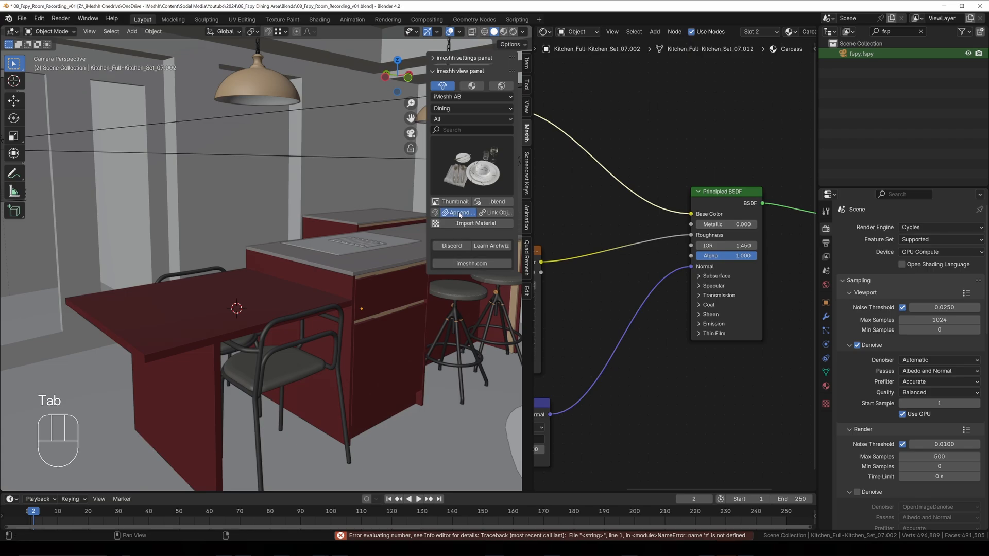
click(459, 213)
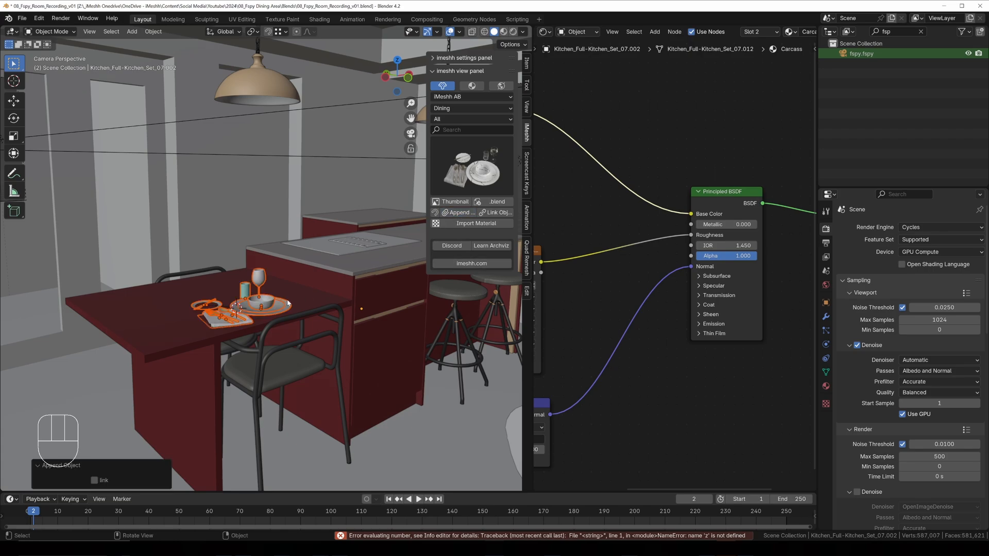
key(g)
key(x)
click(297, 298)
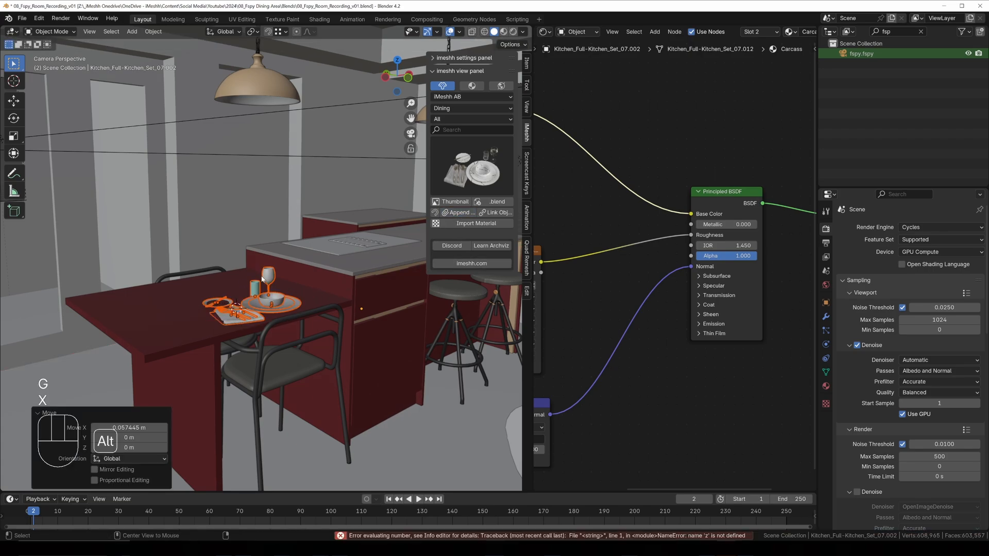
key(alt+d)
key(x)
key(ctrl+z)
- Adjust the place setting's height along Z so that it rests on the tabletop
scroll(316, 264, up, 3)
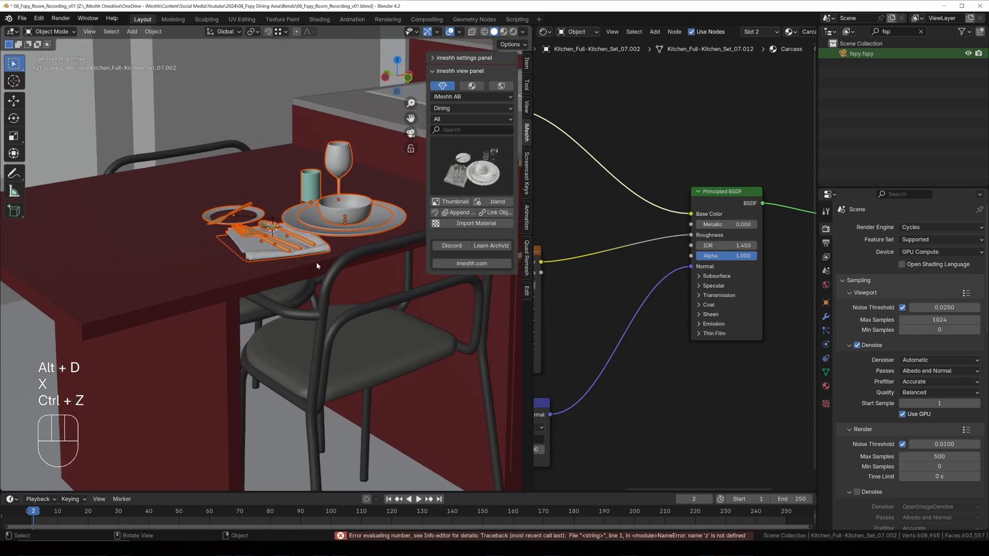
key(g)
right_click(316, 264)
scroll(316, 264, up, 3)
key(g)
key(z)
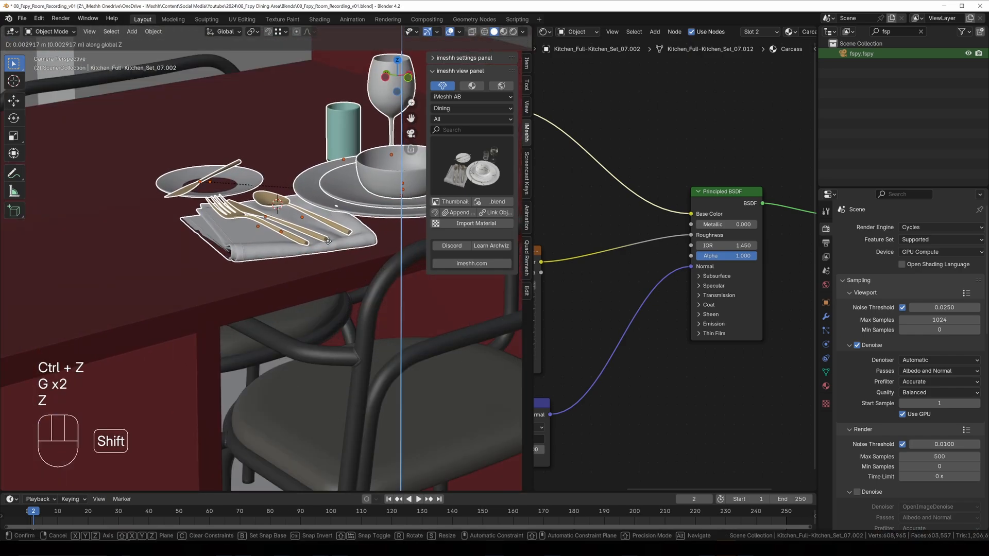
click(332, 235)
- Create a linked duplicate of the place setting about 0.42 m along Y
scroll(340, 247, down, 5)
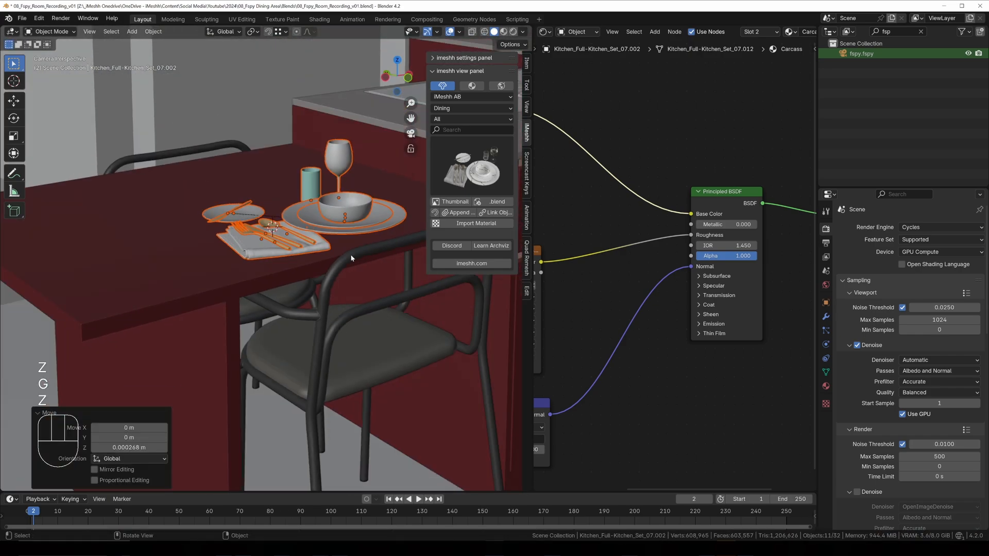
key(alt+d)
key(y)
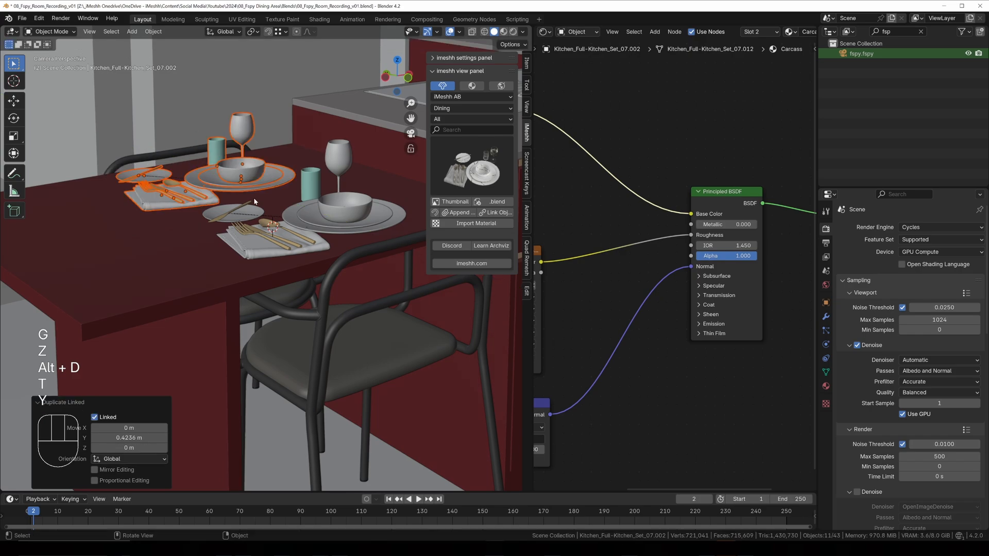
- Place the duplicated place setting and rotate it 180° about the Z axis to face the opposite seat
click(254, 201)
key(r)
key(z)
key(KP_1)
key(KP_8)
key(KP_0)
key(KP_Enter)
- Move the rotated place setting about 0.097 m along Y and about -0.08 m along X on the table
key(g)
key(y)
click(241, 202)
key(g)
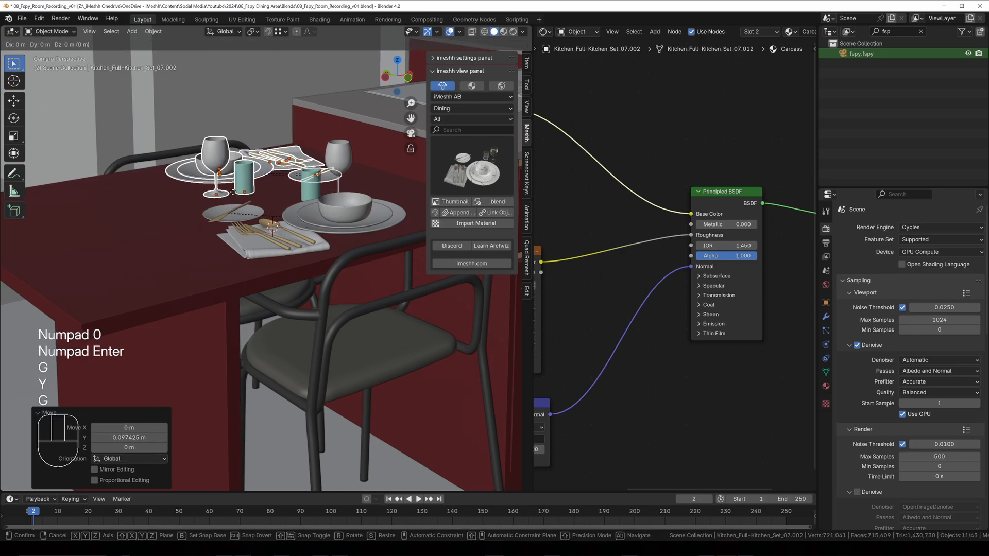
key(x)
click(211, 227)
- Create a linked duplicate of the far place setting about -0.37 m along X, towards the table's free end
scroll(216, 246, down, 2)
shift+middle_drag(216, 242, 312, 228)
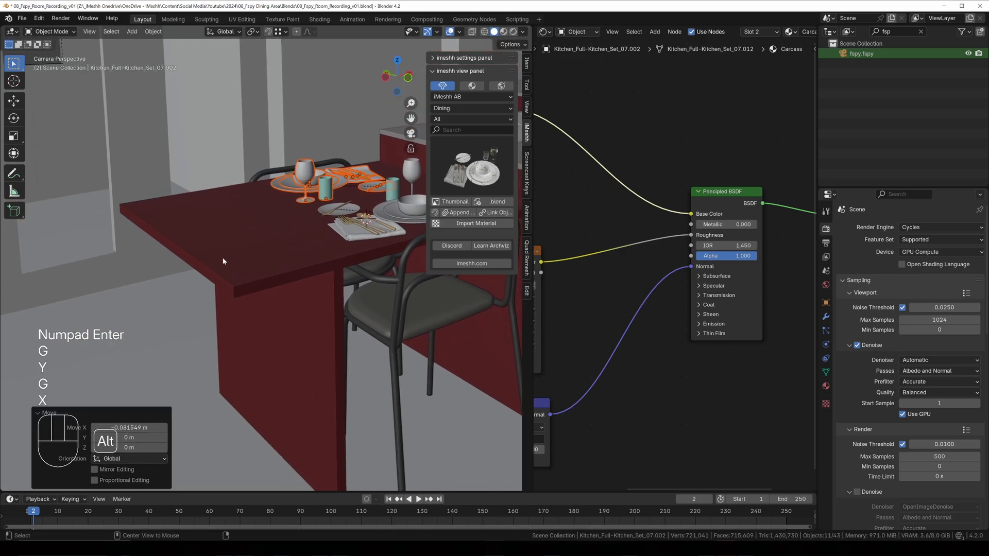
key(alt+d)
key(x)
click(248, 269)
- Rotate the new place setting 90° about Z and move it about -0.20 m along Y to the table's end seat
key(r)
key(z)
key(KP_9)
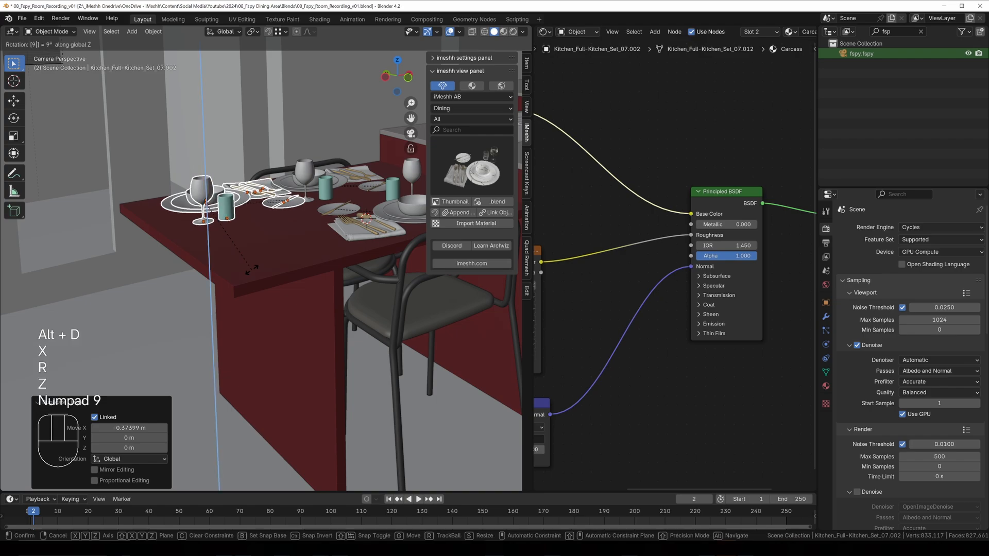
key(KP_0)
key(KP_Enter)
key(g)
key(y)
click(278, 294)
- Create a linked duplicate of the front dining chair about -0.72 m along X
scroll(329, 299, down, 2)
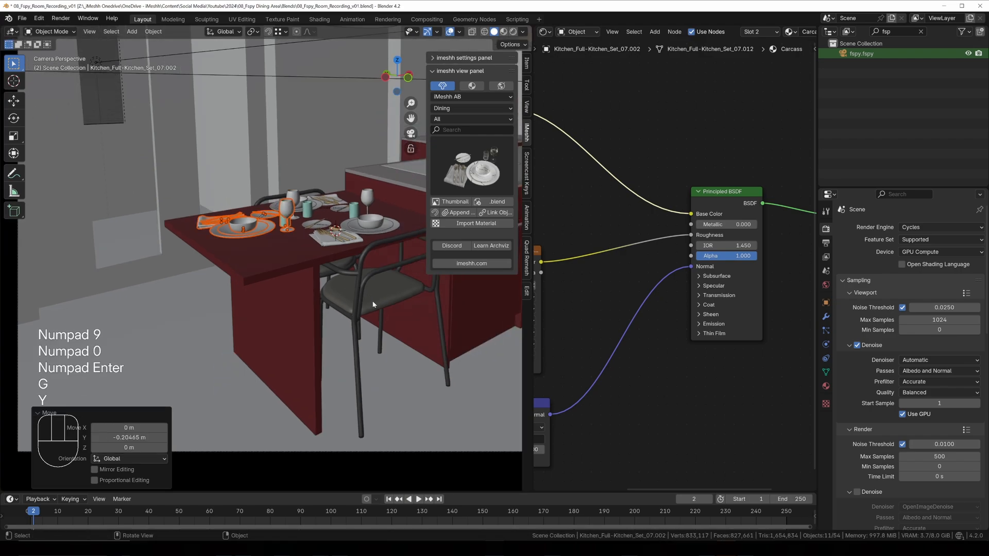
click(372, 298)
scroll(372, 293, down, 2)
key(alt+d)
key(x)
click(261, 328)
- Rotate the duplicated dining chair -90° about the Z axis so that it faces the table's end
key(r)
key(z)
key(KP_Subtract)
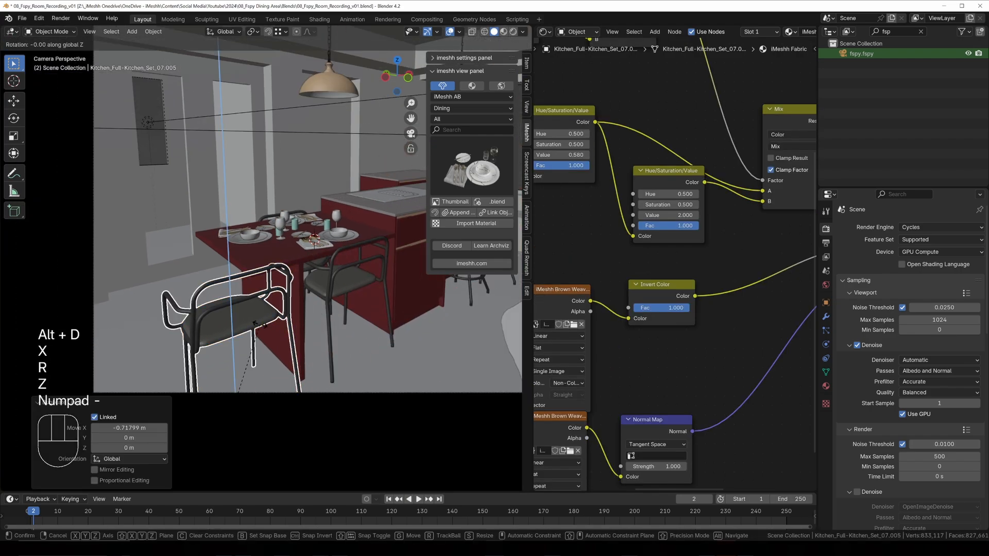
key(KP_9)
key(KP_0)
key(KP_Enter)
- Move the duplicated chair about 0.24 m along Y, adjust it along X to the table's end, and deselect everything
key(g)
key(x)
key(y)
click(260, 315)
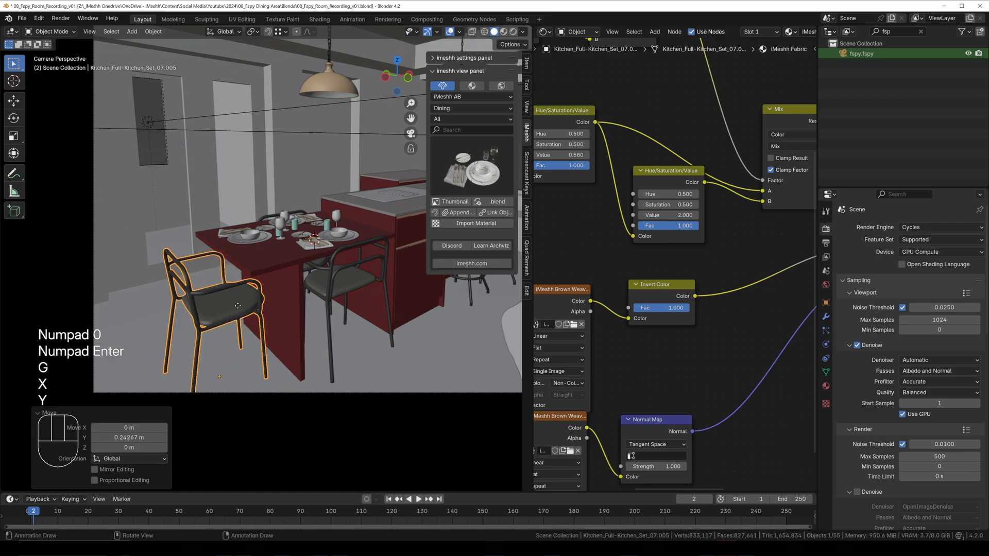
key(g)
key(x)
click(247, 309)
key(a)
key(a)
- Append the cloud-and-stars bookshelf from the iMeshh Storage category onto the wall above the rear cabinet
scroll(329, 301, down, 1)
shift+middle_drag(348, 295, 250, 331)
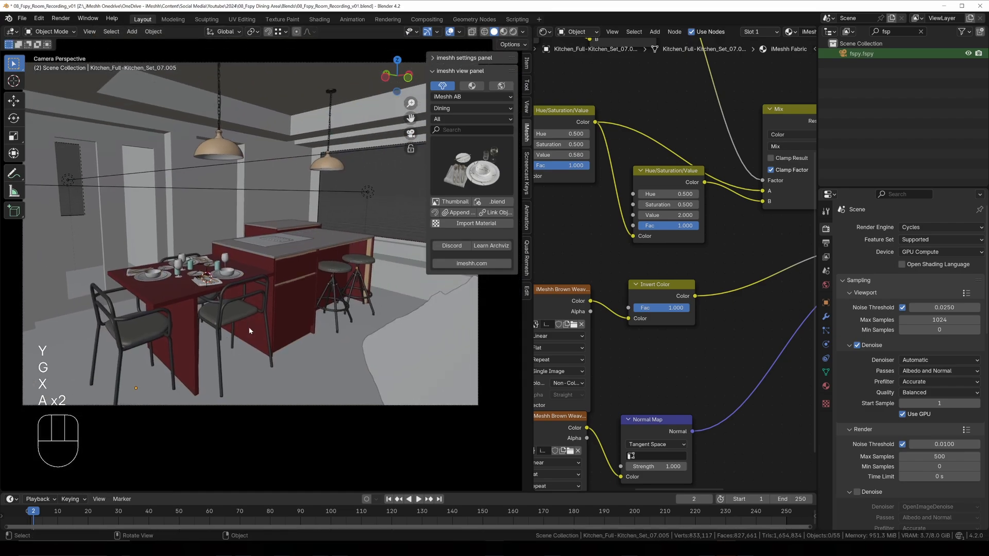
scroll(285, 233, up, 2)
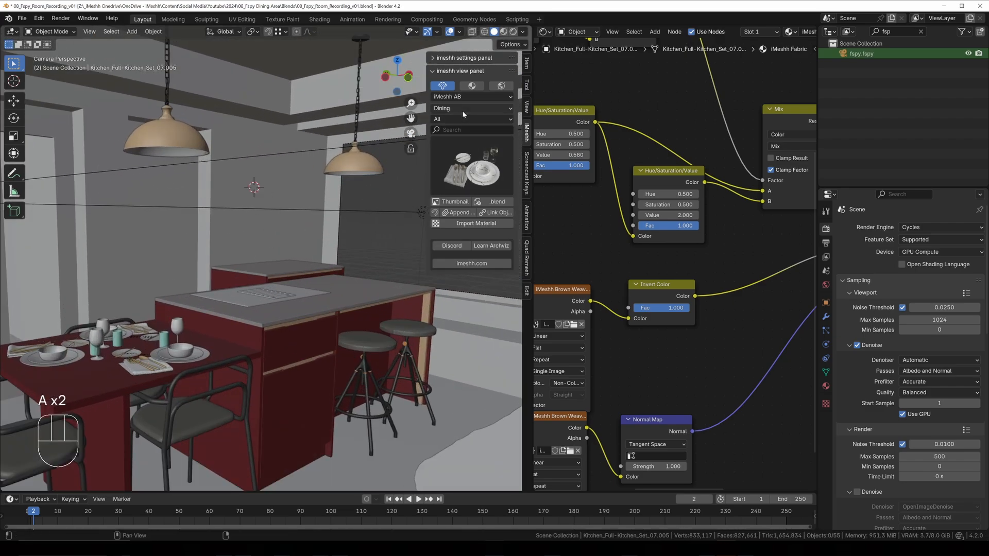
click(462, 108)
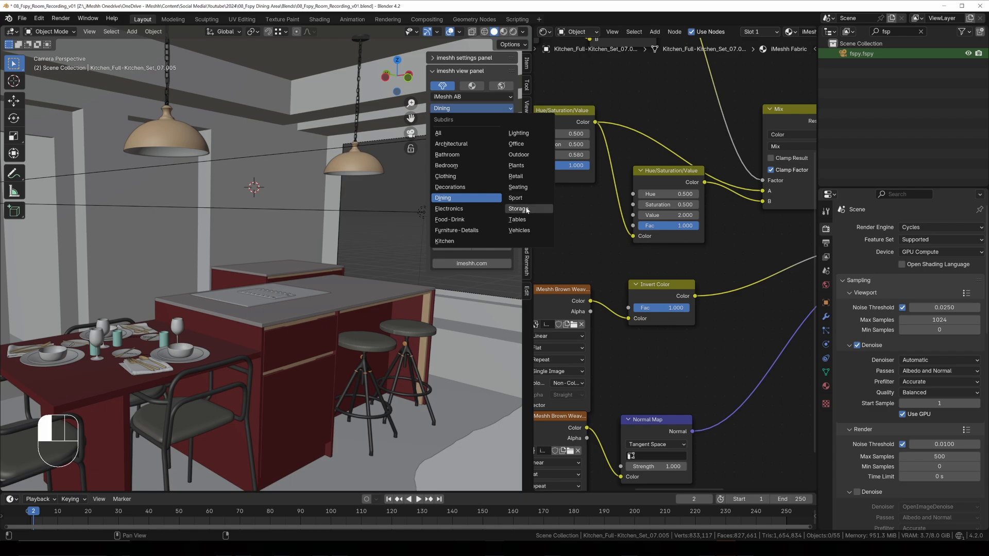
click(525, 209)
click(463, 121)
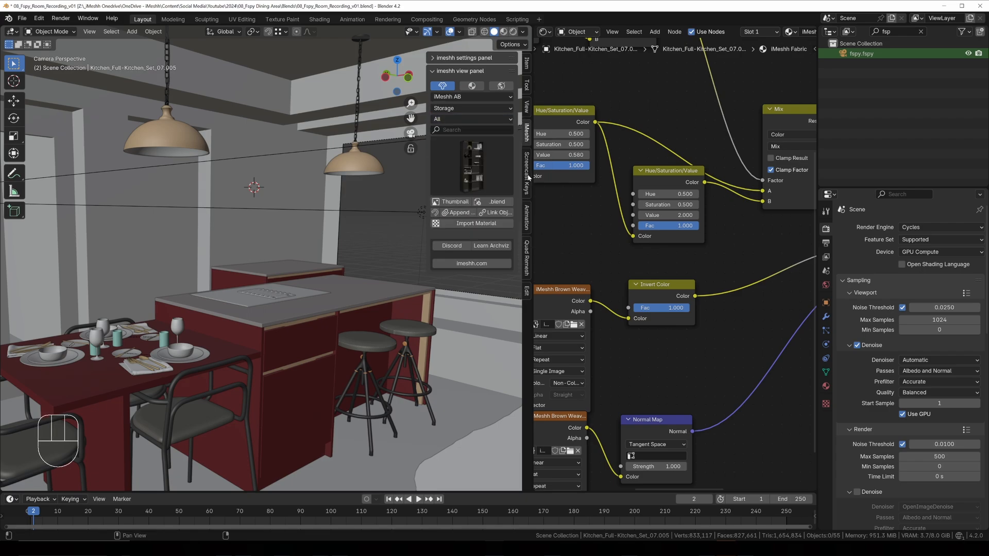
click(504, 162)
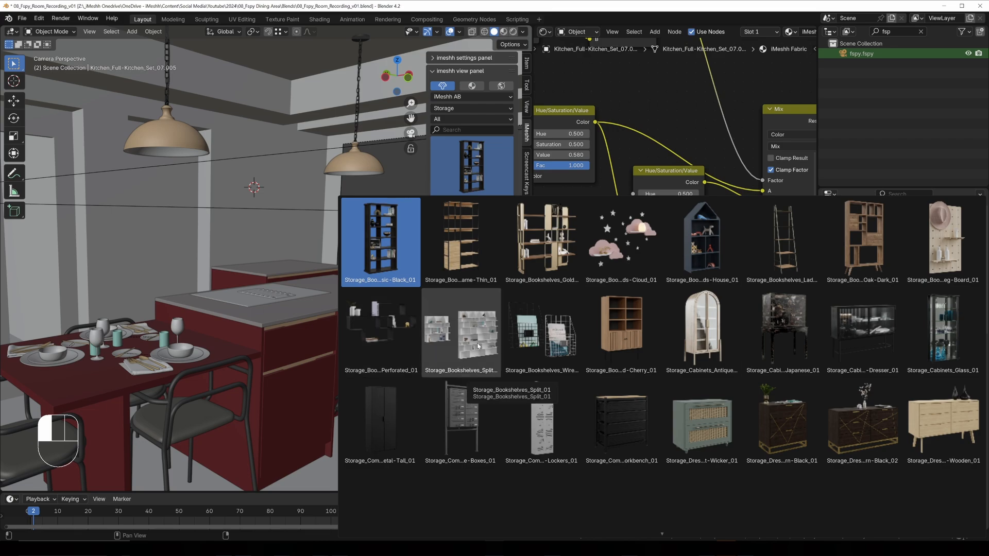
click(621, 241)
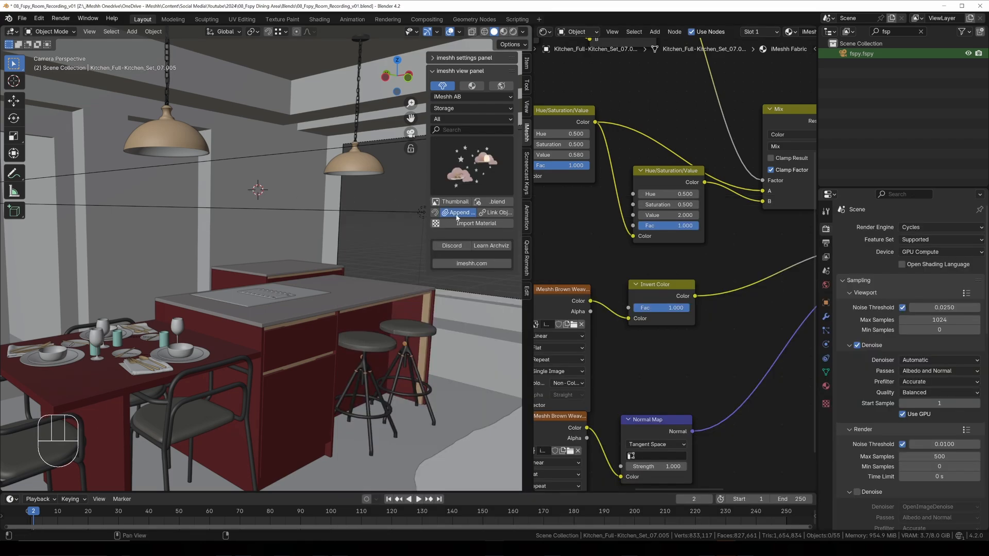
click(456, 212)
- Move the cloud shelves about -0.015 m along Y and about 0.02 m along X against the wall
scroll(278, 248, up, 5)
key(s)
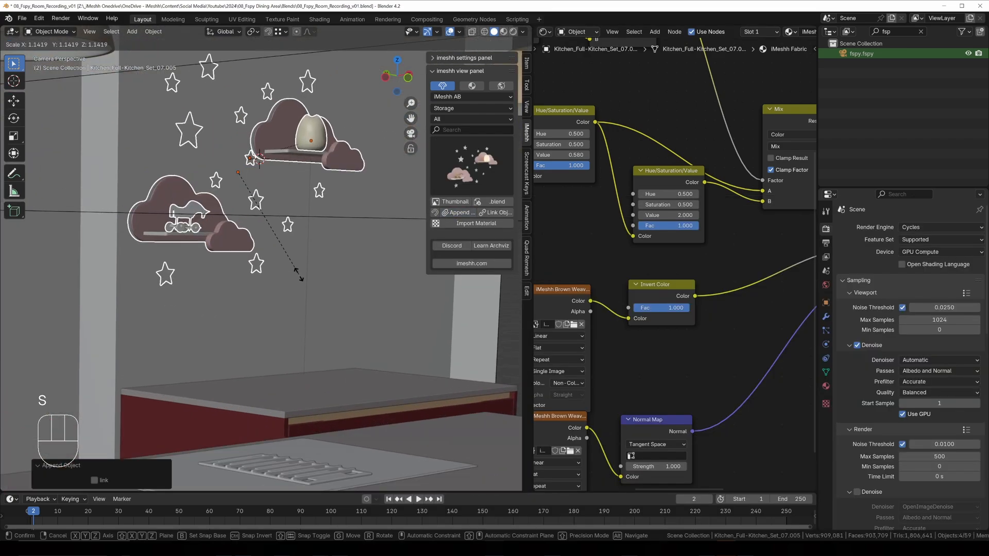
scroll(291, 268, up, 4)
key(g)
key(y)
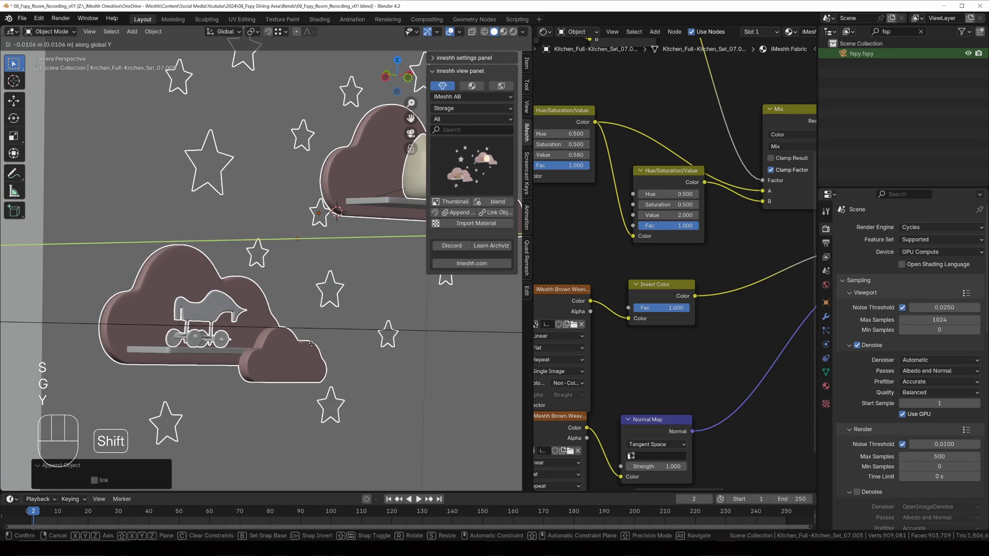
click(333, 347)
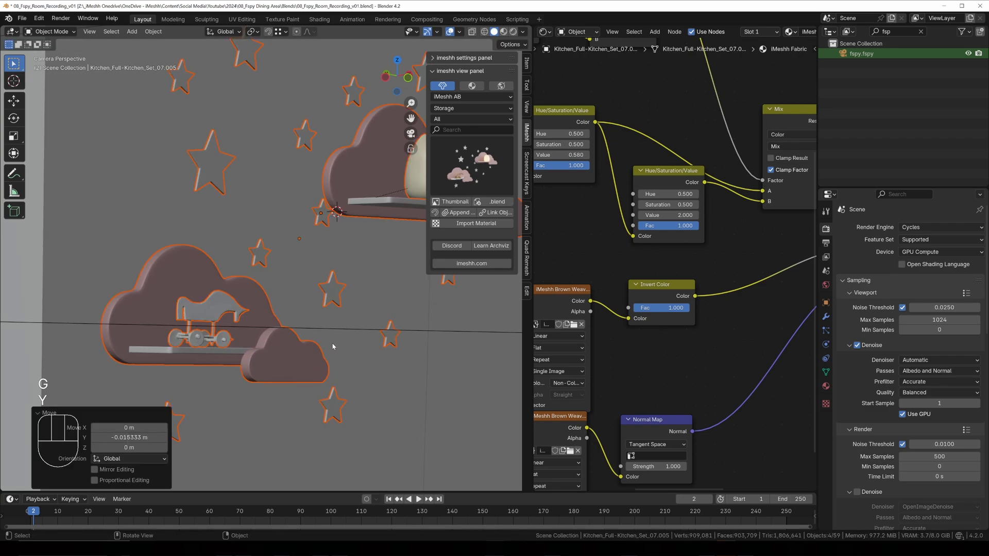
scroll(333, 347, down, 8)
key(g)
key(x)
click(335, 347)
- Append the wire basket with vases from the Decorations category onto the rear cabinet and move it about 0.073 m along X
scroll(336, 347, down, 3)
shift+middle_drag(317, 353, 291, 323)
scroll(291, 322, up, 3)
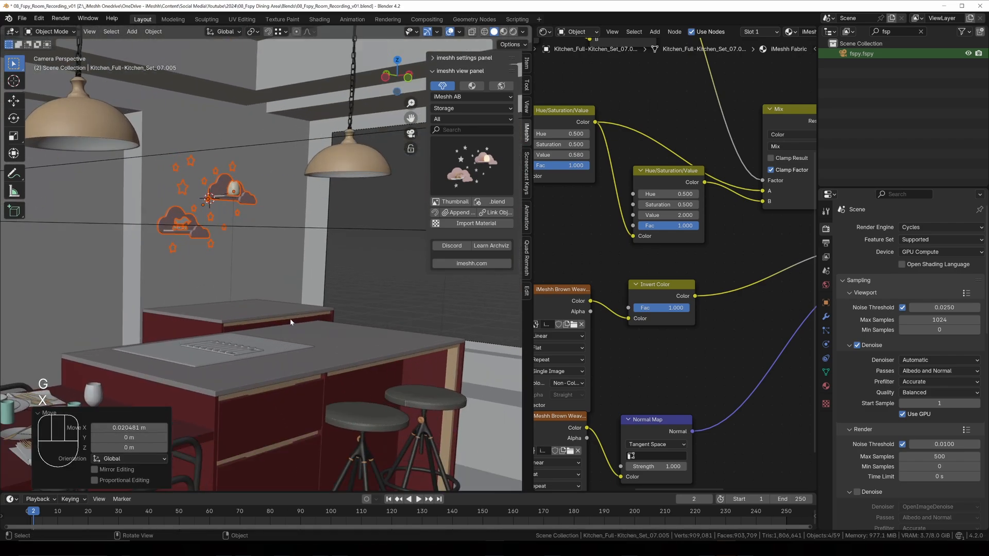
shift+right_click(255, 307)
click(459, 109)
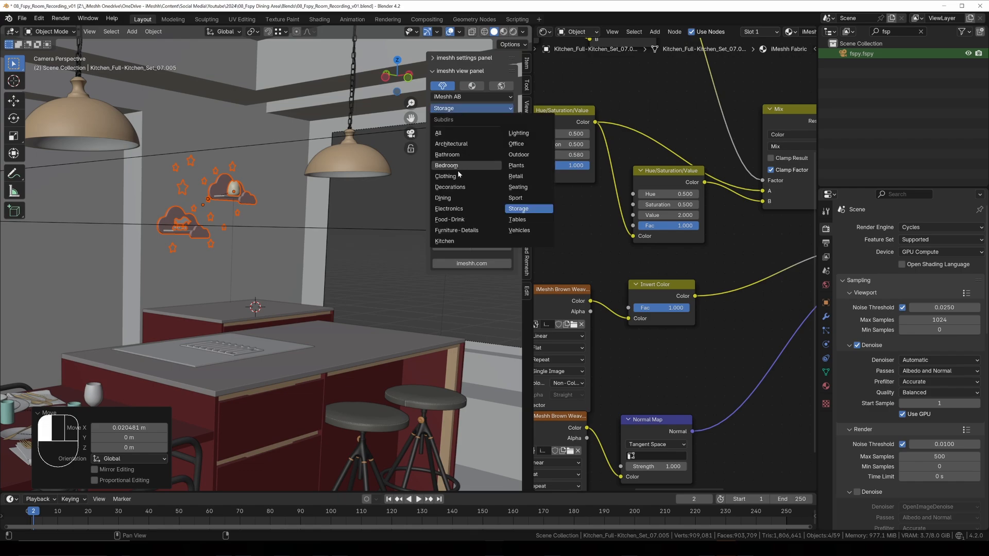
click(450, 187)
click(474, 166)
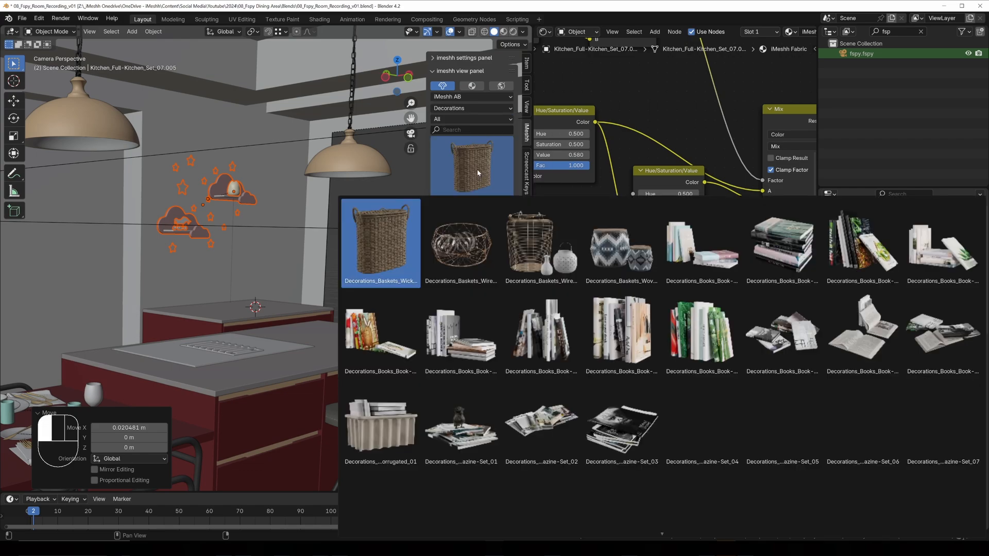
click(539, 266)
click(459, 213)
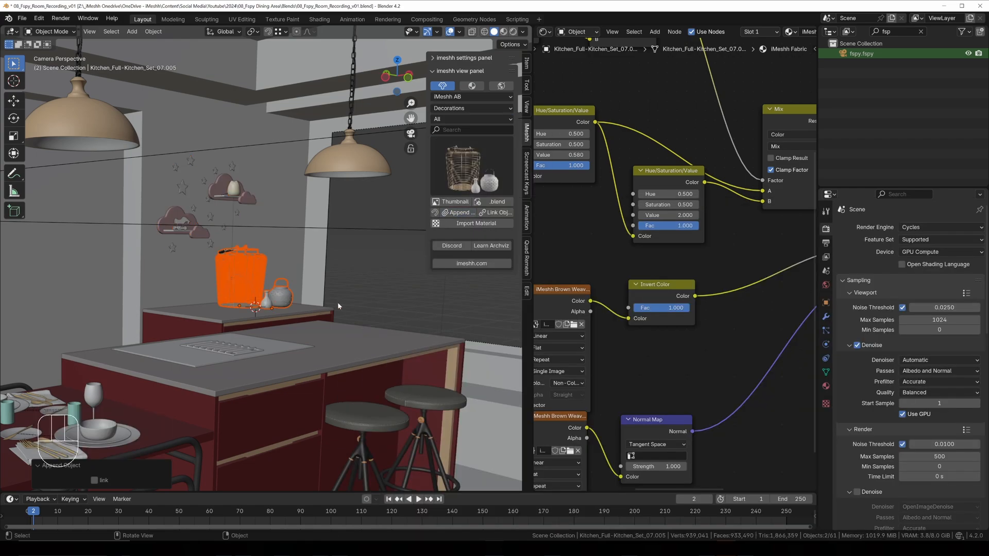
key(g)
key(x)
click(353, 335)
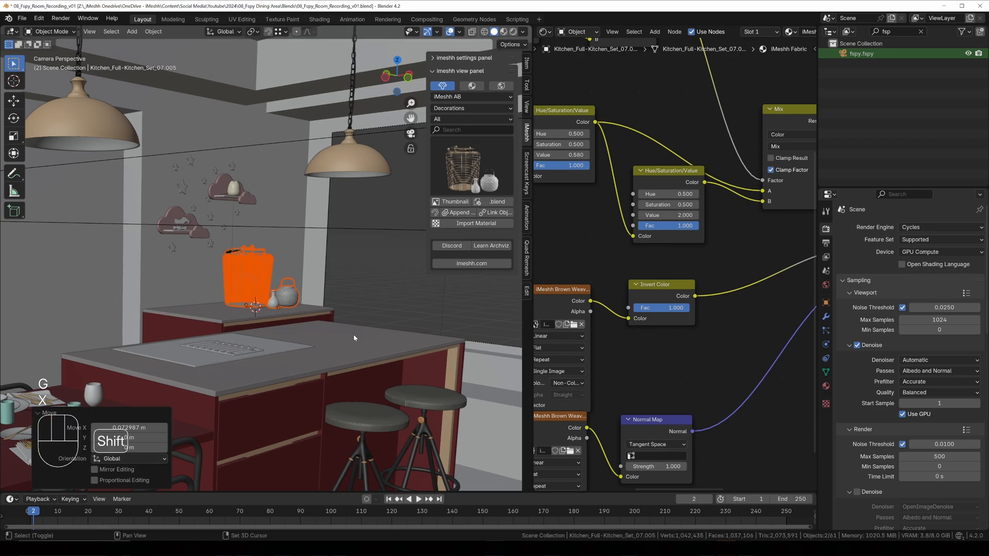
- Append the white-potted leaf plant from the Plants category onto the island's worktop
click(472, 166)
scroll(621, 422, down, 2)
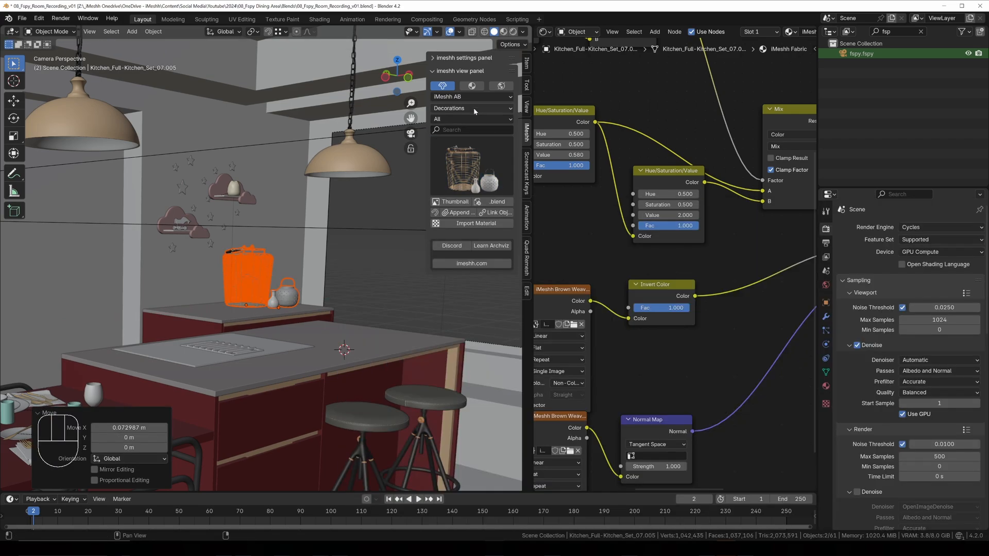
click(472, 108)
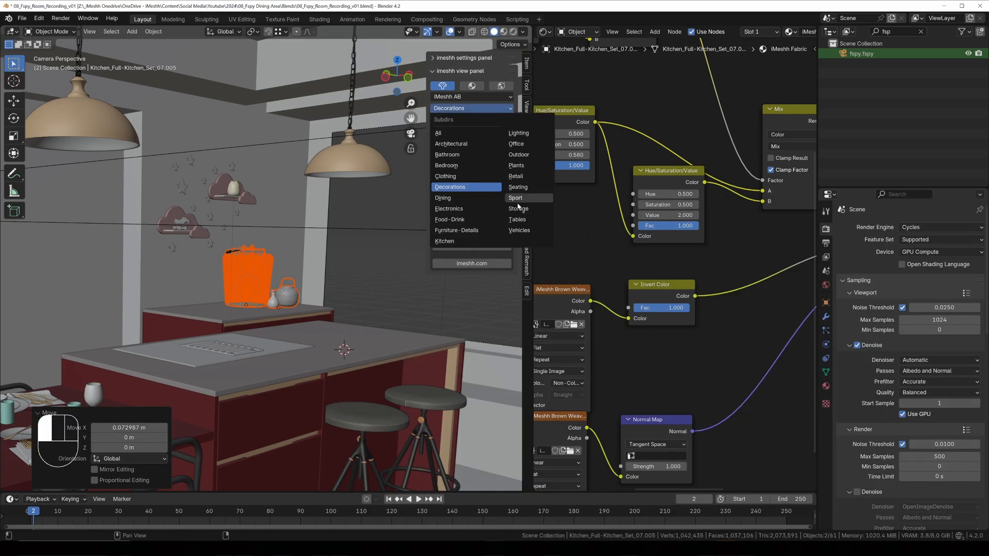
click(524, 165)
click(477, 162)
click(465, 318)
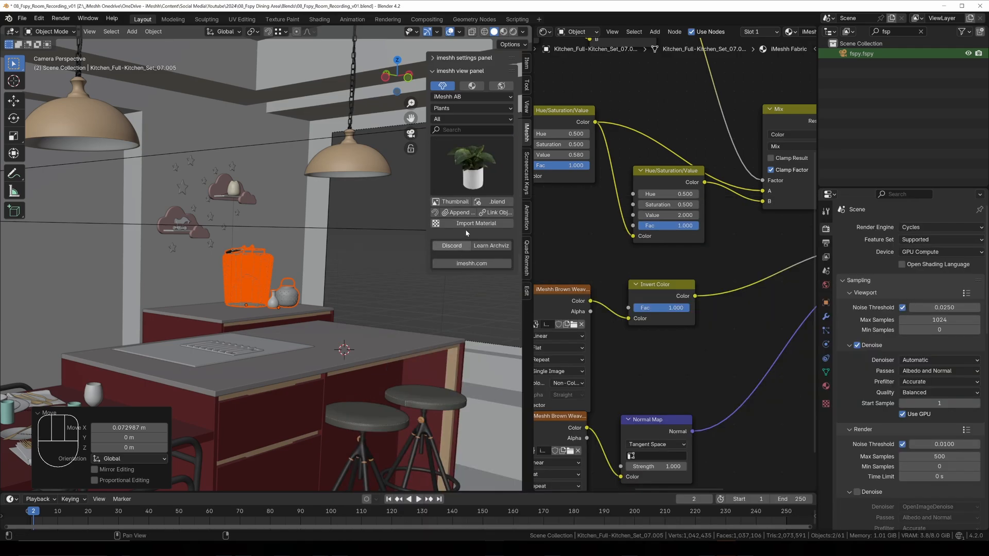
click(456, 217)
- Scale the potted leaf plant by about 2.227 and adjust its position along Y on the island
key(s)
click(428, 337)
key(g)
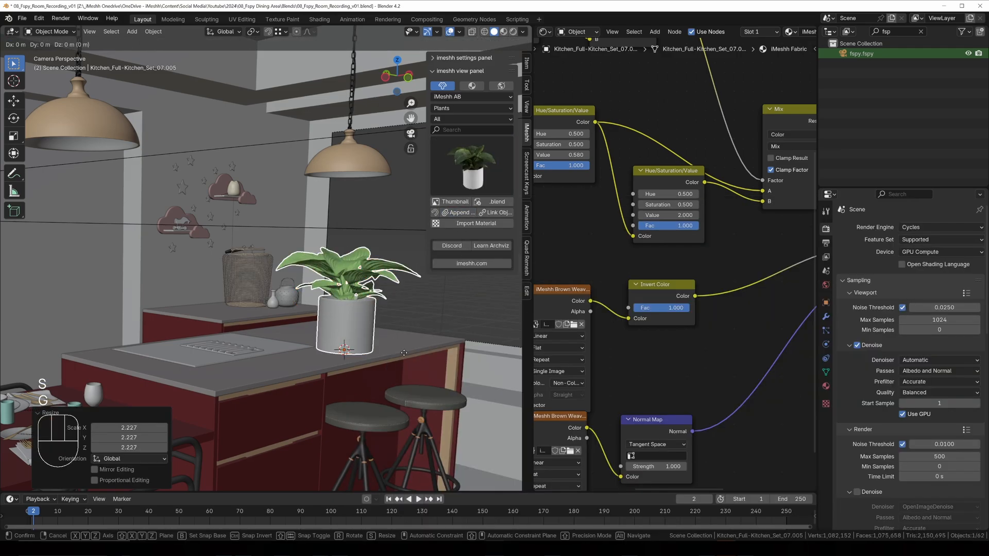
key(y)
click(397, 340)
- Append the small potted tree from the Plants category by the window
key(KP_0)
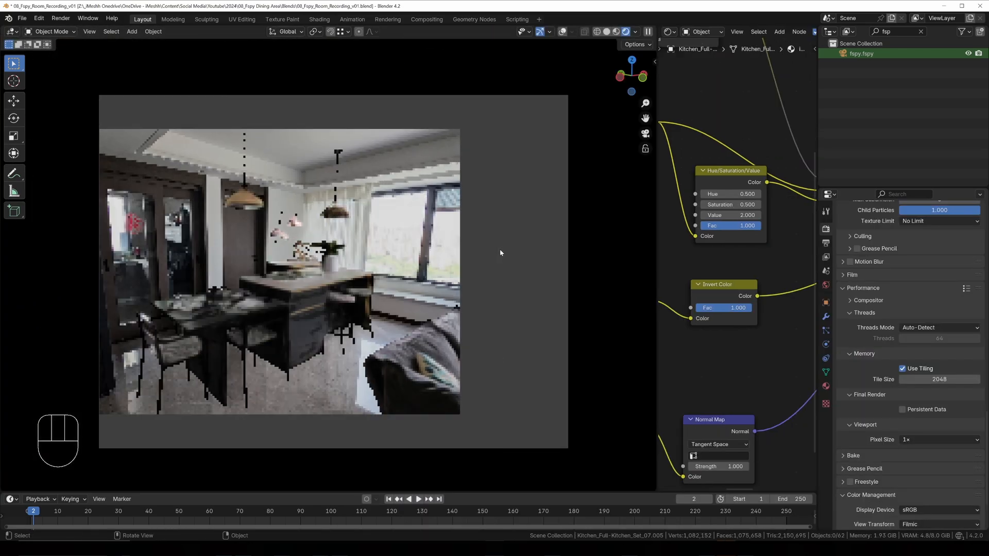
ctrl+middle_drag(500, 253, 498, 226)
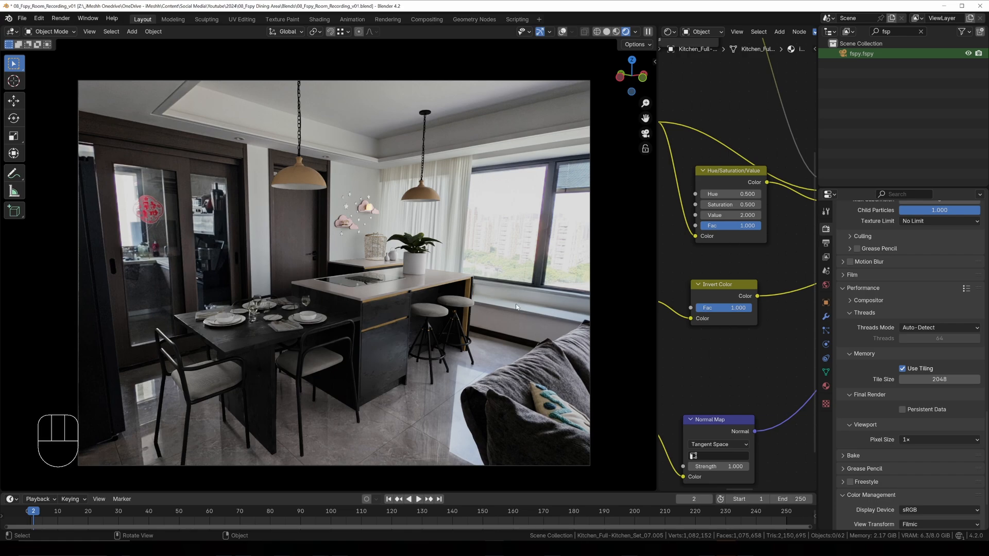
key(n)
click(605, 154)
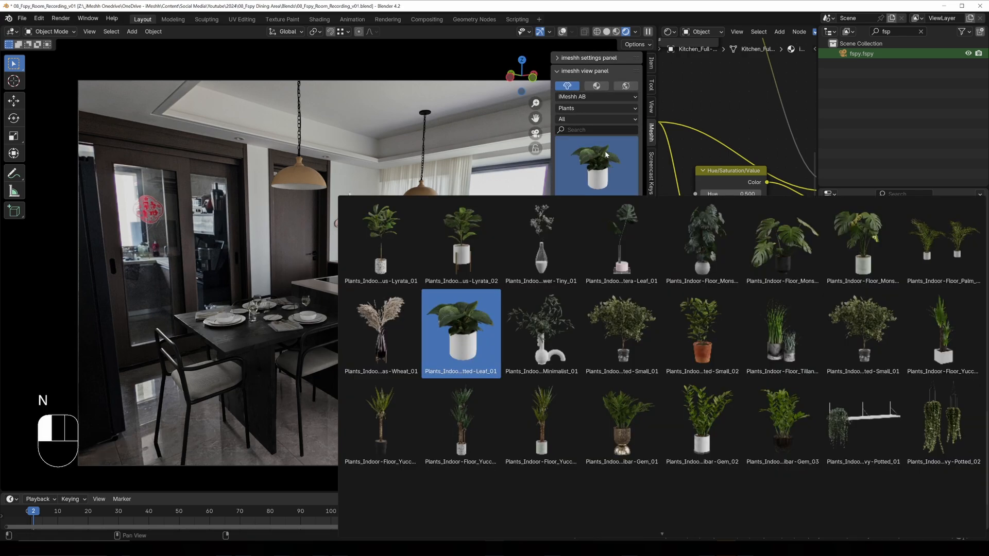
scroll(705, 423, down, 1)
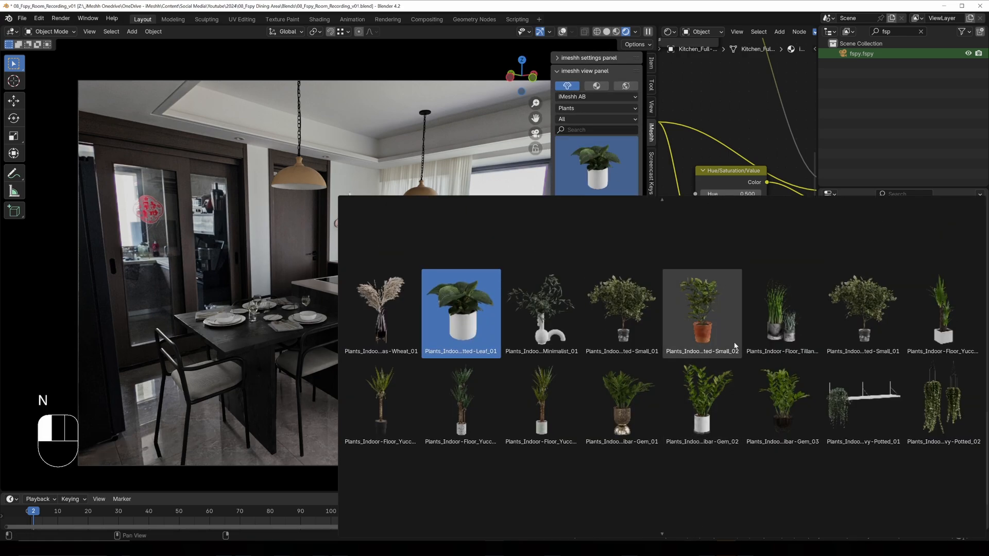
scroll(772, 350, up, 1)
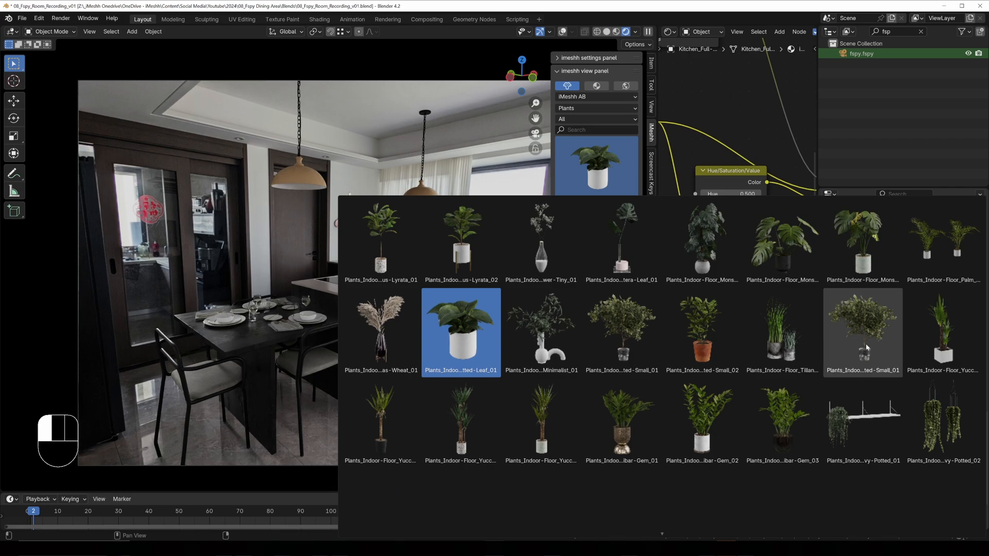
- Raise the potted tree about 0.59 m along Z to the window sill and enlarge it about 1.5 times
key(g)
key(z)
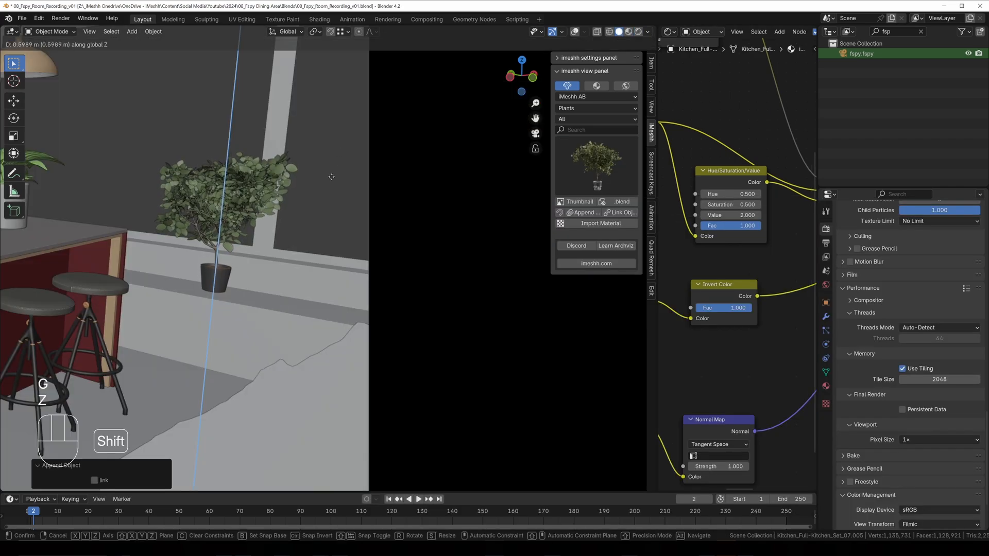
click(368, 217)
key(s)
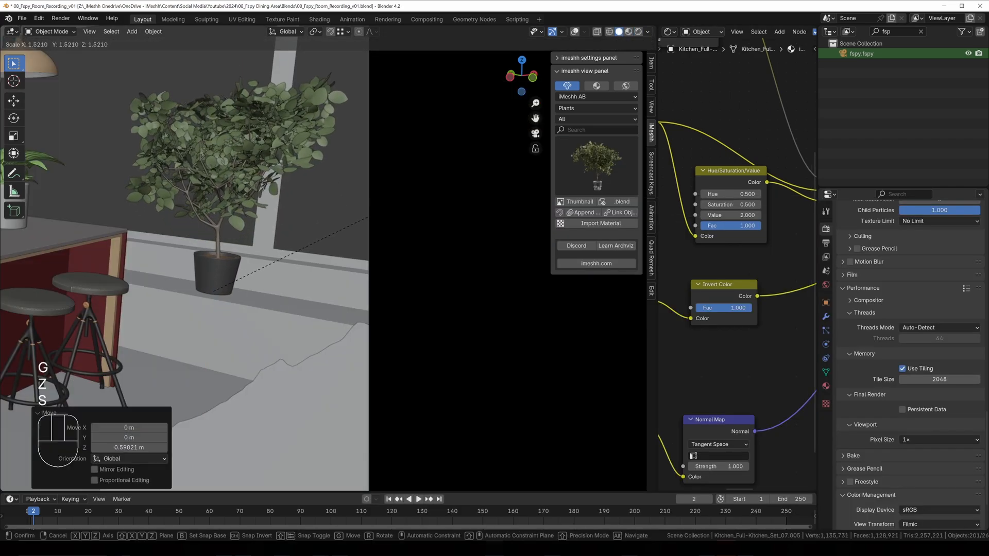
click(372, 215)
- Move the potted tree about -0.29 m along Y on the window sill
scroll(372, 216, down, 3)
key(g)
key(y)
click(373, 246)
- Check the furnished room with its new plants and decorations through the camera in Rendered shading
scroll(360, 258, down, 2)
shift+middle_drag(232, 346, 374, 298)
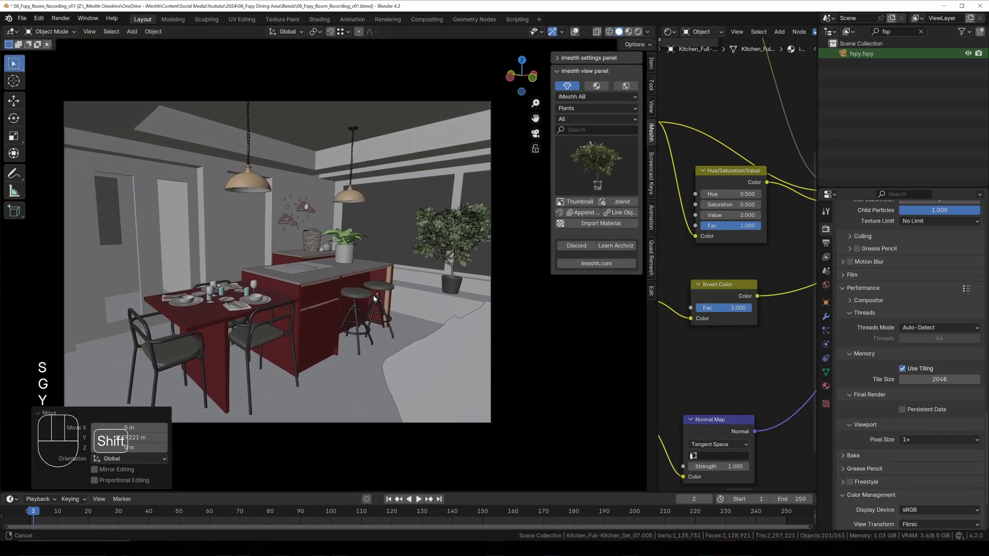
key(z)
click(375, 249)
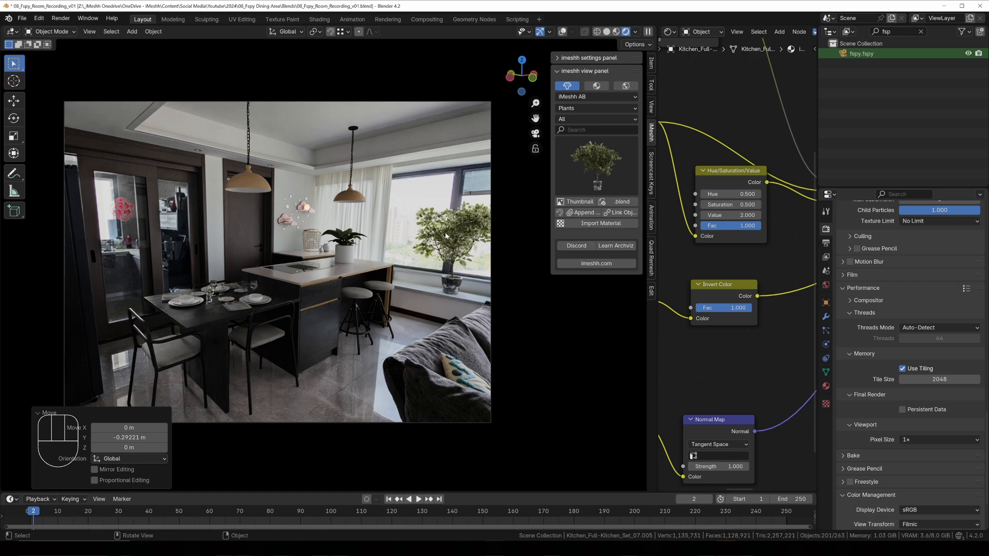
click(481, 270)
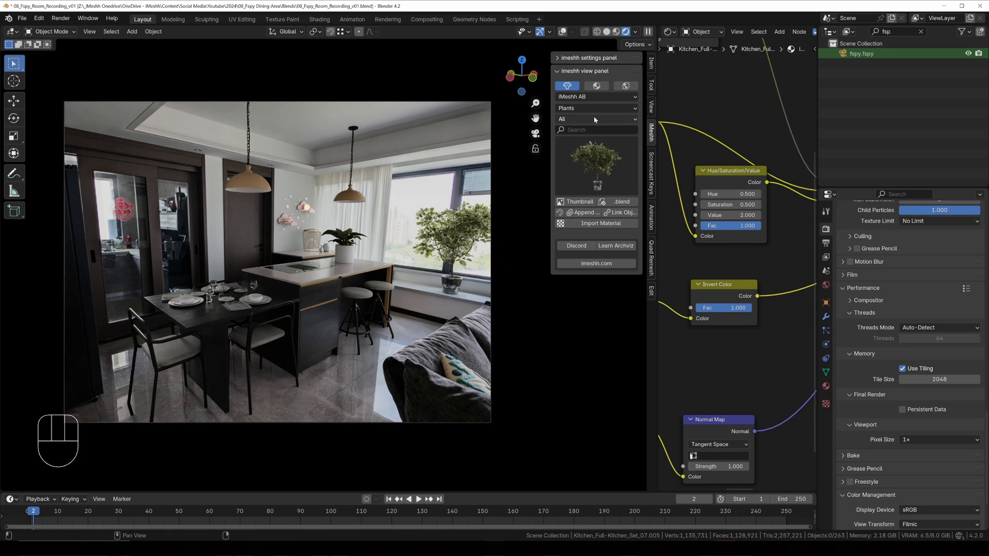
- Switch the iMeshh library to the Food-Drink category and pick a food model from its assets
drag(593, 110, 590, 196)
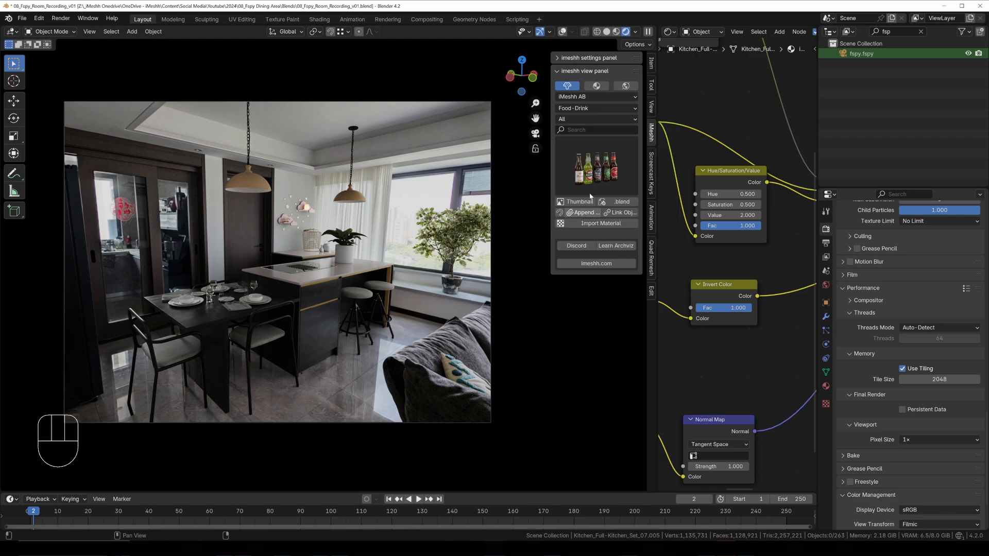
click(591, 195)
scroll(696, 475, down, 3)
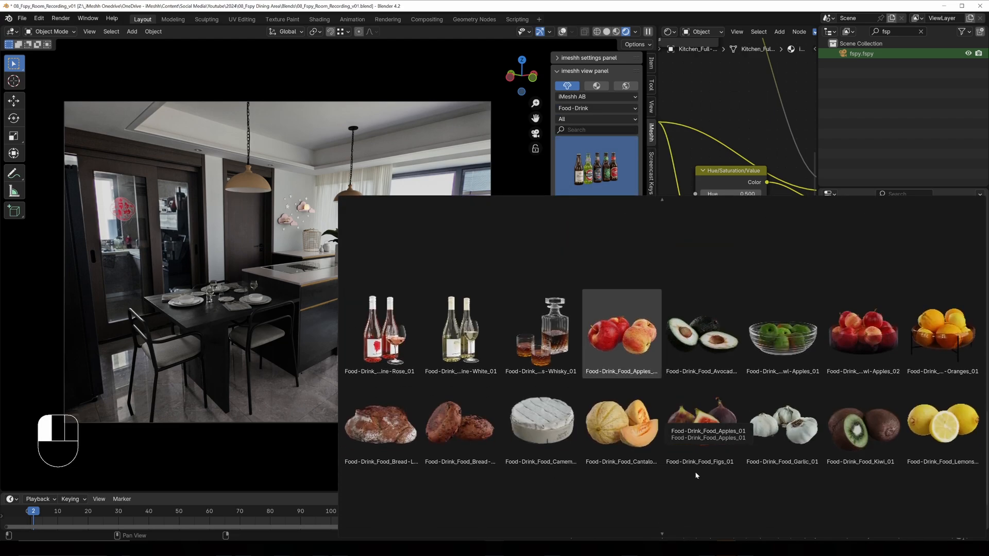
scroll(696, 475, down, 2)
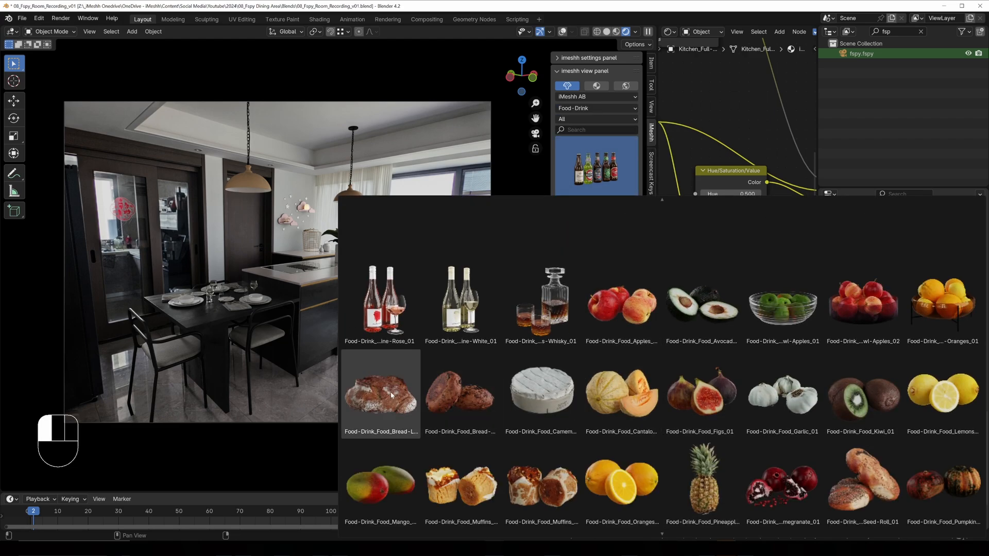
click(391, 395)
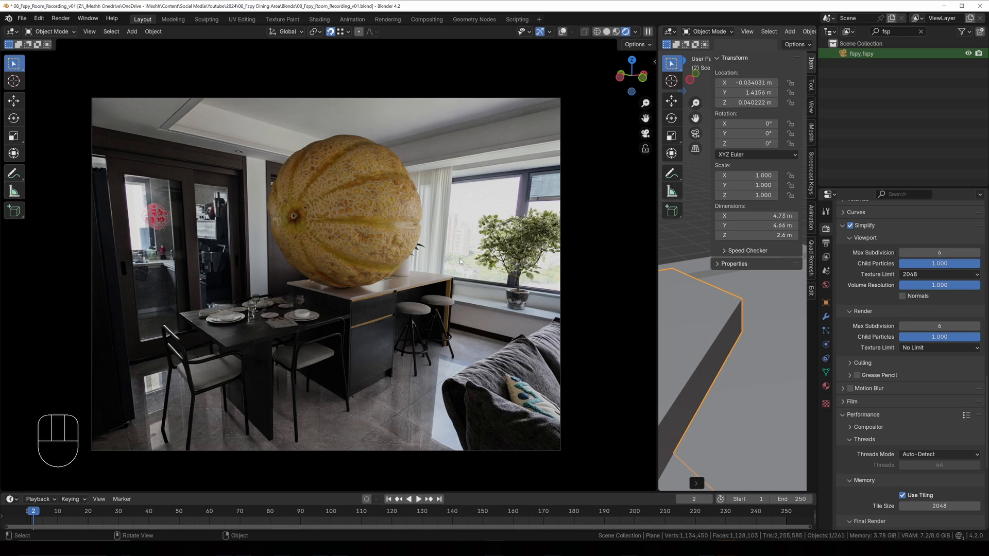